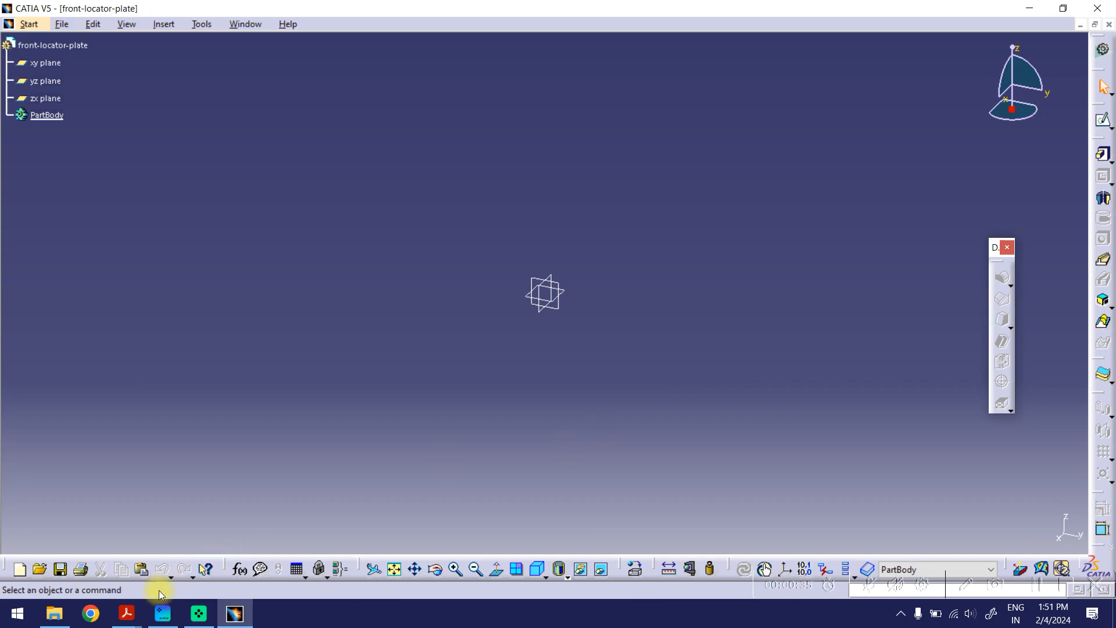
Step: Check the overall dimensions in the front locator plate PDF drawing, and start a positioned sketch on the yz plane in CATIA
{"action": "left_click", "coordinate": [211, 564]}
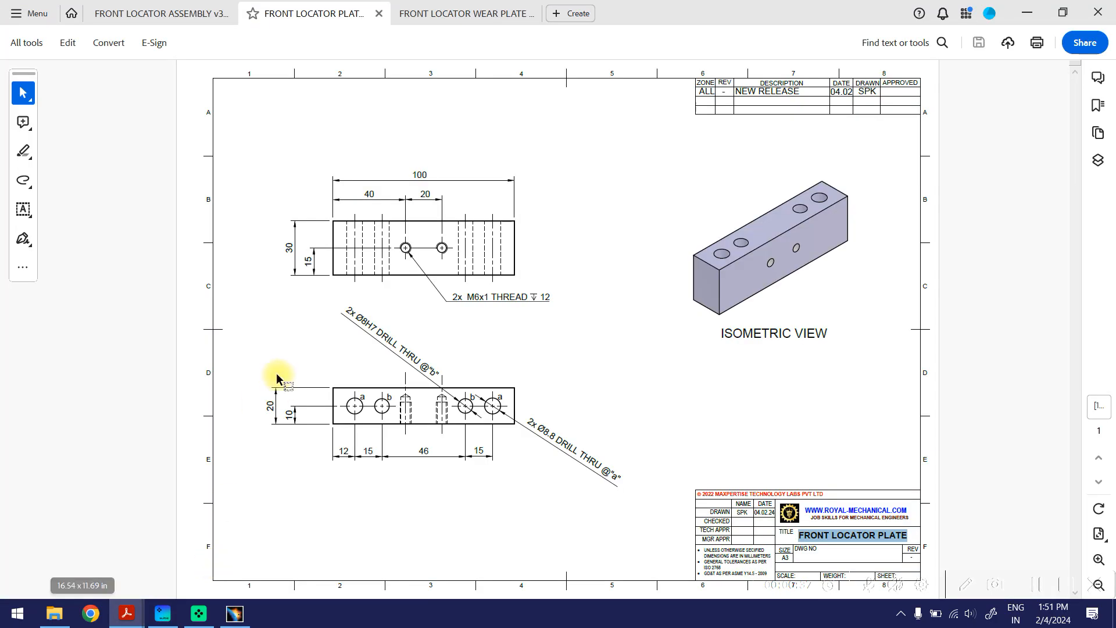
{"action": "left_click", "coordinate": [289, 250]}
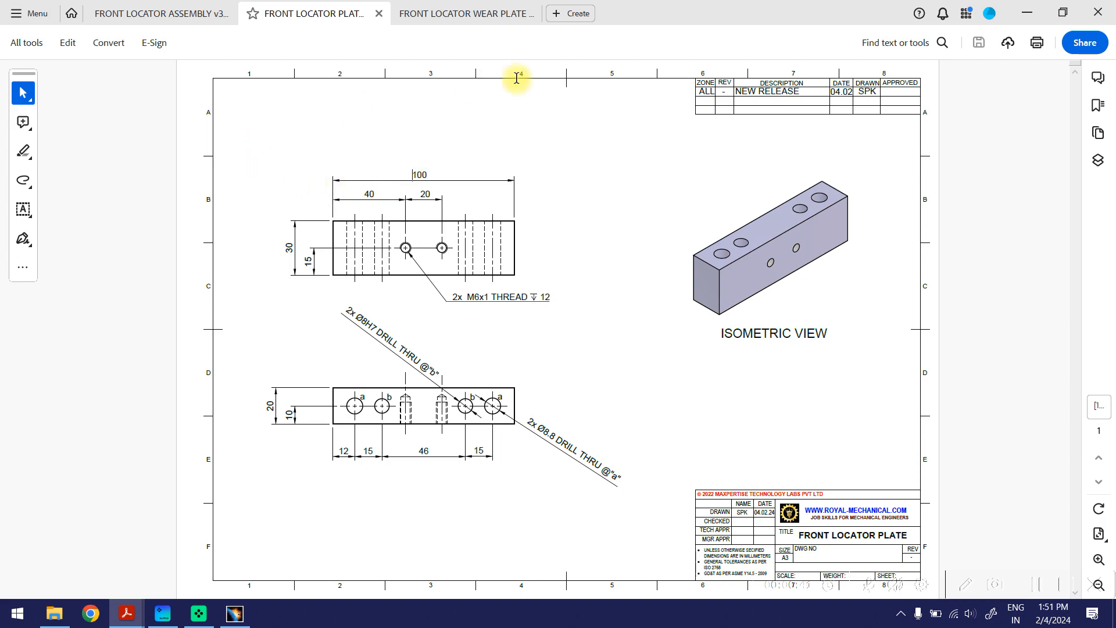
{"action": "left_click", "coordinate": [1027, 11]}
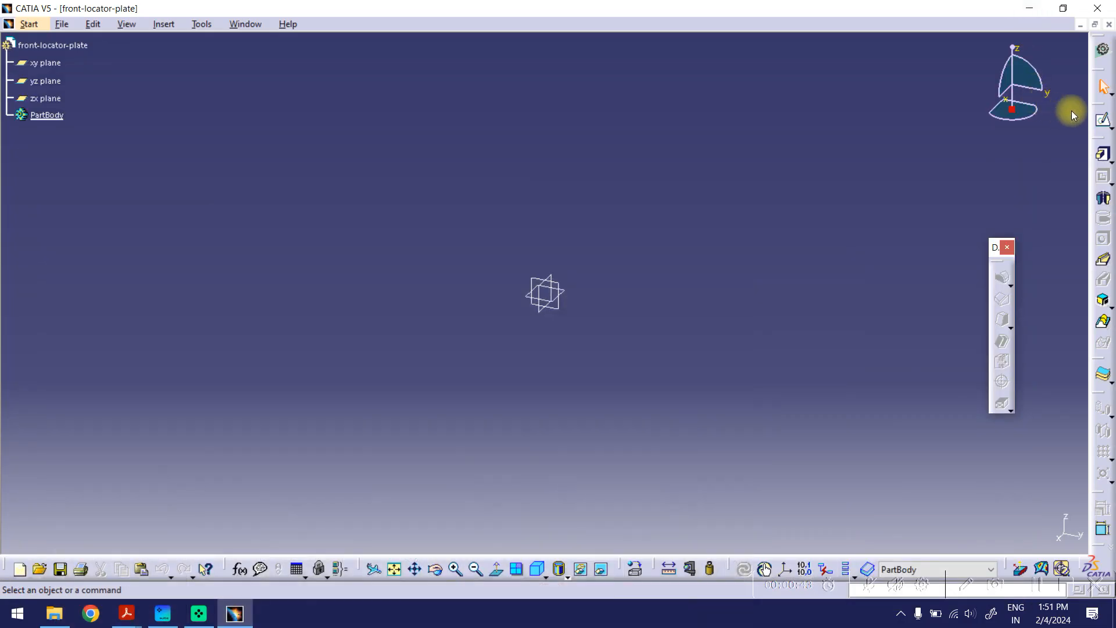
{"action": "left_click", "coordinate": [1111, 127]}
{"action": "left_click", "coordinate": [1095, 135]}
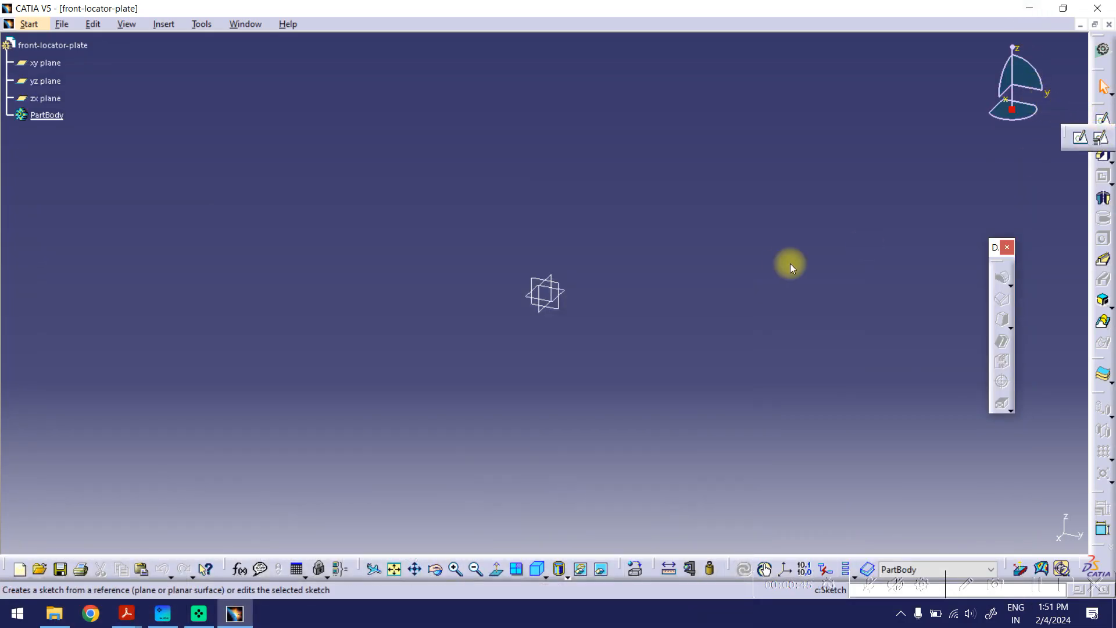
{"action": "left_click", "coordinate": [561, 304]}
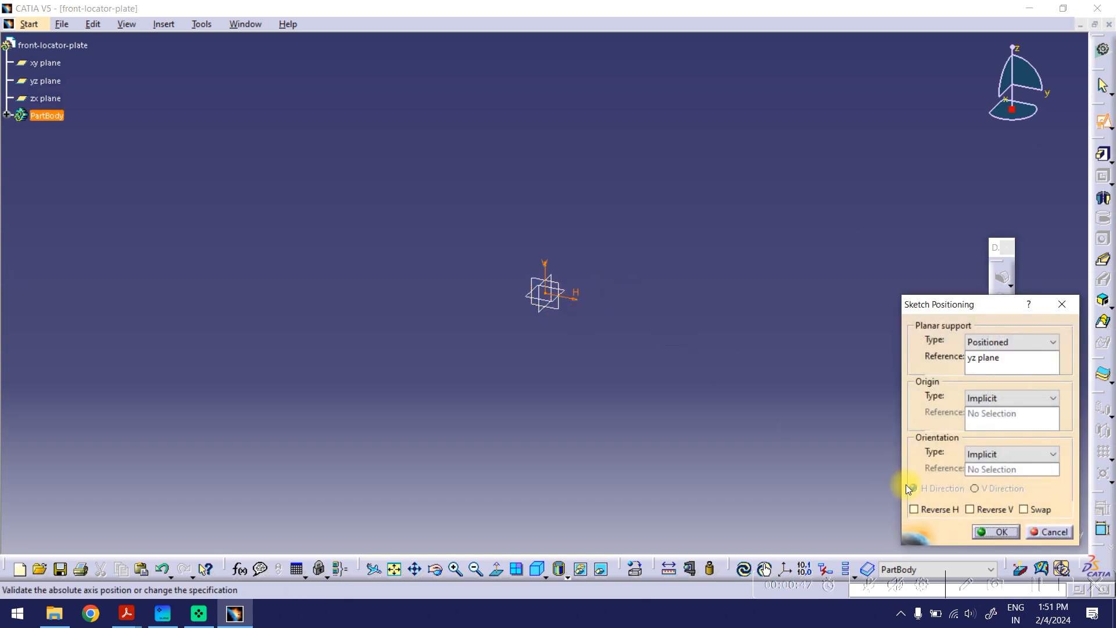
{"action": "left_click", "coordinate": [997, 532]}
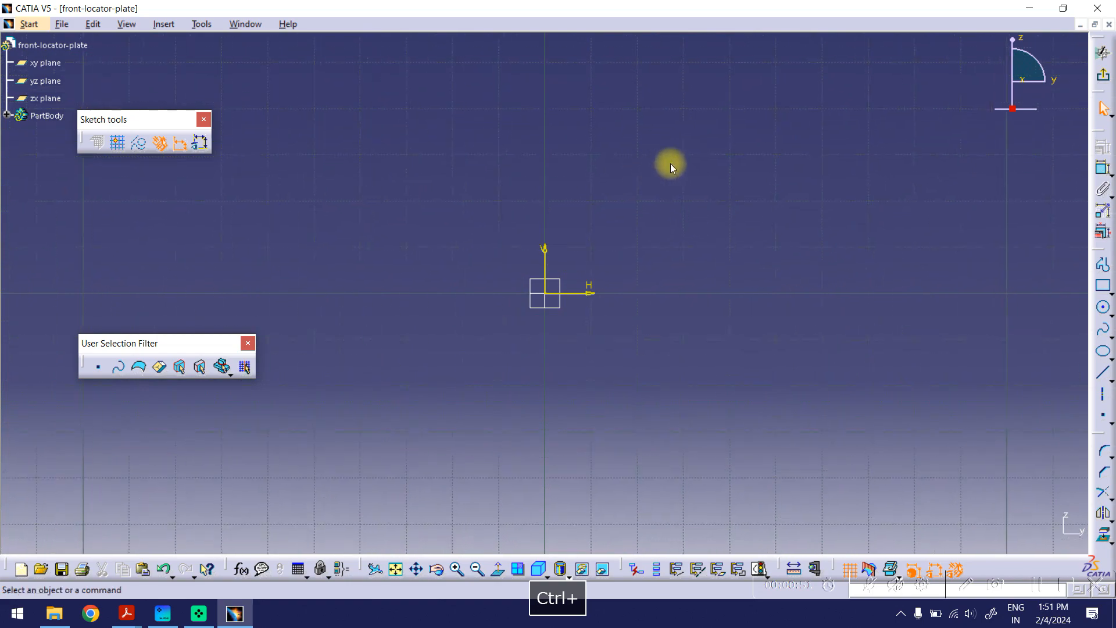
Step: Sketch a rectangle about 71 mm wide and 36 mm high with its lower corner at the sketch origin
{"action": "middle_click_drag", "start_coordinate": [670, 162], "coordinate": [603, 227]}
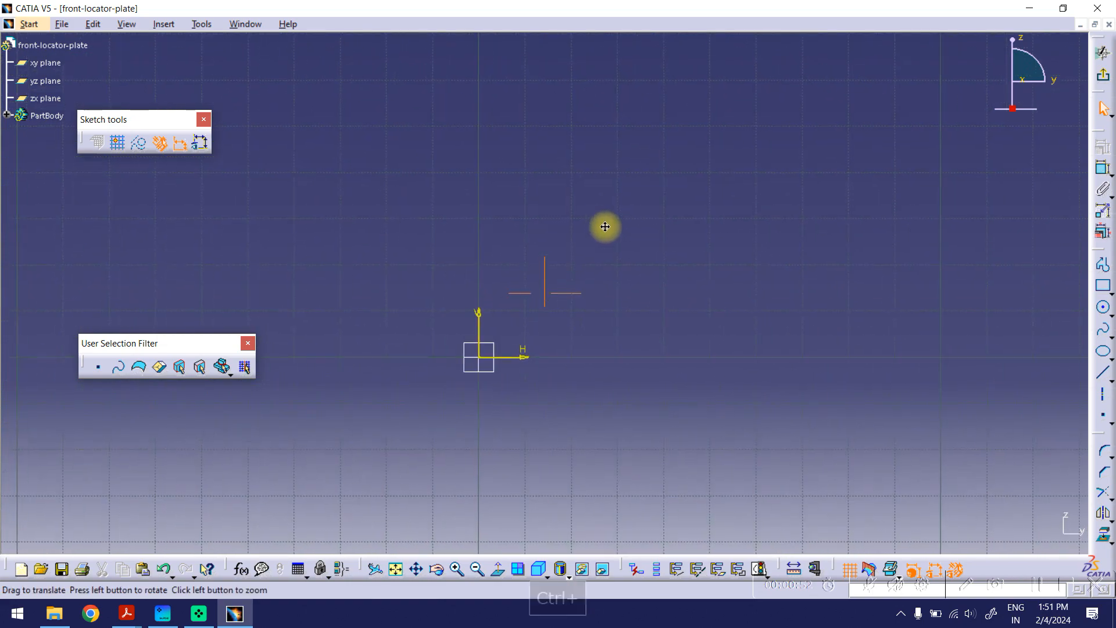
{"action": "left_click", "coordinate": [1104, 287]}
{"action": "left_click", "coordinate": [479, 356]}
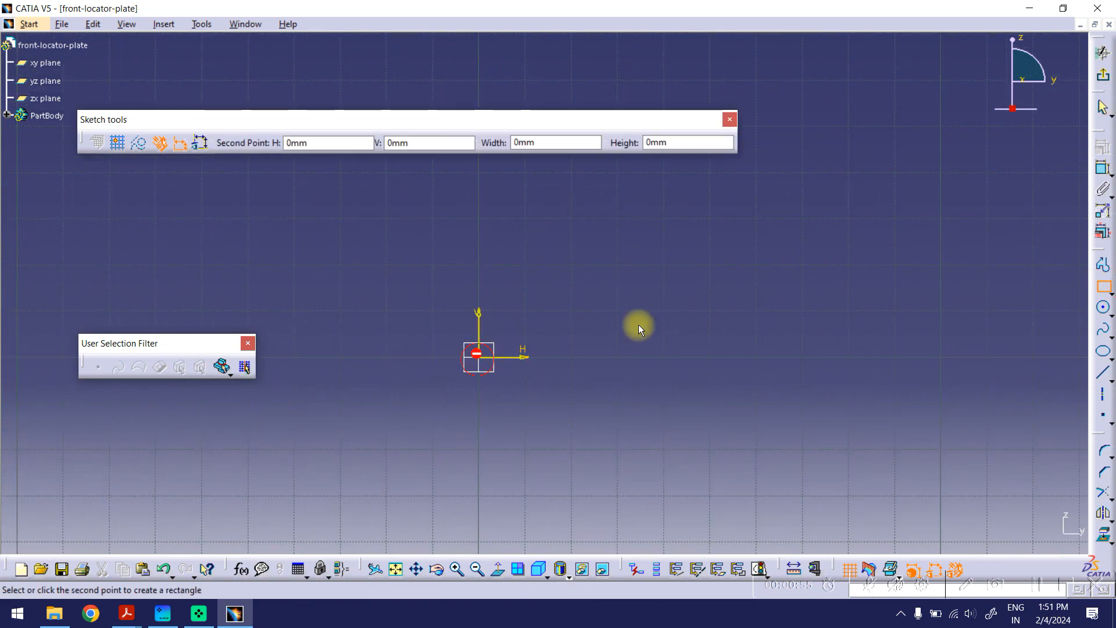
{"action": "left_click", "coordinate": [806, 192]}
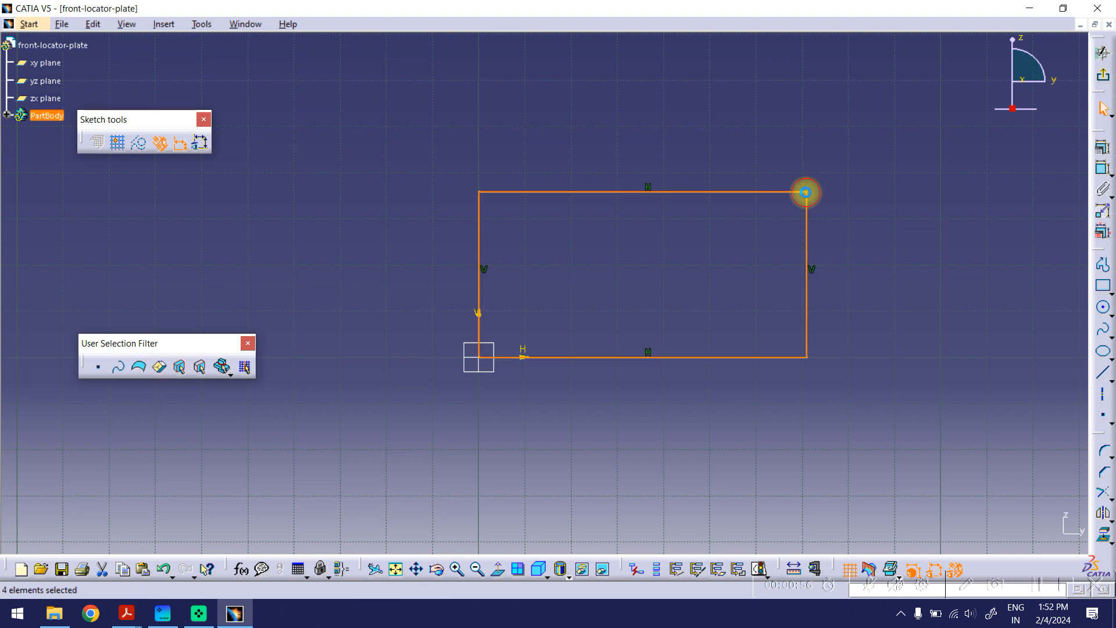
Step: Add dimension constraints for the rectangle's width and height
{"action": "left_click", "coordinate": [1104, 168]}
{"action": "left_click", "coordinate": [575, 192]}
{"action": "left_click", "coordinate": [581, 155]}
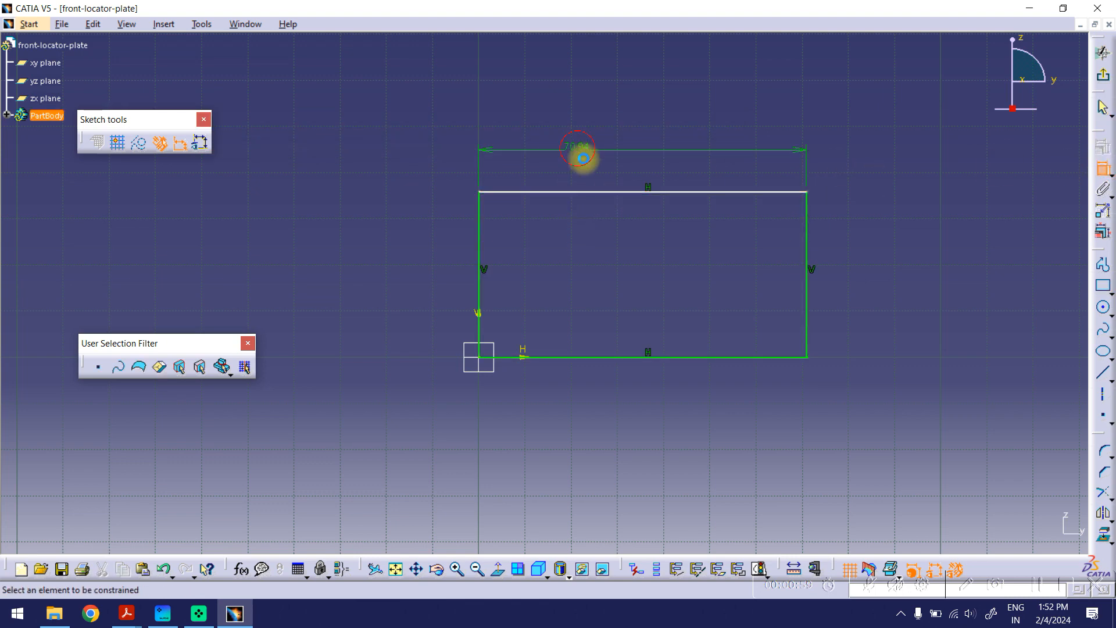
{"action": "left_click", "coordinate": [479, 230]}
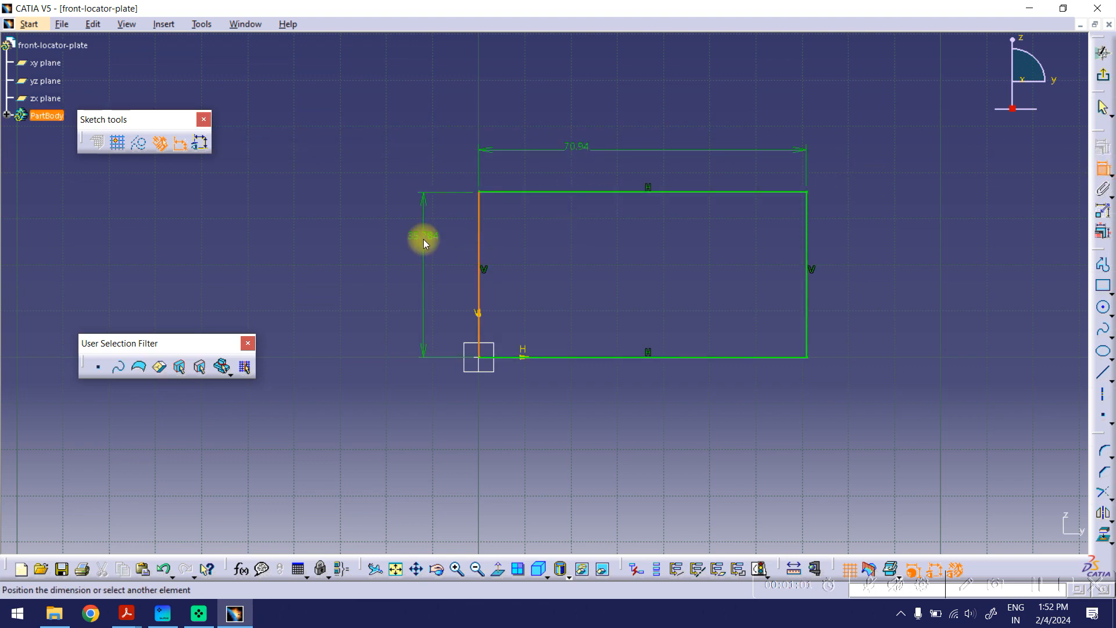
{"action": "left_click", "coordinate": [424, 243]}
Step: Consult the plate's PDF drawing, set the rectangle's height to 30 mm and width to 100 mm, and exit the sketch
{"action": "mouse_move", "coordinate": [126, 613]}
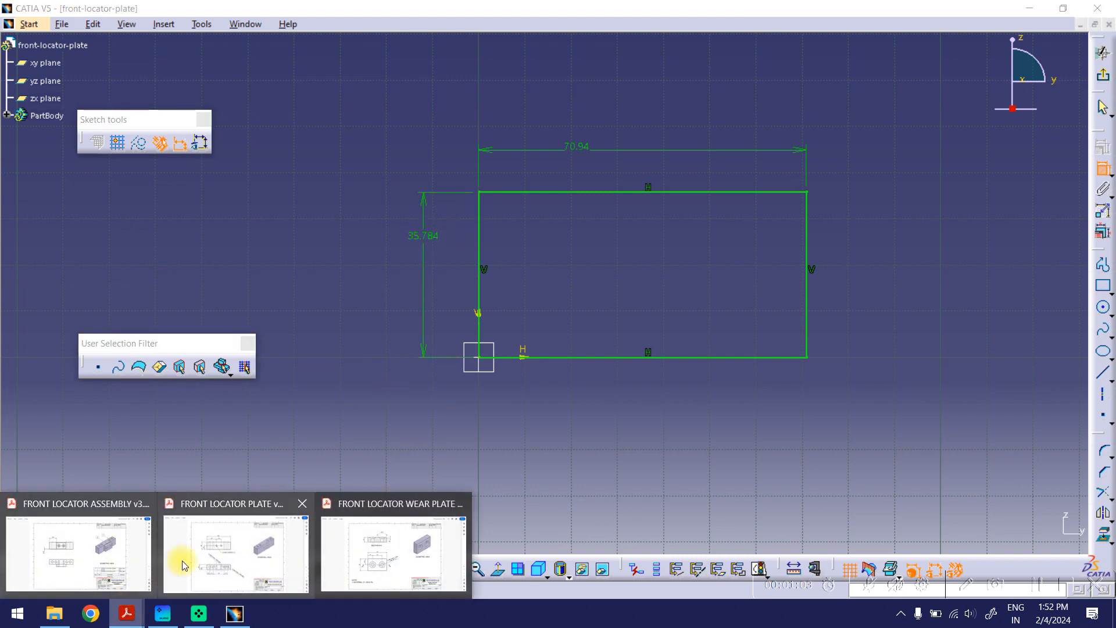
{"action": "left_click", "coordinate": [224, 553]}
{"action": "left_click", "coordinate": [290, 250]}
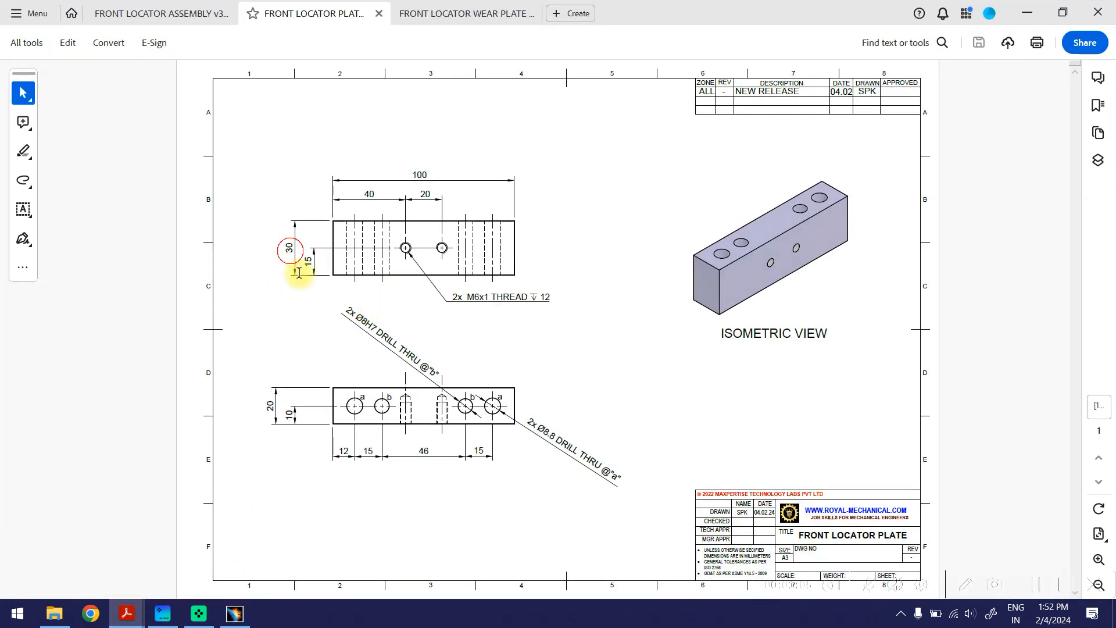
{"action": "left_click", "coordinate": [1026, 12]}
{"action": "double_click", "coordinate": [419, 238]}
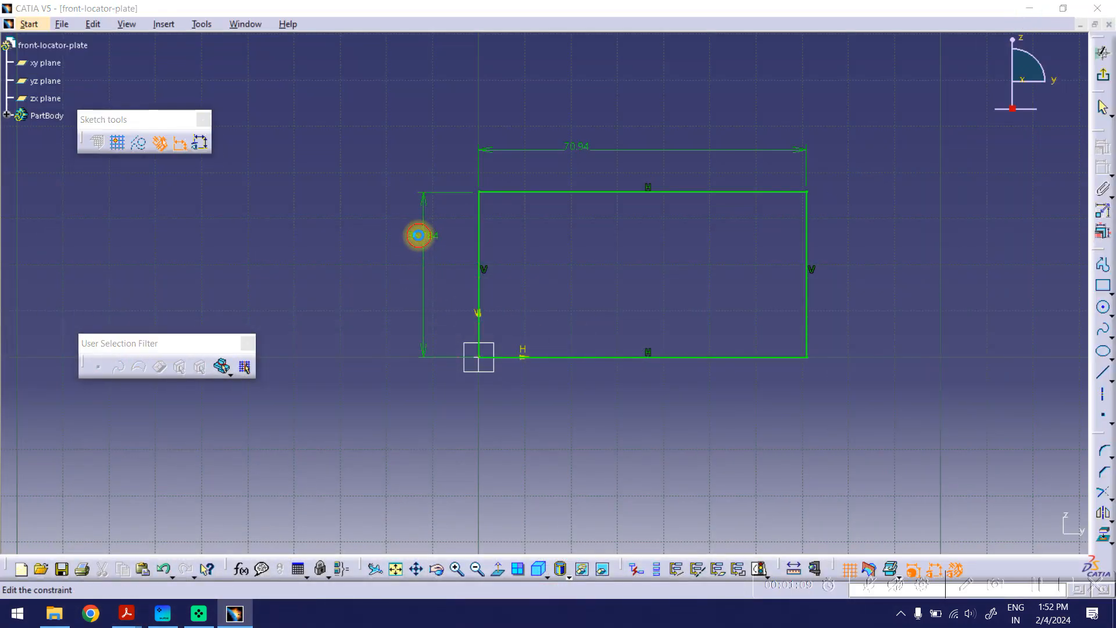
{"action": "type", "text": "30"}
{"action": "key", "text": "Return"}
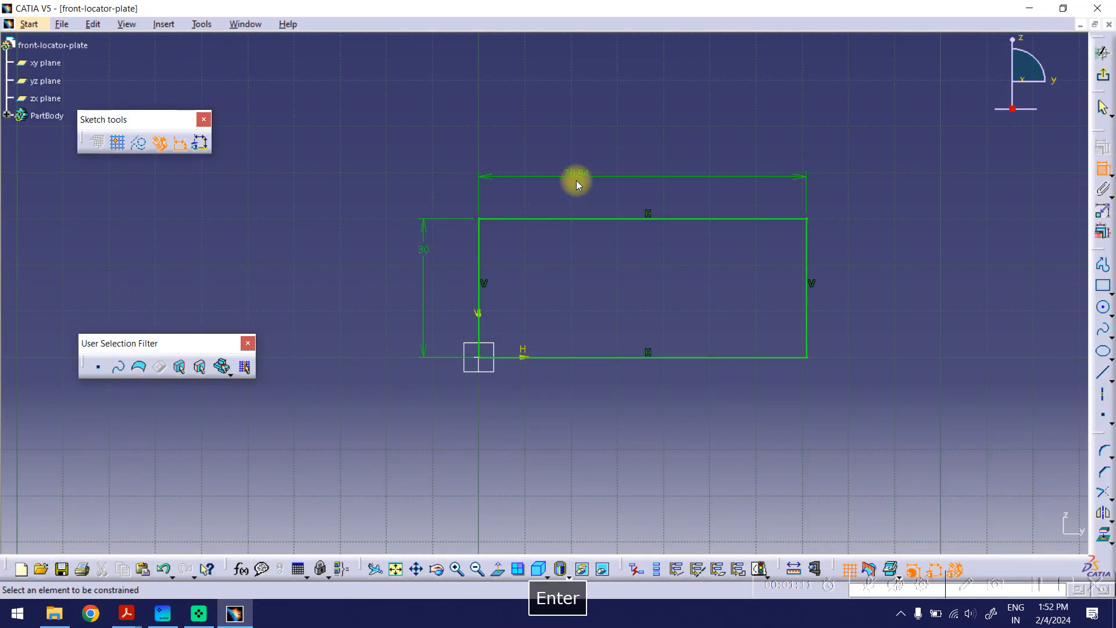
{"action": "double_click", "coordinate": [576, 172]}
{"action": "type", "text": "100"}
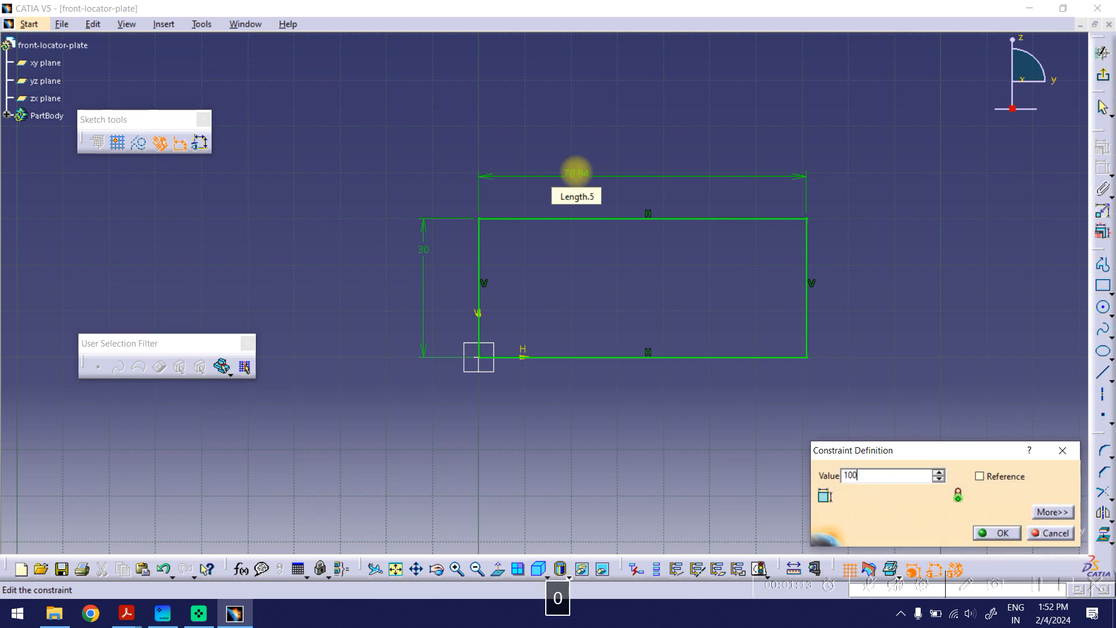
{"action": "key", "text": "Return"}
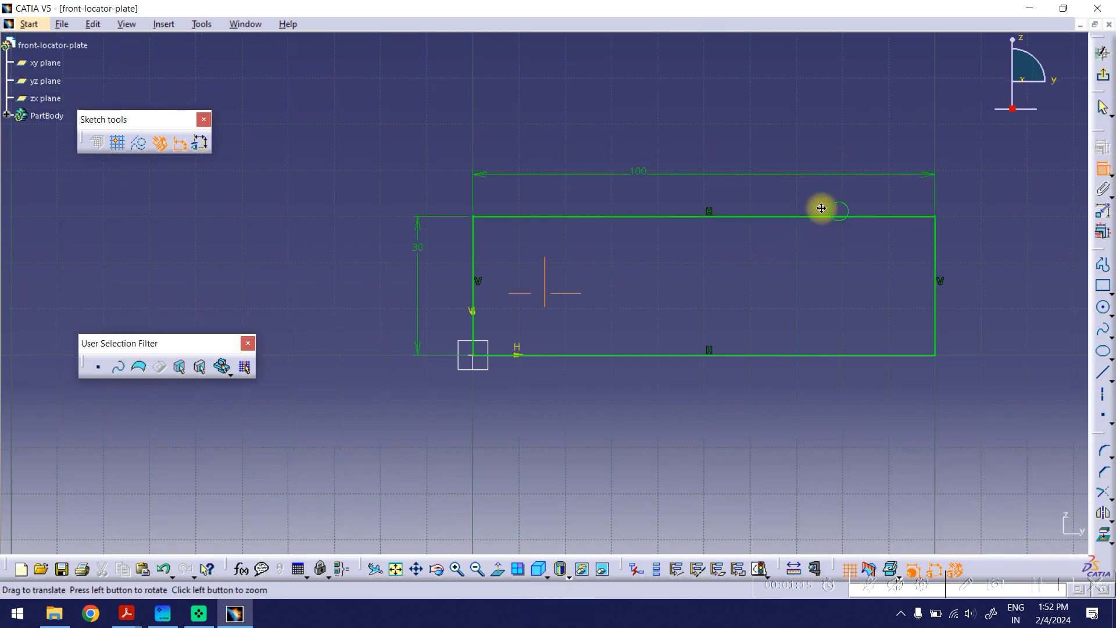
{"action": "left_click", "coordinate": [1103, 76]}
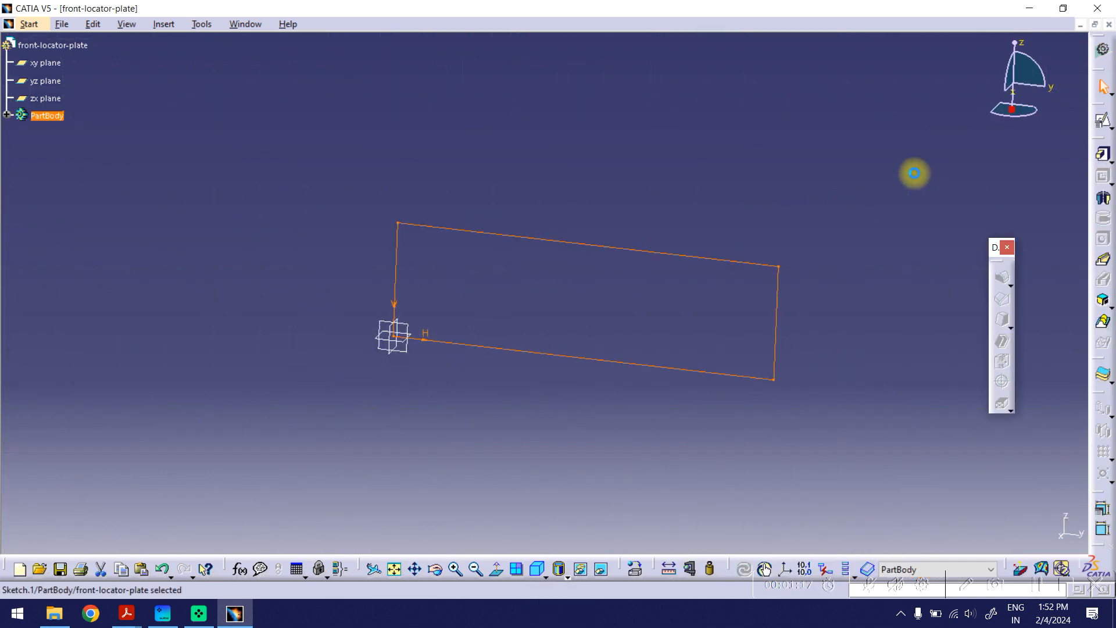
Step: Pad the rectangle profile to a length of 20 mm, checking the plate thickness against the PDF drawing
{"action": "left_click", "coordinate": [1101, 156]}
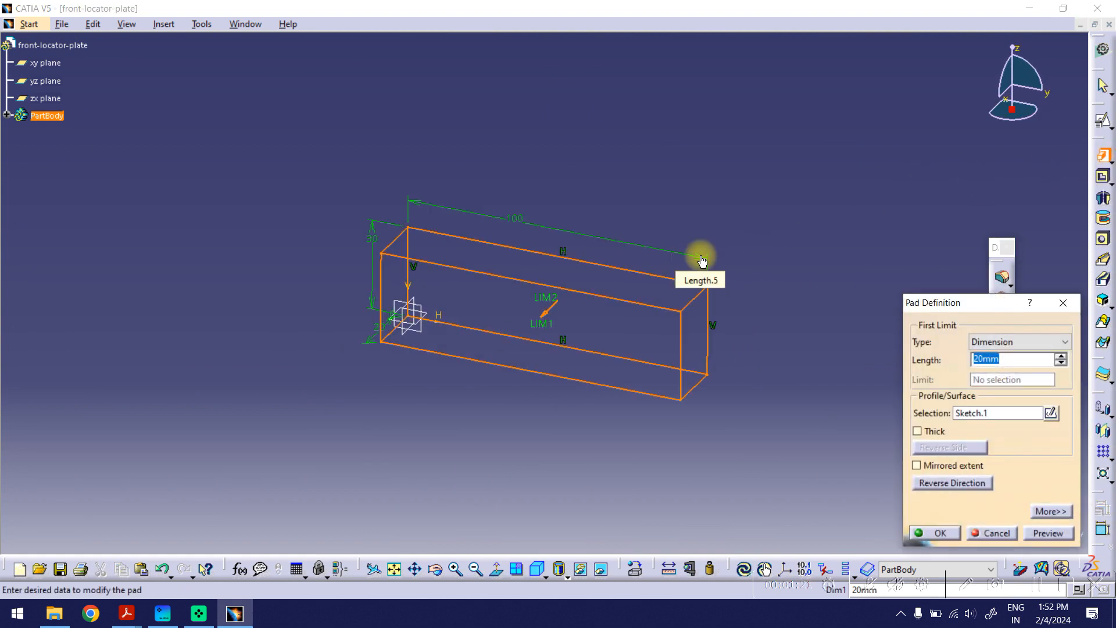
{"action": "left_click", "coordinate": [127, 613]}
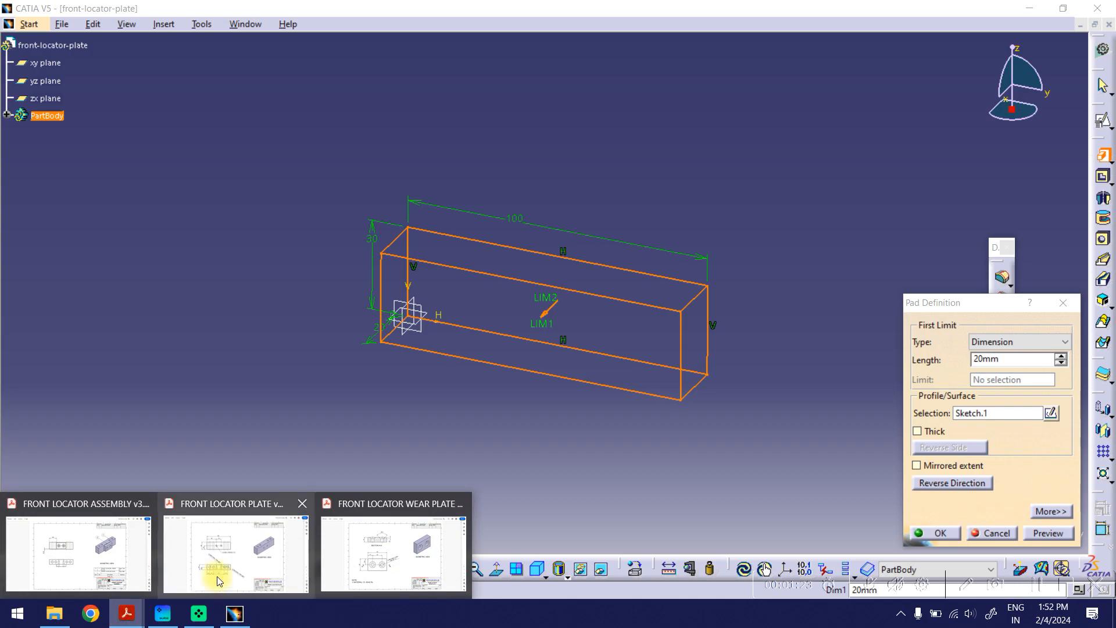
{"action": "left_click", "coordinate": [180, 598]}
{"action": "double_click", "coordinate": [269, 407]}
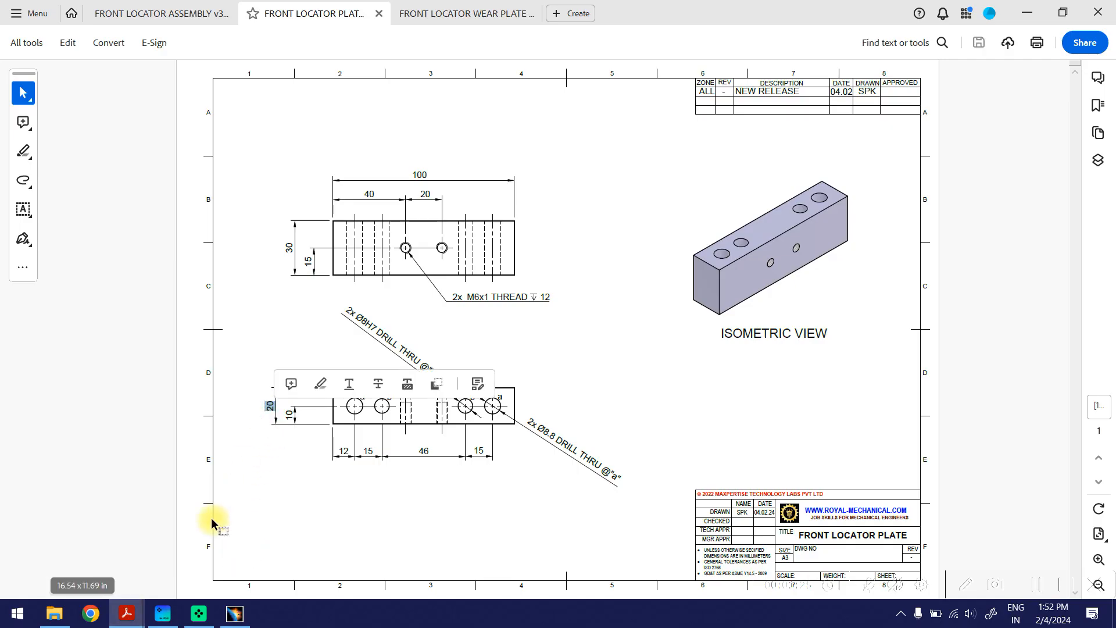
{"action": "left_click", "coordinate": [1027, 12]}
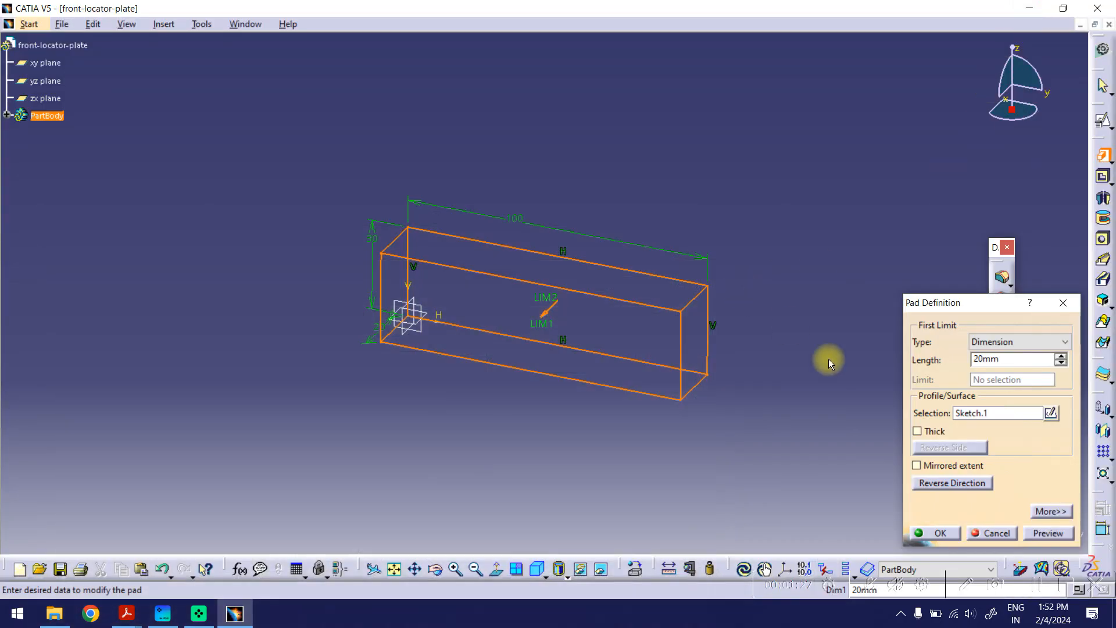
{"action": "left_click", "coordinate": [1047, 534]}
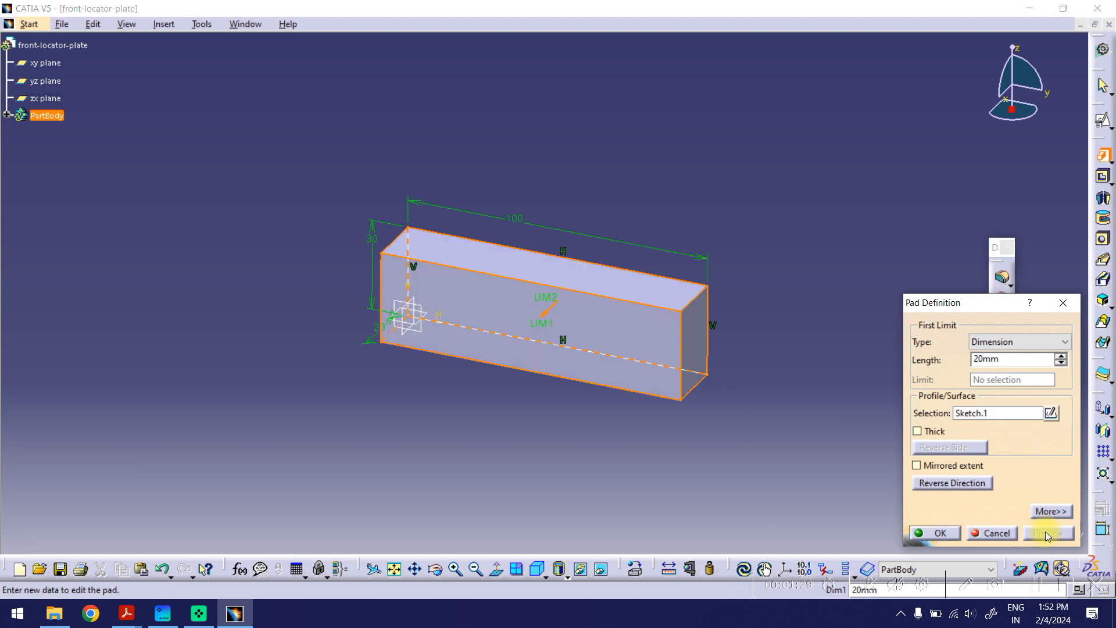
{"action": "left_click", "coordinate": [942, 533]}
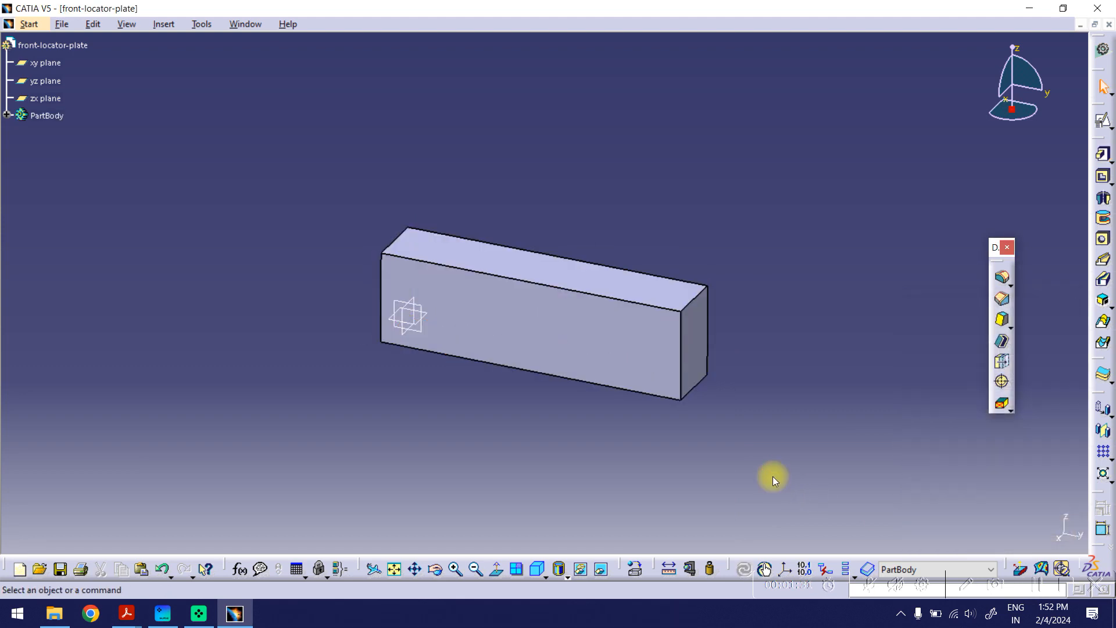
Step: Start a positioned sketch on the block's upper face, with the axes swapped and the V direction reversed
{"action": "left_click", "coordinate": [536, 568]}
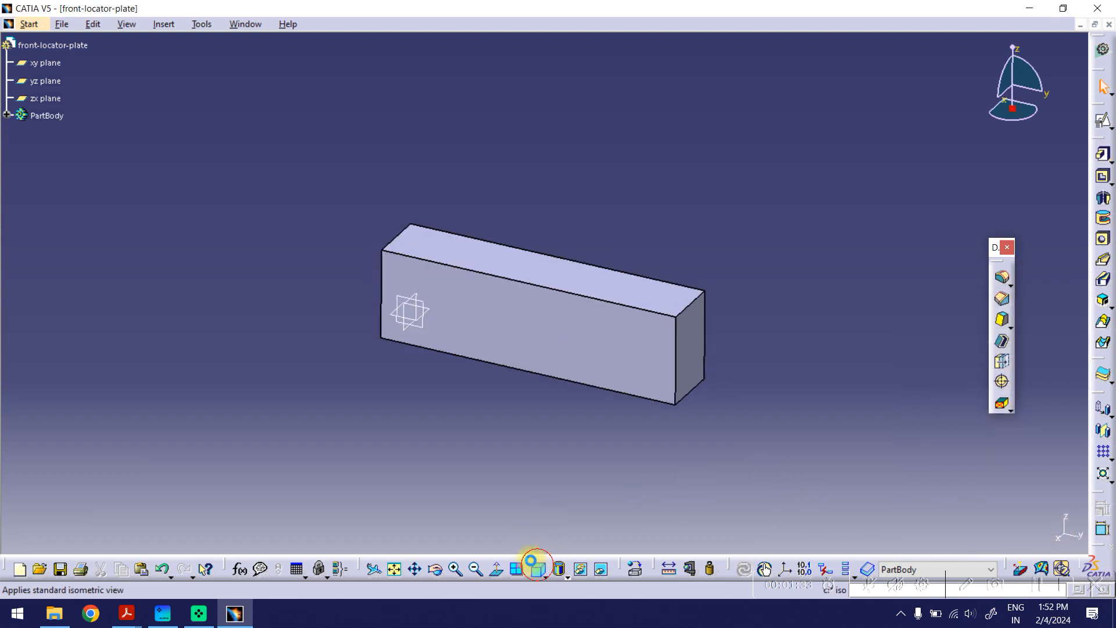
{"action": "left_click", "coordinate": [394, 569]}
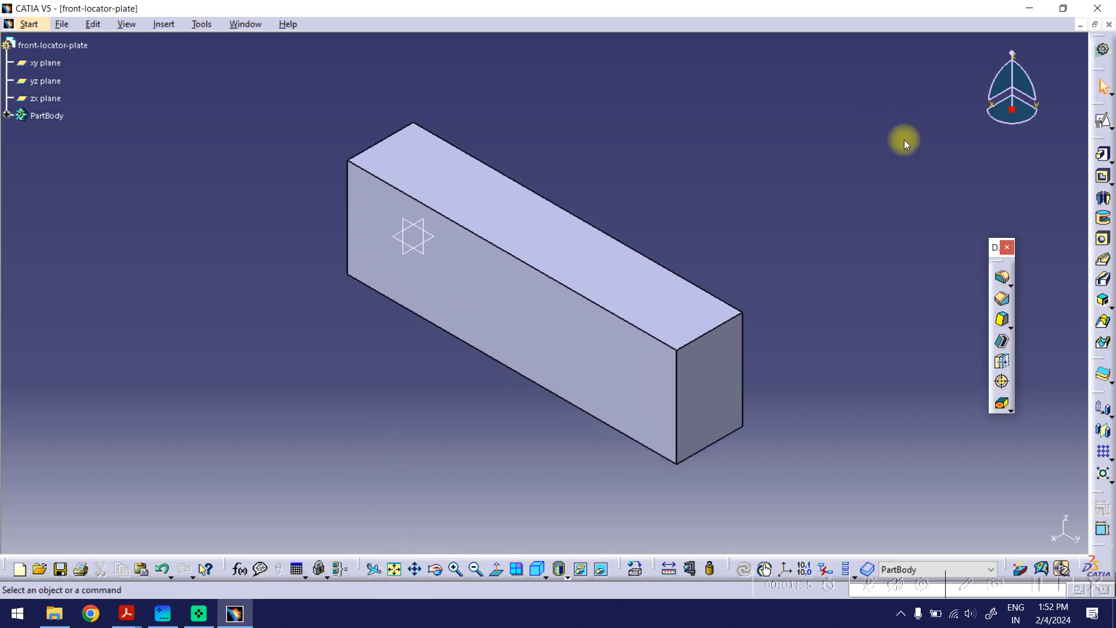
{"action": "left_click", "coordinate": [1104, 122]}
{"action": "left_click", "coordinate": [556, 240]}
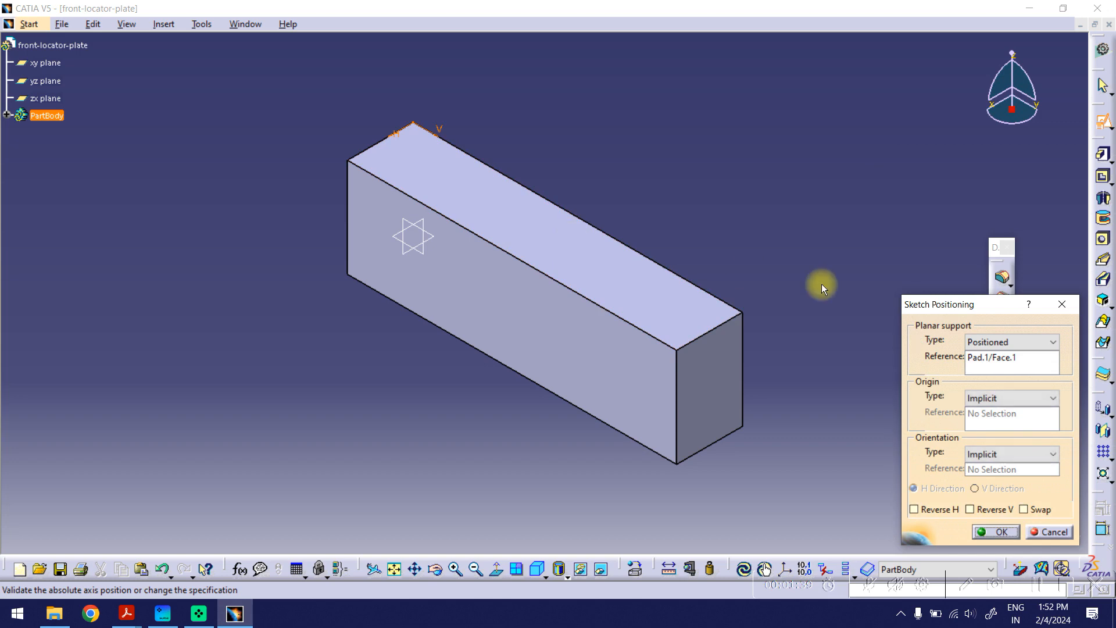
{"action": "left_click", "coordinate": [1037, 511]}
{"action": "left_click", "coordinate": [1002, 512]}
{"action": "left_click", "coordinate": [991, 531]}
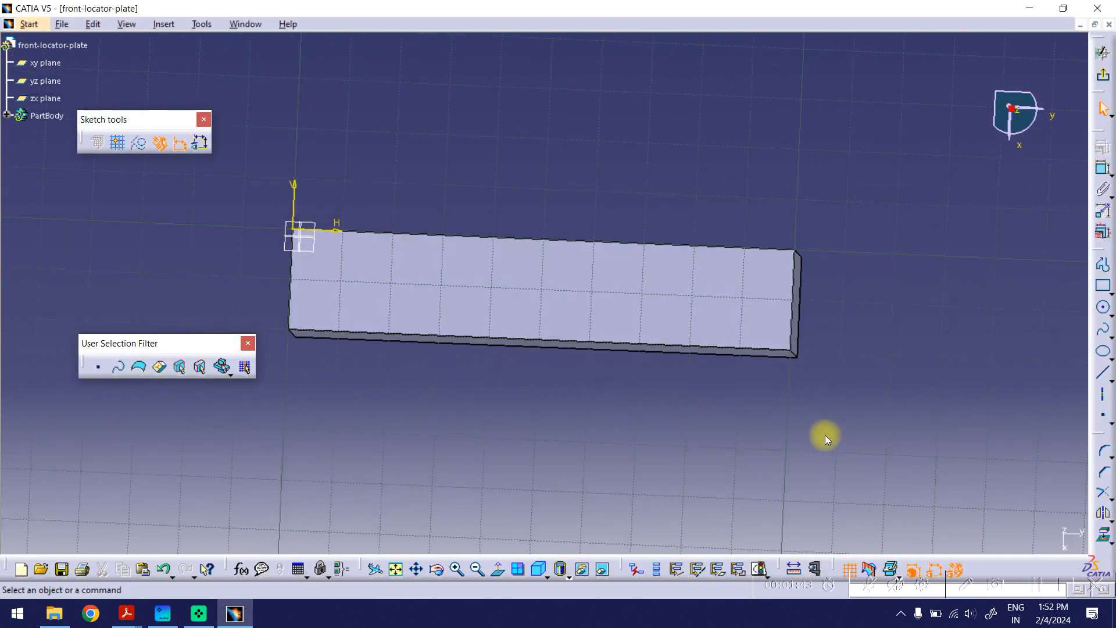
Step: Place two sketch points on the face at about H 15.5 mm and H 85.7 mm, both near V -9.6 mm
{"action": "left_click", "coordinate": [1097, 417]}
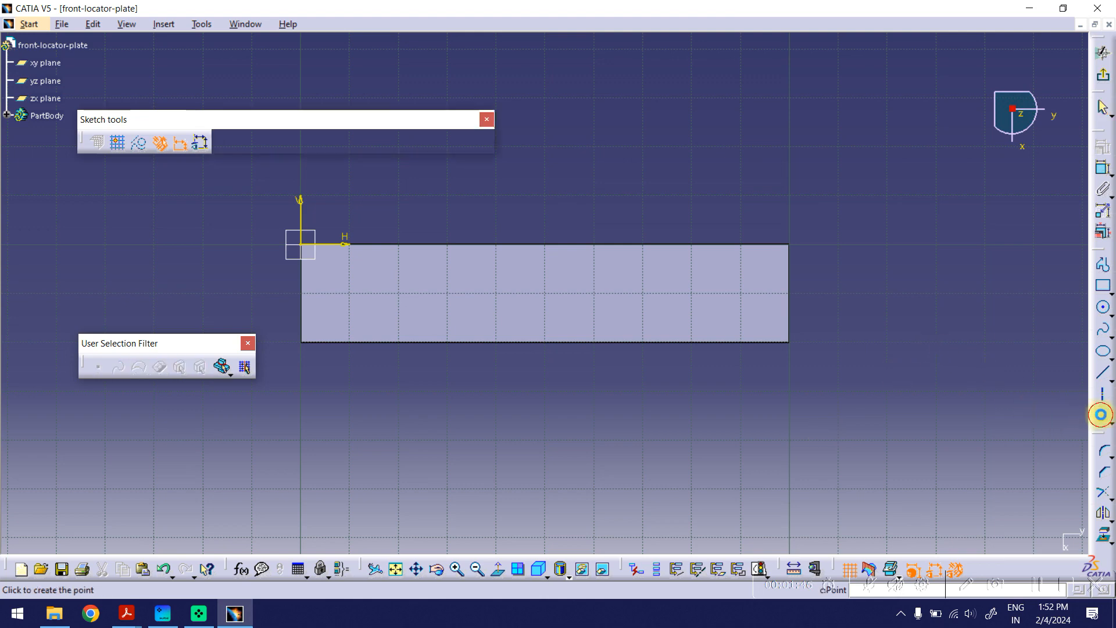
{"action": "left_click", "coordinate": [377, 291]}
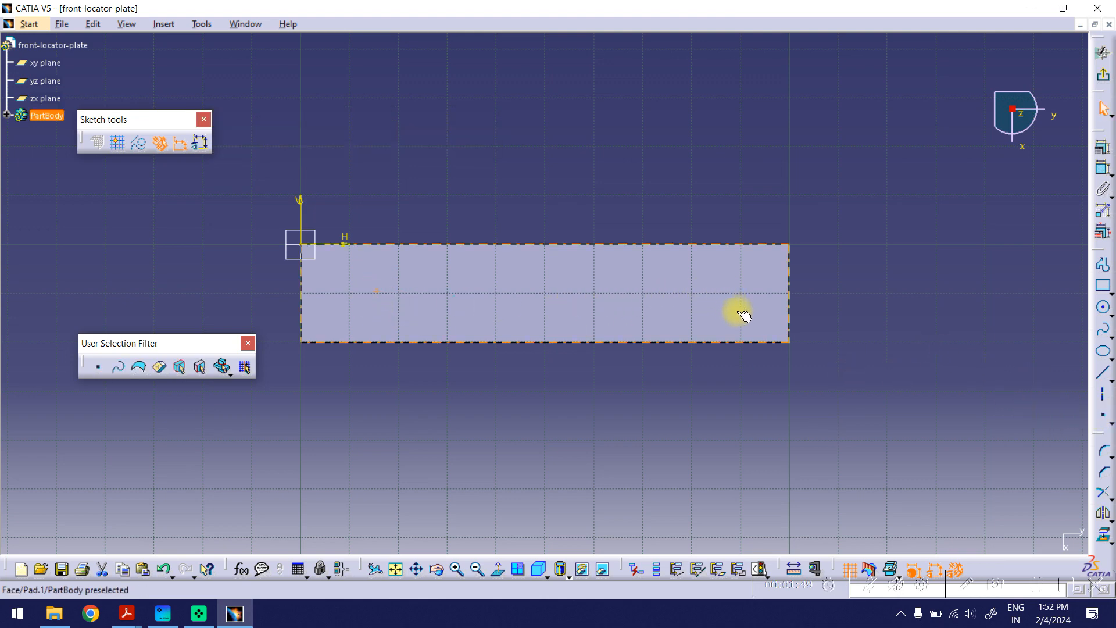
{"action": "left_click", "coordinate": [1101, 416]}
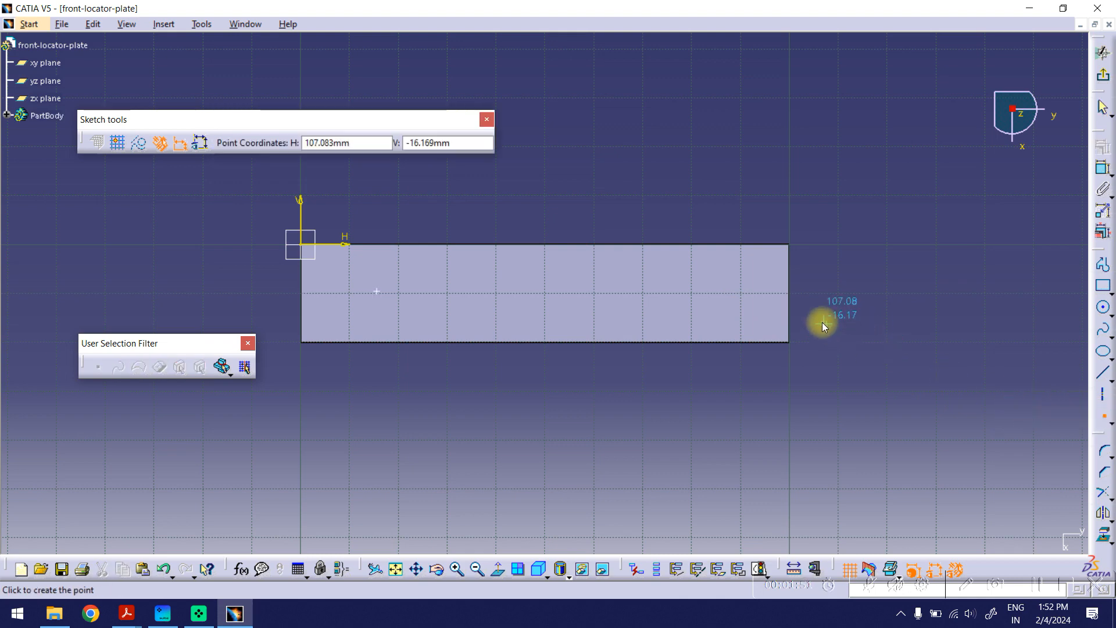
{"action": "left_click", "coordinate": [719, 291]}
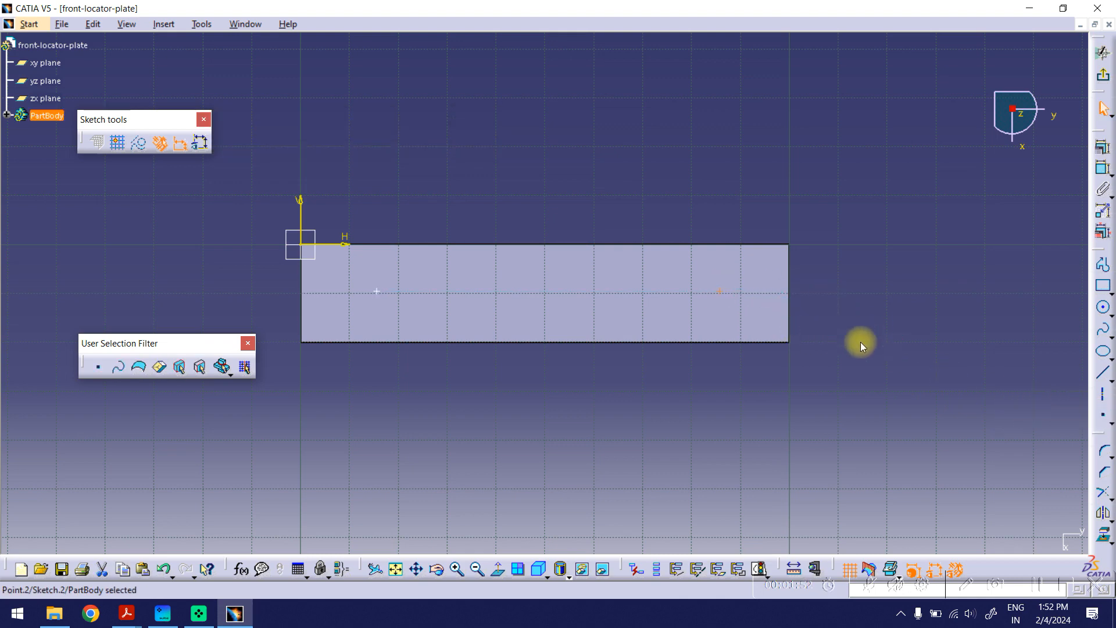
Step: Draw a horizontal line about 70 mm long connecting the two sketch points
{"action": "left_click", "coordinate": [1103, 373]}
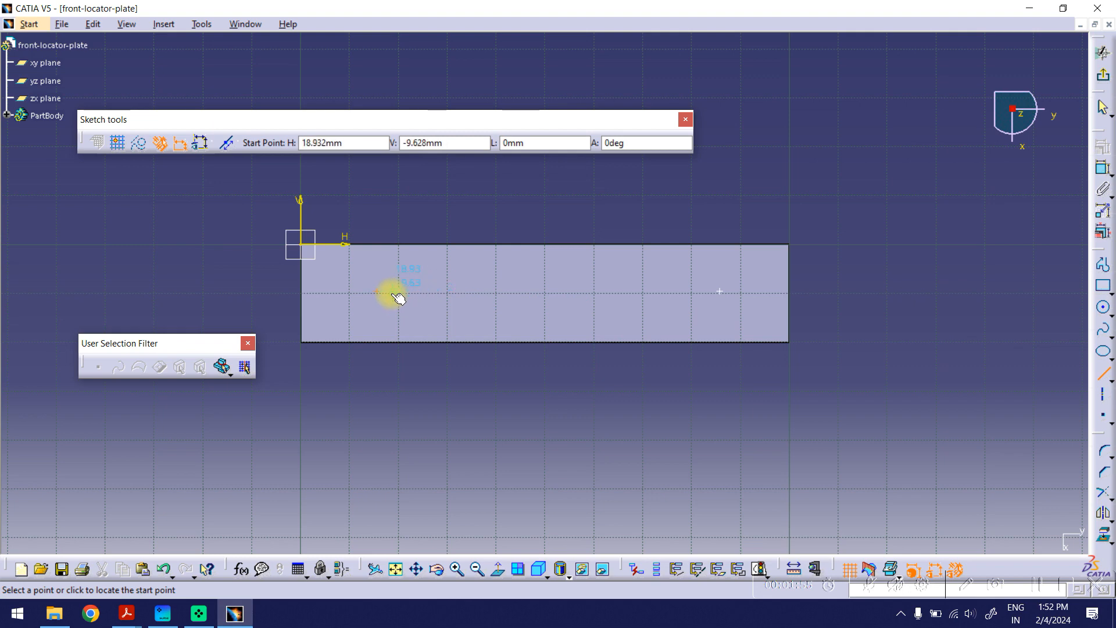
{"action": "left_click", "coordinate": [374, 291]}
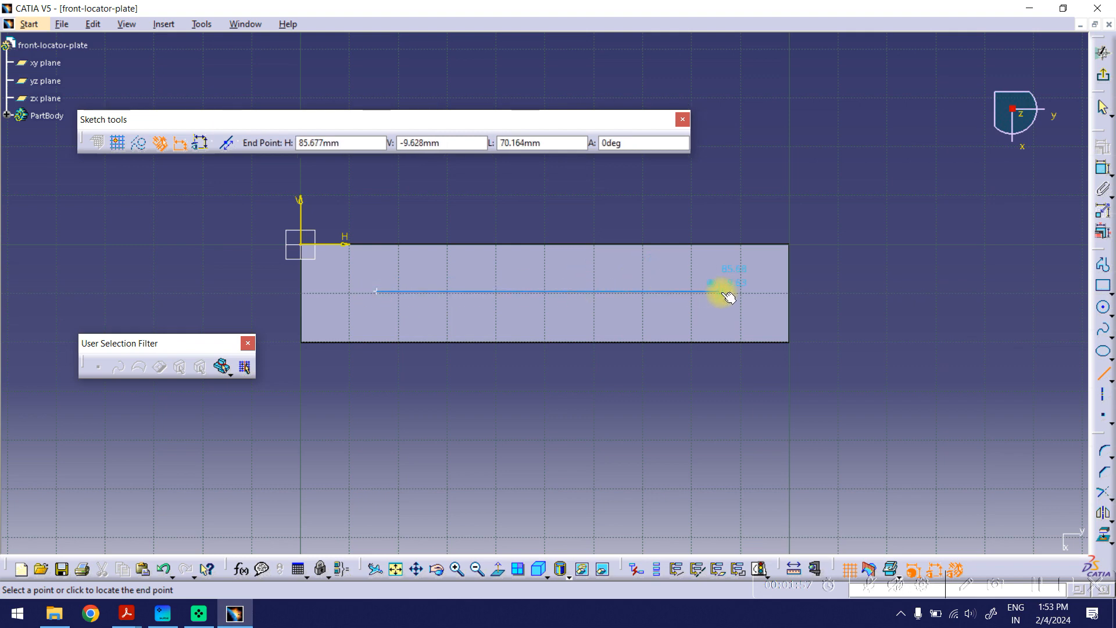
{"action": "left_click", "coordinate": [720, 291]}
{"action": "middle_click_drag", "start_coordinate": [693, 221], "coordinate": [775, 224]}
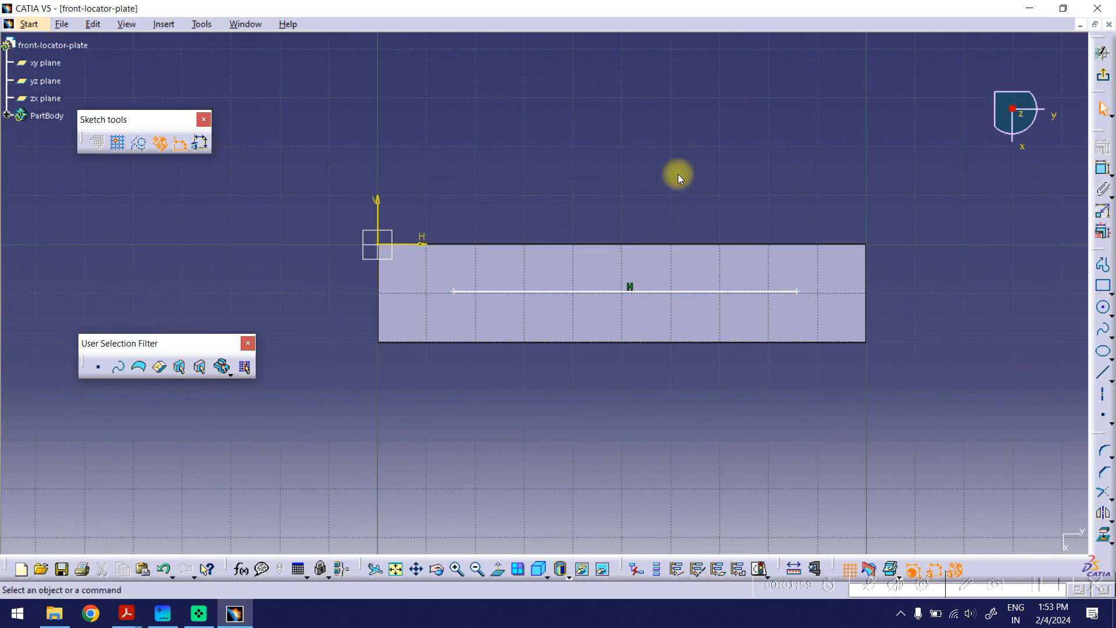
Step: Convert the line between the two sketch points into a construction element
{"action": "left_click", "coordinate": [653, 291]}
{"action": "right_click", "coordinate": [655, 291]}
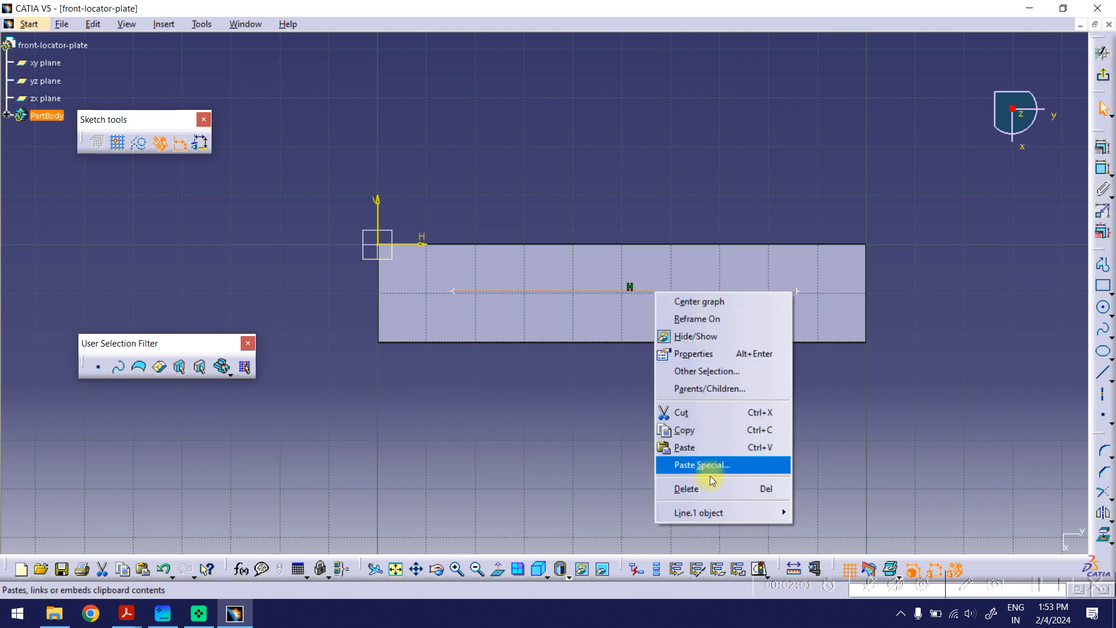
{"action": "mouse_move", "coordinate": [705, 512]}
{"action": "left_click", "coordinate": [831, 513]}
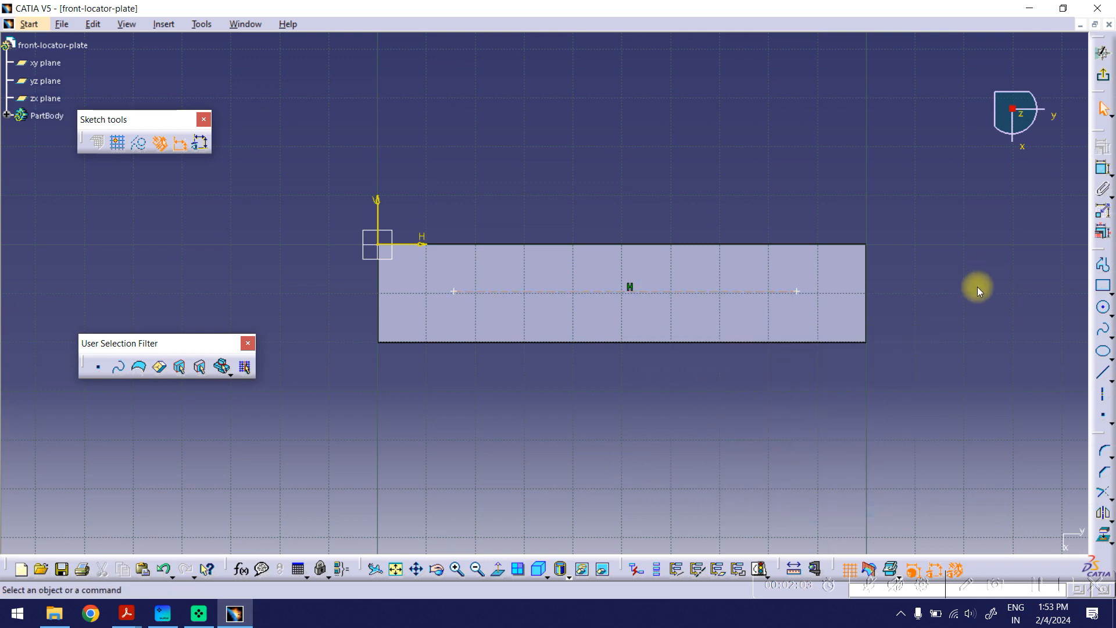
Step: Dimension the construction line's distance from the H axis and the left point's distance from the V axis
{"action": "left_click", "coordinate": [1102, 168]}
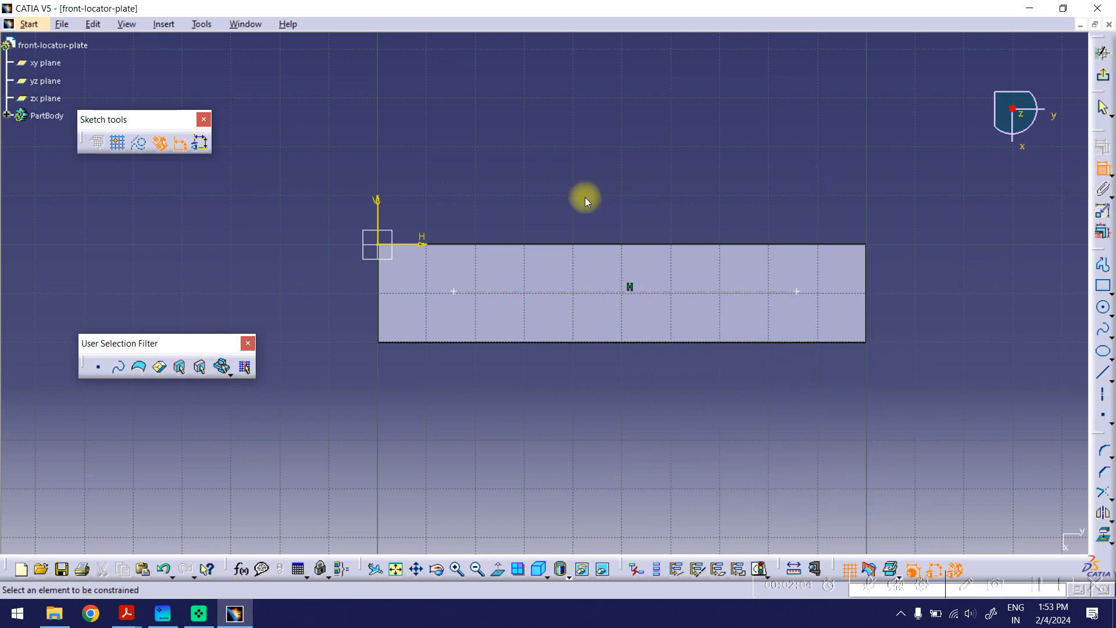
{"action": "left_click", "coordinate": [415, 244]}
{"action": "left_click", "coordinate": [515, 292]}
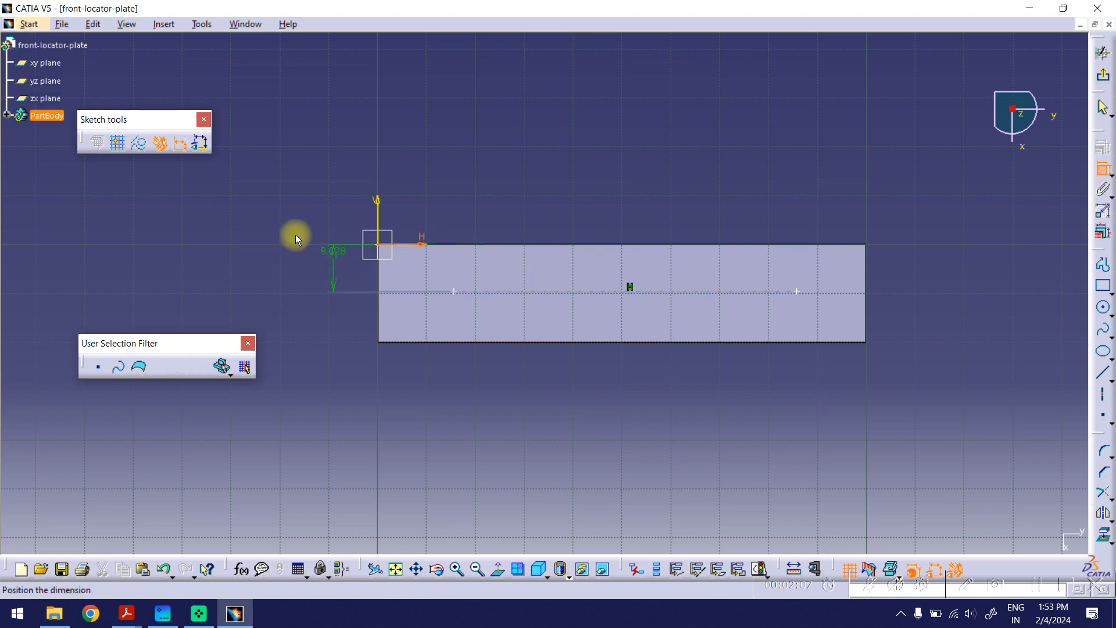
{"action": "left_click", "coordinate": [298, 199]}
{"action": "left_click", "coordinate": [377, 206]}
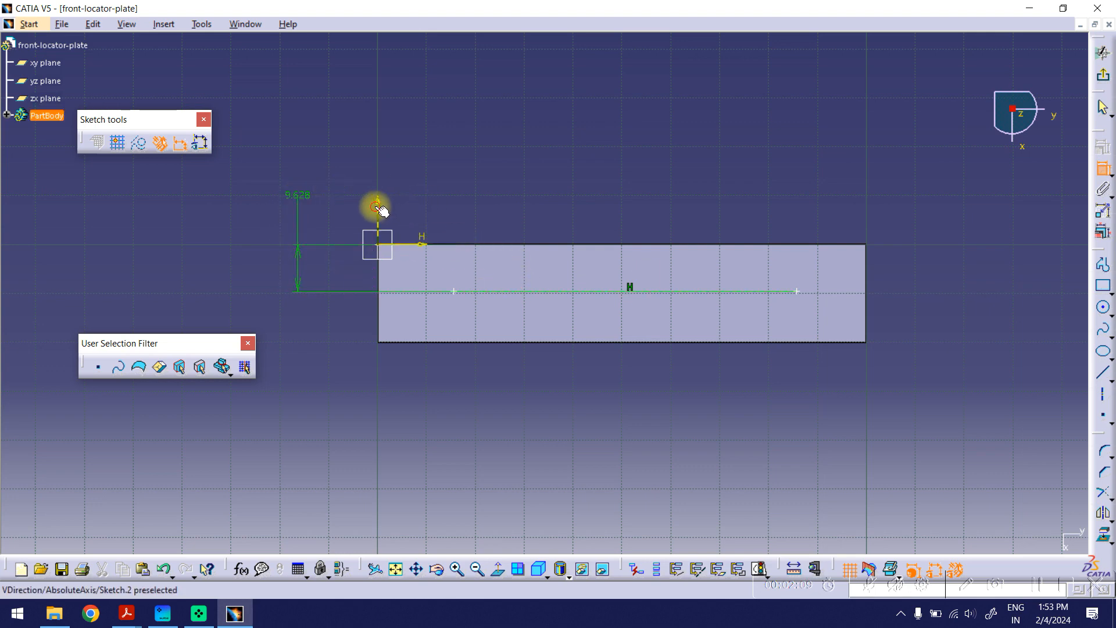
{"action": "left_click", "coordinate": [454, 291]}
{"action": "left_click", "coordinate": [421, 152]}
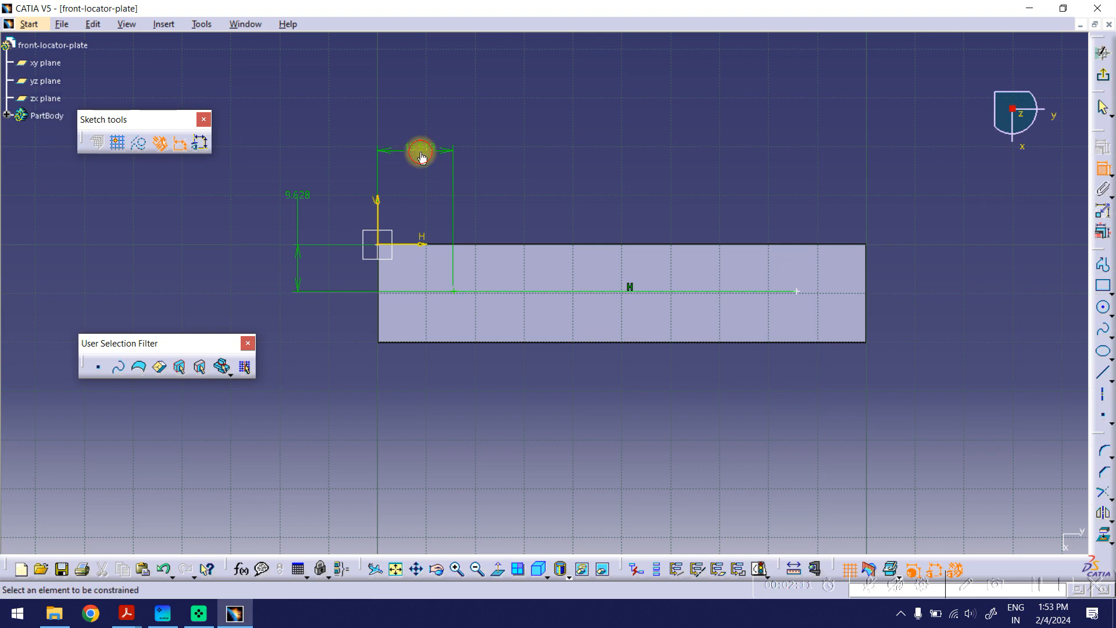
Step: Dimension the right point's horizontal distance from the V axis
{"action": "left_click", "coordinate": [378, 213]}
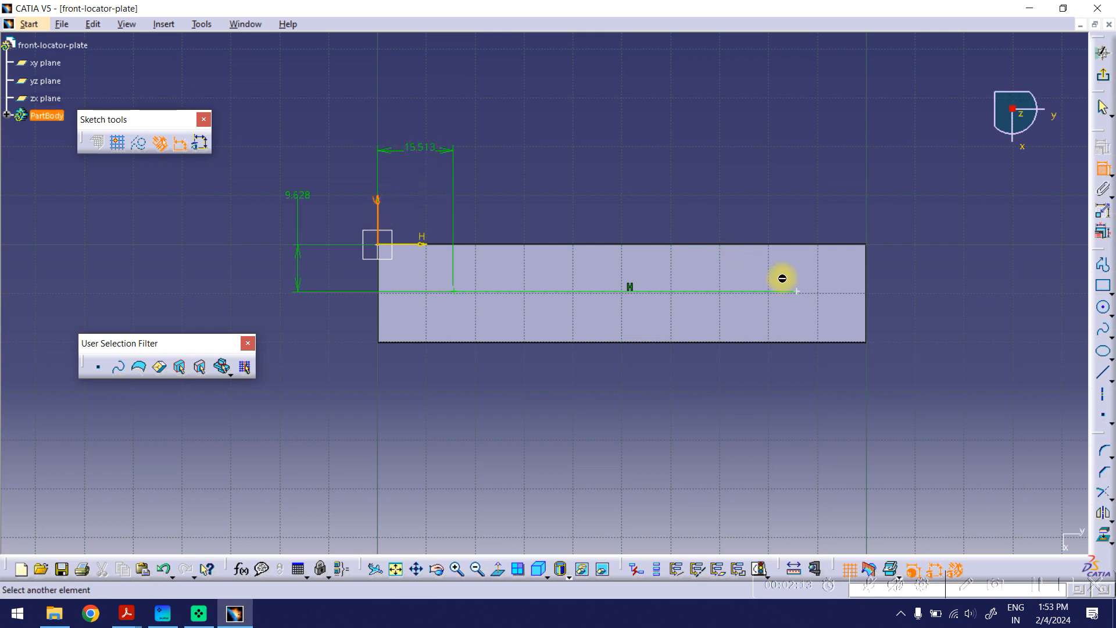
{"action": "left_click", "coordinate": [797, 292]}
{"action": "left_click", "coordinate": [595, 111]}
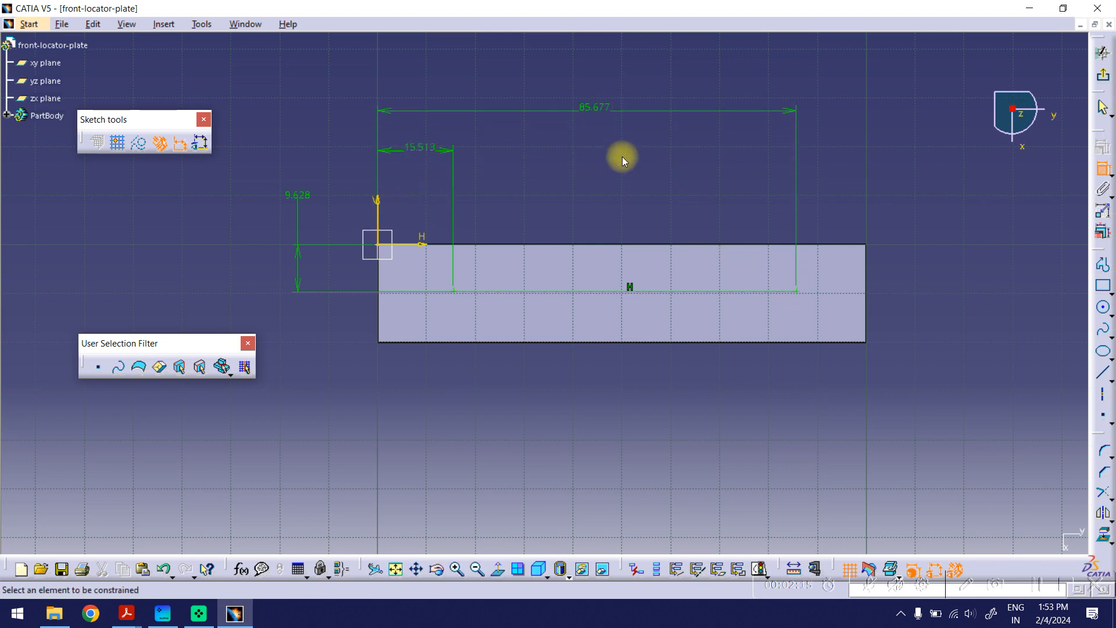
Step: Check the hole positions in the front locator plate PDF, and set the line's offset to 10 mm and the left point's distance to 12 mm
{"action": "middle_click_drag", "start_coordinate": [620, 153], "coordinate": [648, 162]}
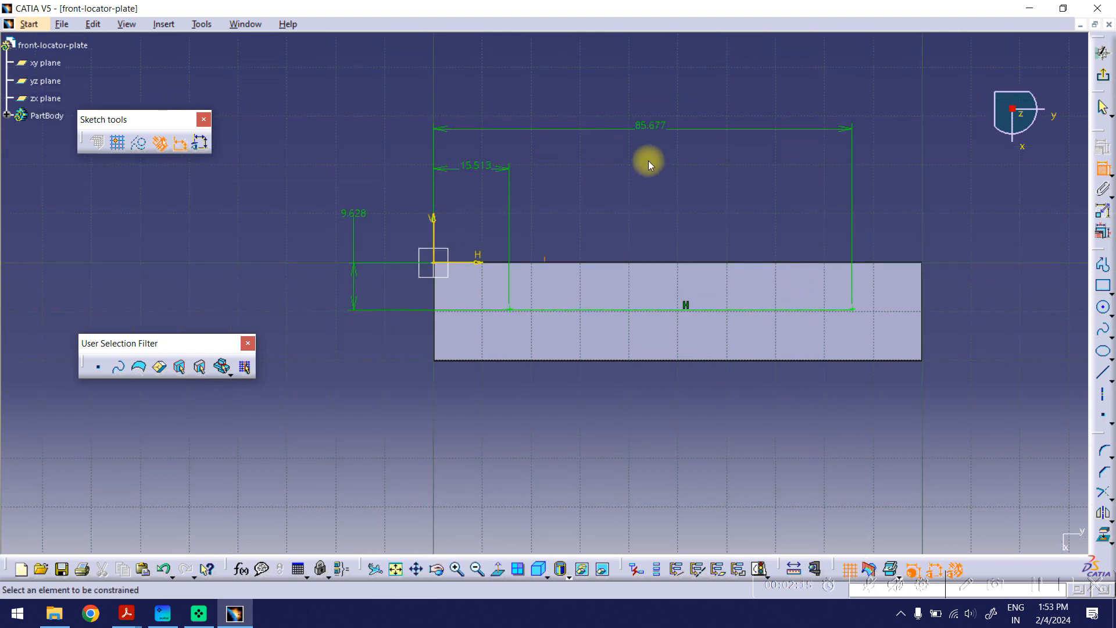
{"action": "left_click", "coordinate": [124, 610]}
{"action": "left_click", "coordinate": [228, 542]}
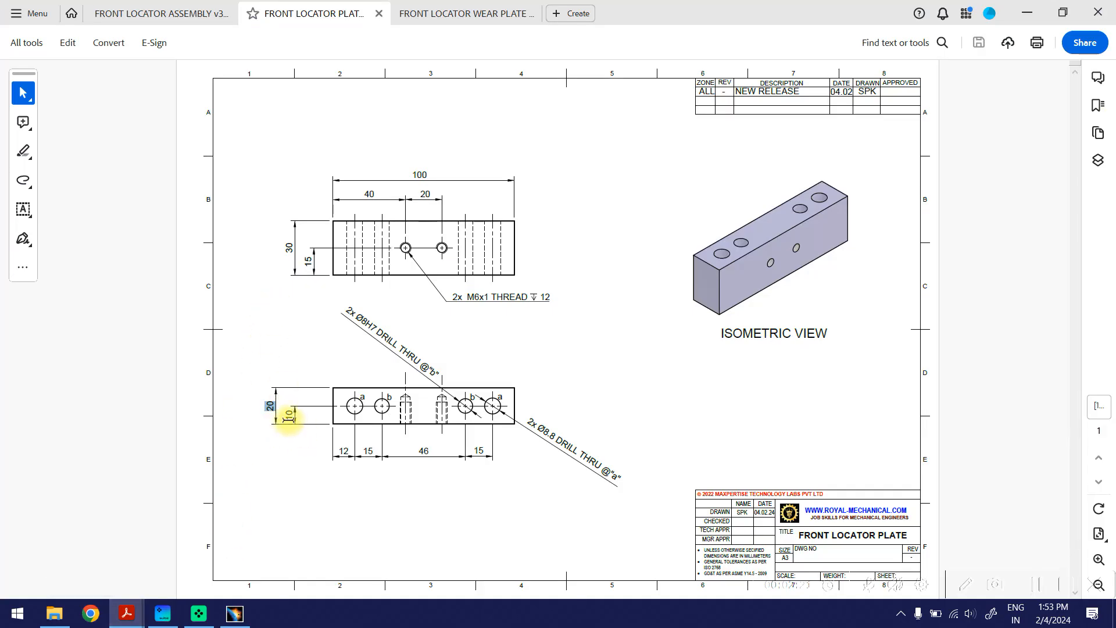
{"action": "double_click", "coordinate": [347, 451]}
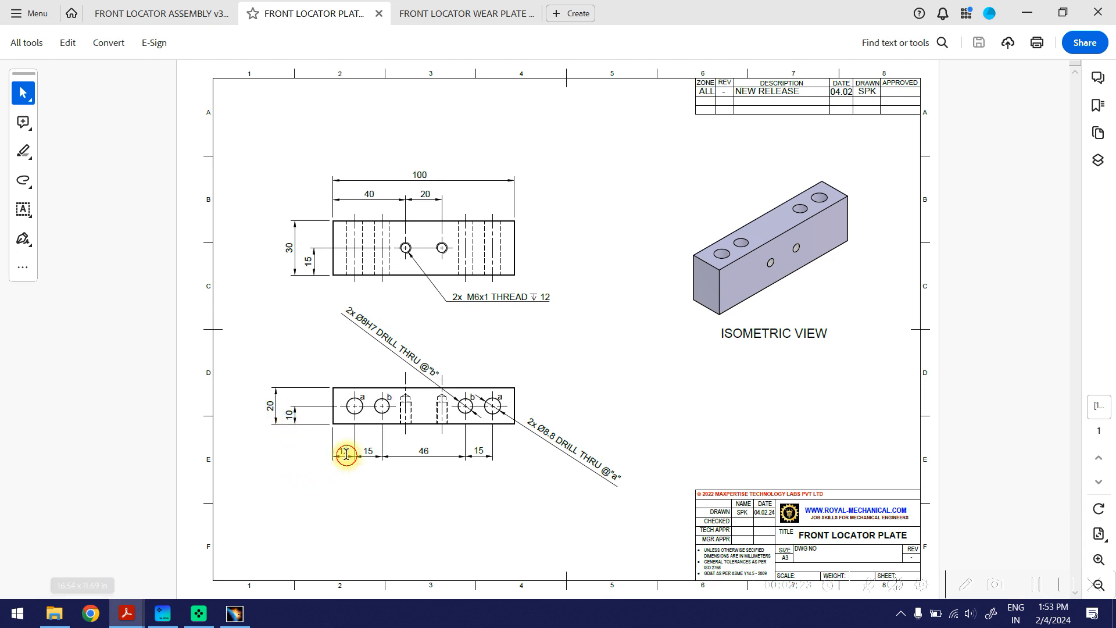
{"action": "left_click", "coordinate": [420, 548]}
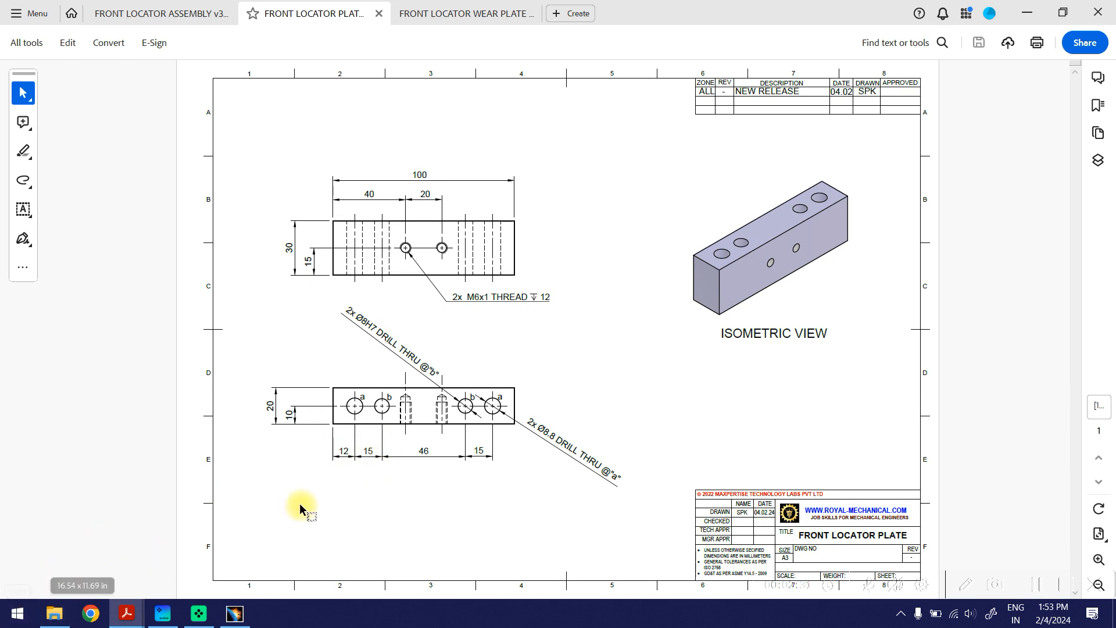
{"action": "left_click", "coordinate": [233, 613]}
{"action": "left_click", "coordinate": [356, 220]}
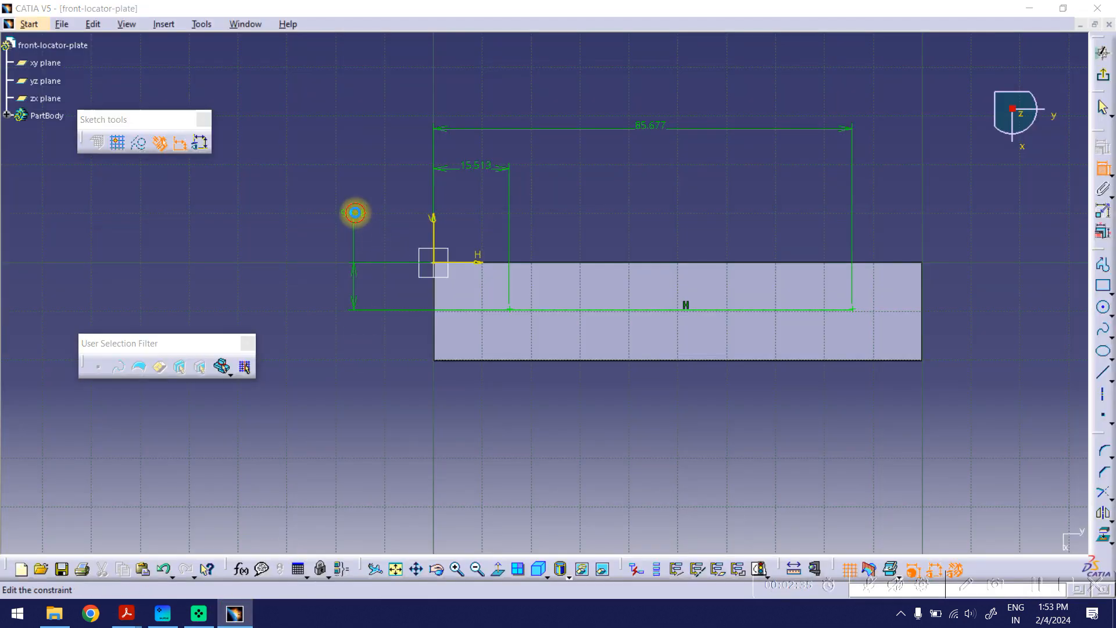
{"action": "double_click", "coordinate": [353, 213]}
{"action": "type", "text": "10"}
{"action": "key", "text": "Return"}
{"action": "double_click", "coordinate": [474, 168]}
{"action": "type", "text": "12"}
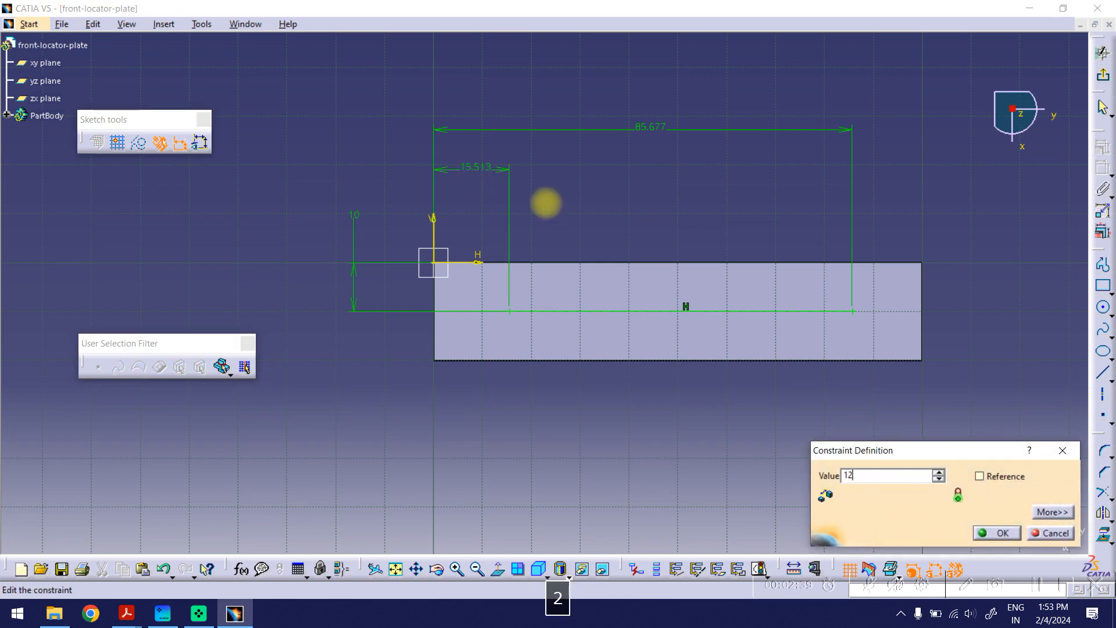
{"action": "key", "text": "Return"}
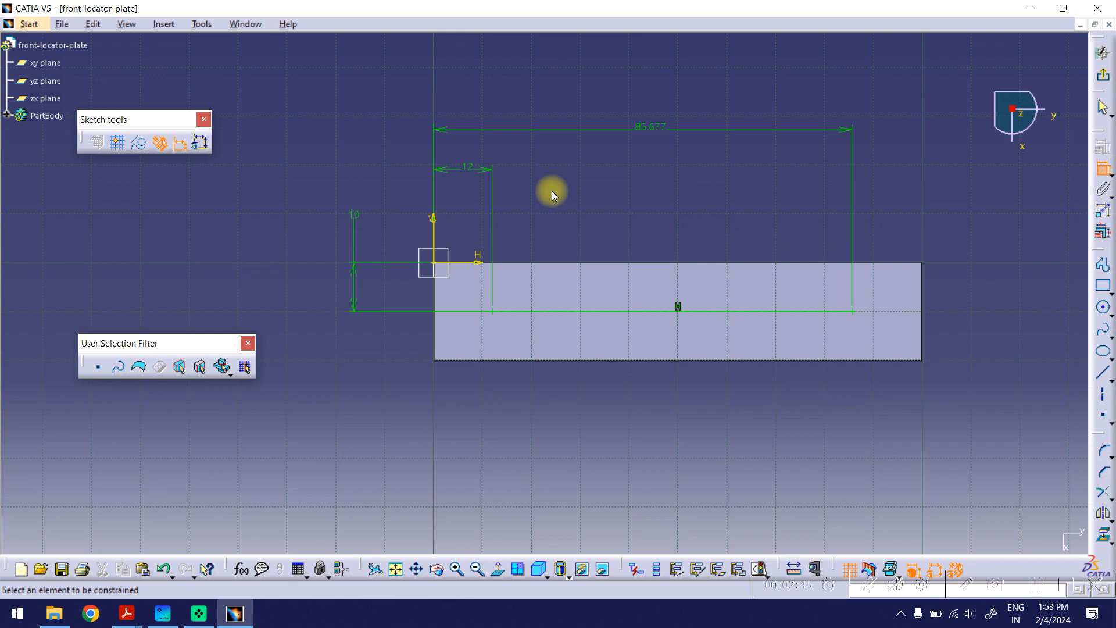
Step: Delete the dimension between the V axis and the right point
{"action": "left_click", "coordinate": [649, 134]}
{"action": "key", "text": "Delete"}
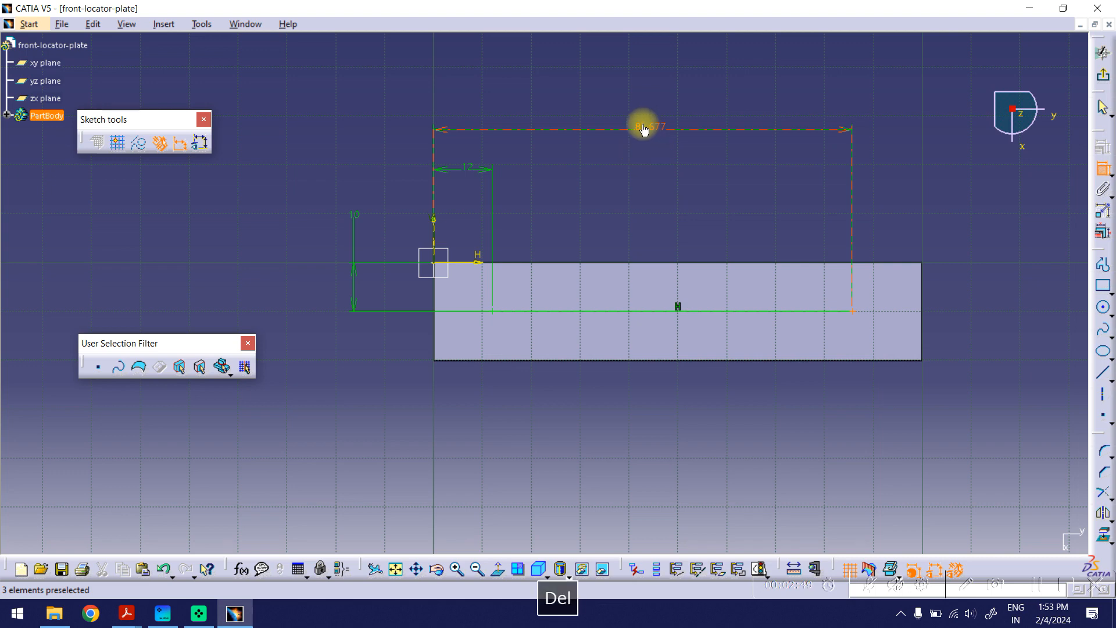
{"action": "left_click", "coordinate": [1102, 108]}
{"action": "left_click", "coordinate": [650, 131]}
{"action": "key", "text": "Delete"}
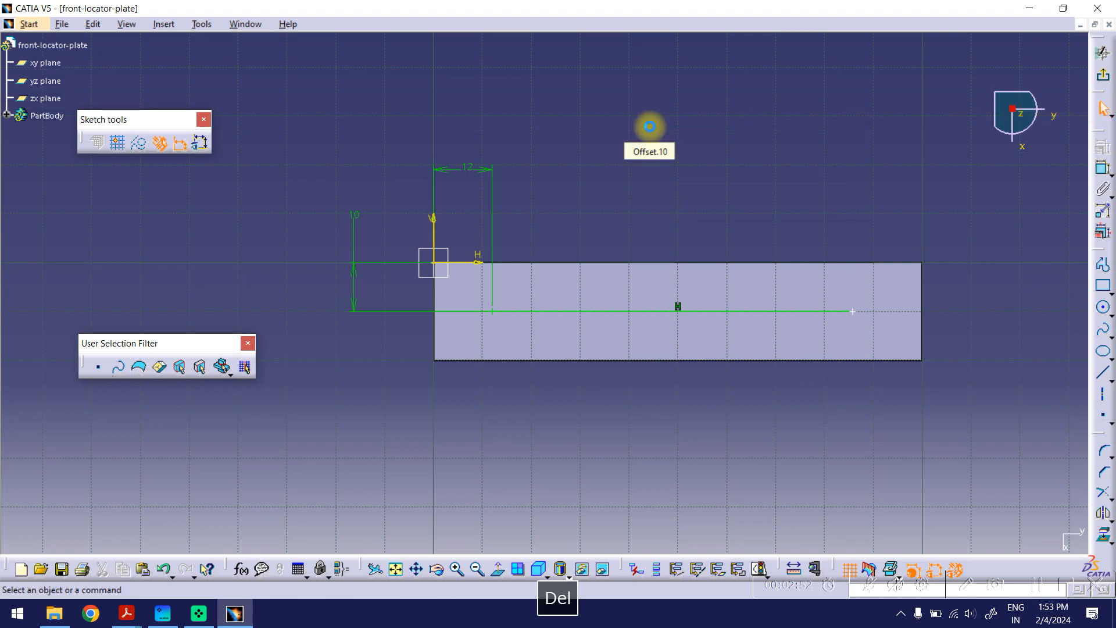
Step: Dimension the distance between the two sketch points, set it to 76 mm, and exit the sketch
{"action": "left_click", "coordinate": [1109, 169]}
{"action": "left_click", "coordinate": [1081, 176]}
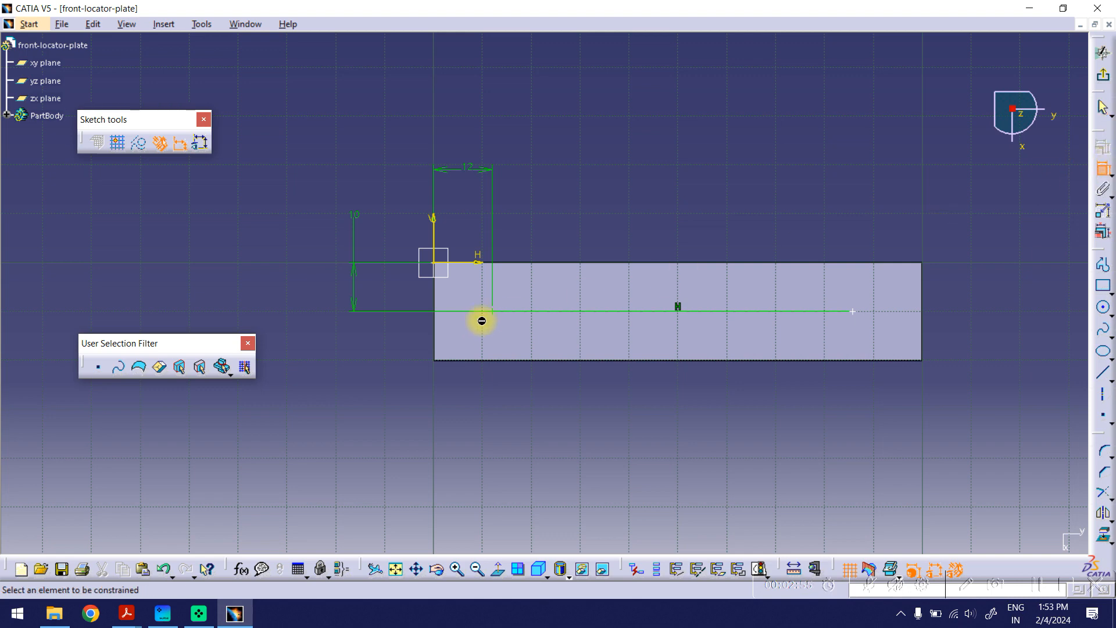
{"action": "left_click", "coordinate": [493, 311]}
{"action": "left_click", "coordinate": [853, 311]}
{"action": "left_click", "coordinate": [664, 186]}
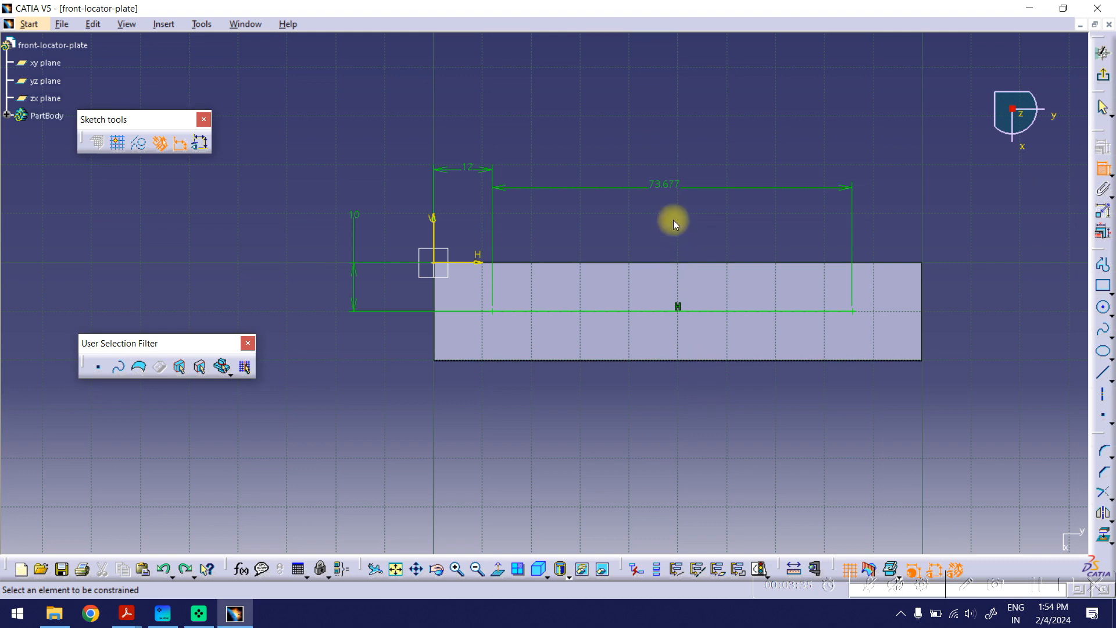
{"action": "double_click", "coordinate": [660, 186]}
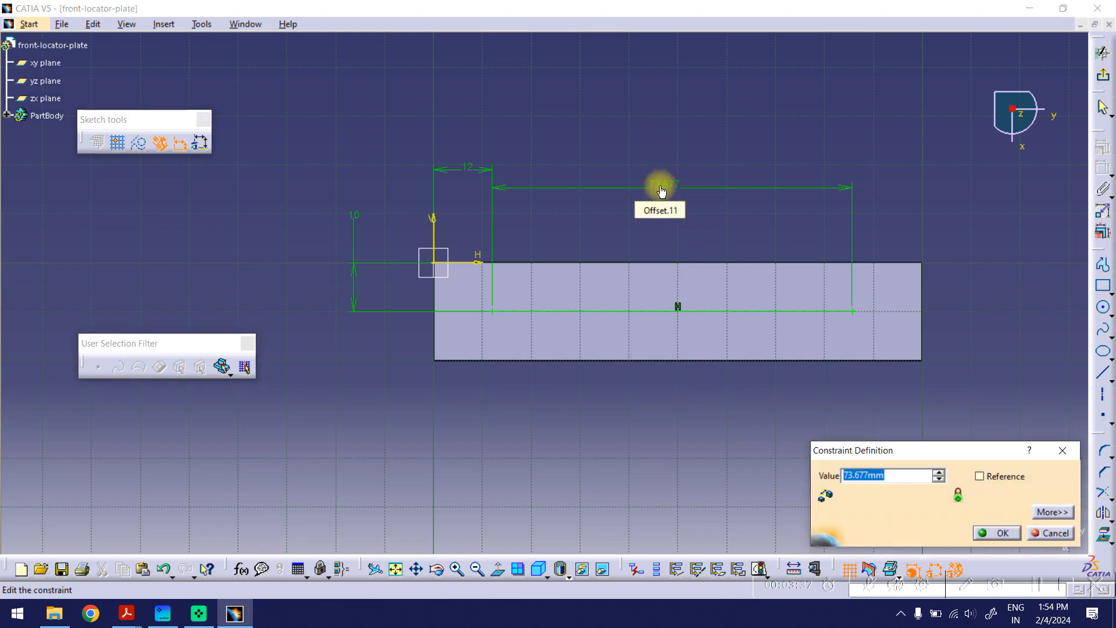
{"action": "type", "text": "15+46"}
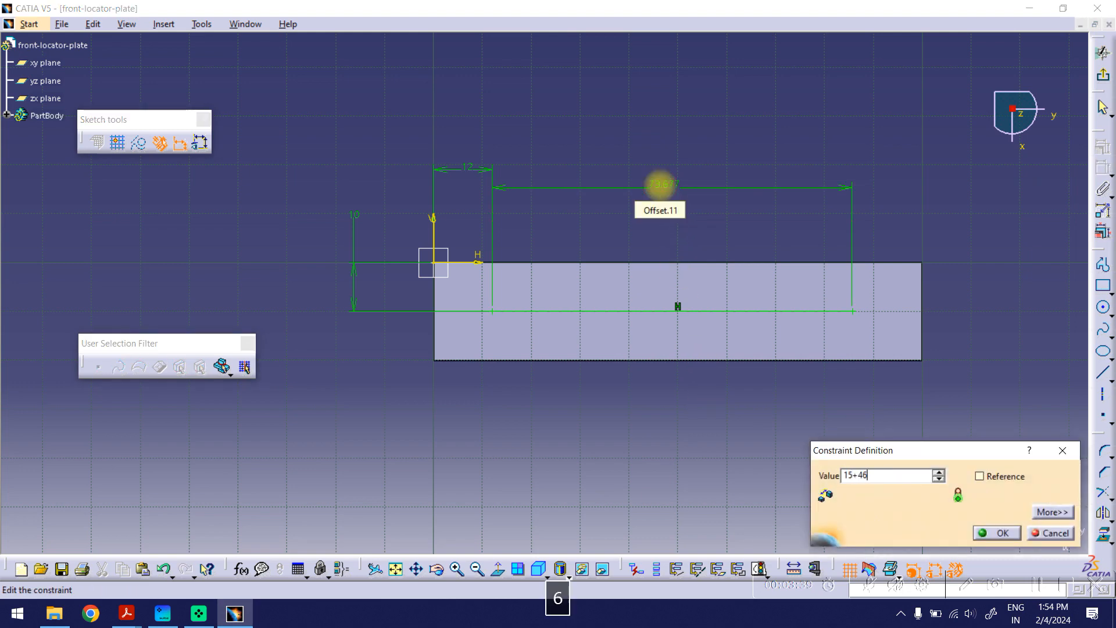
{"action": "type", "text": "+1"}
{"action": "key", "text": "Return"}
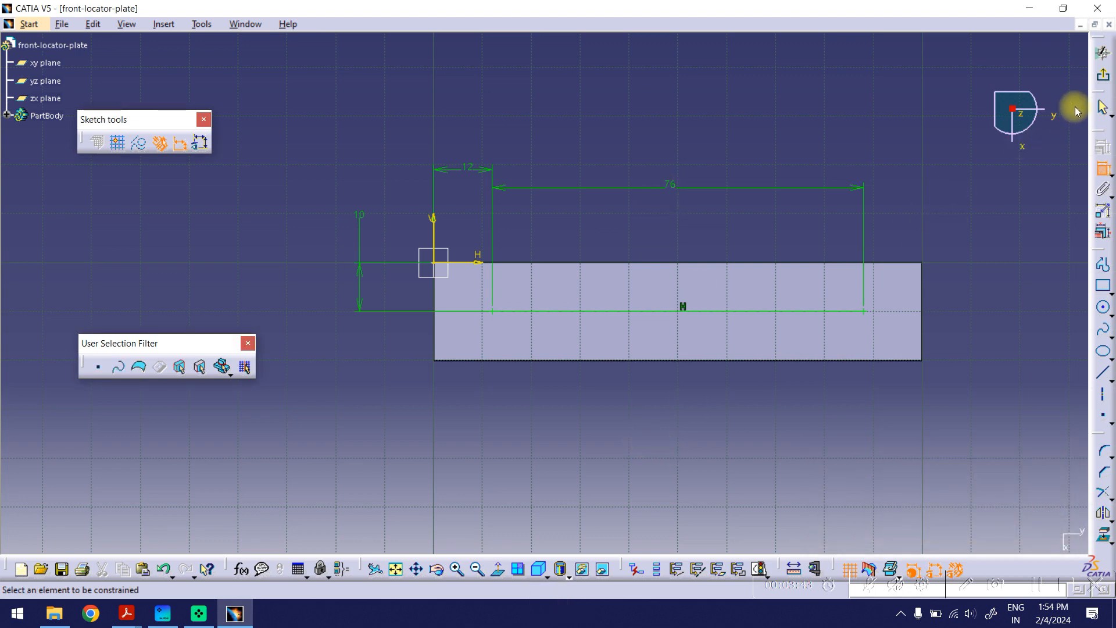
{"action": "left_click", "coordinate": [1102, 74]}
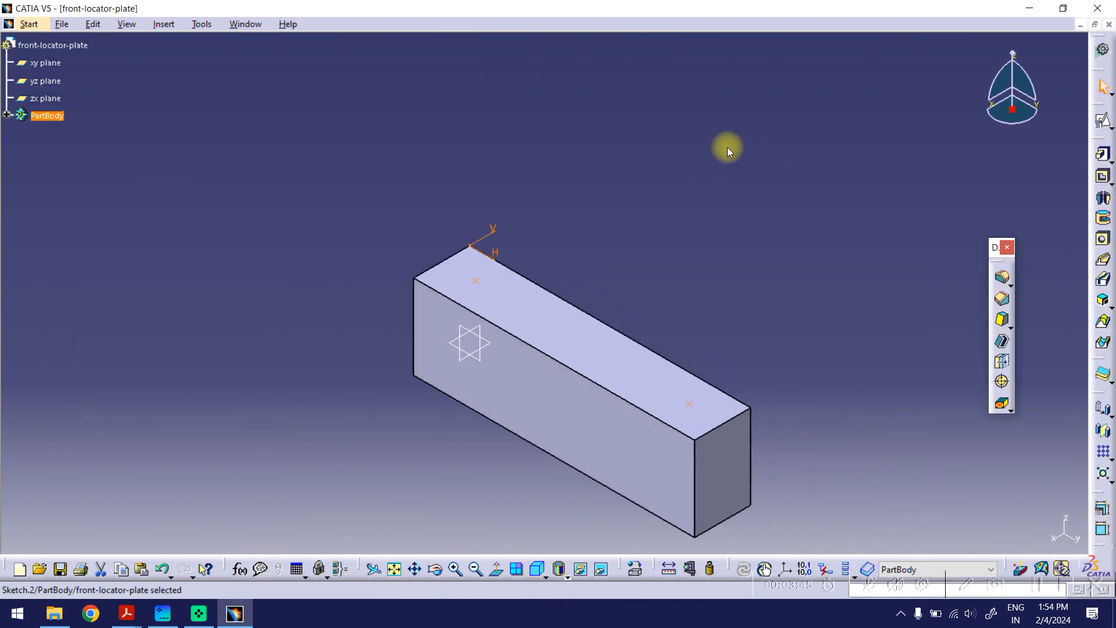
Step: Check the drill callouts in the PDF drawing and start a hole at the left sketch point on the block's upper face, extending Up To Last
{"action": "mouse_move", "coordinate": [129, 615]}
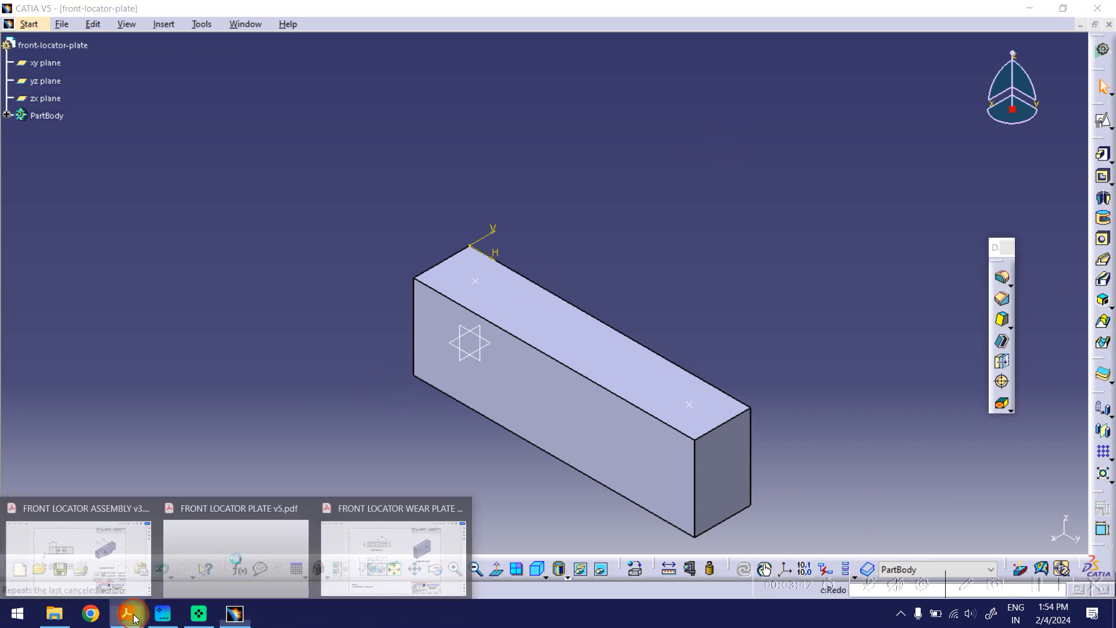
{"action": "left_click", "coordinate": [212, 550]}
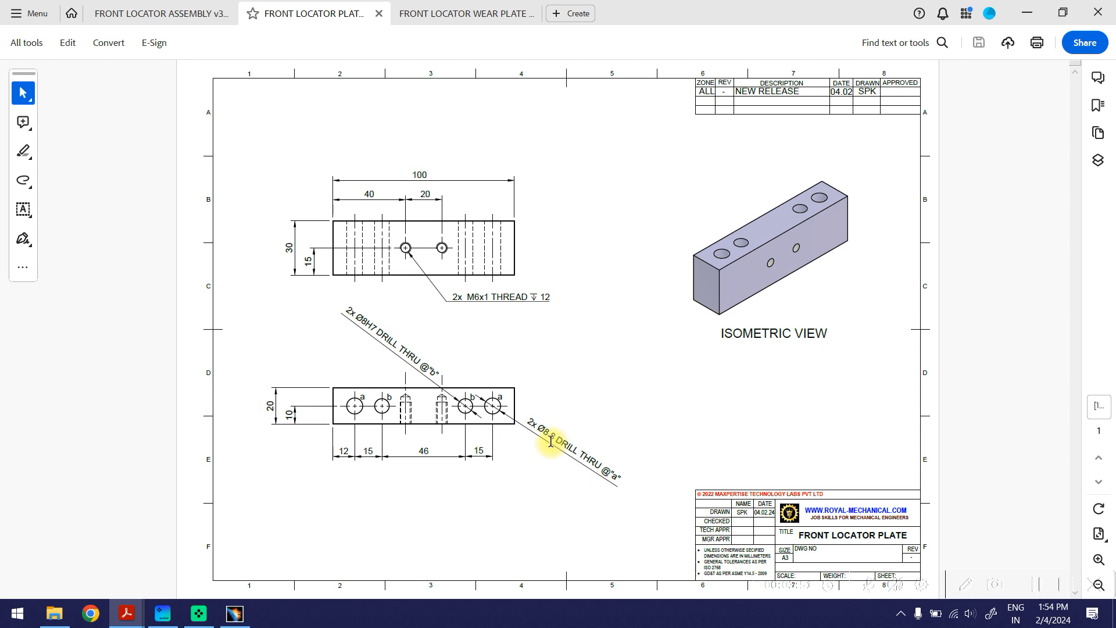
{"action": "left_click", "coordinate": [1017, 13]}
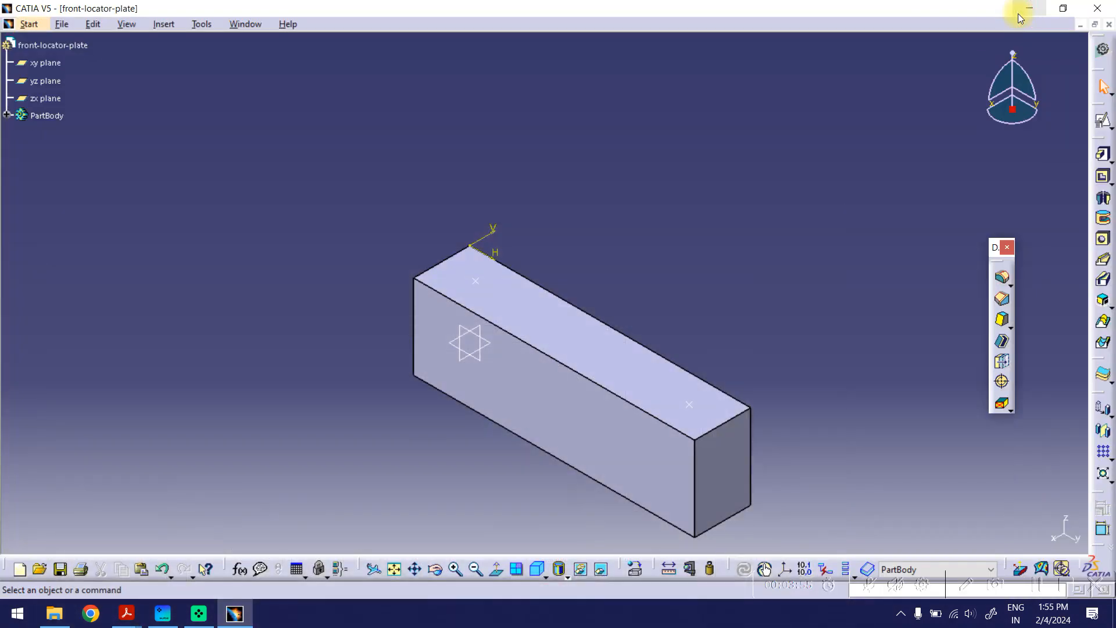
{"action": "left_click", "coordinate": [1103, 240]}
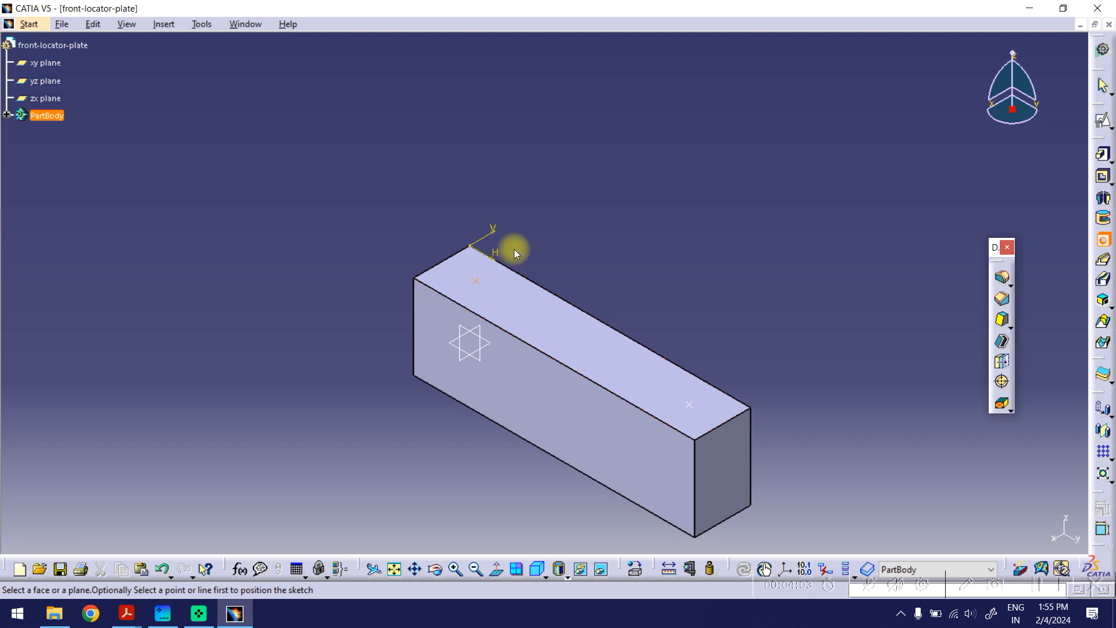
{"action": "left_click", "coordinate": [501, 287]}
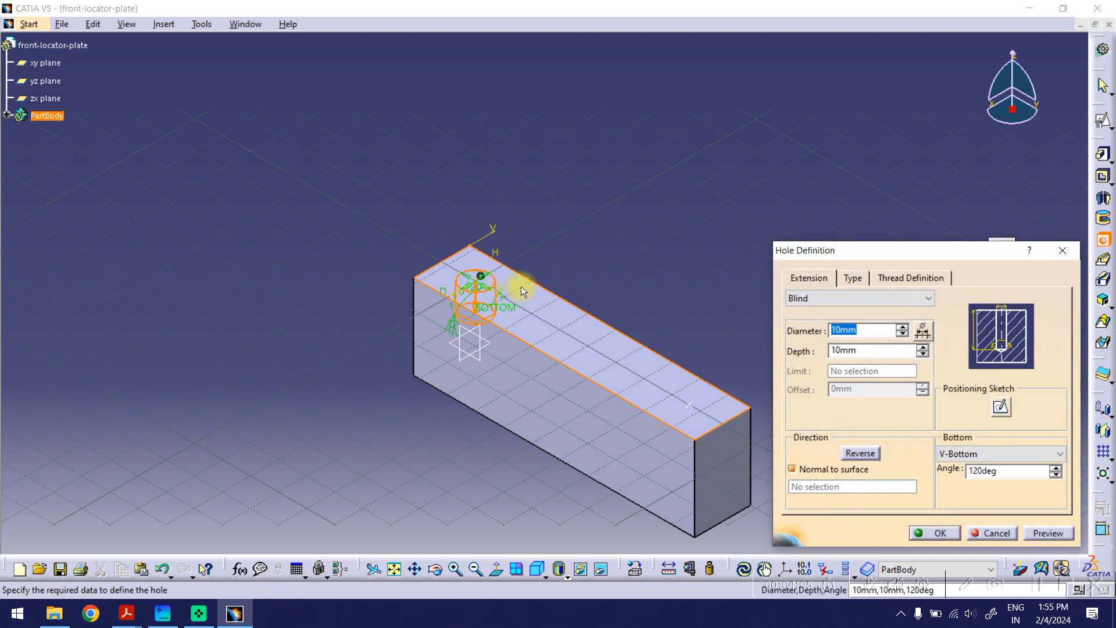
{"action": "left_click", "coordinate": [846, 301]}
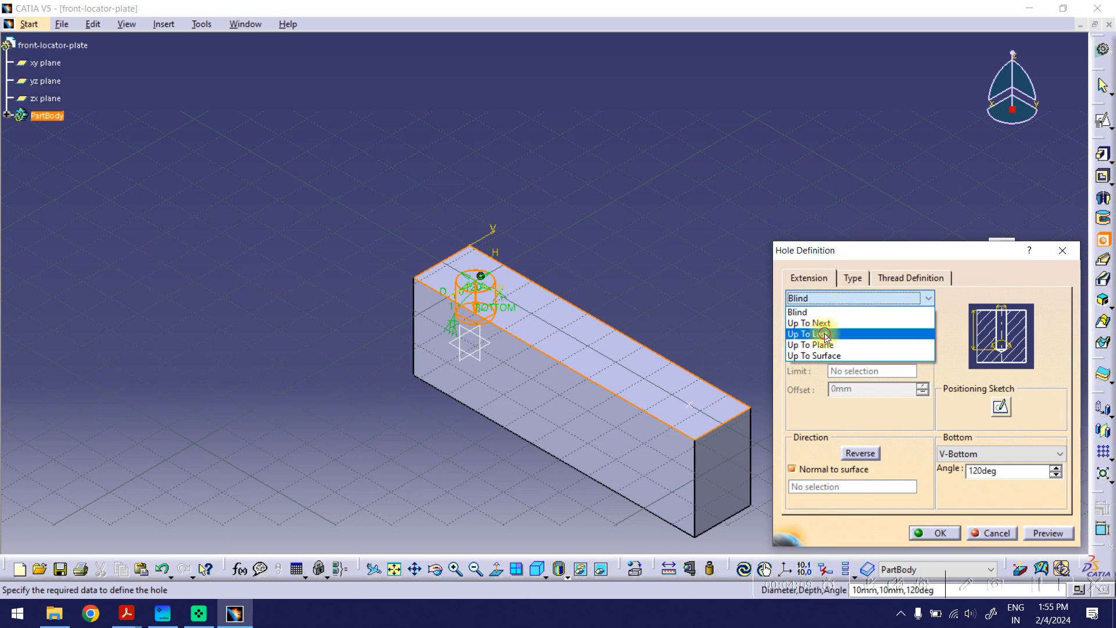
{"action": "left_click", "coordinate": [824, 333]}
Step: Keep the hole type Simple with No Standard, set its diameter to 8.8 mm, and create the hole
{"action": "left_click", "coordinate": [849, 280]}
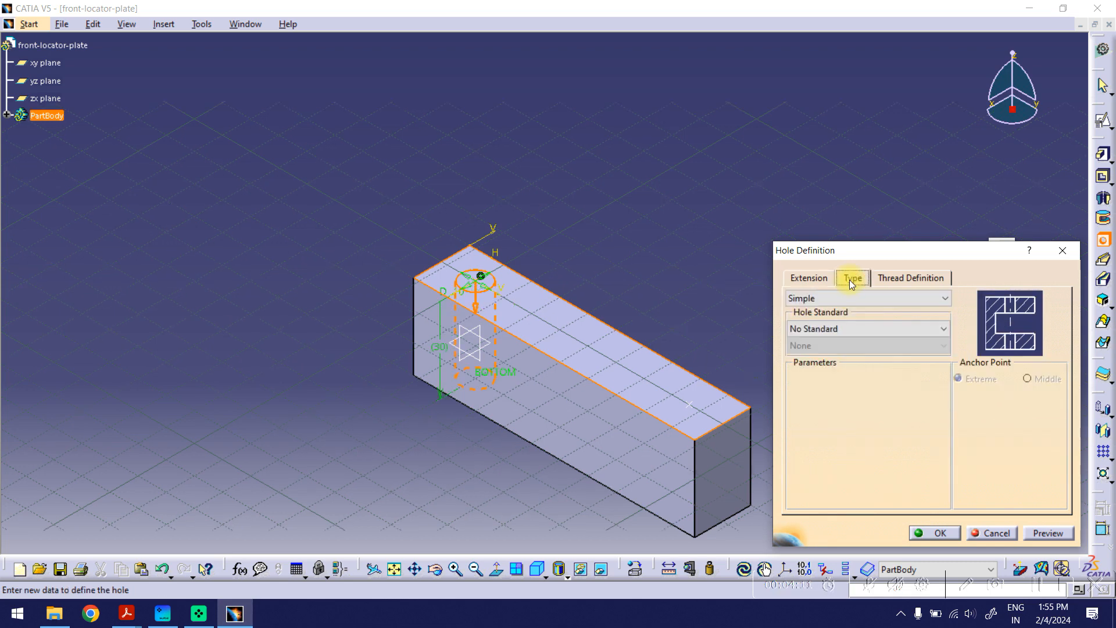
{"action": "left_click", "coordinate": [842, 298]}
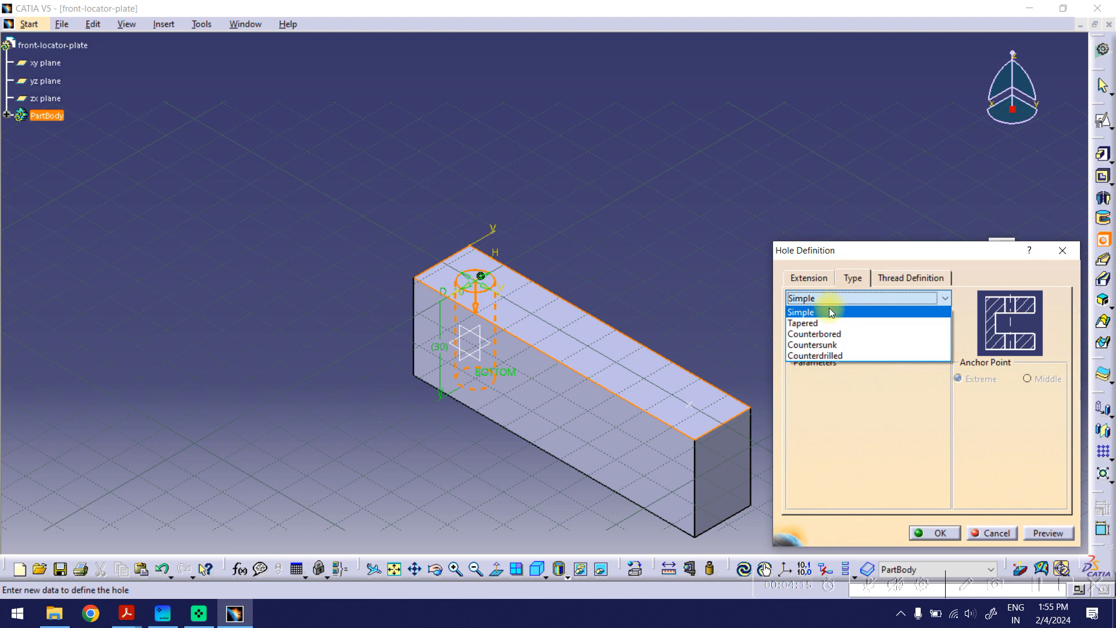
{"action": "left_click", "coordinate": [830, 312]}
{"action": "left_click", "coordinate": [837, 330]}
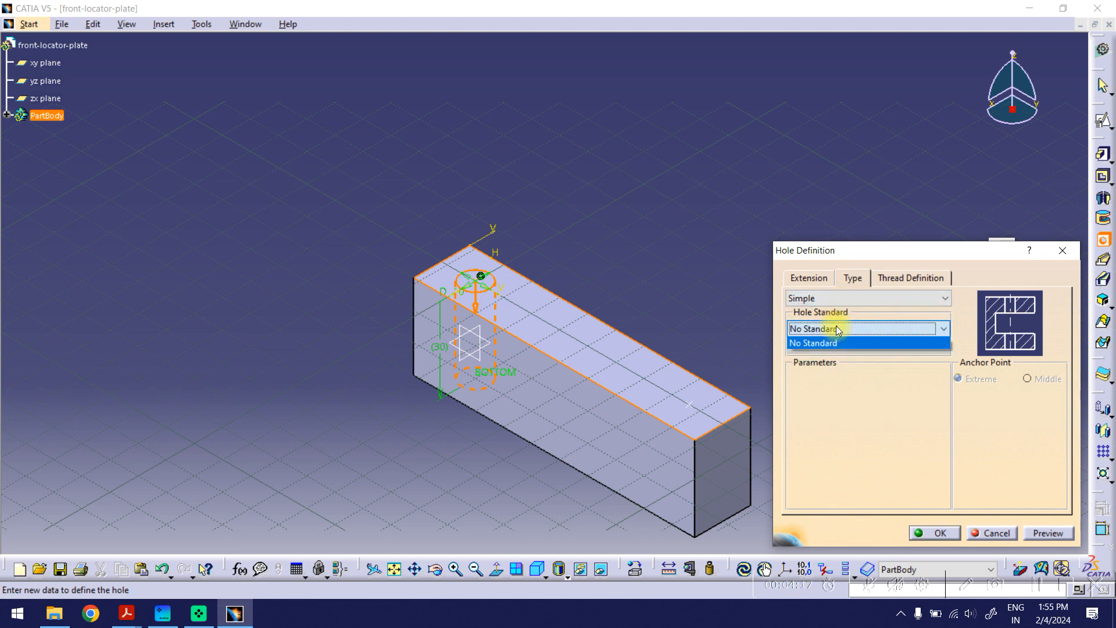
{"action": "left_click", "coordinate": [837, 329]}
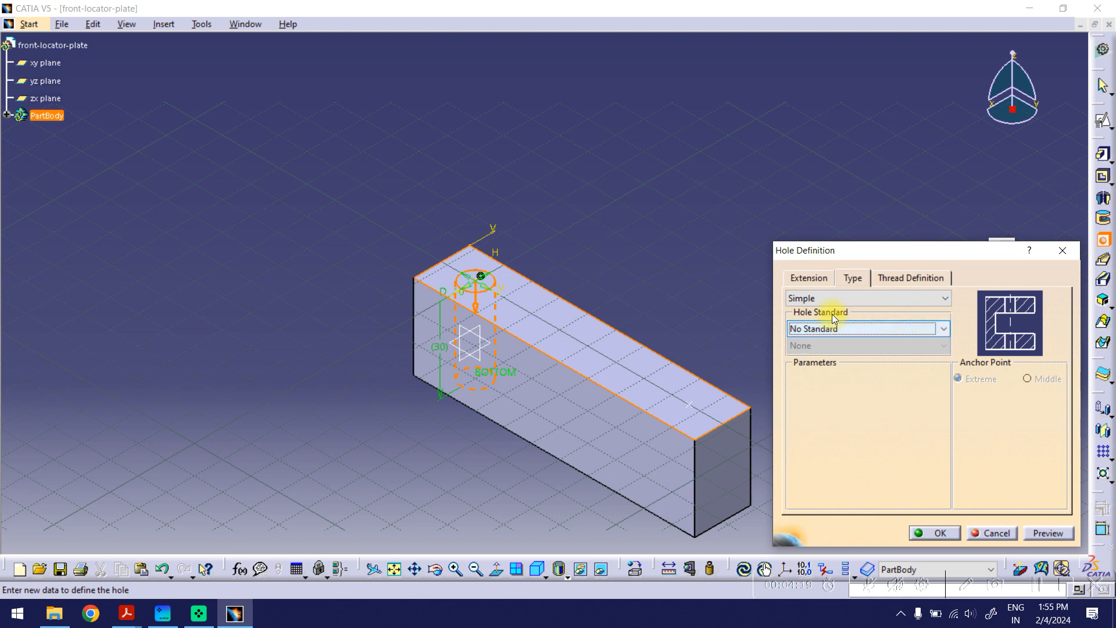
{"action": "left_click", "coordinate": [813, 280]}
{"action": "double_click", "coordinate": [865, 329]}
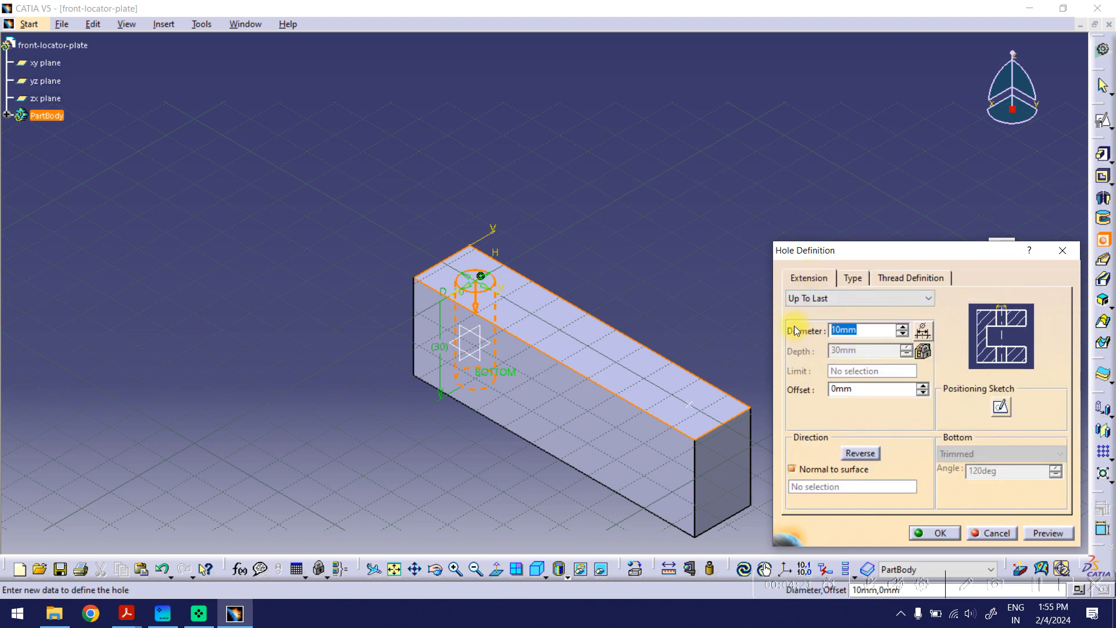
{"action": "type", "text": "8.8"}
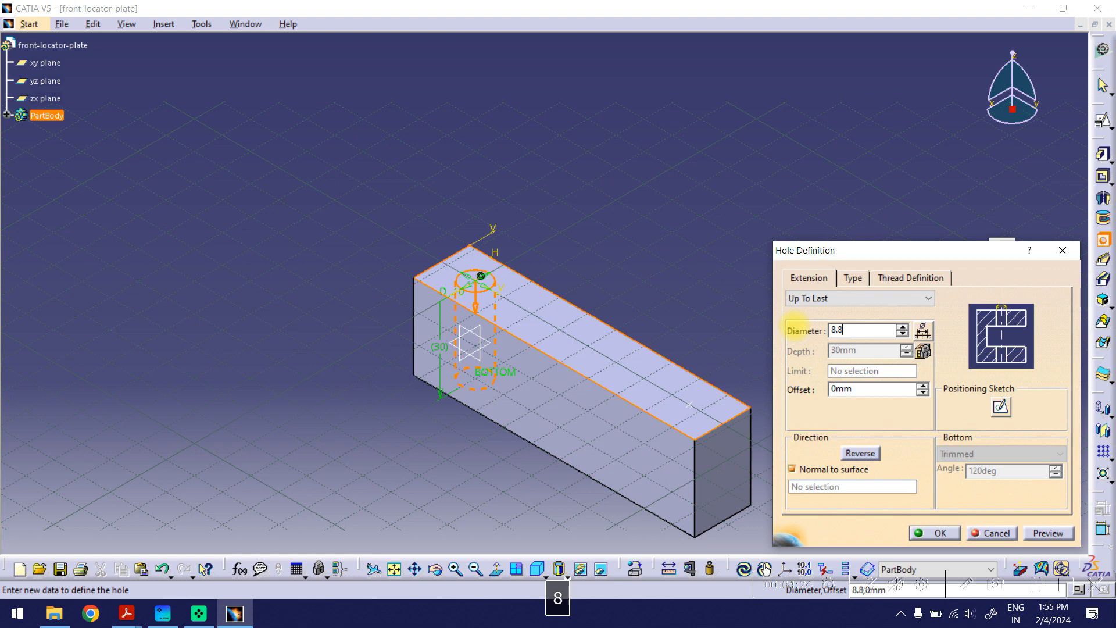
{"action": "left_click", "coordinate": [1041, 531]}
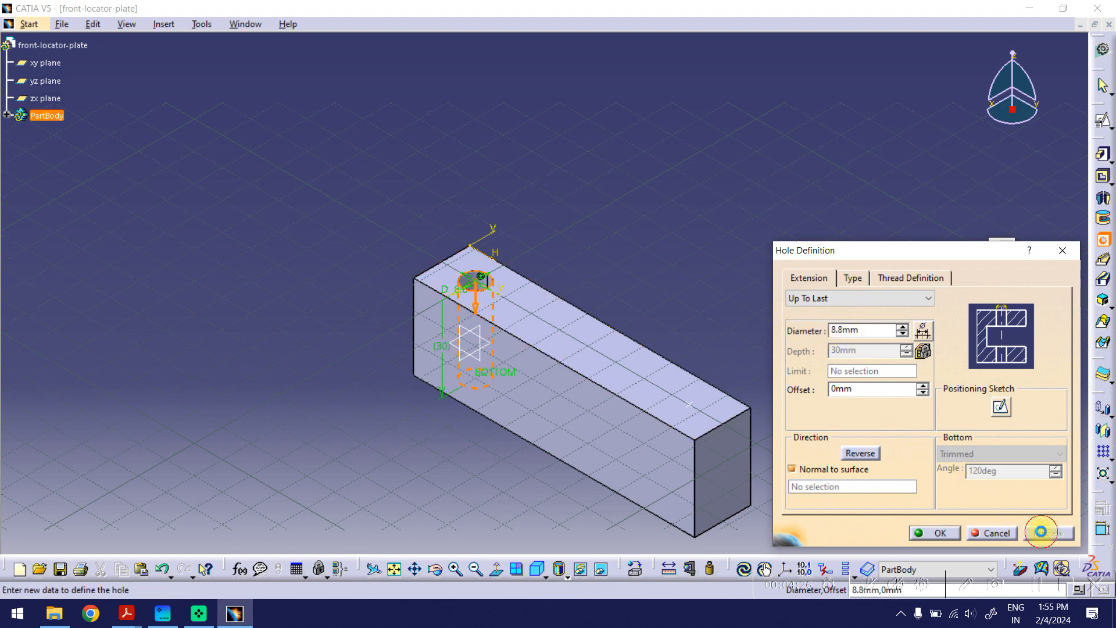
{"action": "left_click", "coordinate": [936, 532]}
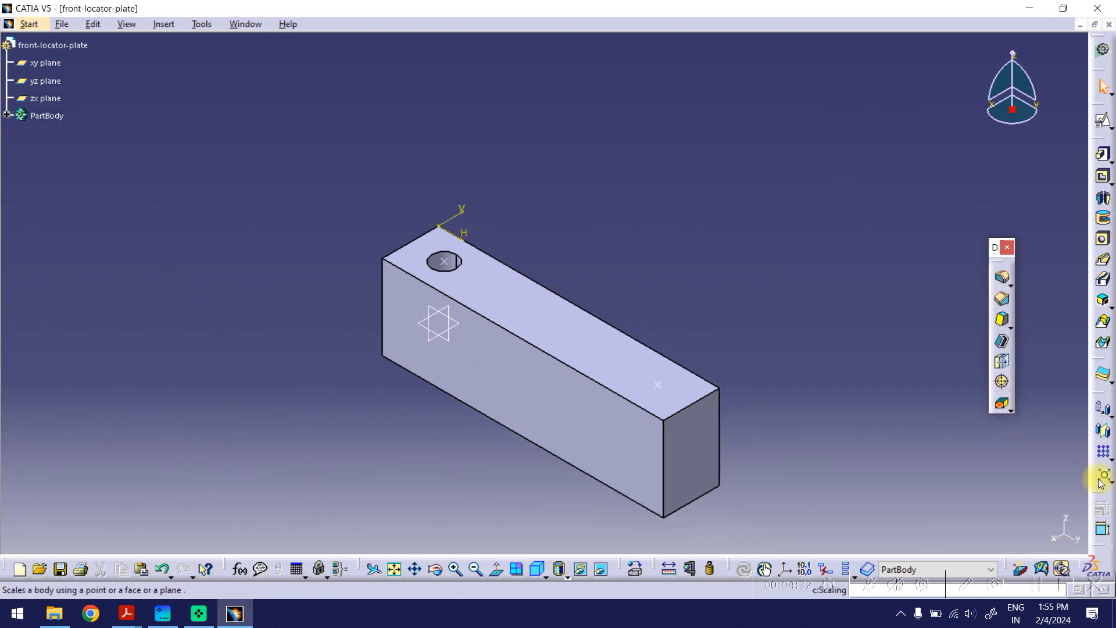
Step: Repeat the hole with a User Pattern, using the existing two-point sketch for the positions
{"action": "left_click", "coordinate": [1111, 459]}
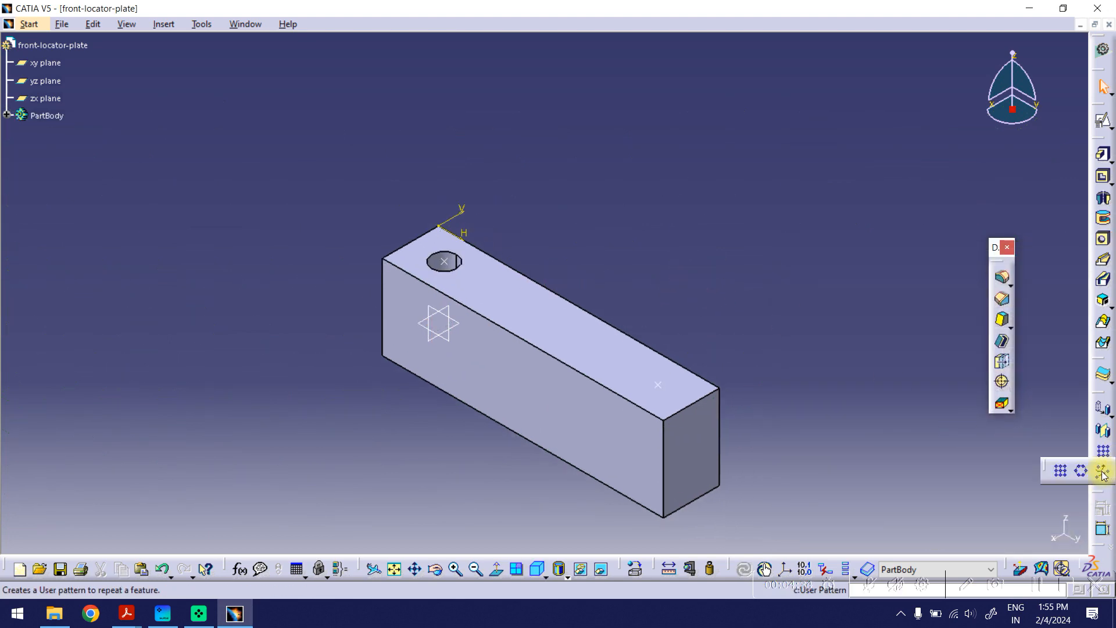
{"action": "left_click", "coordinate": [1103, 472]}
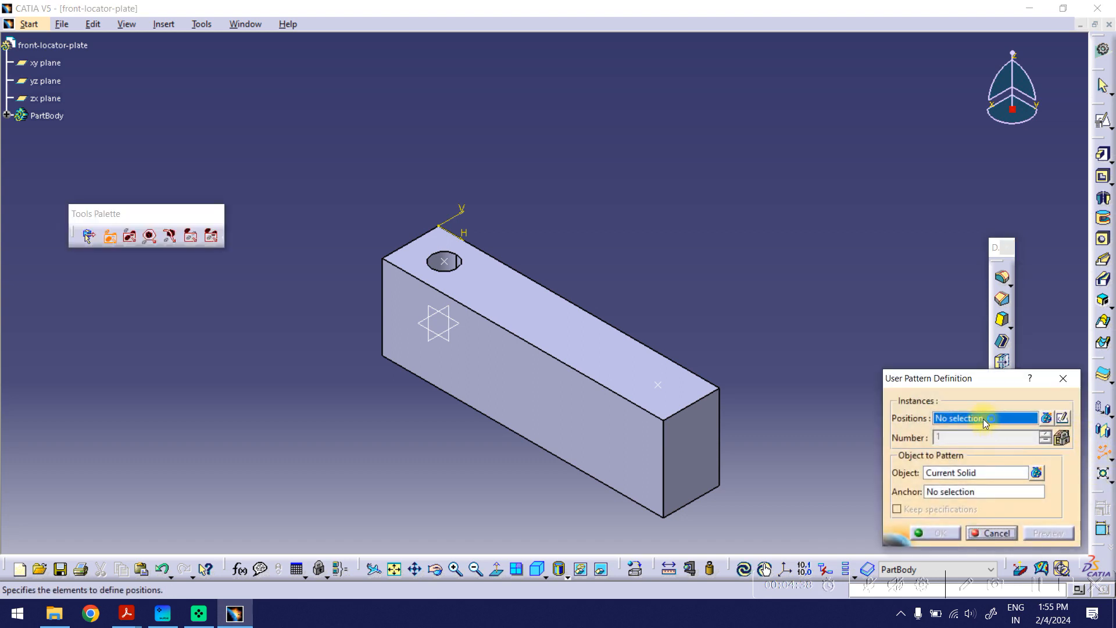
{"action": "left_click", "coordinate": [665, 386]}
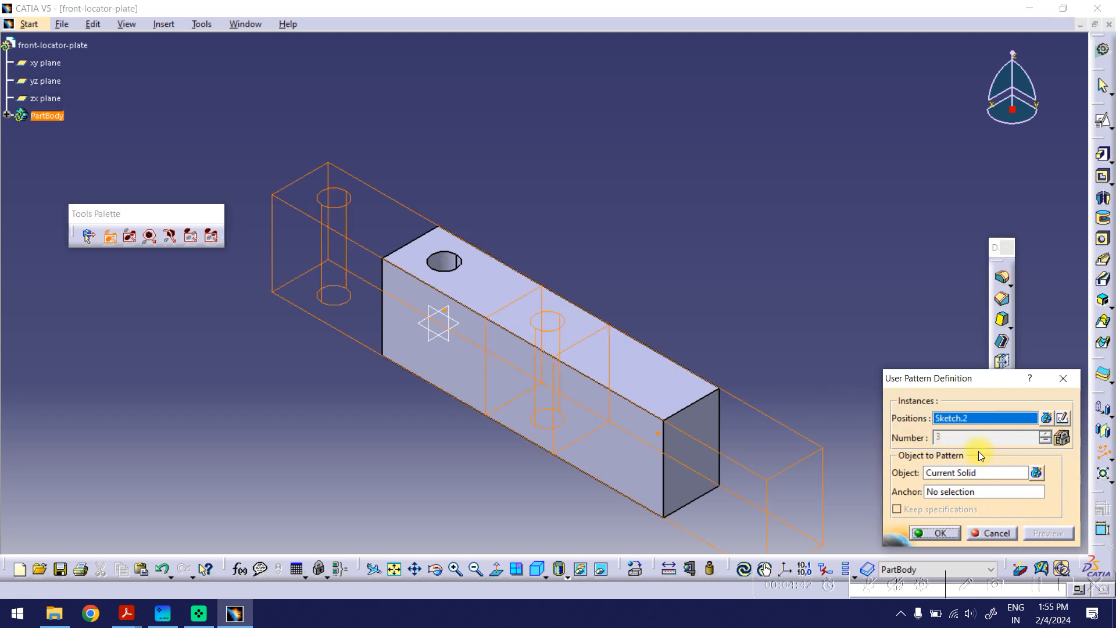
{"action": "left_click", "coordinate": [947, 472]}
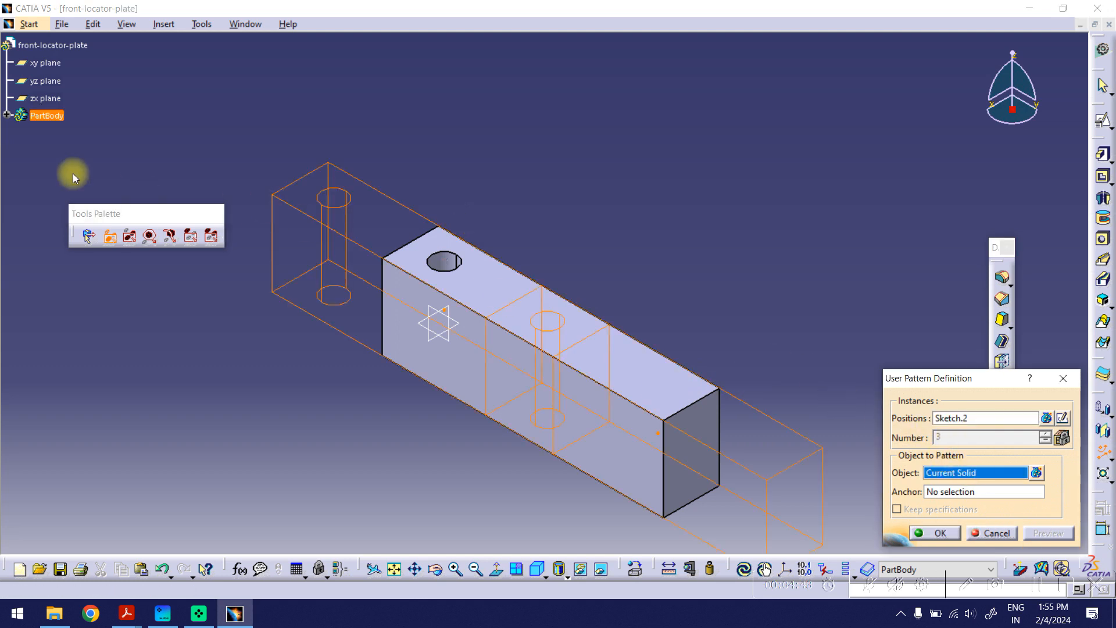
{"action": "left_click", "coordinate": [7, 116]}
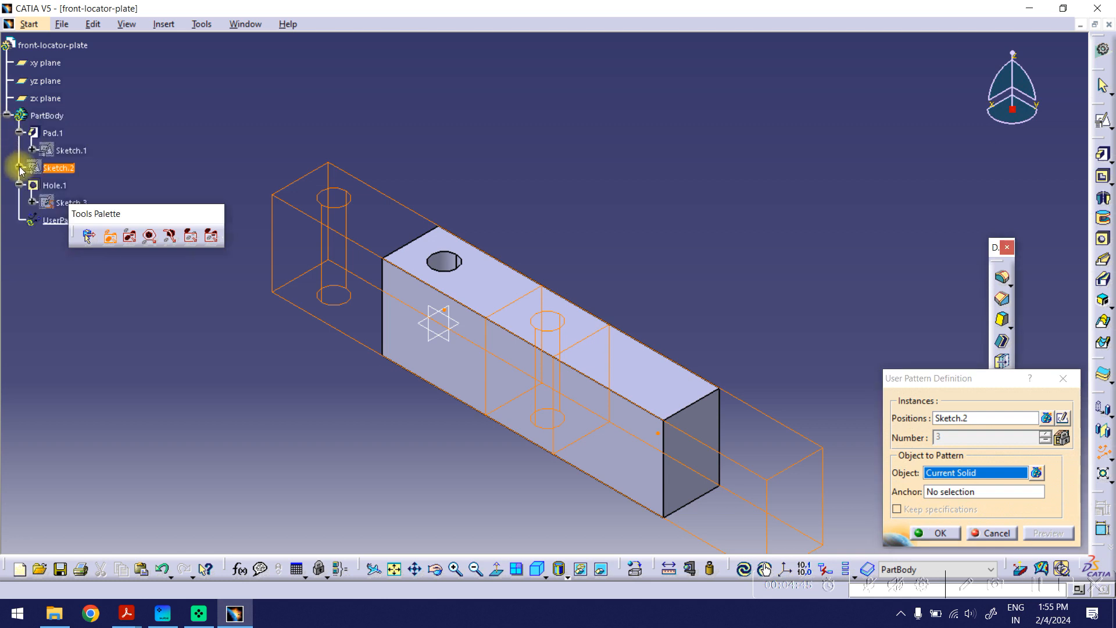
{"action": "left_click", "coordinate": [58, 184]}
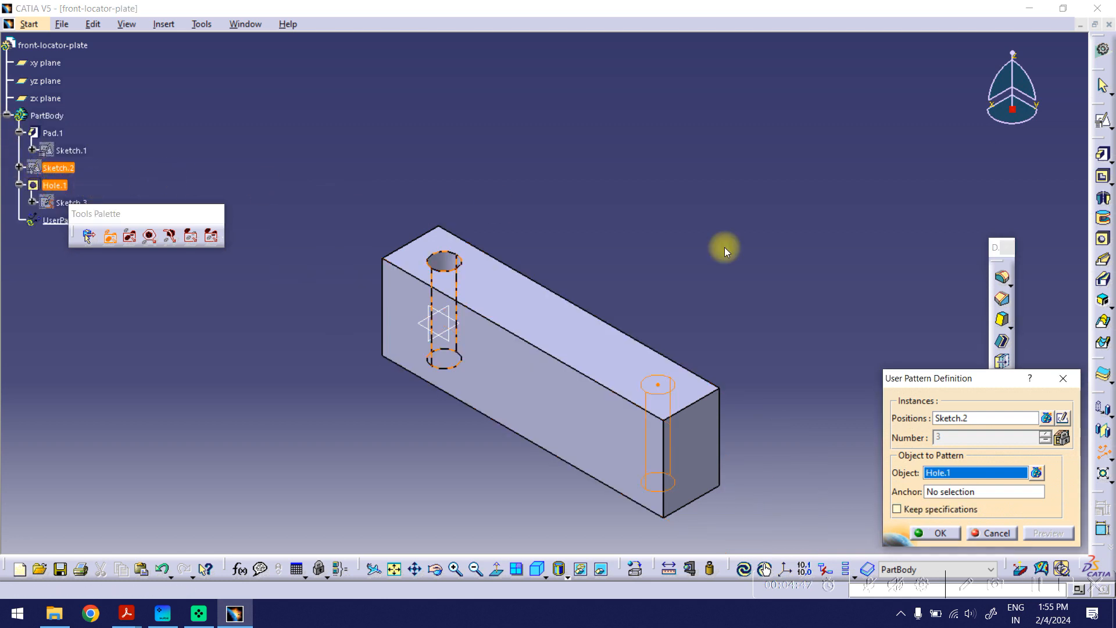
{"action": "left_click", "coordinate": [944, 533]}
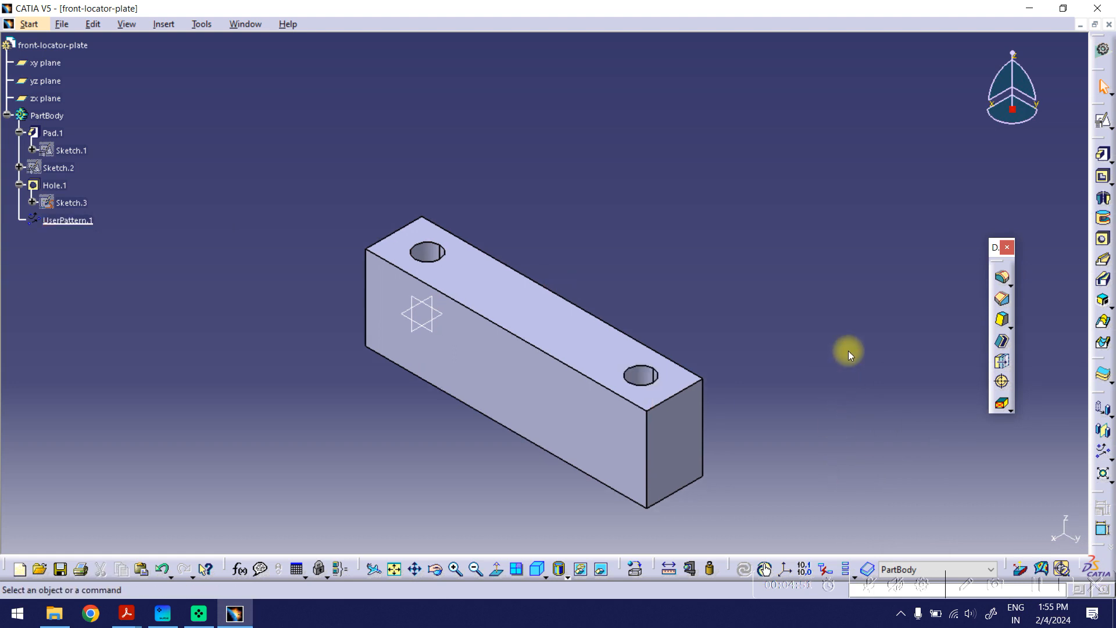
Step: Start a positioned sketch on the block's upper face with the axes swapped and the V direction reversed
{"action": "left_click", "coordinate": [1104, 121]}
{"action": "left_click", "coordinate": [506, 291]}
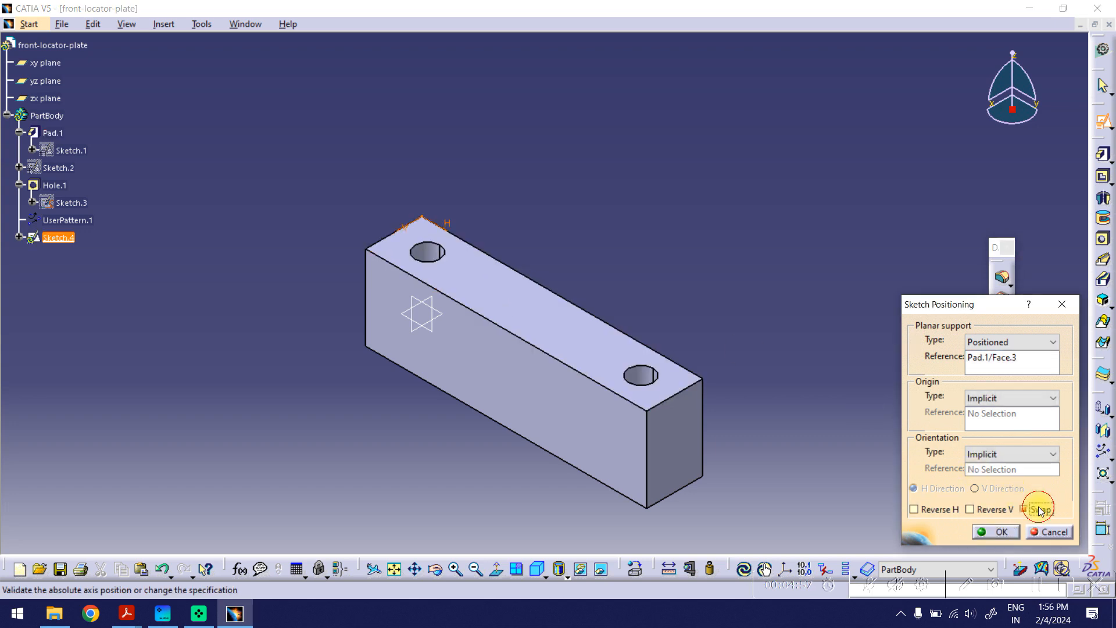
{"action": "left_click", "coordinate": [988, 508]}
{"action": "left_click", "coordinate": [1003, 529]}
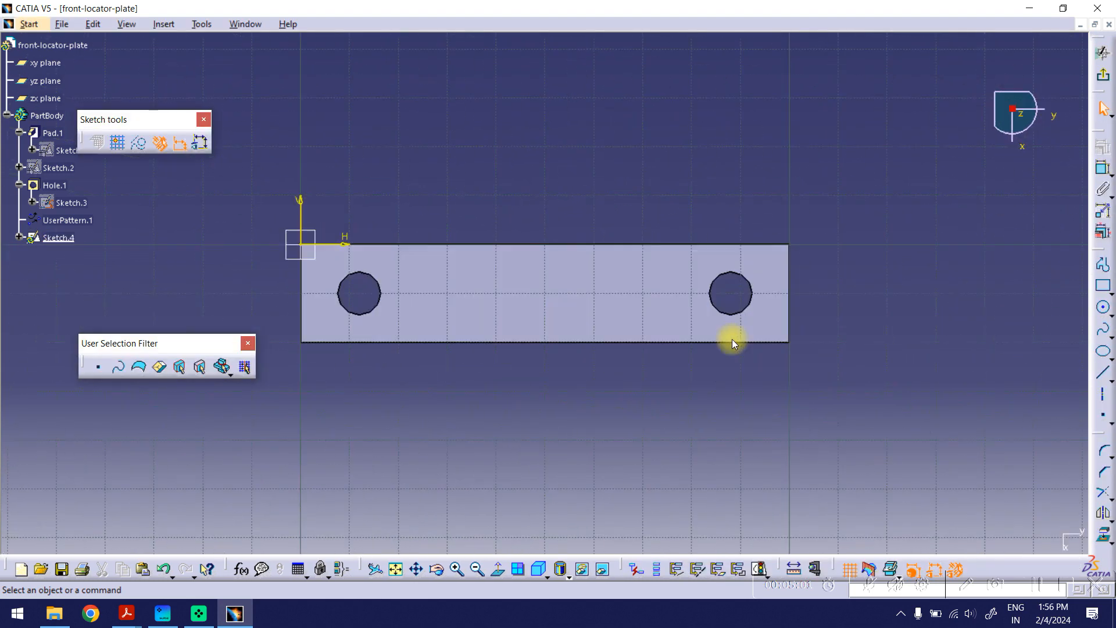
Step: Place two sketch points between the holes, about 26 mm from the V axis and about 39 mm apart
{"action": "middle_click_drag", "start_coordinate": [638, 247], "coordinate": [649, 254]}
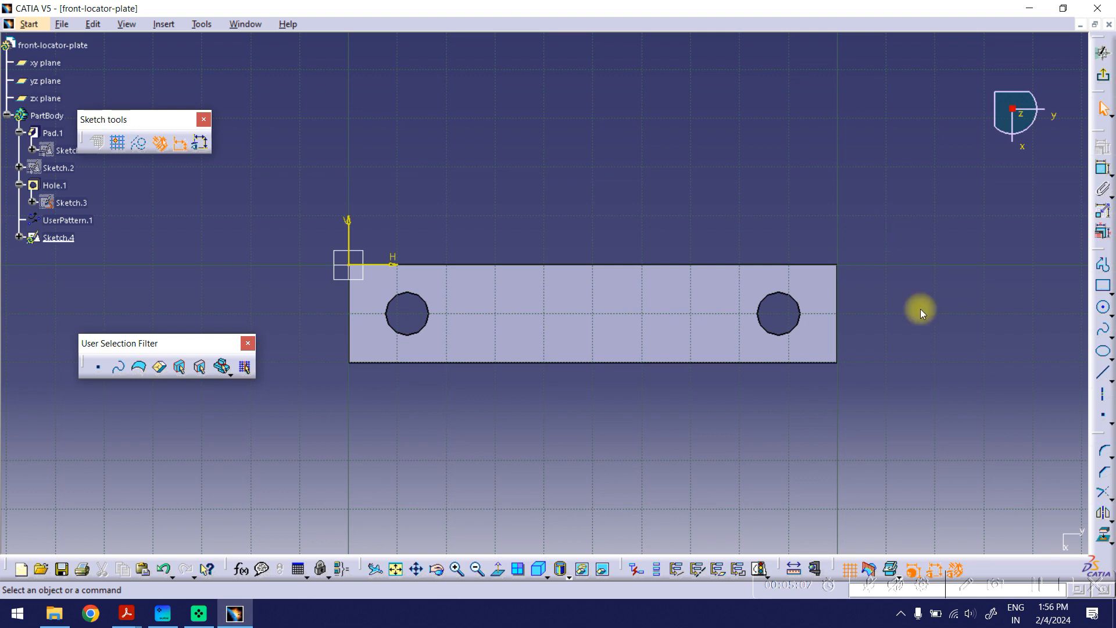
{"action": "left_click", "coordinate": [1101, 416]}
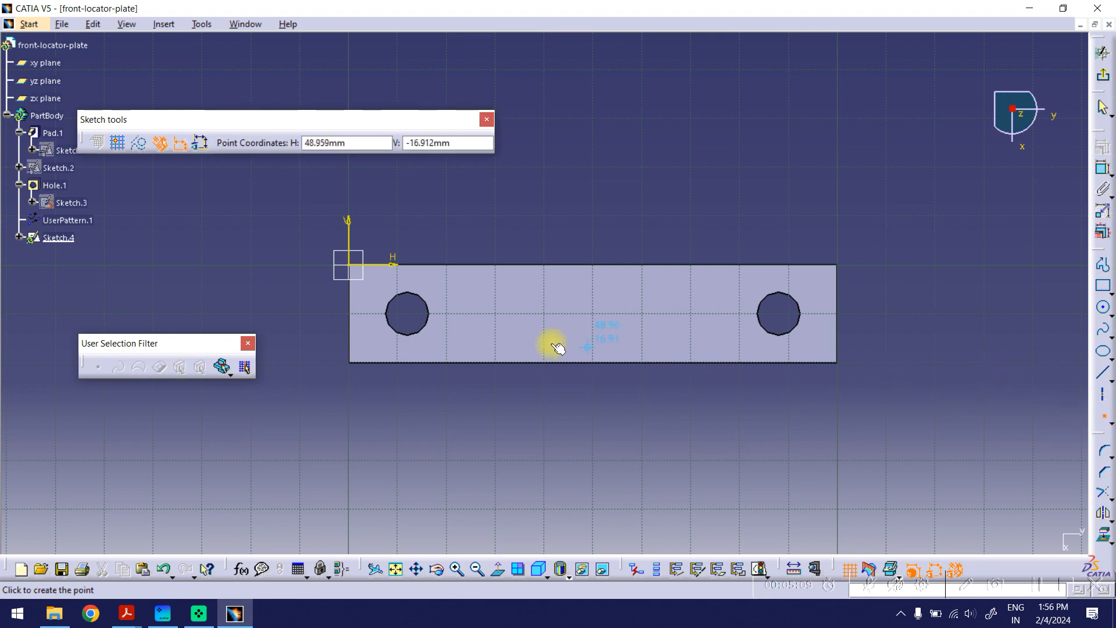
{"action": "left_click", "coordinate": [477, 312]}
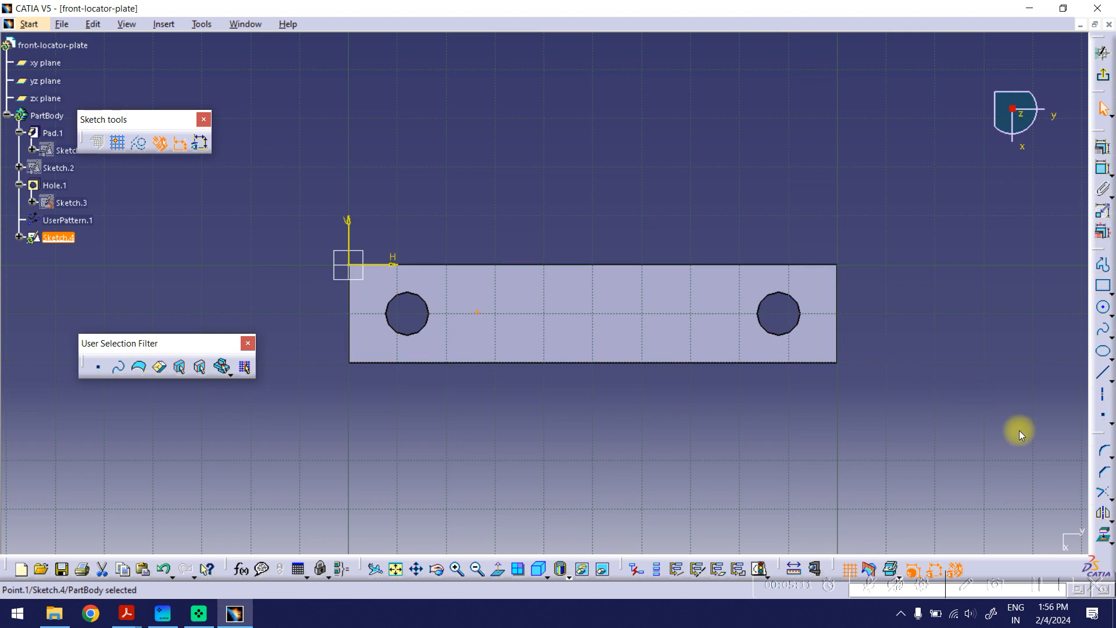
{"action": "left_click", "coordinate": [1100, 417]}
{"action": "left_click", "coordinate": [669, 313]}
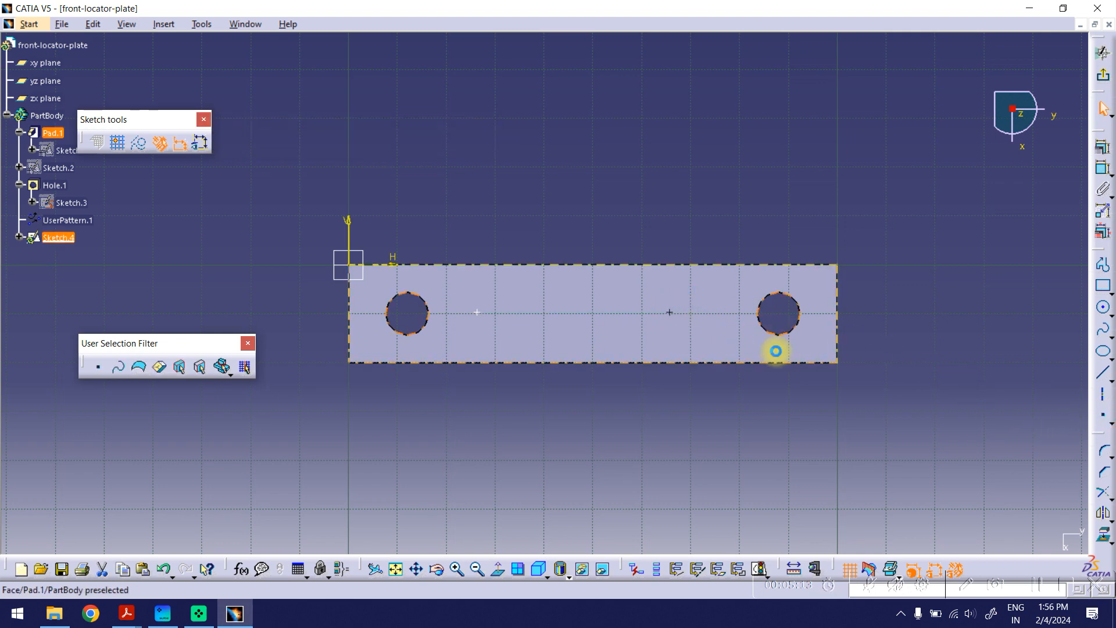
Step: Draw a horizontal line connecting the two new points and convert it to a construction element
{"action": "left_click", "coordinate": [1103, 373]}
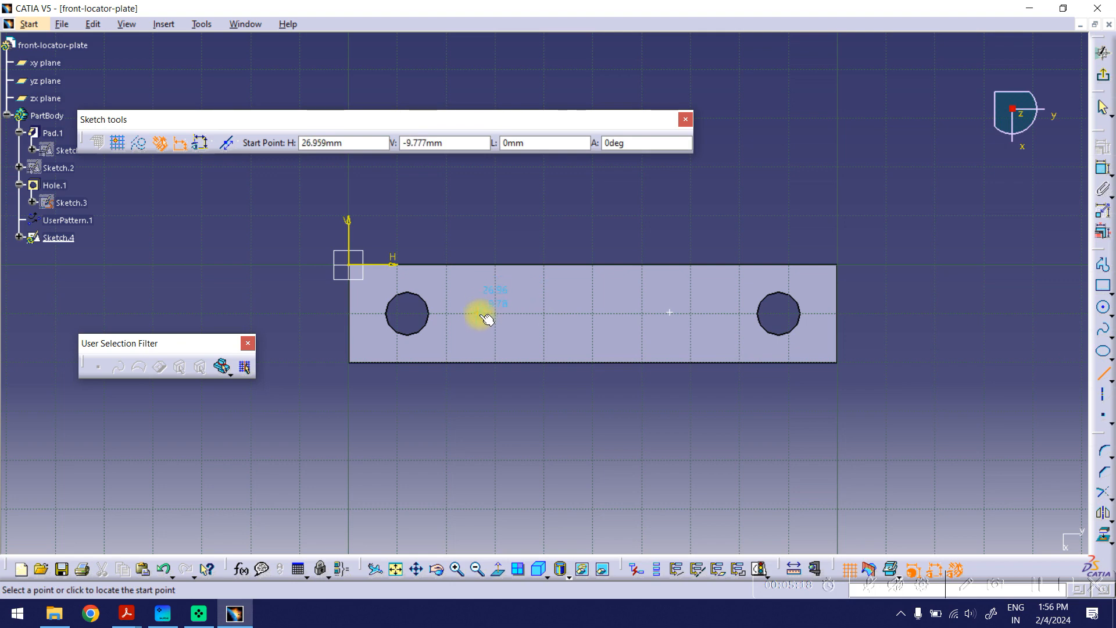
{"action": "left_click", "coordinate": [475, 312]}
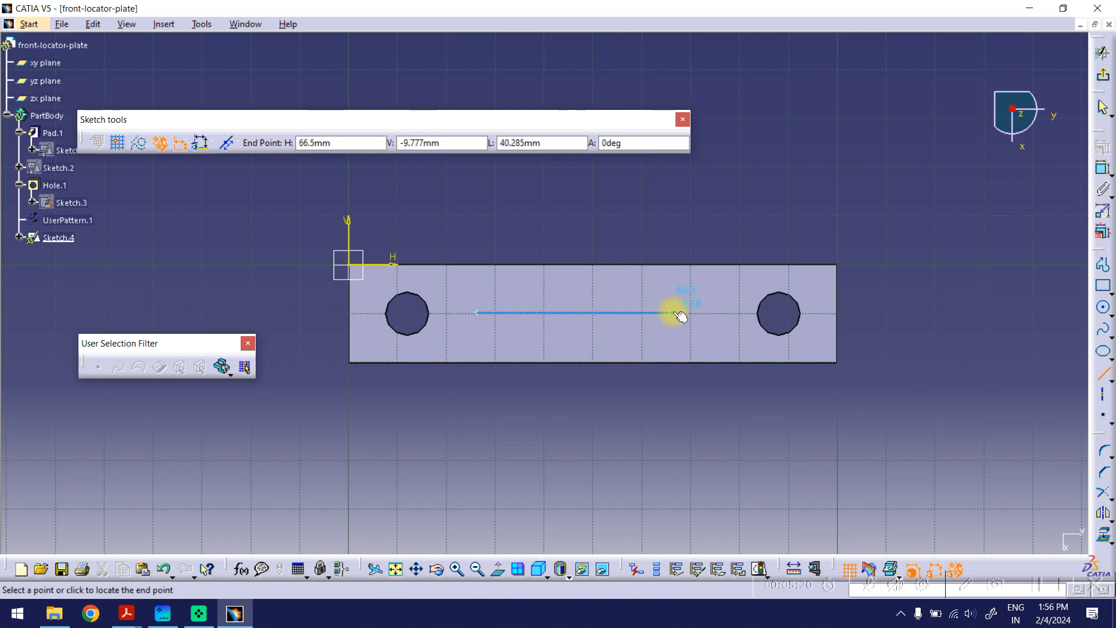
{"action": "left_click", "coordinate": [676, 312]}
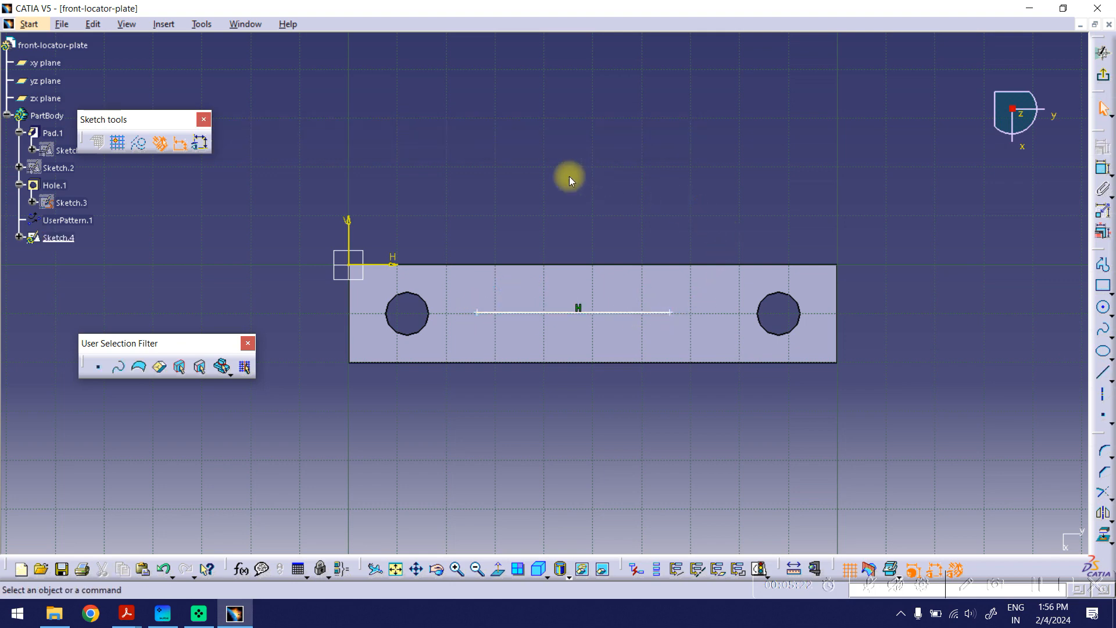
{"action": "middle_click_drag", "start_coordinate": [569, 176], "coordinate": [608, 183]}
{"action": "left_click", "coordinate": [553, 318]}
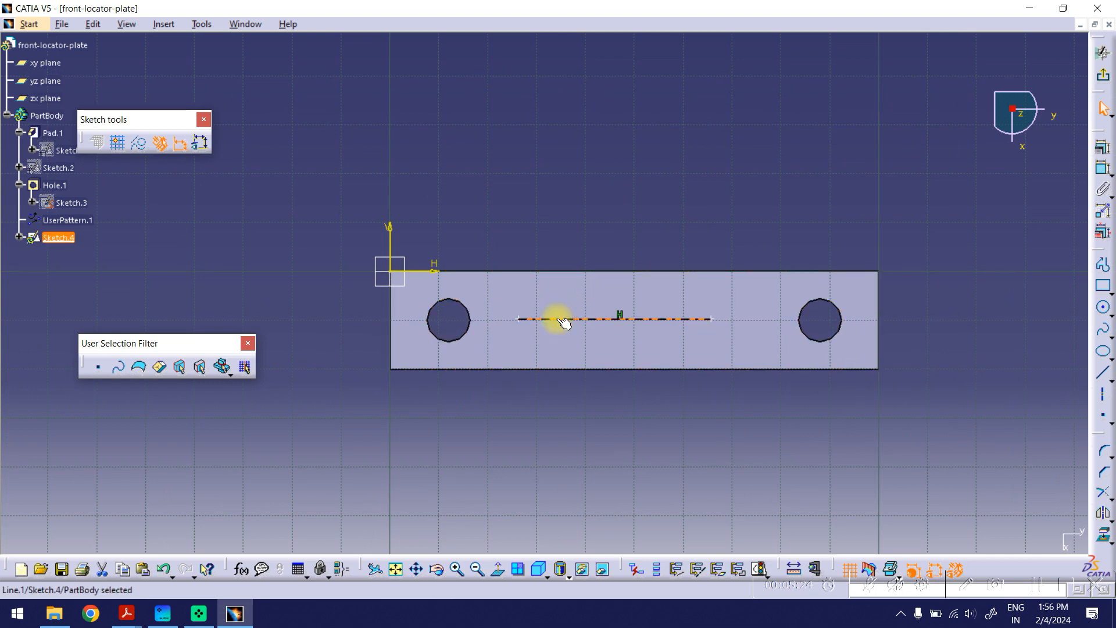
{"action": "right_click", "coordinate": [559, 319]}
{"action": "mouse_move", "coordinate": [613, 540]}
{"action": "left_click", "coordinate": [750, 538]}
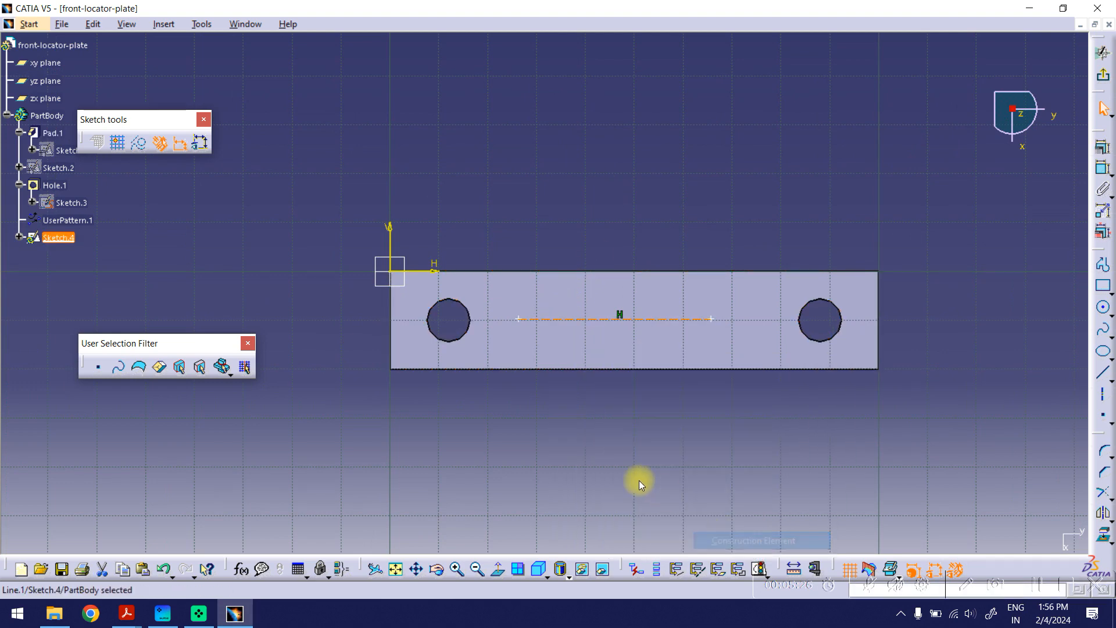
Step: Dimension the construction line's offset from the H axis and the left point's distance from the V axis
{"action": "left_click", "coordinate": [1102, 169]}
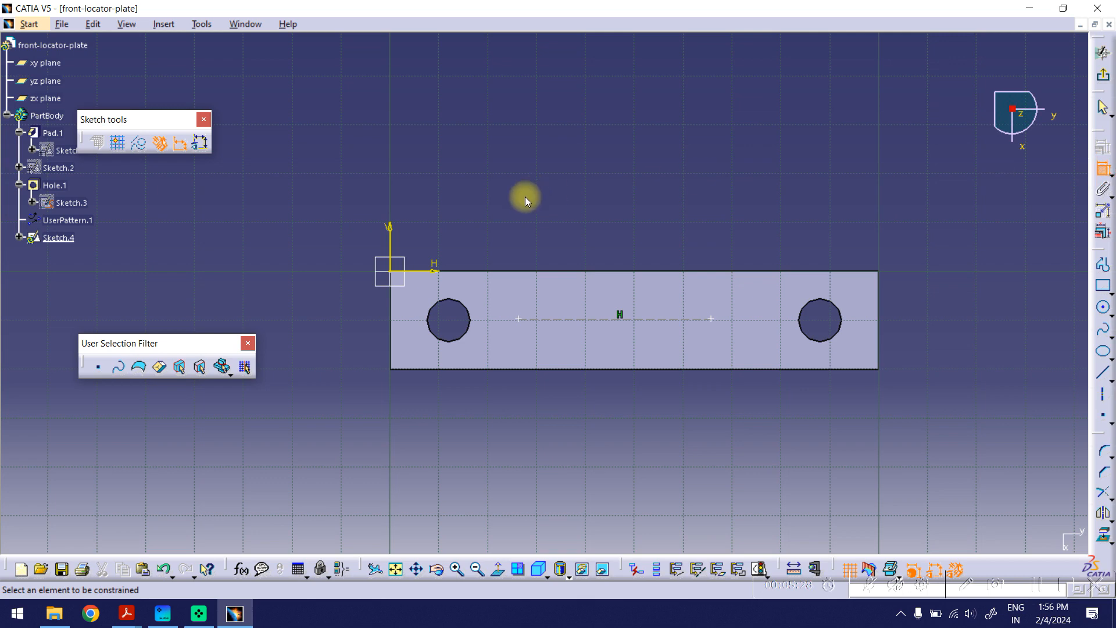
{"action": "left_click", "coordinate": [431, 272]}
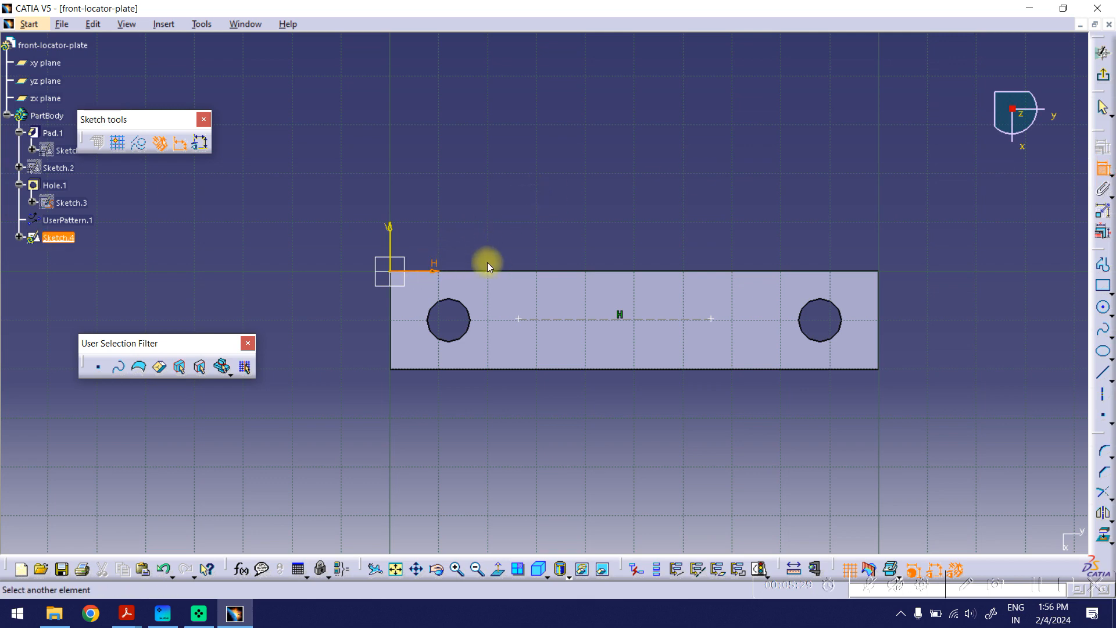
{"action": "left_click", "coordinate": [546, 323]}
{"action": "left_click", "coordinate": [301, 232]}
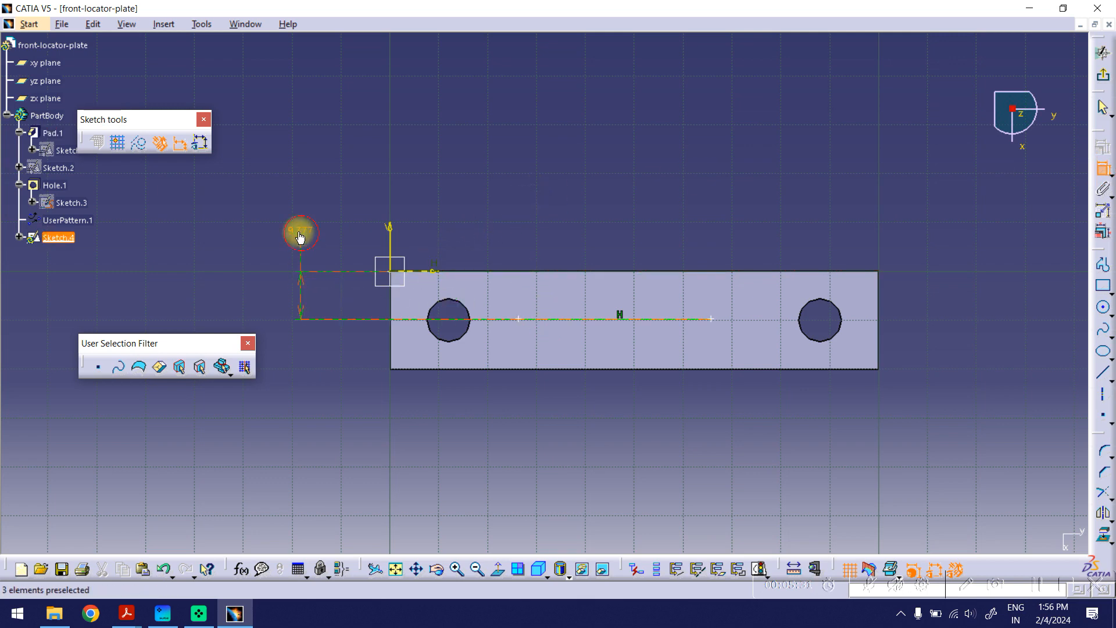
{"action": "left_click", "coordinate": [389, 231]}
{"action": "left_click", "coordinate": [518, 319]}
{"action": "left_click", "coordinate": [473, 214]}
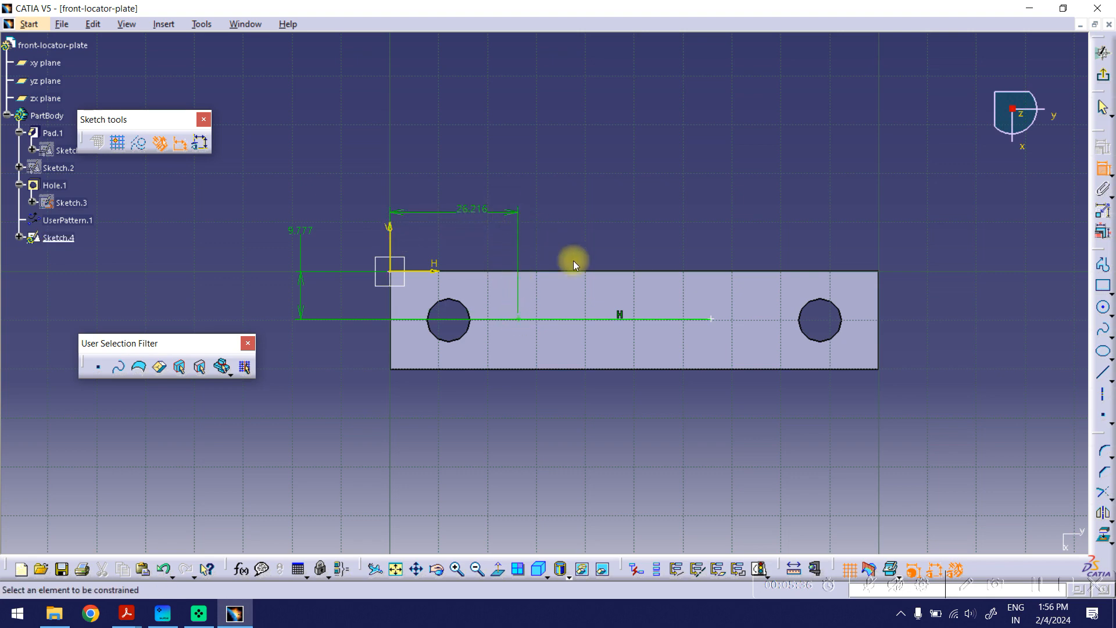
Step: Dimension the distance between the two sketch points
{"action": "left_click", "coordinate": [523, 321]}
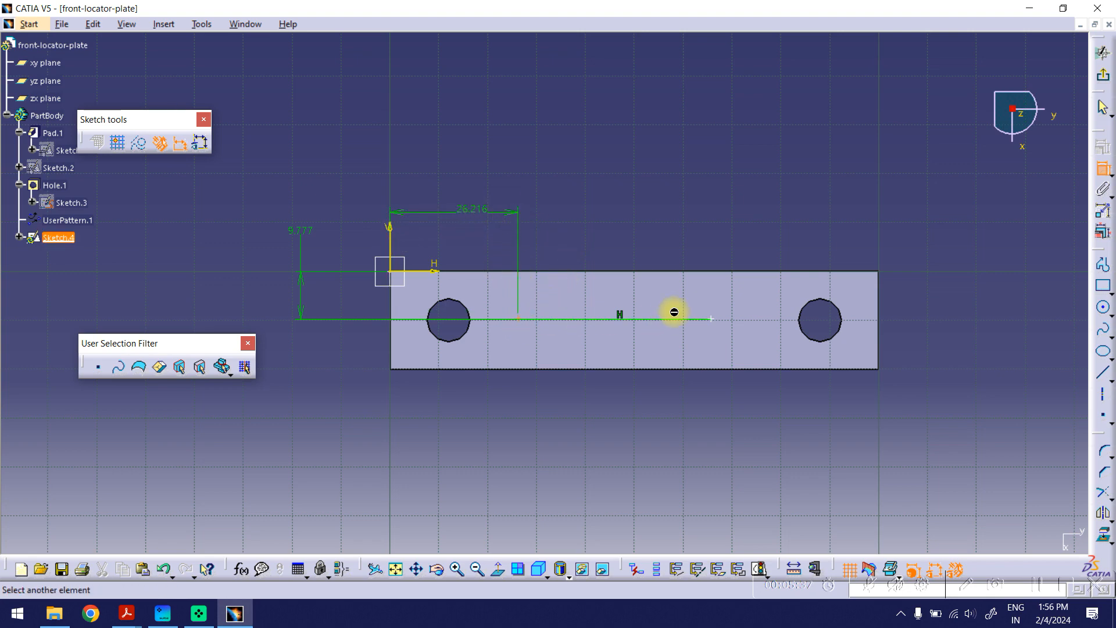
{"action": "left_click", "coordinate": [718, 321]}
{"action": "left_click", "coordinate": [664, 213]}
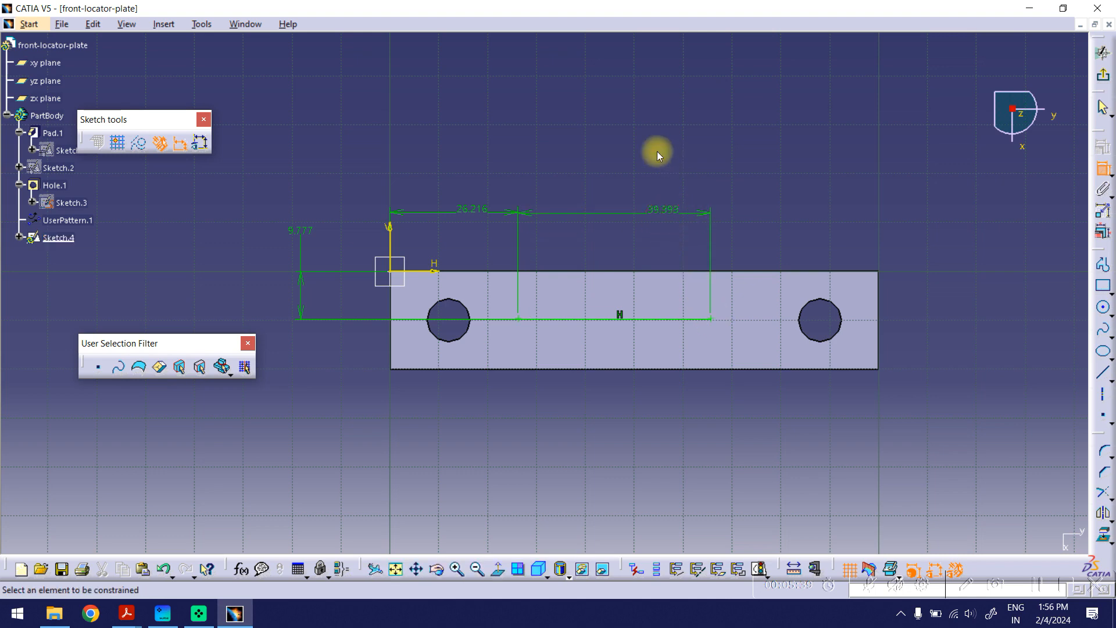
Step: Switch to the front locator plate PDF drawing to check the inner hole positions, and return to the CATIA sketch
{"action": "middle_click_drag", "start_coordinate": [531, 133], "coordinate": [544, 133]}
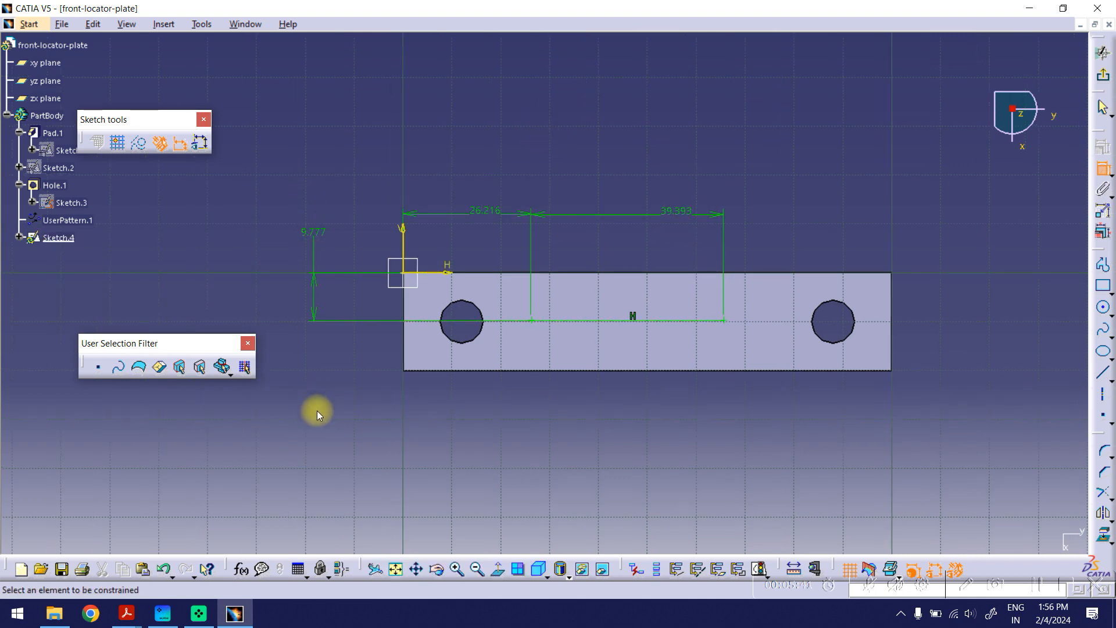
{"action": "mouse_move", "coordinate": [129, 601]}
{"action": "left_click", "coordinate": [225, 541]}
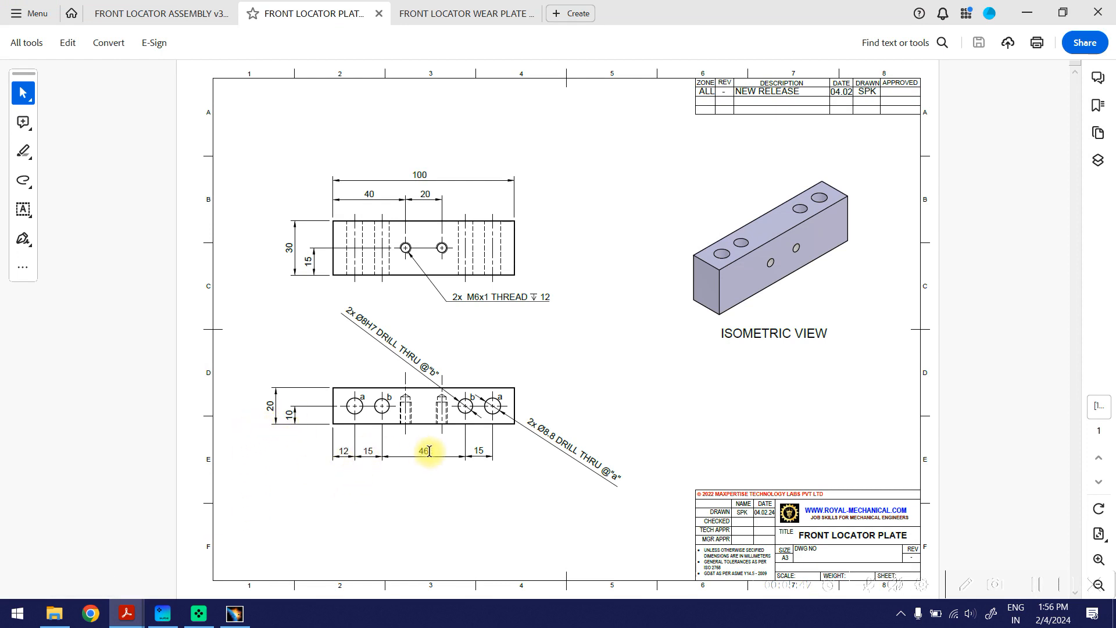
{"action": "left_click", "coordinate": [1029, 10]}
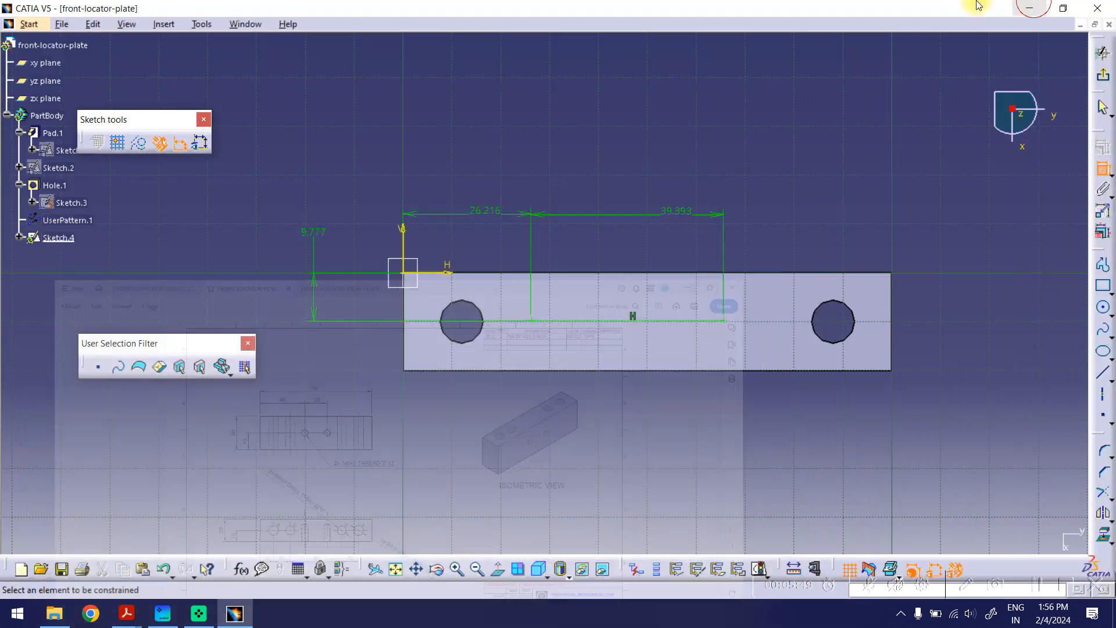
Step: Set the construction line's offset from the H axis to 10 mm and the left point's distance from the V axis to 12+15 mm
{"action": "double_click", "coordinate": [311, 234]}
{"action": "type", "text": "10"}
{"action": "key", "text": "Return"}
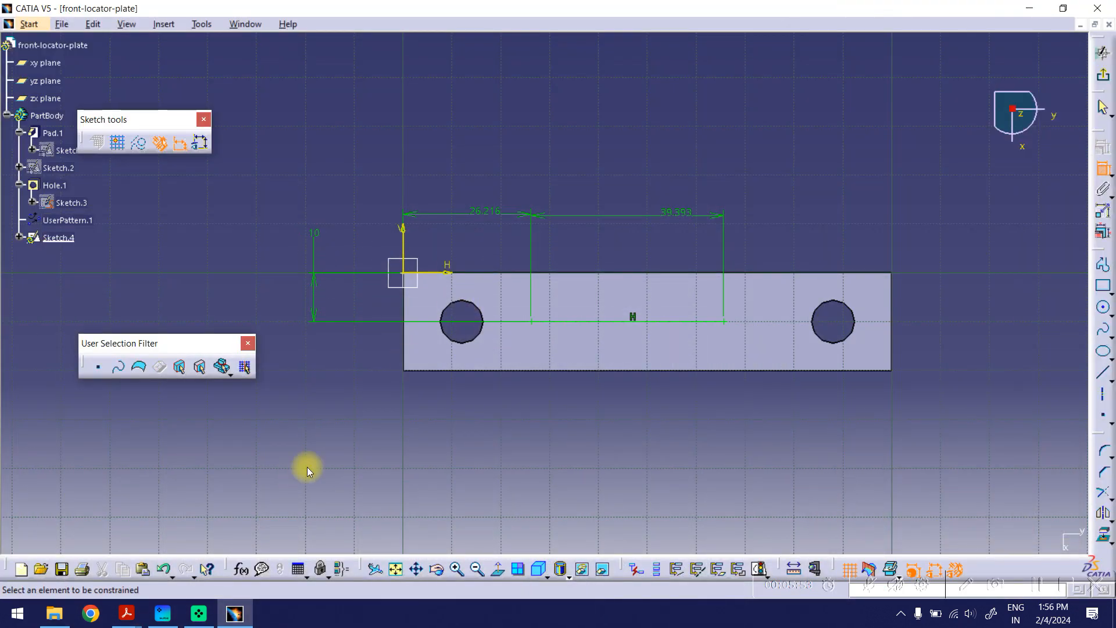
{"action": "mouse_move", "coordinate": [129, 610]}
{"action": "left_click", "coordinate": [176, 549]}
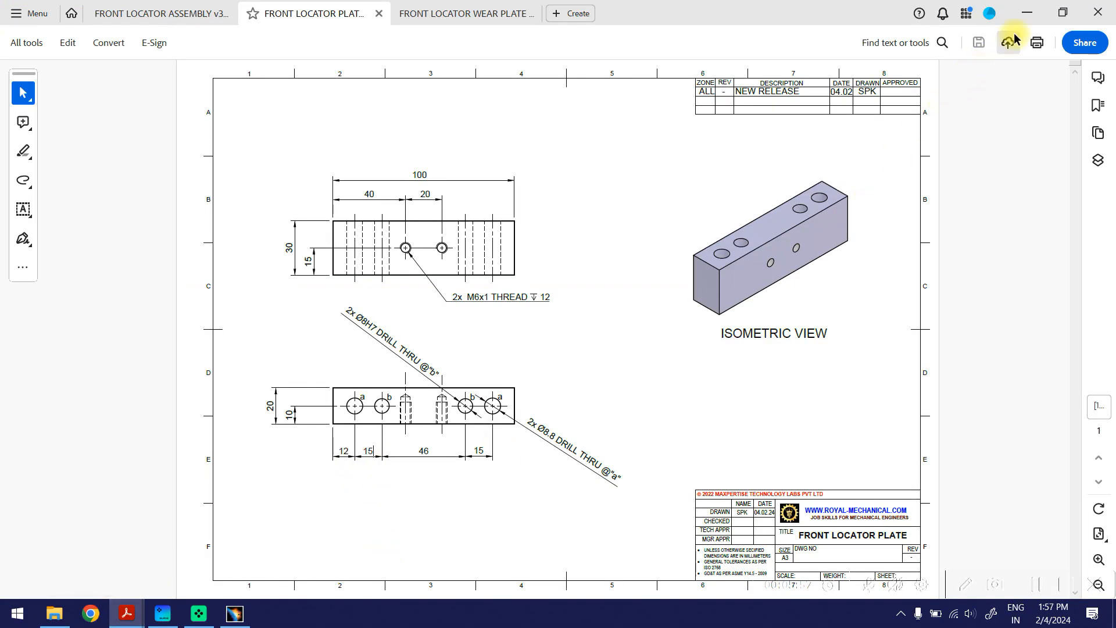
{"action": "left_click", "coordinate": [1026, 13]}
{"action": "double_click", "coordinate": [473, 214]}
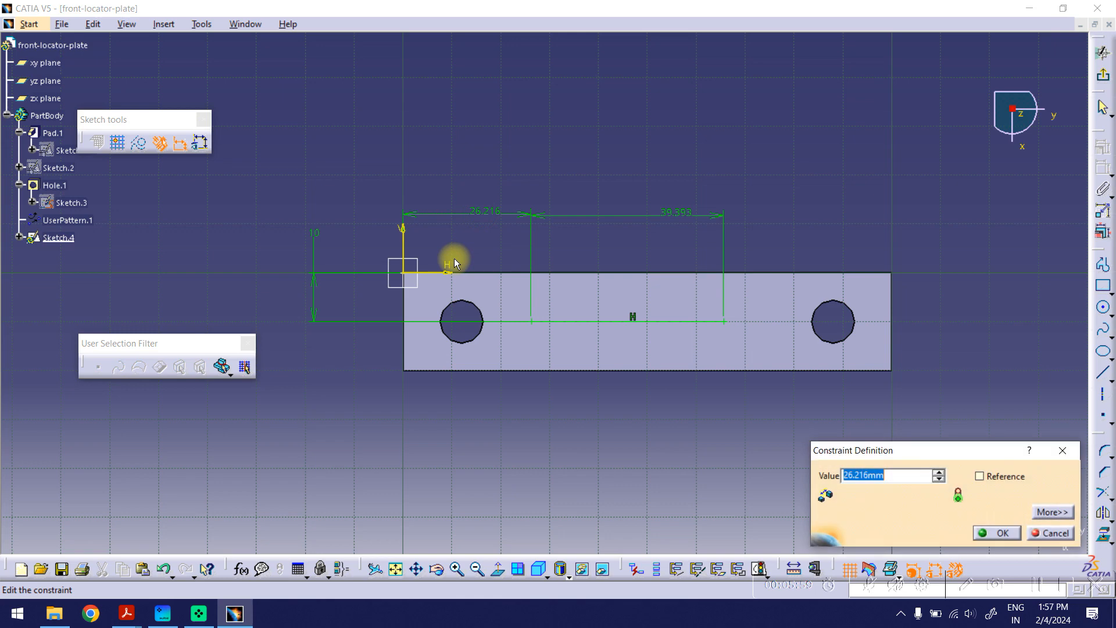
{"action": "type", "text": "12+15"}
{"action": "key", "text": "Return"}
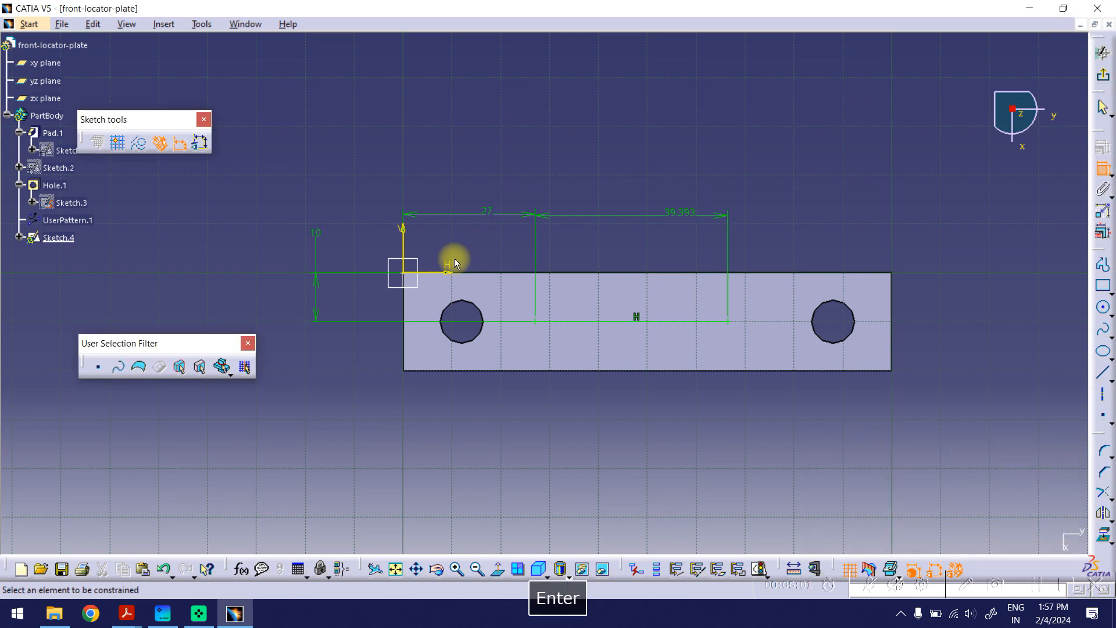
Step: Check the spacing in the front locator plate PDF, set the distance between the two points to 46 mm, and exit the sketch
{"action": "mouse_move", "coordinate": [126, 613]}
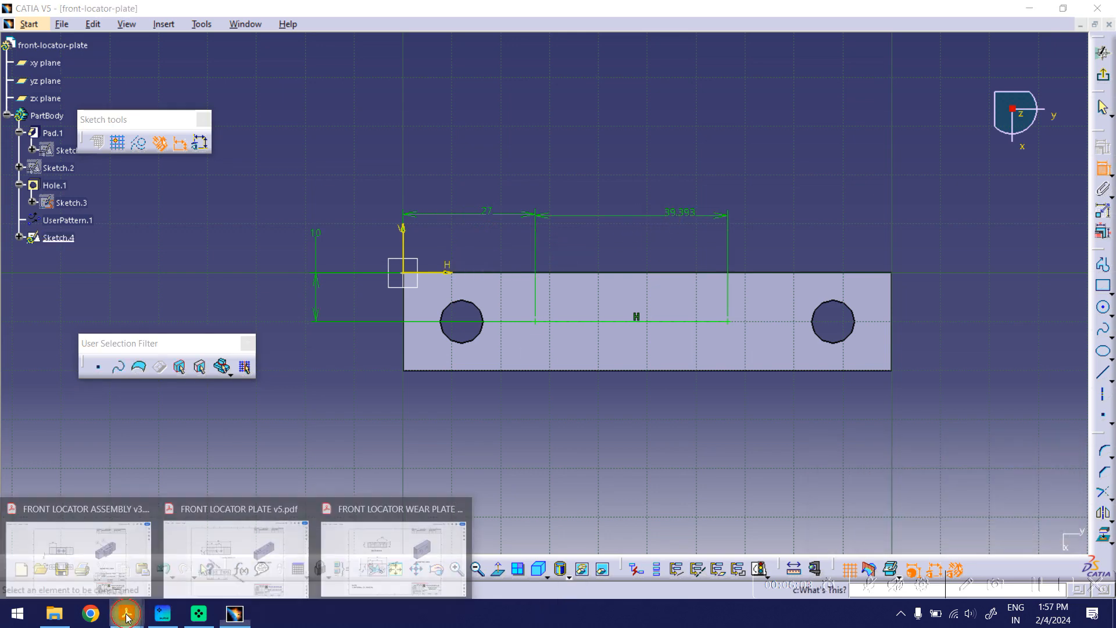
{"action": "left_click", "coordinate": [224, 552]}
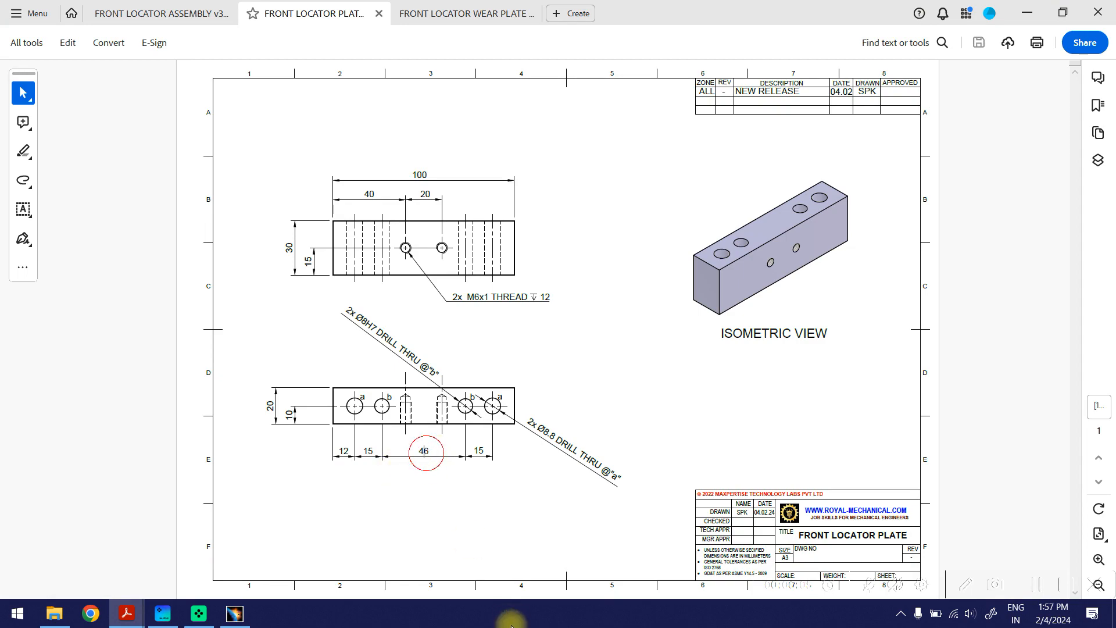
{"action": "left_click", "coordinate": [1020, 14]}
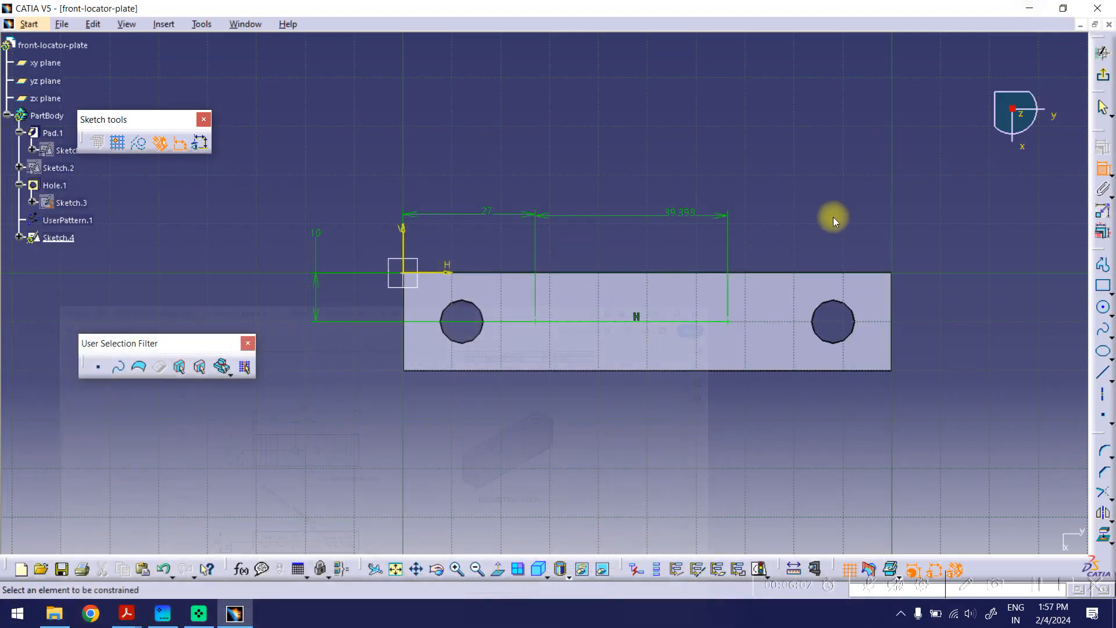
{"action": "double_click", "coordinate": [683, 212]}
{"action": "type", "text": "46"}
{"action": "key", "text": "Return"}
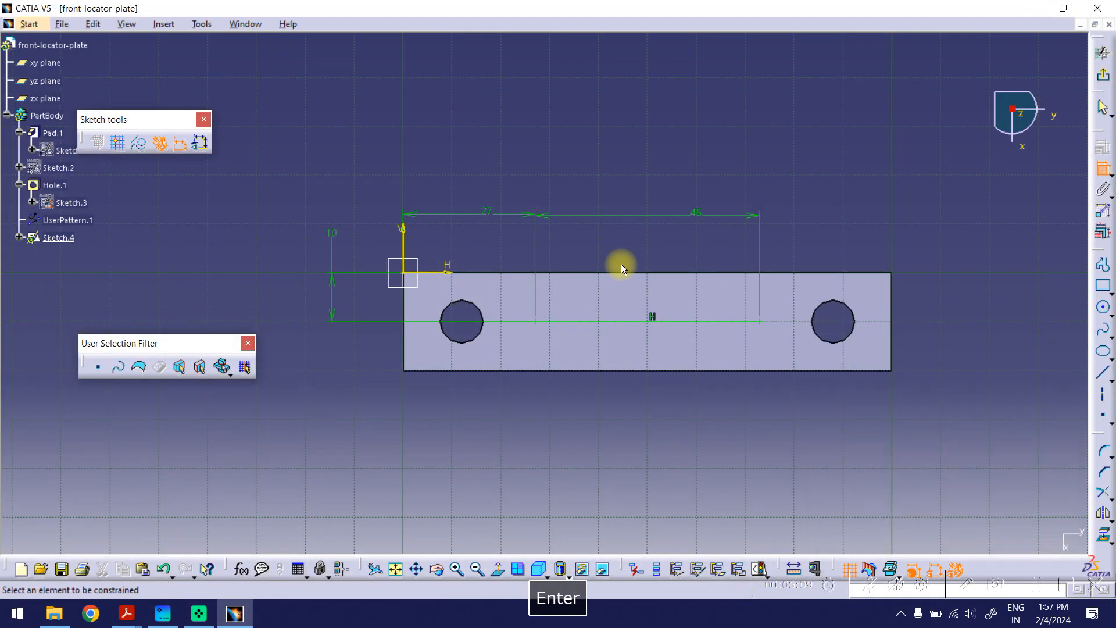
{"action": "left_click", "coordinate": [1103, 76]}
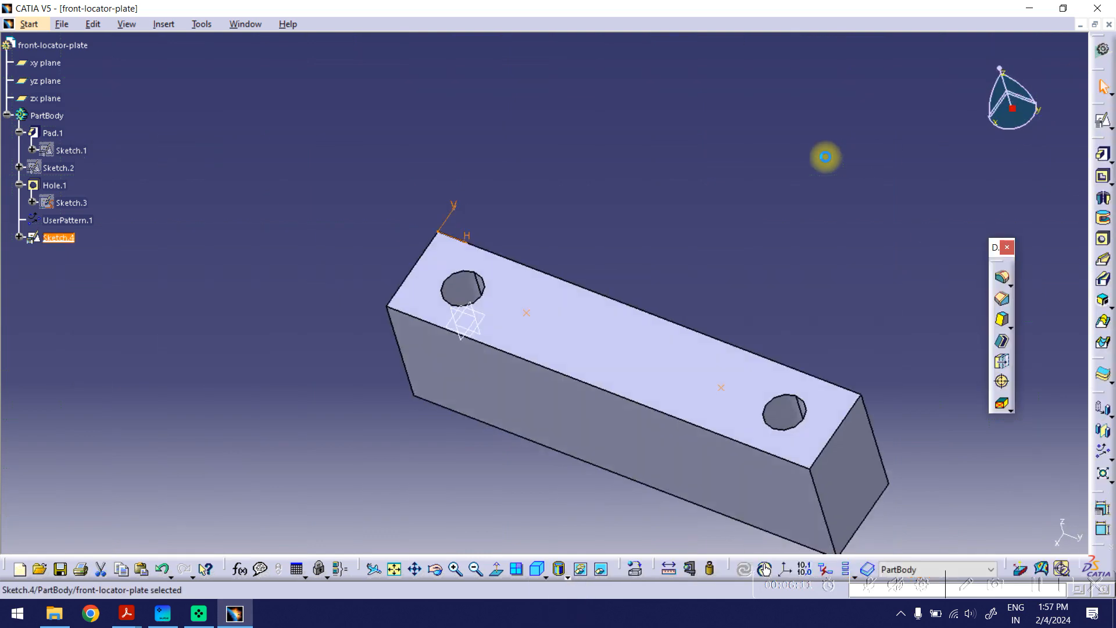
{"action": "left_click", "coordinate": [787, 144]}
{"action": "middle_click_drag", "start_coordinate": [785, 229], "coordinate": [749, 162]}
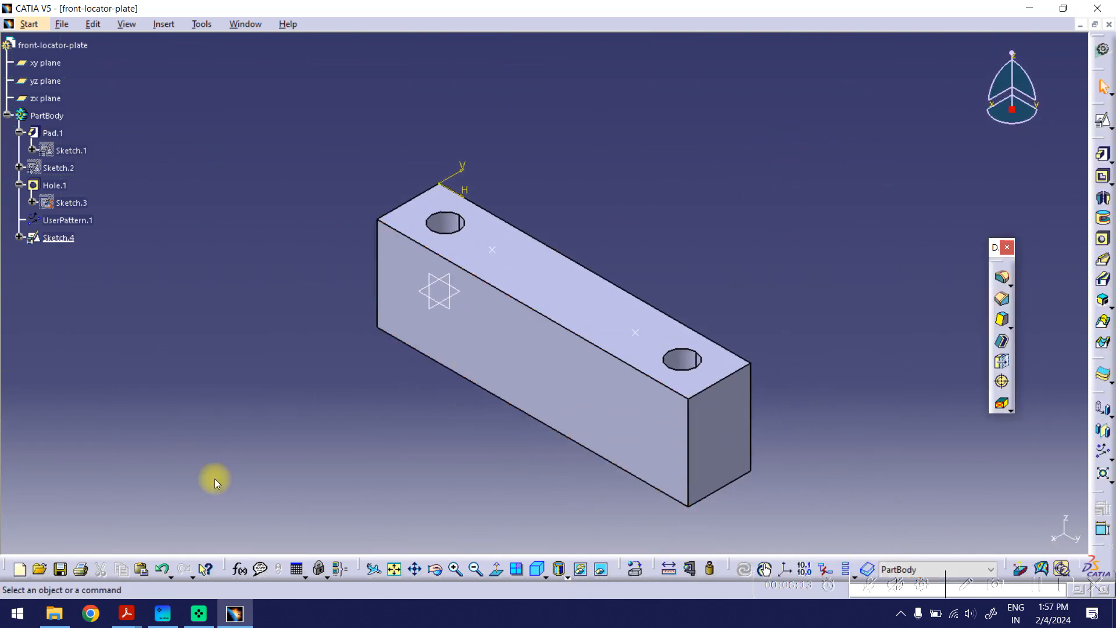
Step: Check the inner hole callout in the PDF drawing, and create an 8 mm diameter Up To Last hole at the left sketch point on the top face
{"action": "mouse_move", "coordinate": [124, 623]}
{"action": "left_click", "coordinate": [239, 546]}
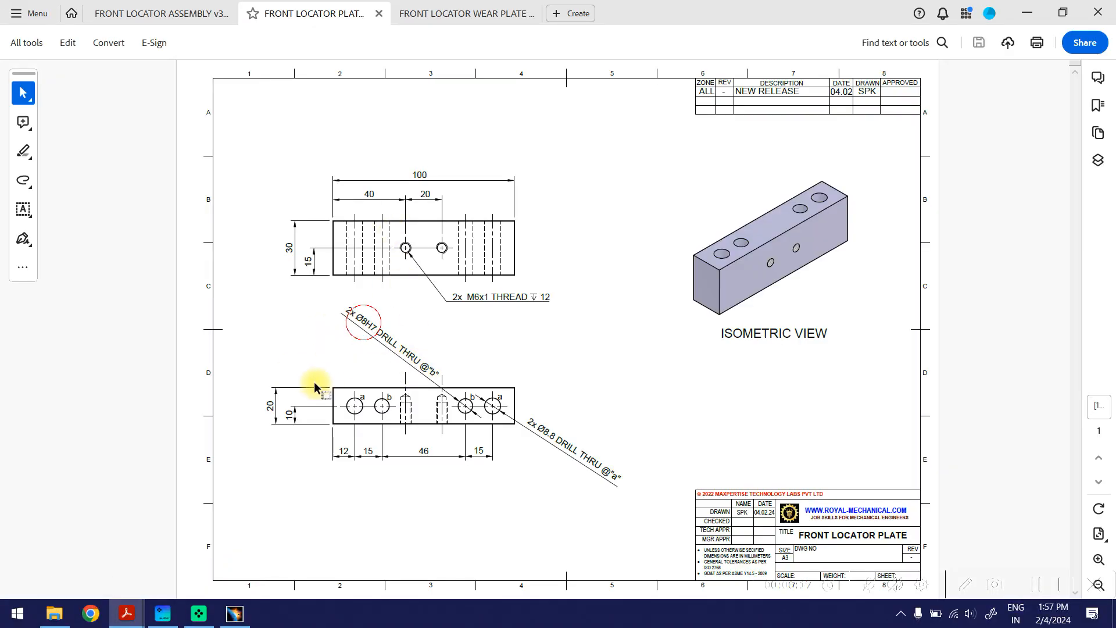
{"action": "left_click", "coordinate": [1026, 13]}
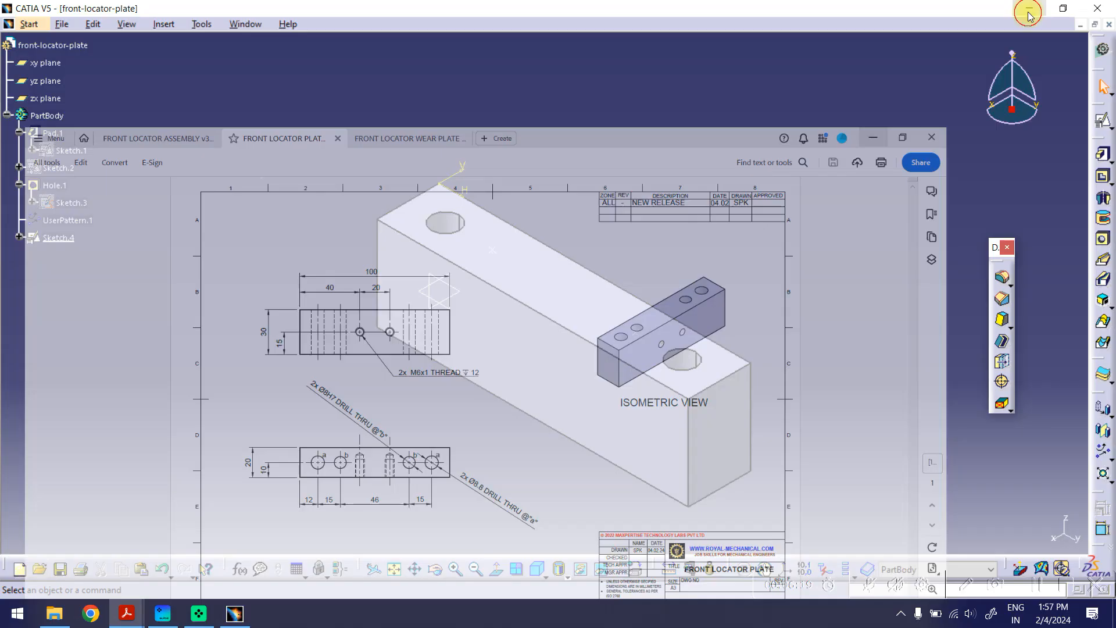
{"action": "left_click", "coordinate": [1102, 239]}
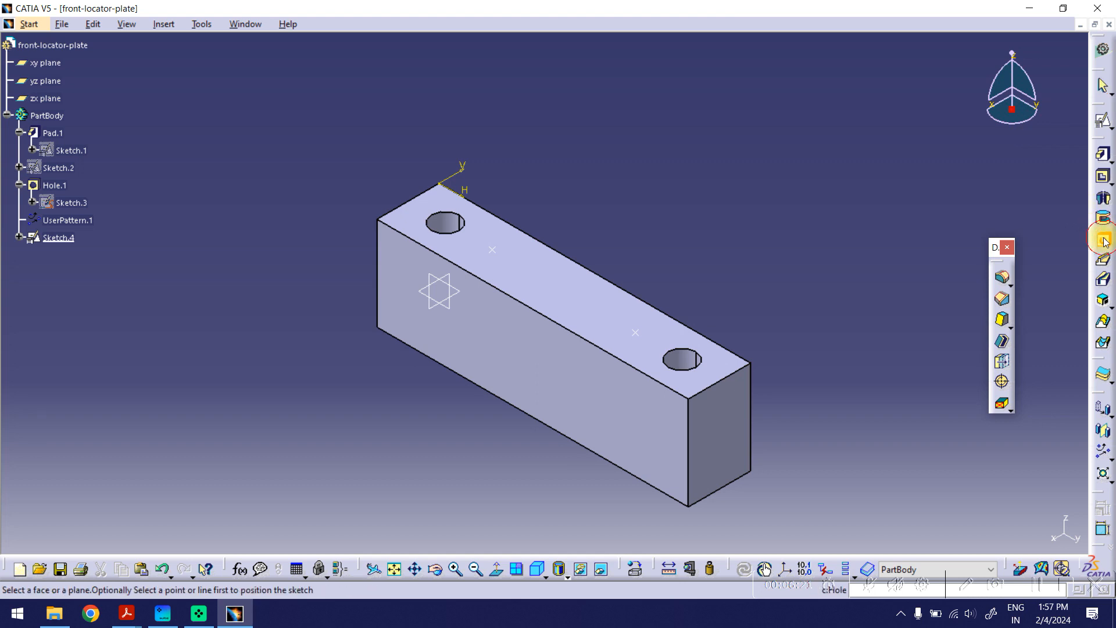
{"action": "left_click", "coordinate": [494, 250]}
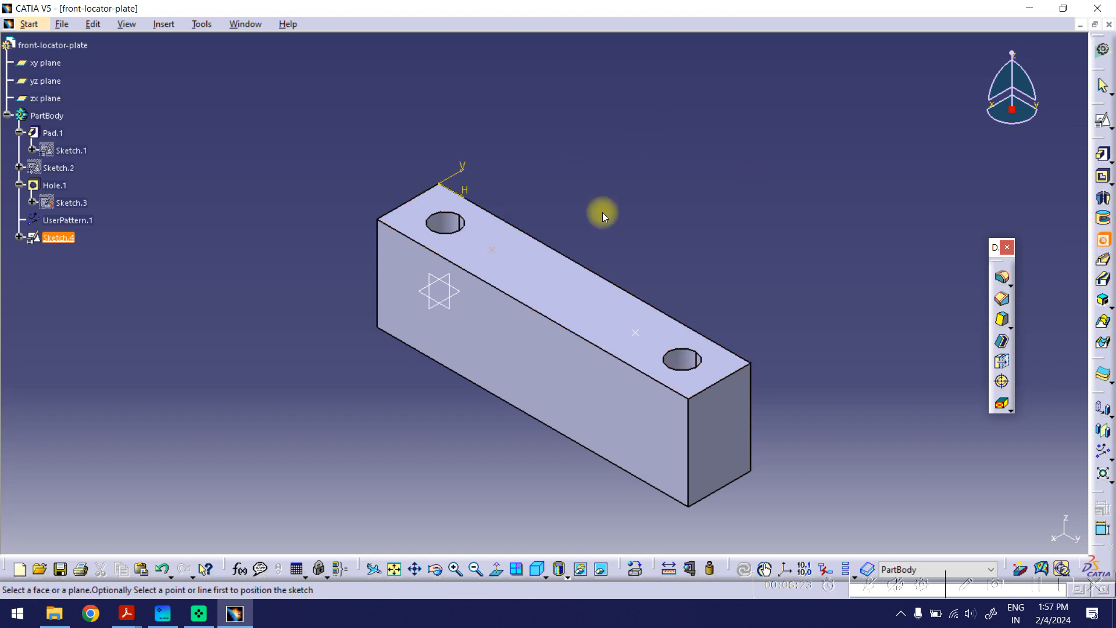
{"action": "left_click", "coordinate": [540, 261]}
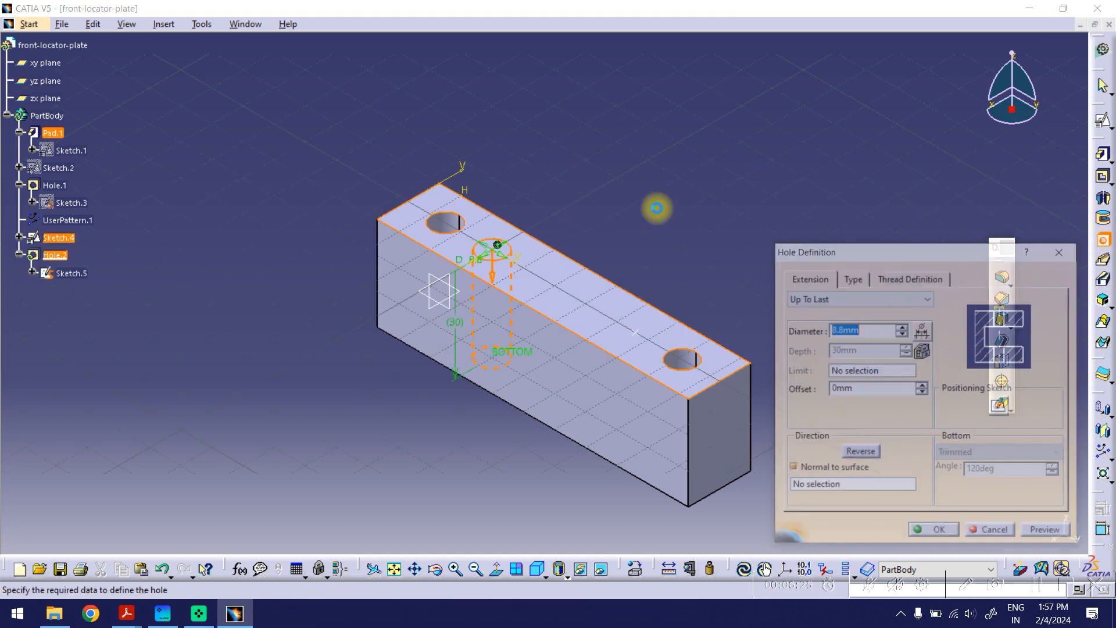
{"action": "type", "text": "8"}
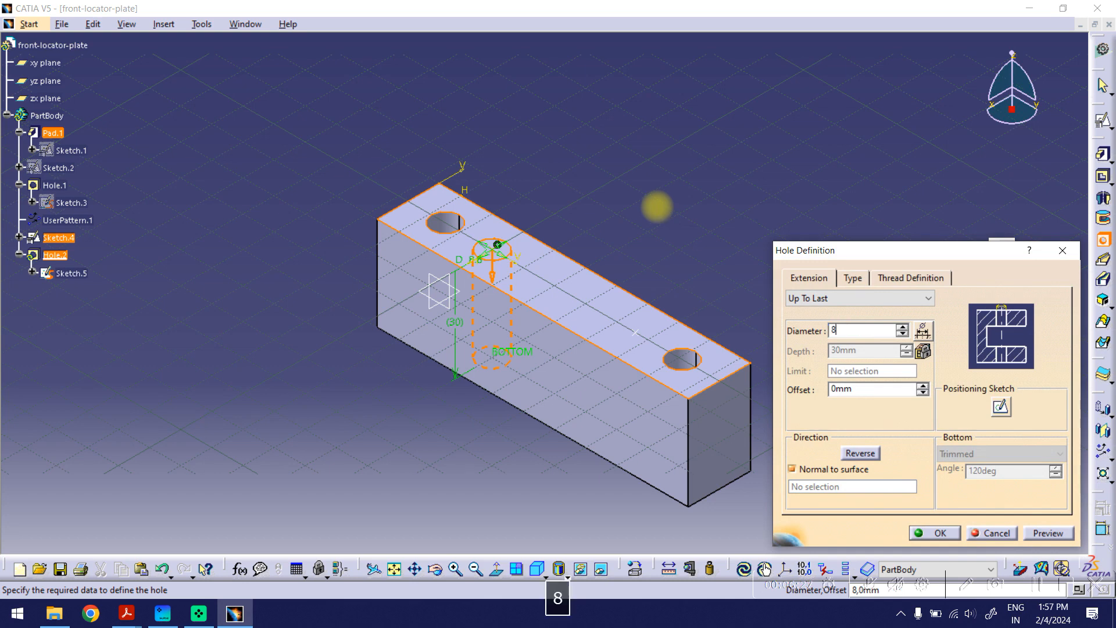
{"action": "left_click", "coordinate": [1044, 535]}
{"action": "left_click", "coordinate": [936, 533]}
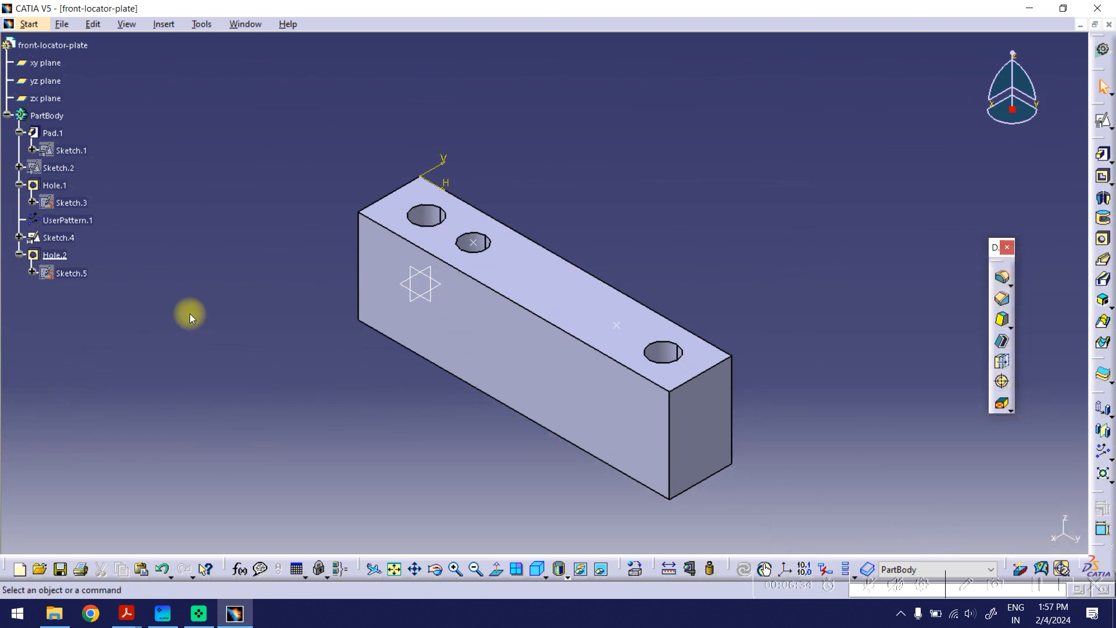
Step: Repeat the 8 mm hole at the other sketch point with a User Pattern that takes its positions from Sketch.4
{"action": "left_click", "coordinate": [55, 255]}
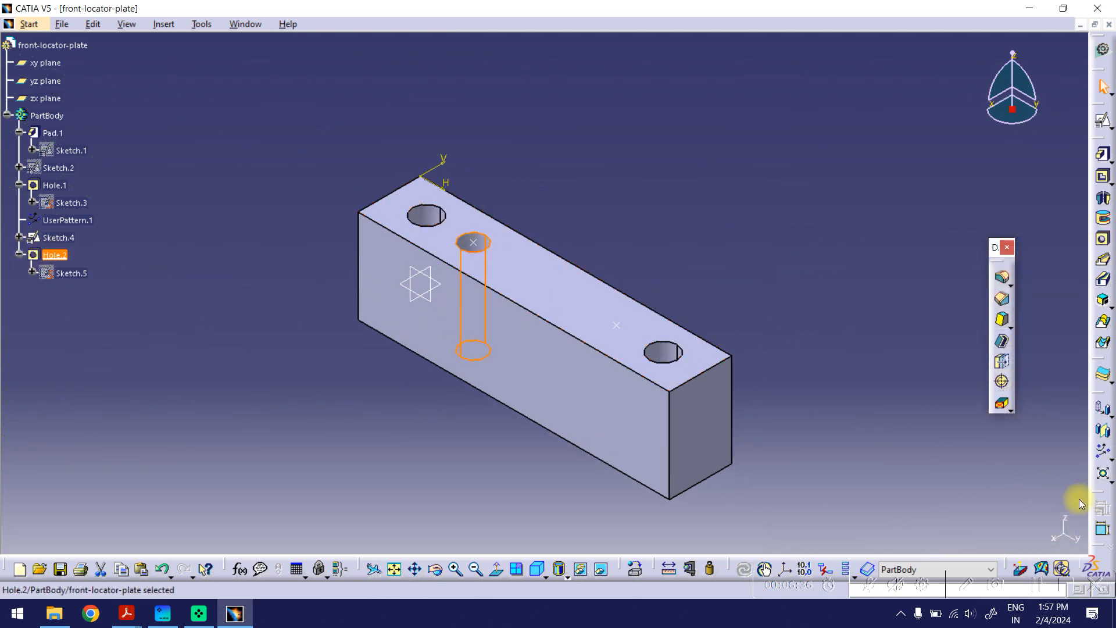
{"action": "left_click", "coordinate": [1110, 456]}
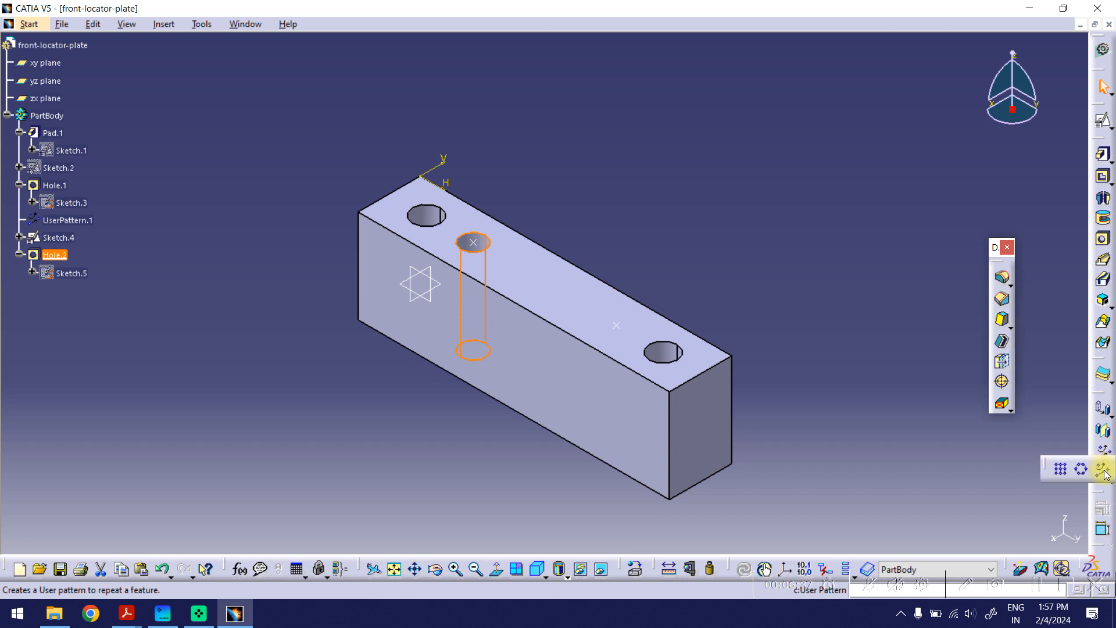
{"action": "left_click", "coordinate": [1106, 471]}
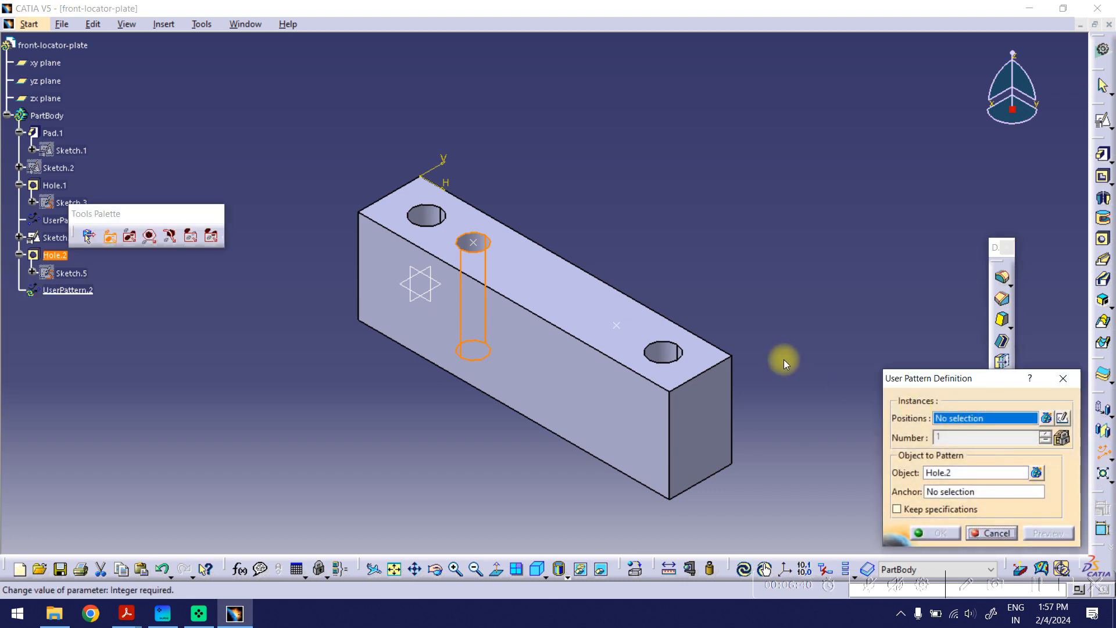
{"action": "left_click", "coordinate": [616, 324]}
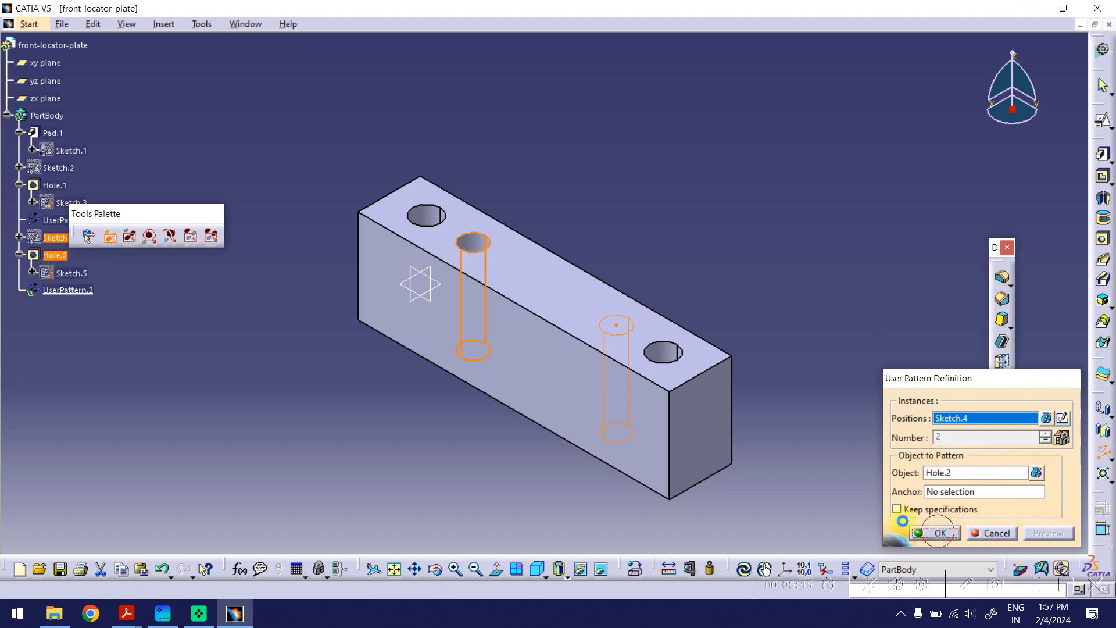
{"action": "left_click", "coordinate": [931, 531]}
{"action": "middle_click_drag", "start_coordinate": [835, 402], "coordinate": [822, 380]}
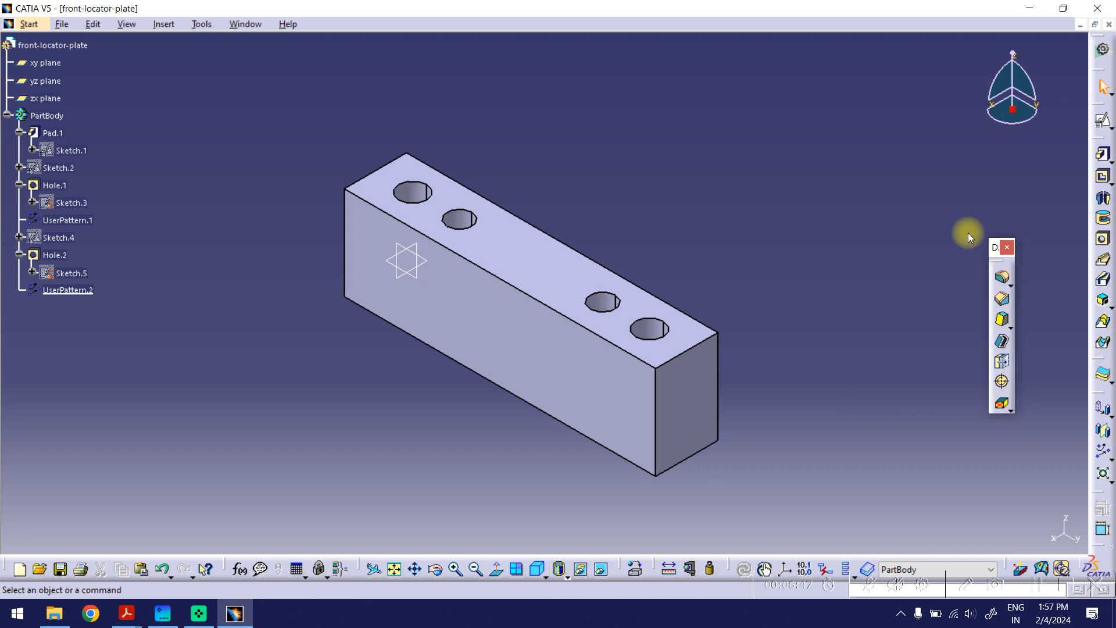
Step: Start a positioned sketch on the block's long front face and place two points level with each other, about 32 mm apart
{"action": "left_click", "coordinate": [1091, 147]}
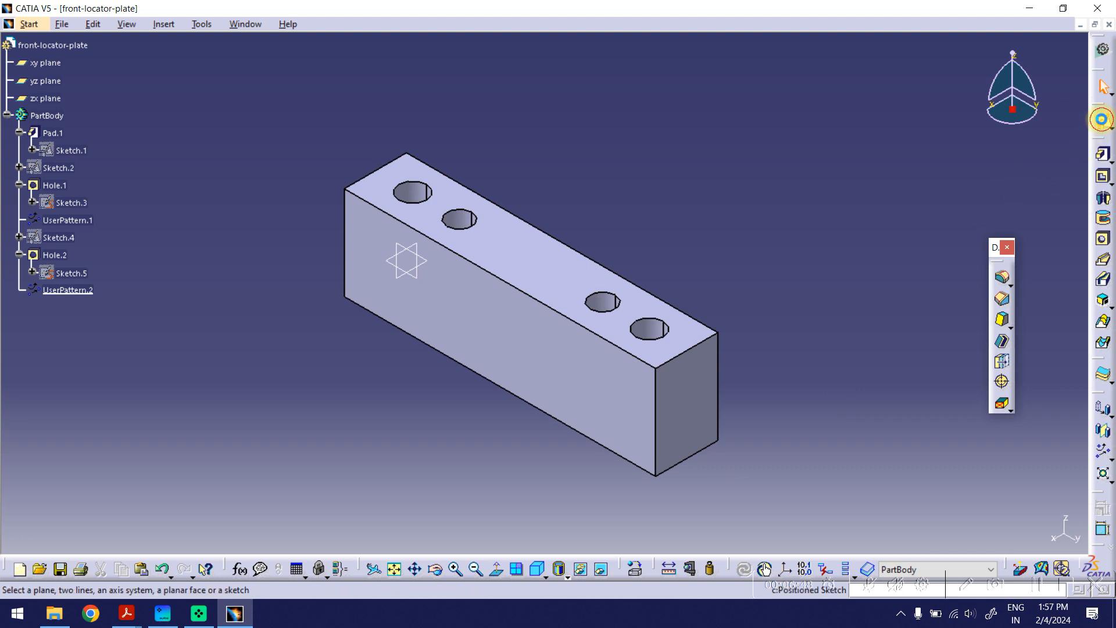
{"action": "left_click", "coordinate": [485, 337]}
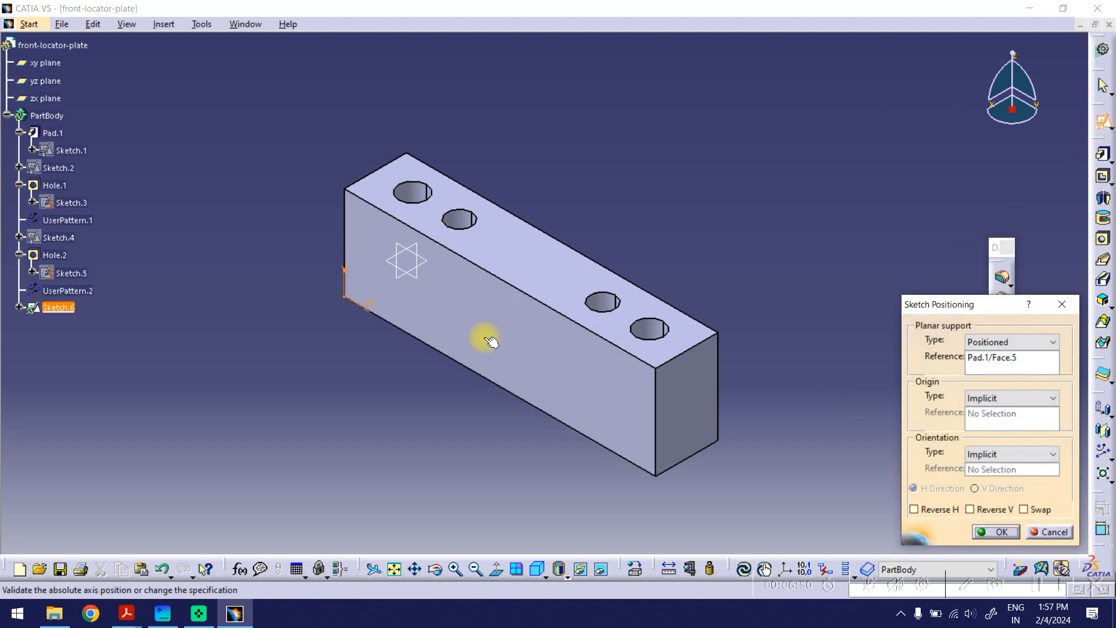
{"action": "left_click", "coordinate": [994, 530]}
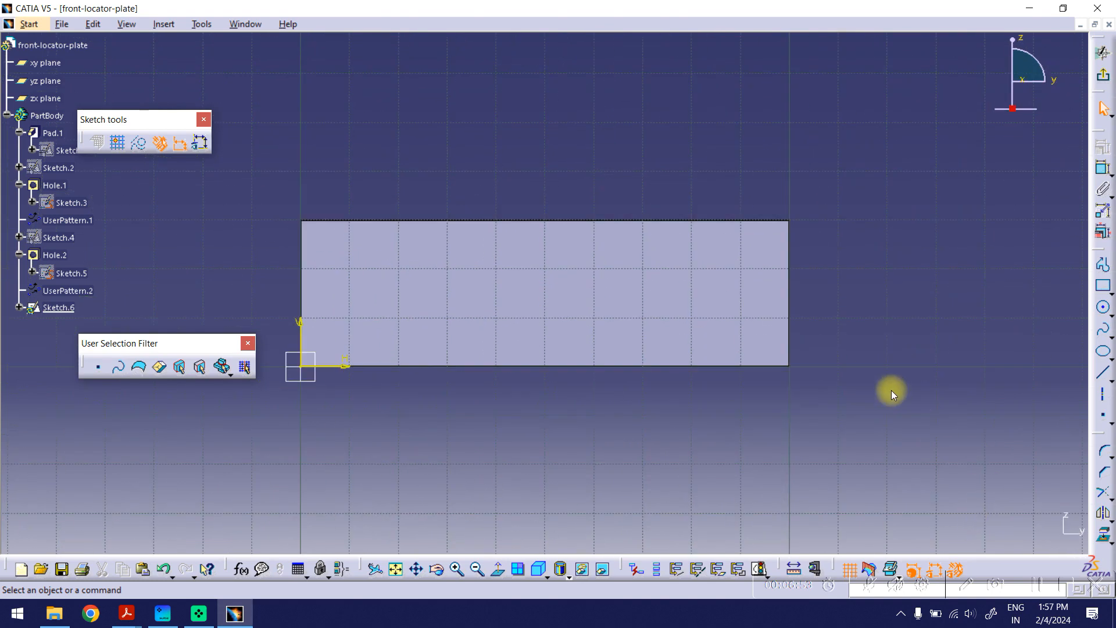
{"action": "left_click", "coordinate": [1103, 414]}
{"action": "left_click", "coordinate": [465, 295]}
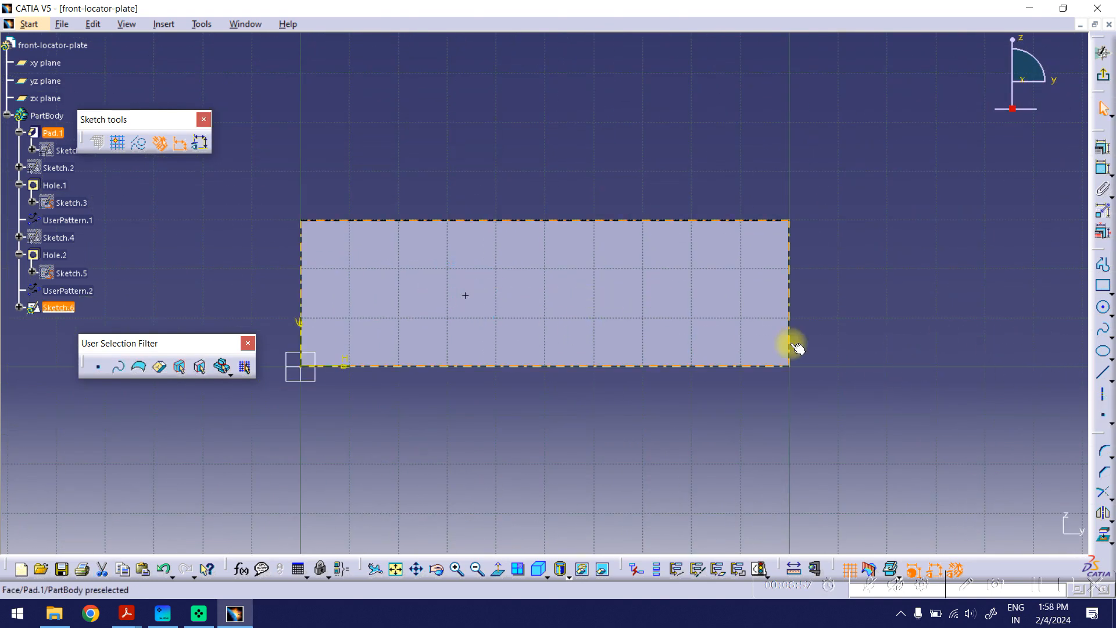
{"action": "left_click", "coordinate": [1102, 414]}
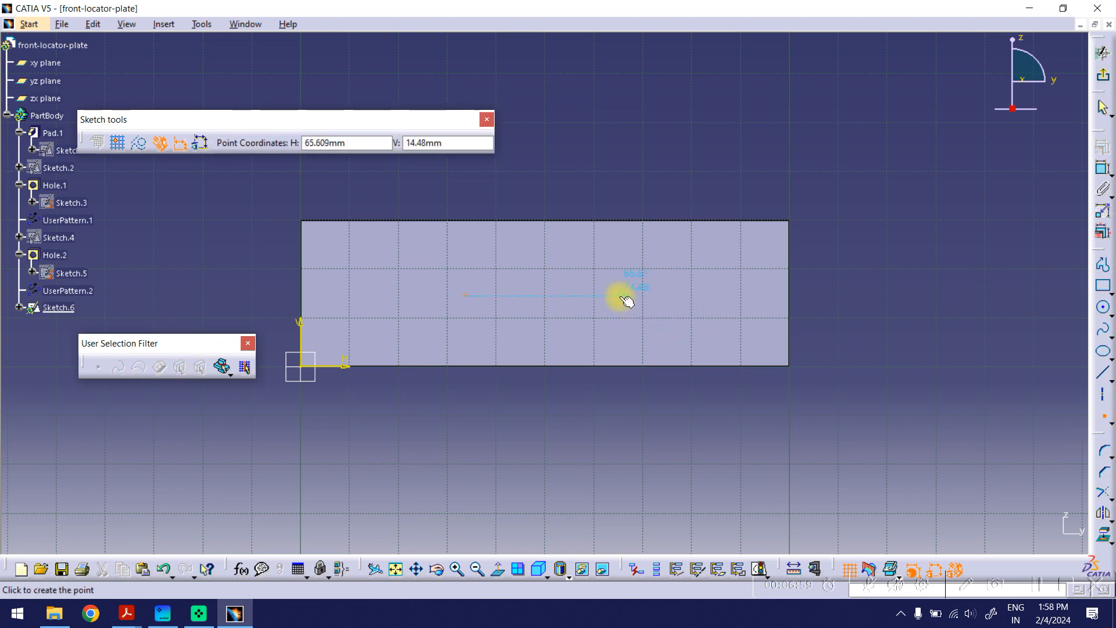
{"action": "left_click", "coordinate": [621, 295]}
Step: Draw a horizontal line between the two front-face points and convert it to a construction element
{"action": "left_click", "coordinate": [1102, 373]}
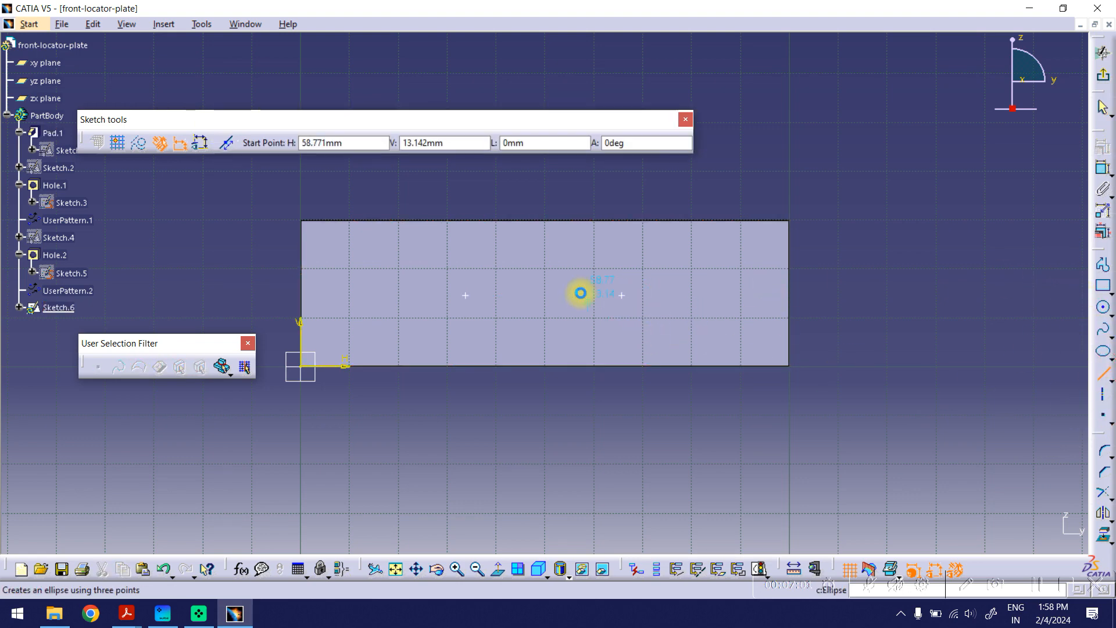
{"action": "left_click", "coordinate": [465, 296]}
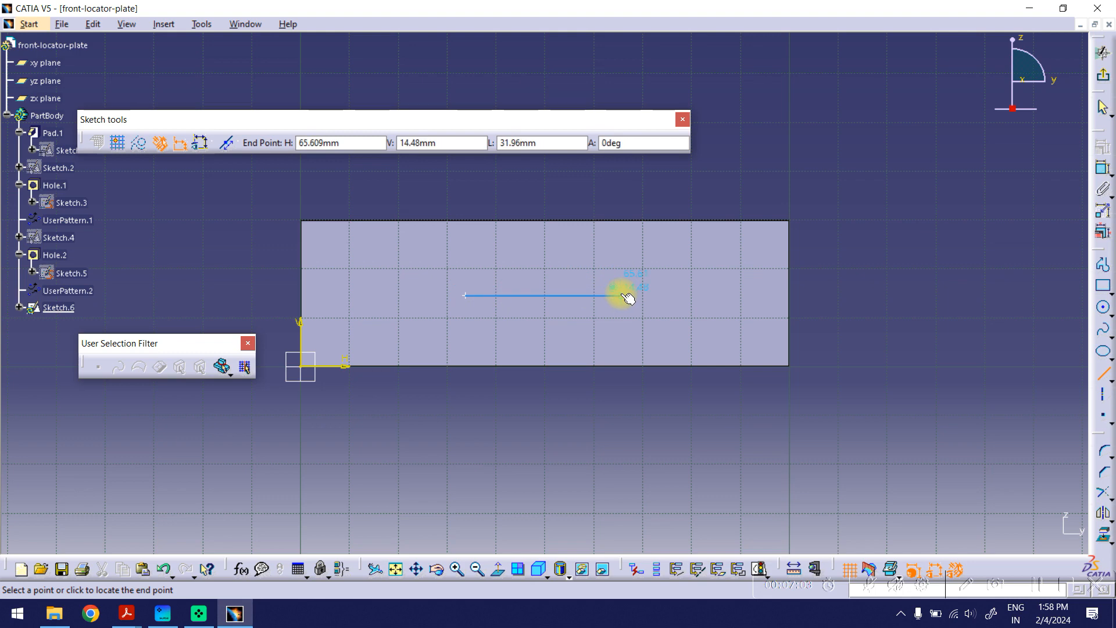
{"action": "left_click", "coordinate": [623, 295]}
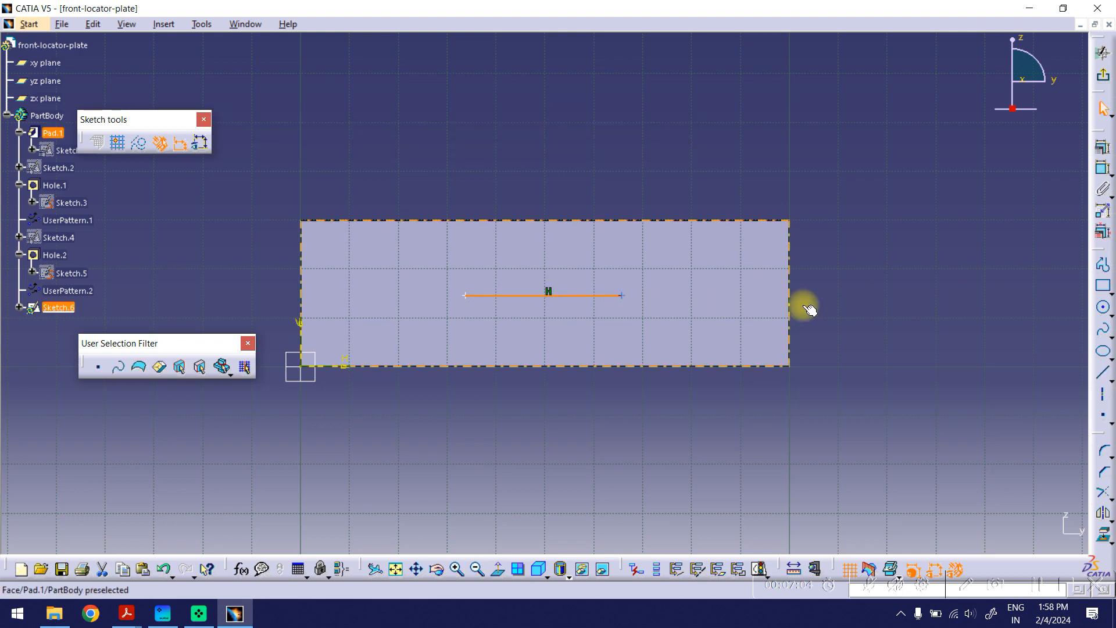
{"action": "left_click", "coordinate": [583, 297]}
{"action": "right_click", "coordinate": [576, 295]}
{"action": "mouse_move", "coordinate": [639, 515]}
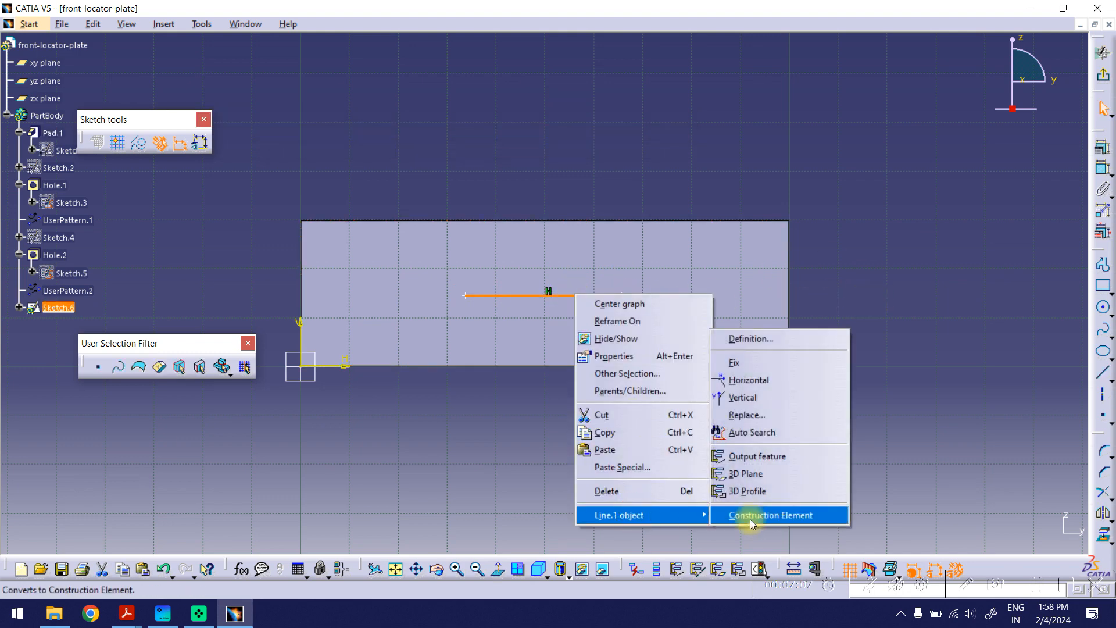
{"action": "left_click", "coordinate": [750, 515]}
{"action": "middle_click_drag", "start_coordinate": [630, 456], "coordinate": [676, 449]}
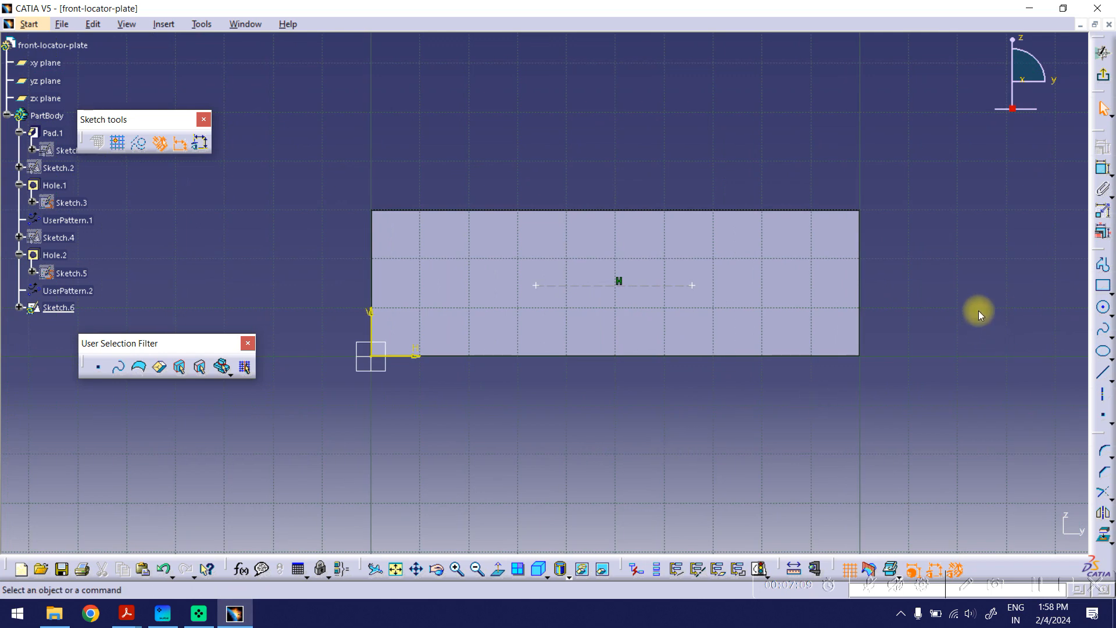
Step: Dimension the front-face construction line's offset from the H axis
{"action": "left_click", "coordinate": [1103, 169]}
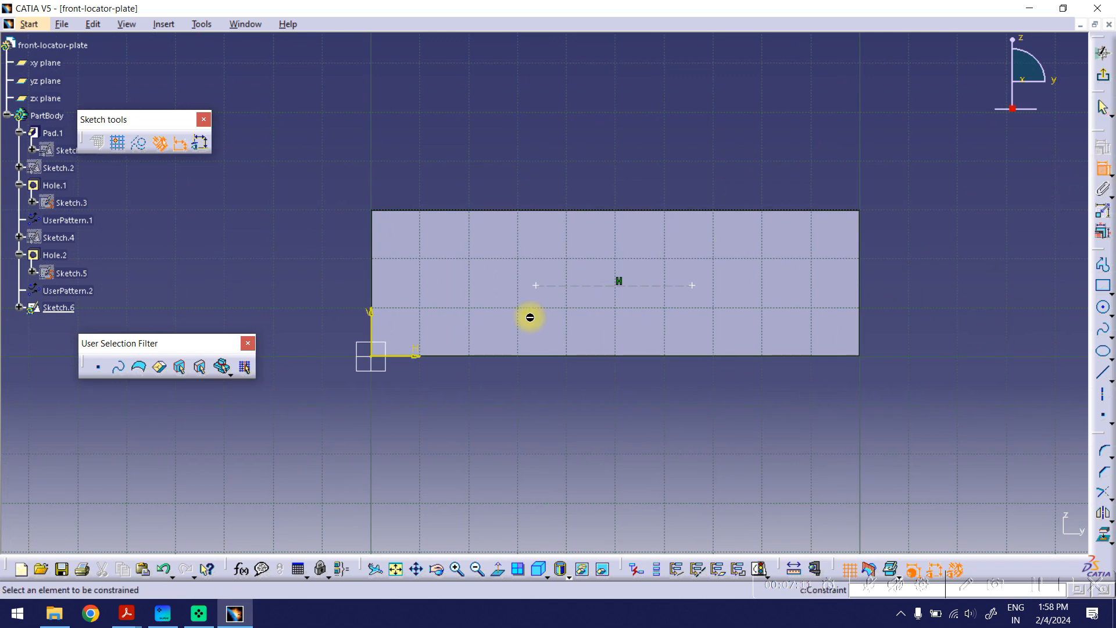
{"action": "left_click", "coordinate": [406, 355]}
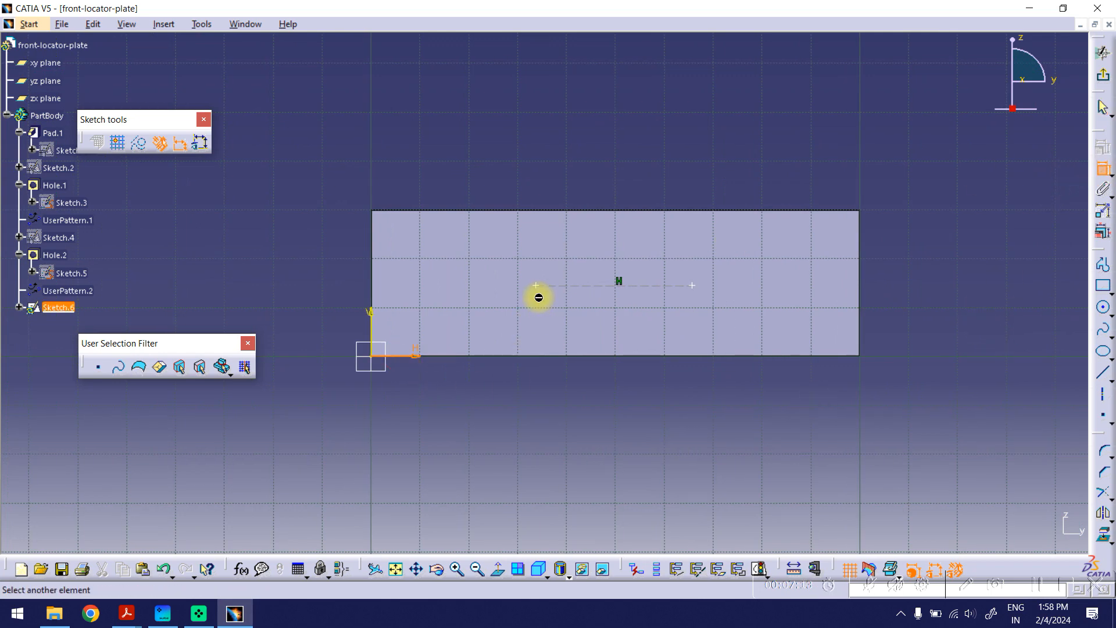
{"action": "left_click", "coordinate": [570, 286]}
{"action": "left_click", "coordinate": [301, 319]}
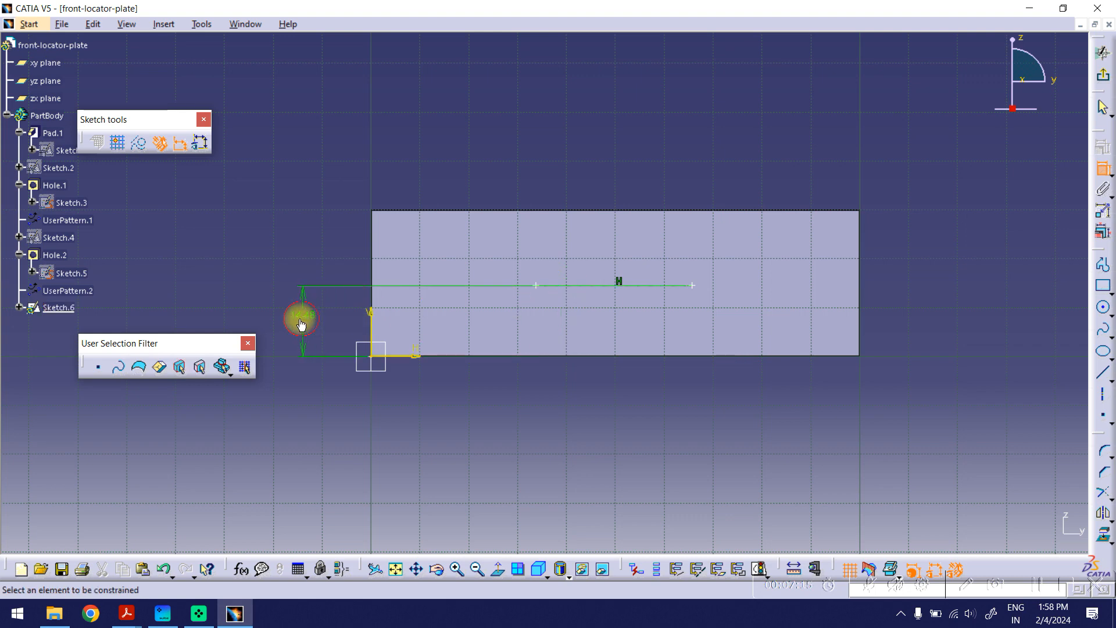
Step: Dimension the first front-face point's distance from the V axis and the spacing between the two points
{"action": "left_click", "coordinate": [373, 322]}
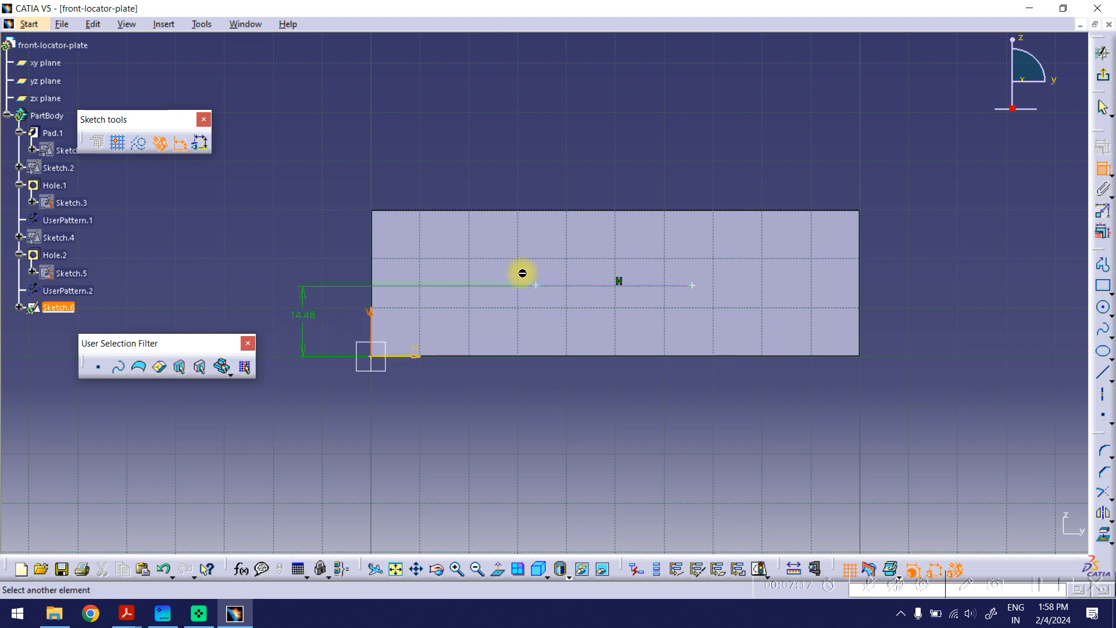
{"action": "left_click", "coordinate": [535, 286]}
{"action": "left_click", "coordinate": [446, 170]}
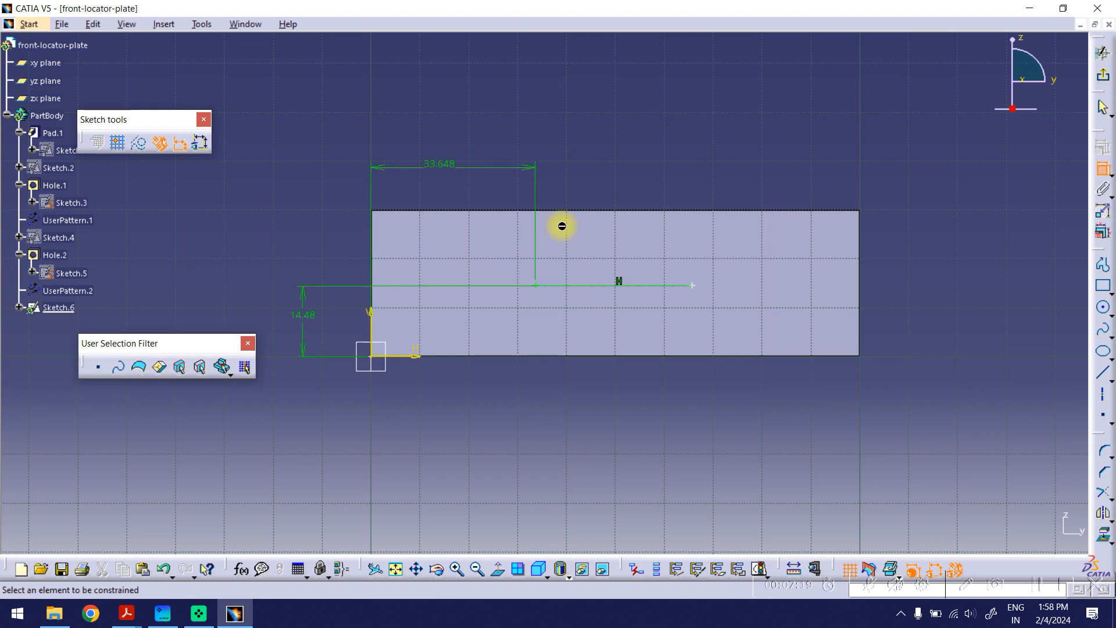
{"action": "left_click", "coordinate": [691, 285]}
{"action": "left_click", "coordinate": [618, 170]}
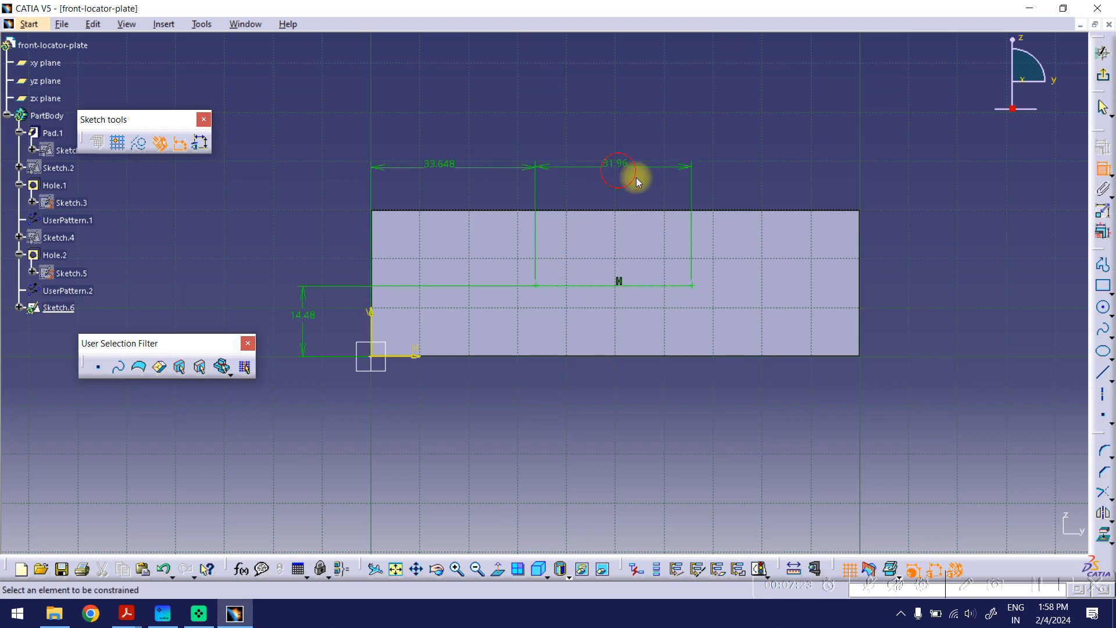
Step: Check the hole positions in the FRONT LOCATOR PLATE PDF and set the construction line's height above the H axis to 15 mm
{"action": "mouse_move", "coordinate": [125, 617]}
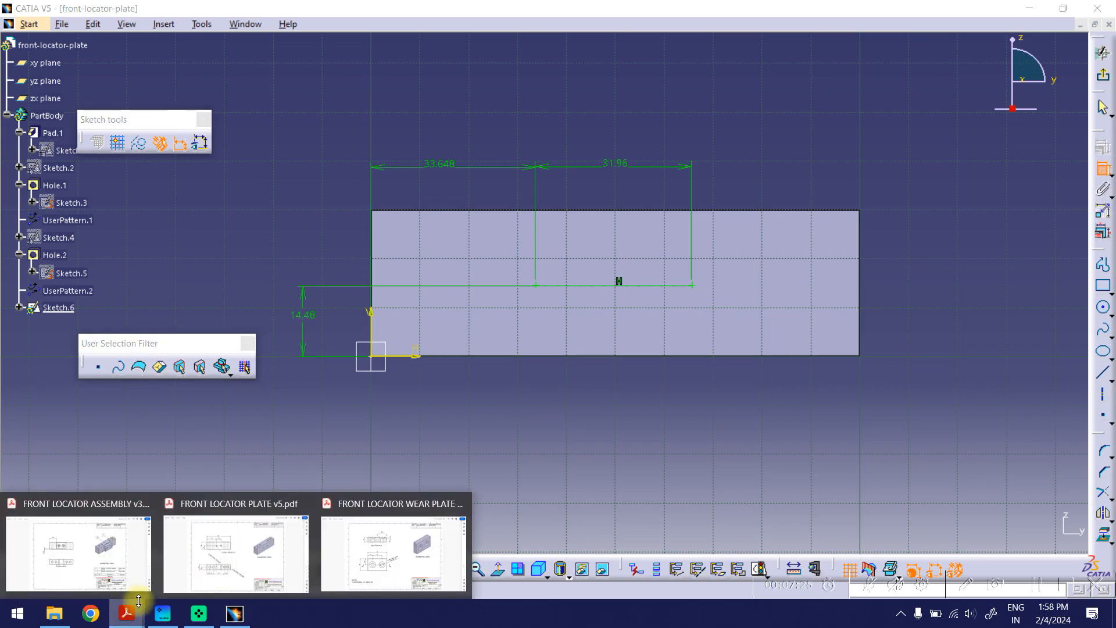
{"action": "left_click", "coordinate": [236, 526]}
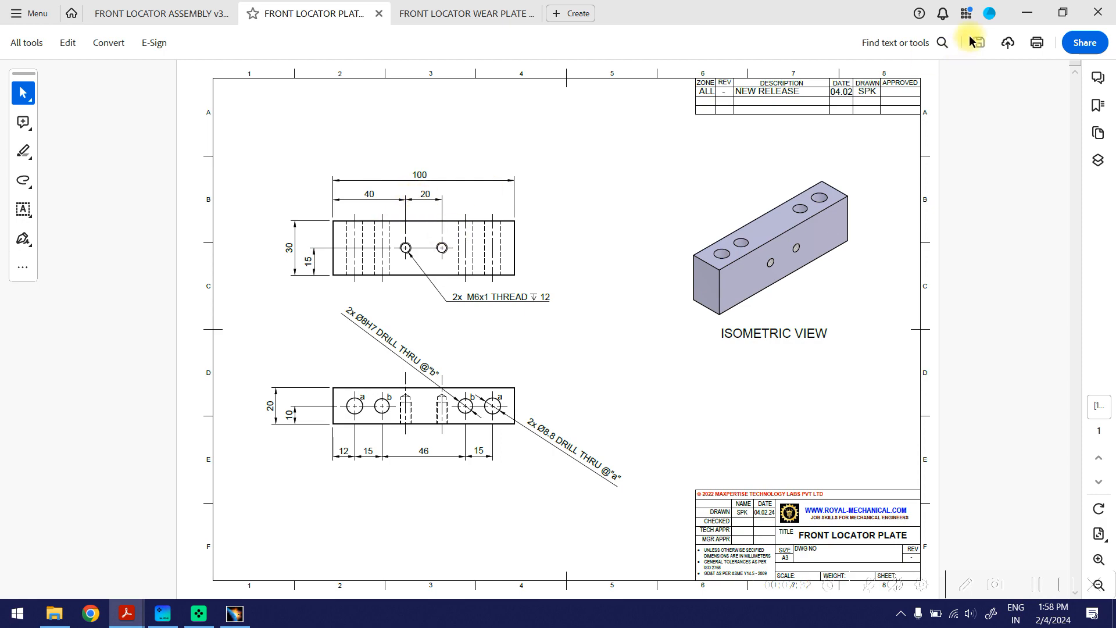
{"action": "left_click", "coordinate": [1027, 12]}
{"action": "double_click", "coordinate": [301, 315]}
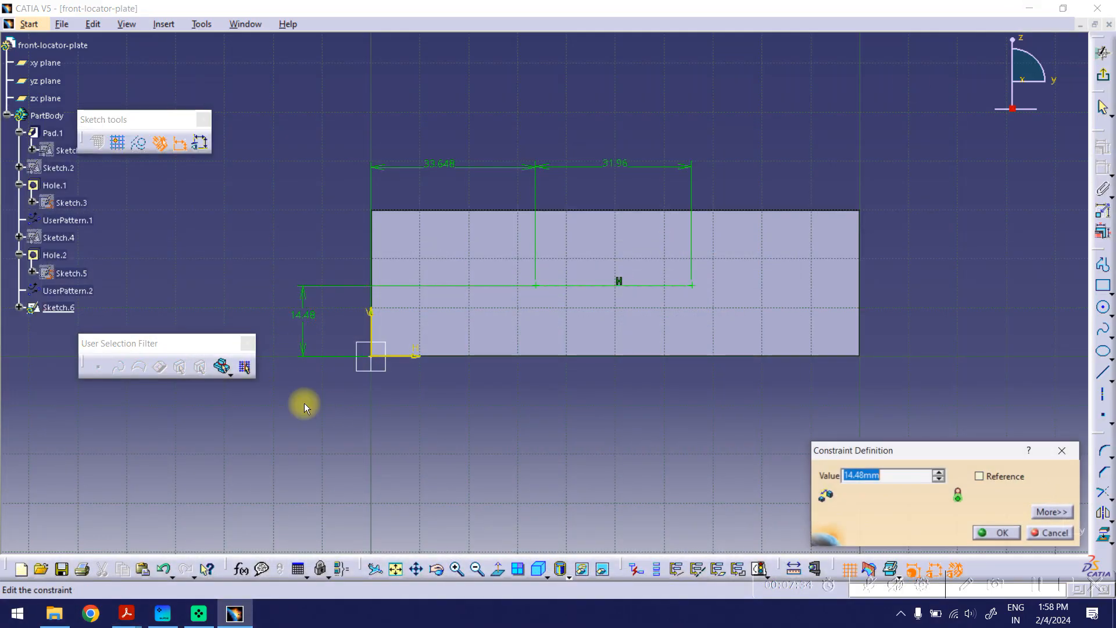
{"action": "type", "text": "15"}
{"action": "key", "text": "Return"}
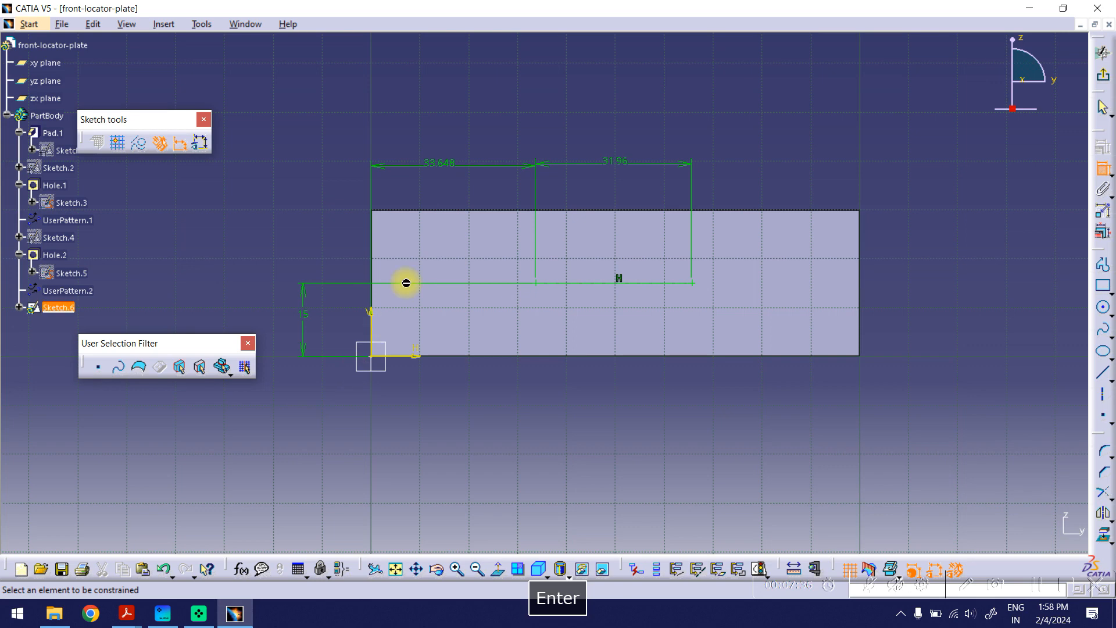
Step: Set the first point's distance from the V axis to 40 mm and the point spacing to 20 mm, and exit the sketch
{"action": "double_click", "coordinate": [440, 166]}
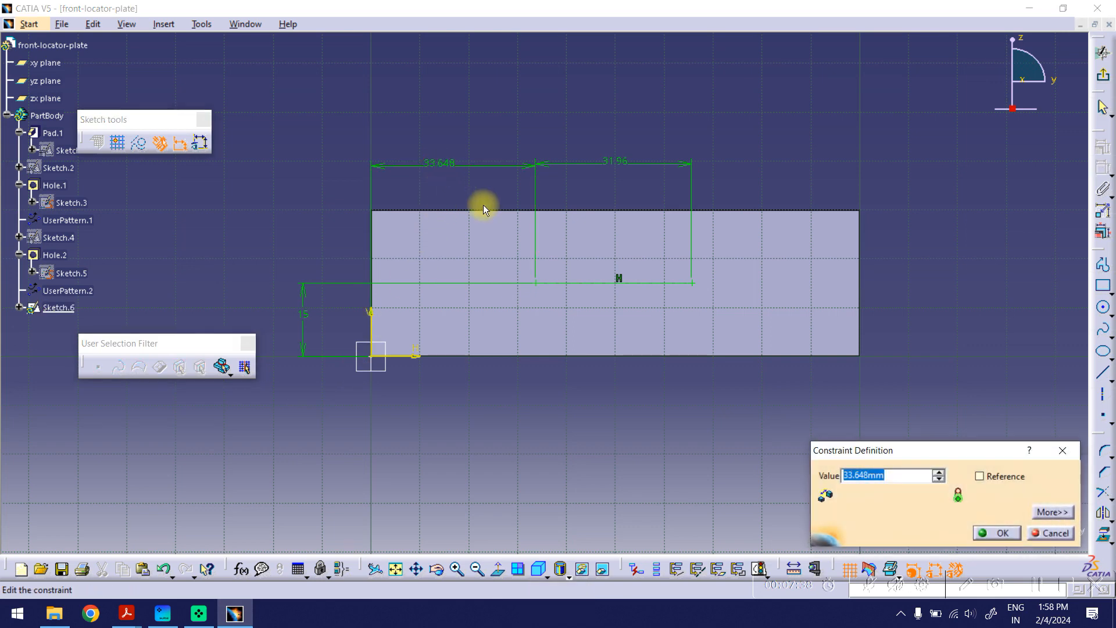
{"action": "type", "text": "40"}
{"action": "key", "text": "Return"}
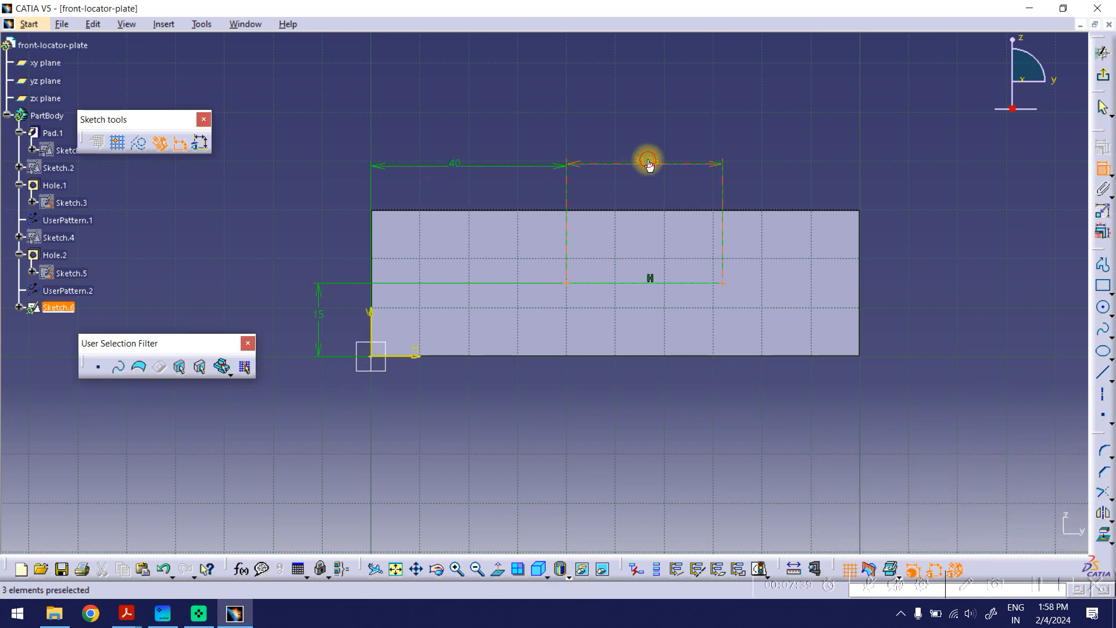
{"action": "double_click", "coordinate": [647, 162]}
{"action": "type", "text": "5"}
{"action": "key", "text": "BackSpace"}
{"action": "type", "text": "20"}
{"action": "key", "text": "Return"}
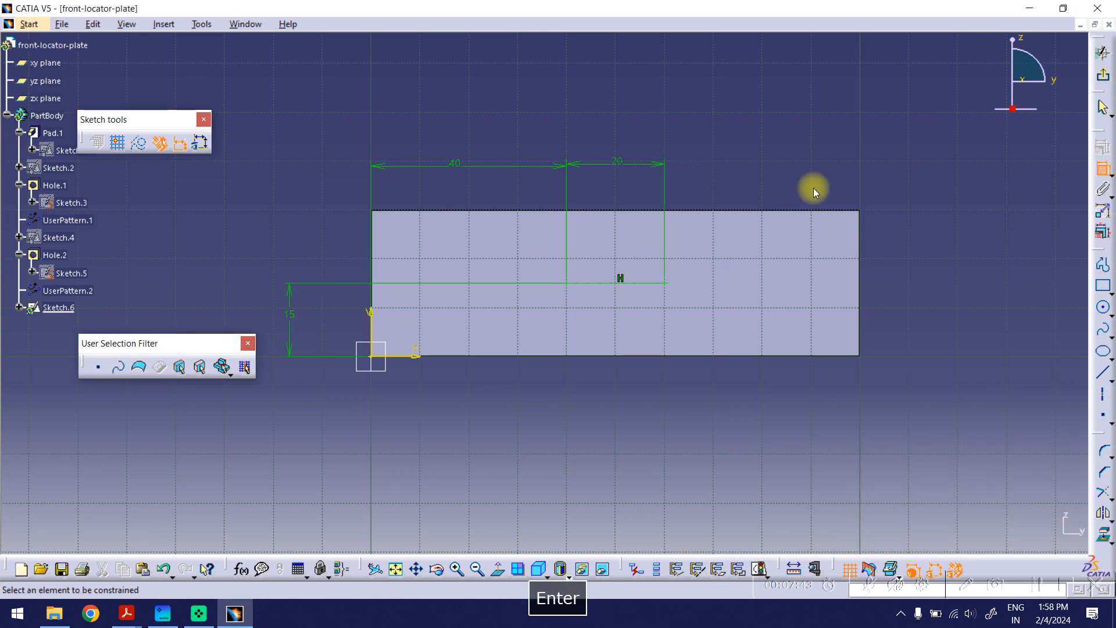
{"action": "left_click", "coordinate": [1102, 76]}
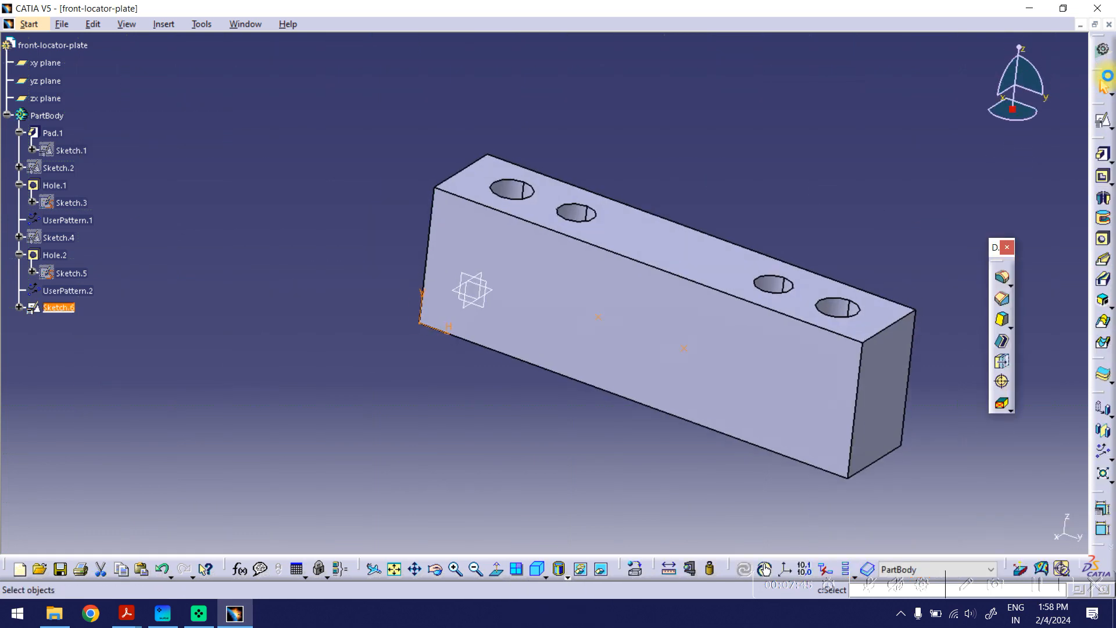
Step: Start a simple hole on the long front face at the sketch point nearer the origin and make it threaded
{"action": "left_click", "coordinate": [1104, 241]}
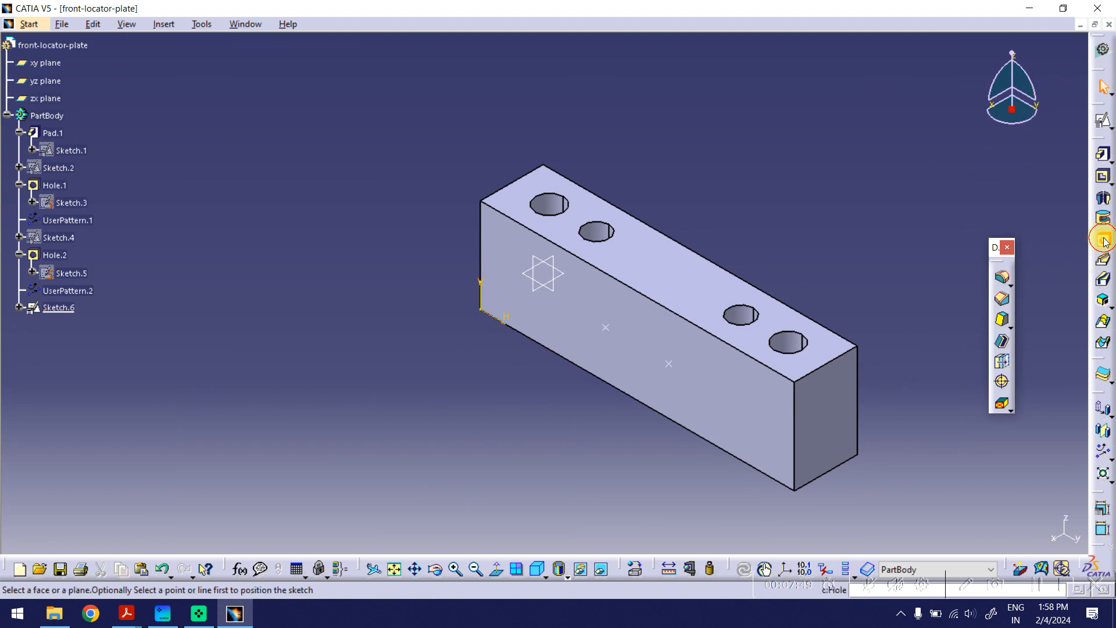
{"action": "left_click", "coordinate": [605, 329]}
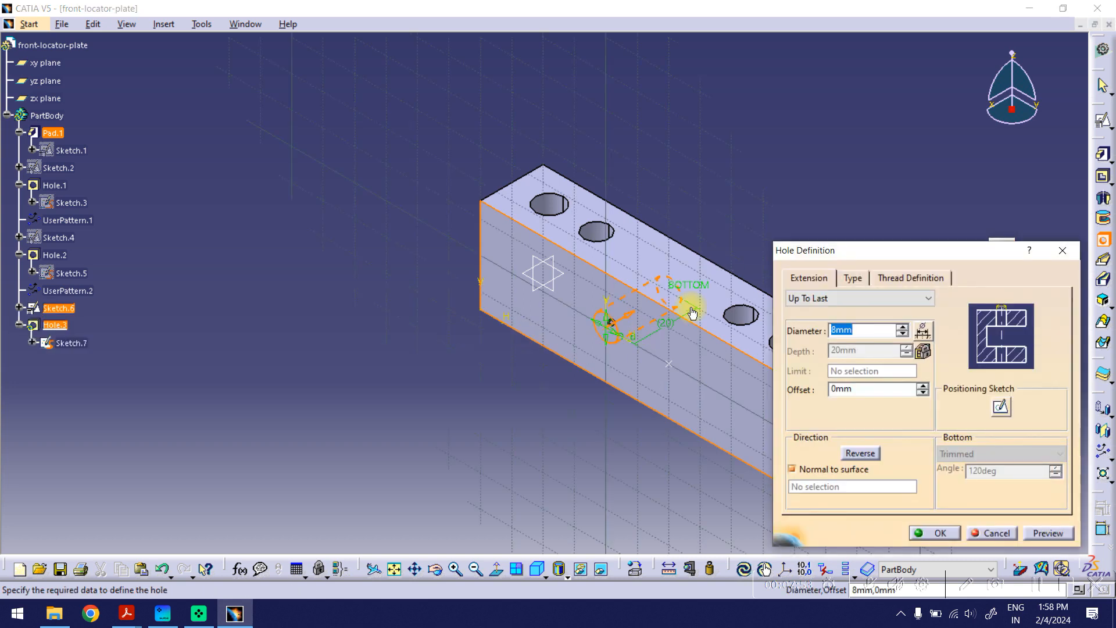
{"action": "left_click", "coordinate": [852, 278]}
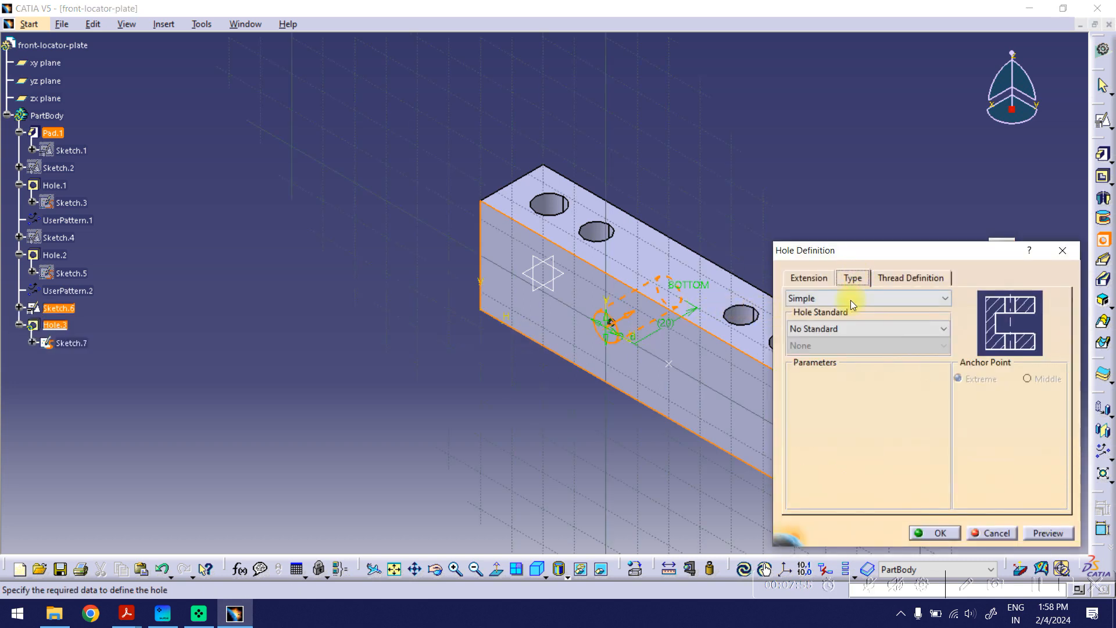
{"action": "left_click", "coordinate": [813, 300]}
{"action": "left_click", "coordinate": [814, 298]}
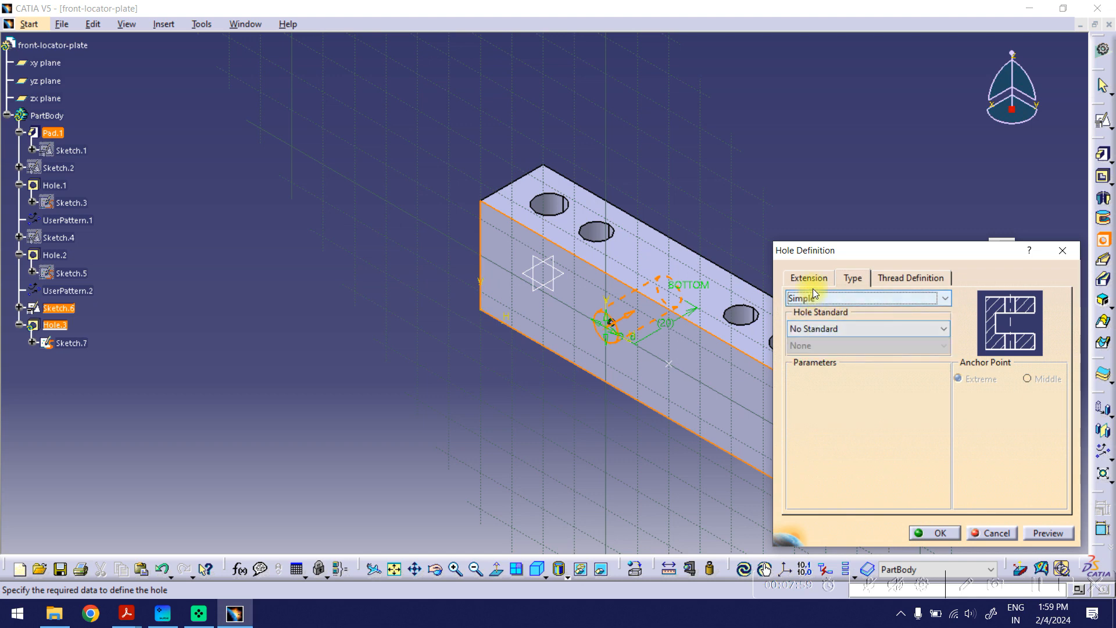
{"action": "left_click", "coordinate": [895, 277]}
{"action": "left_click", "coordinate": [804, 299]}
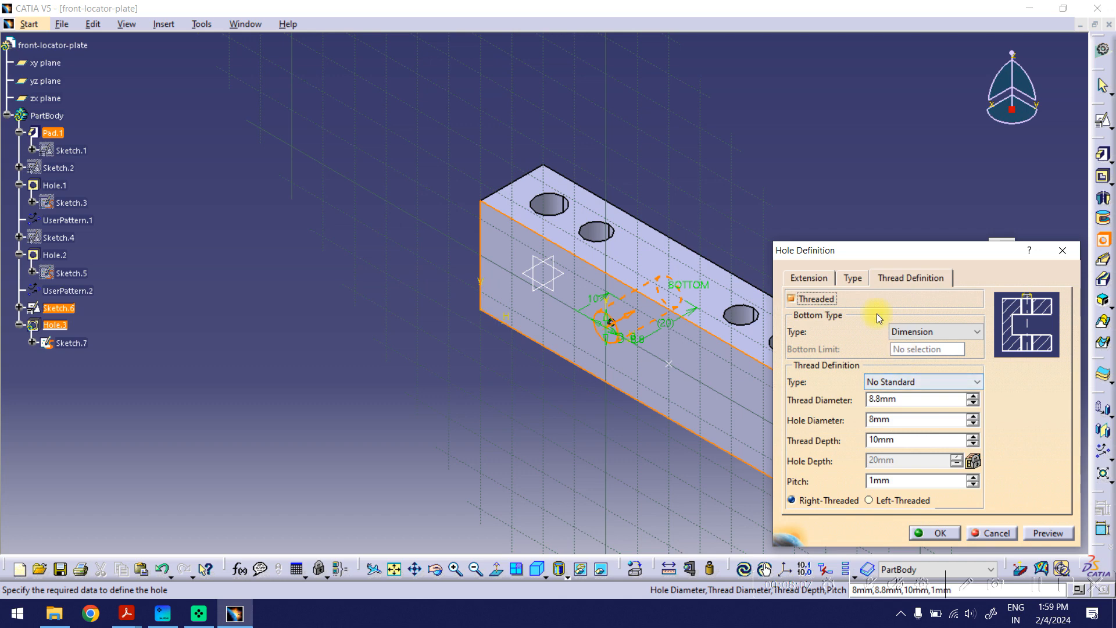
{"action": "left_click", "coordinate": [855, 277]}
{"action": "left_click", "coordinate": [846, 327]}
{"action": "left_click", "coordinate": [846, 328]}
{"action": "left_click", "coordinate": [835, 298]}
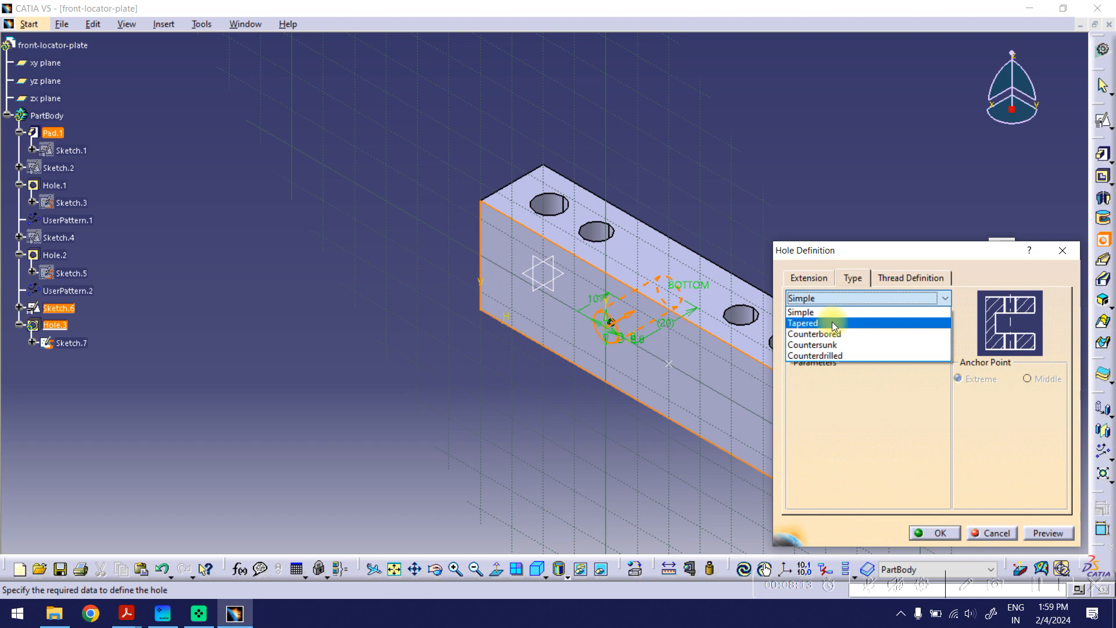
{"action": "left_click", "coordinate": [807, 297]}
{"action": "left_click", "coordinate": [880, 278]}
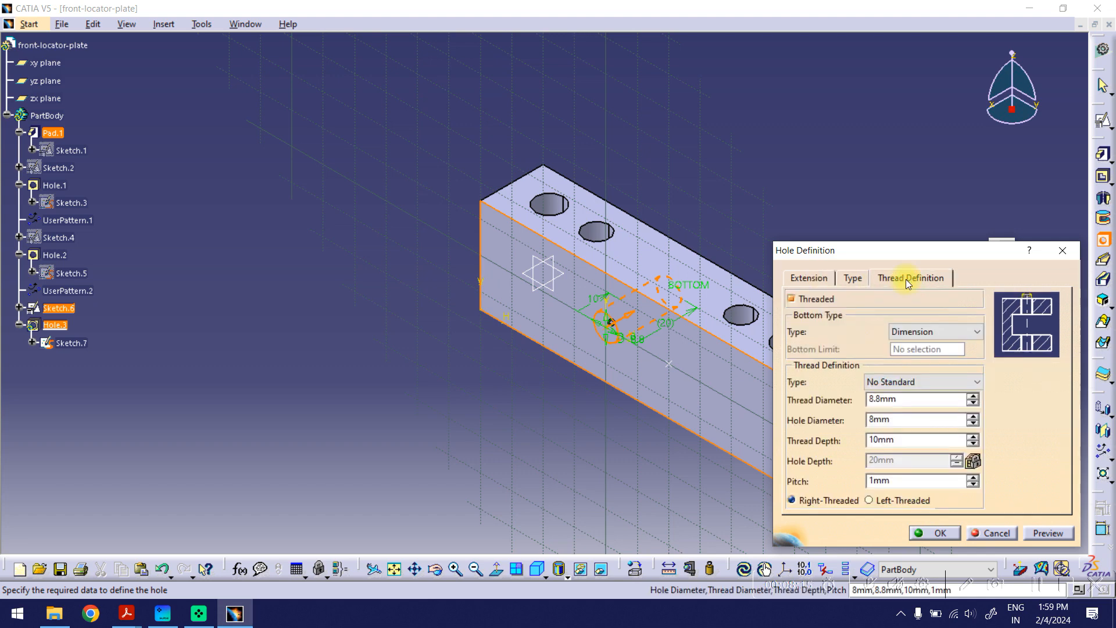
Step: Keep the thread's bottom type as Dimension and try the Metric Thin Pitch standard
{"action": "left_click", "coordinate": [909, 330]}
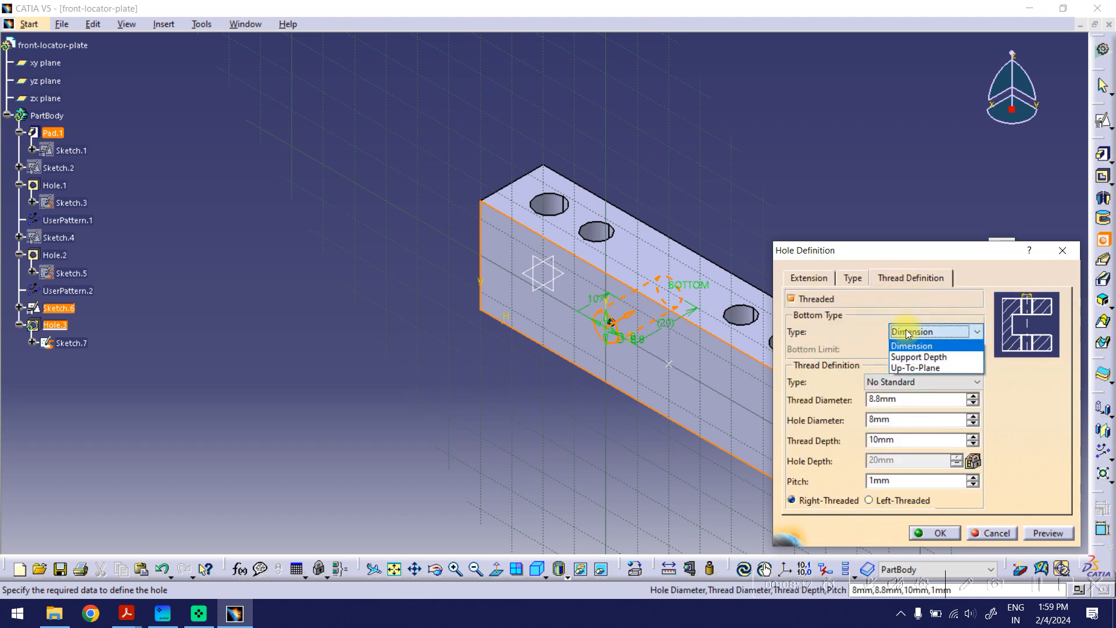
{"action": "left_click", "coordinate": [909, 346]}
{"action": "left_click", "coordinate": [894, 381]}
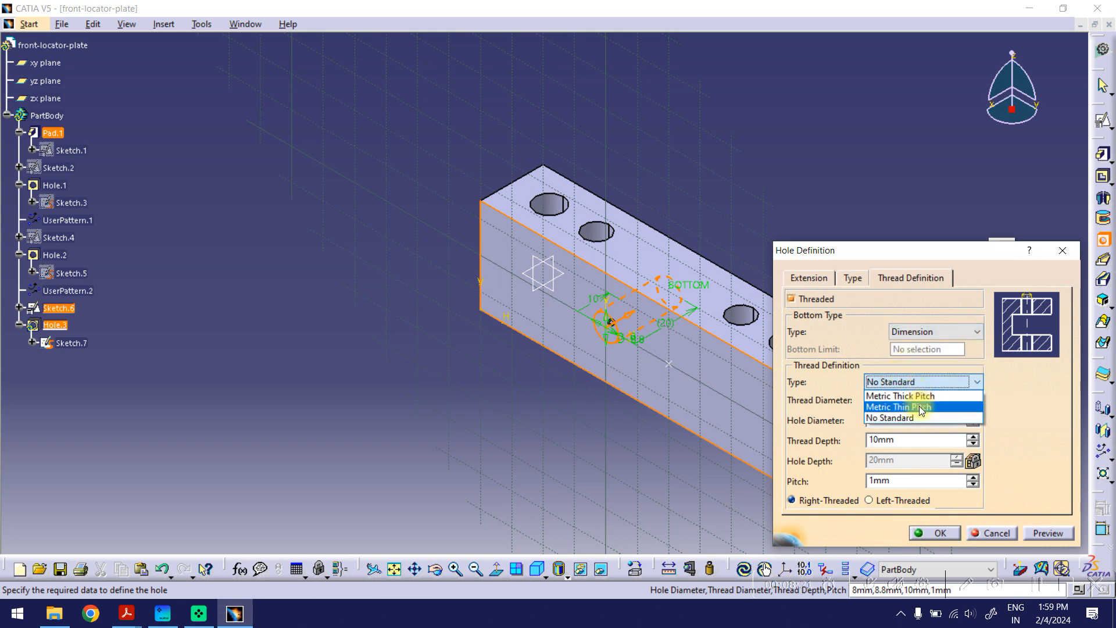
{"action": "left_click", "coordinate": [920, 411]}
{"action": "left_click", "coordinate": [675, 338]}
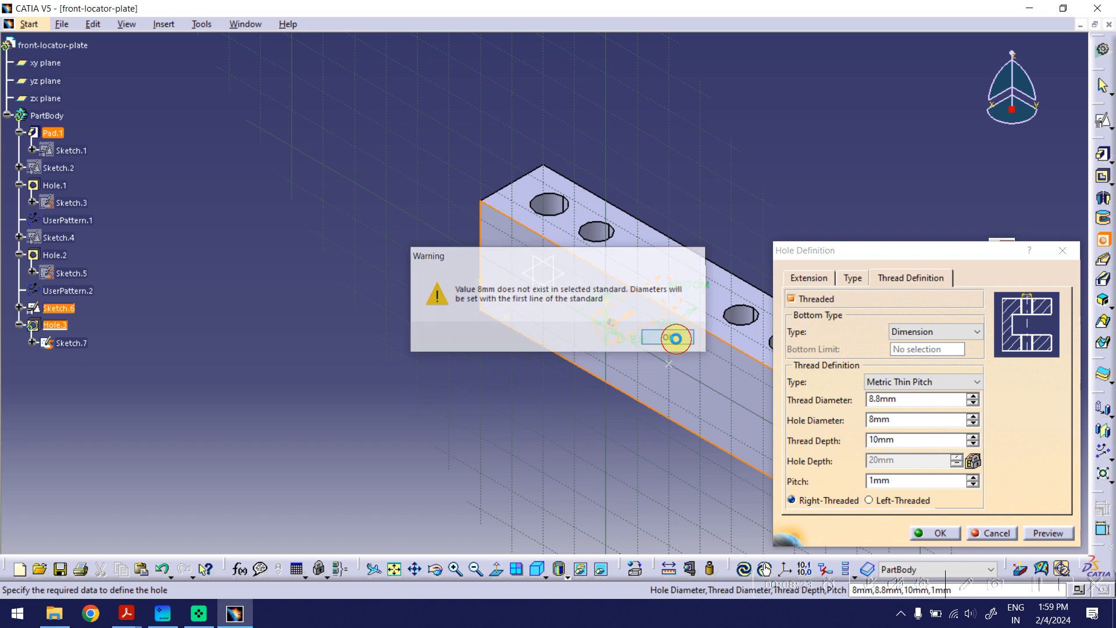
{"action": "left_click", "coordinate": [893, 398]}
{"action": "left_click", "coordinate": [893, 397]}
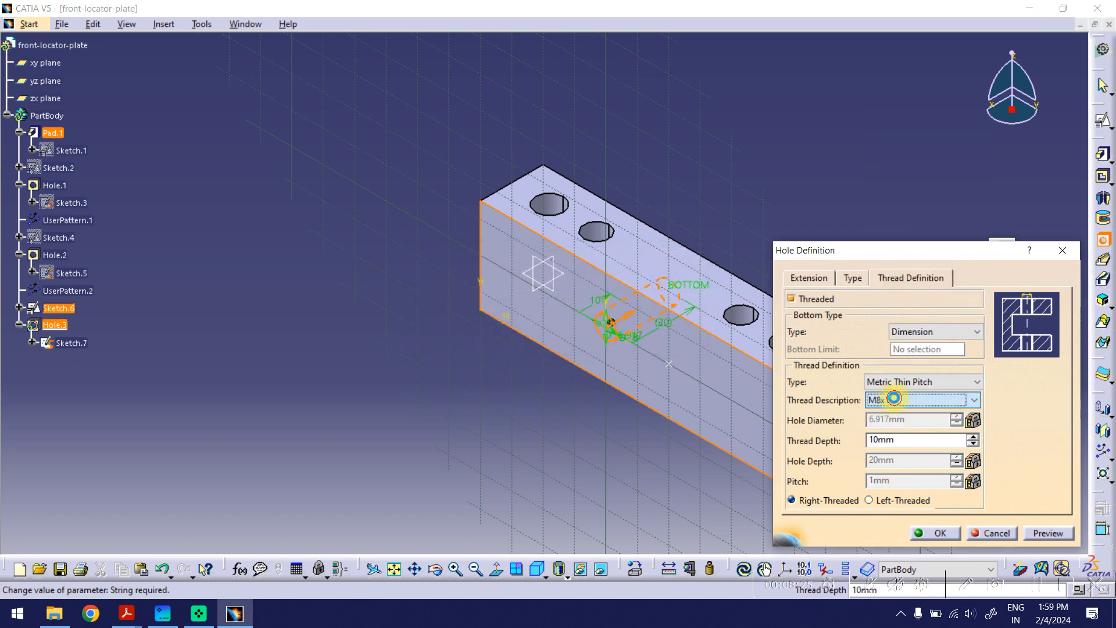
Step: Check the thread callout in the FRONT LOCATOR PLATE PDF and look for the matching size among the Metric Thin Pitch descriptions
{"action": "left_click", "coordinate": [127, 613]}
{"action": "left_click", "coordinate": [224, 551]}
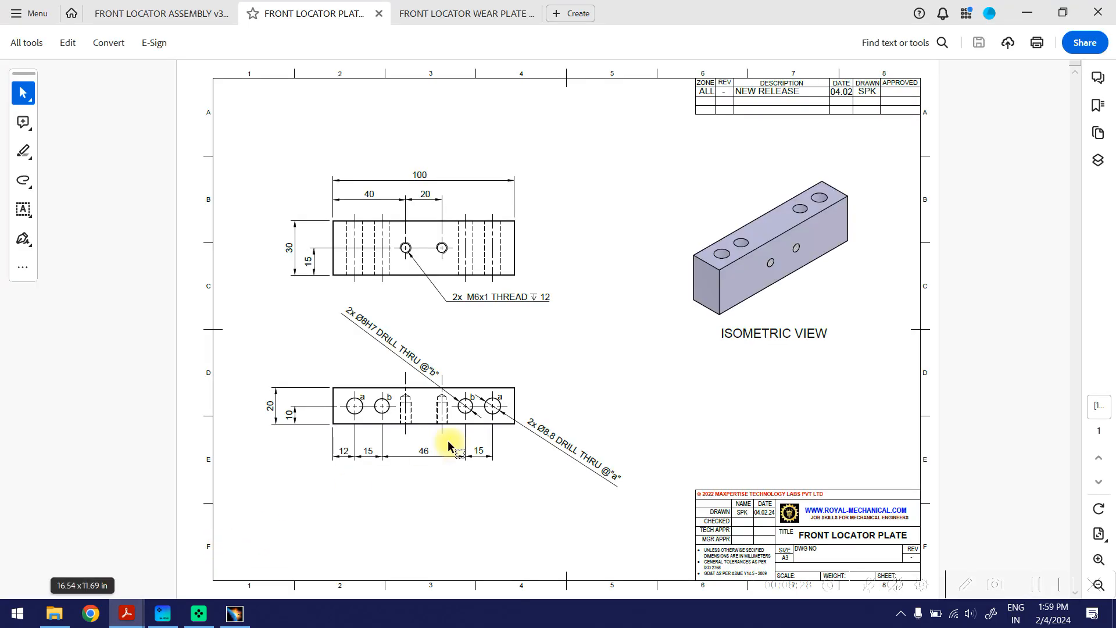
{"action": "double_click", "coordinate": [475, 298]}
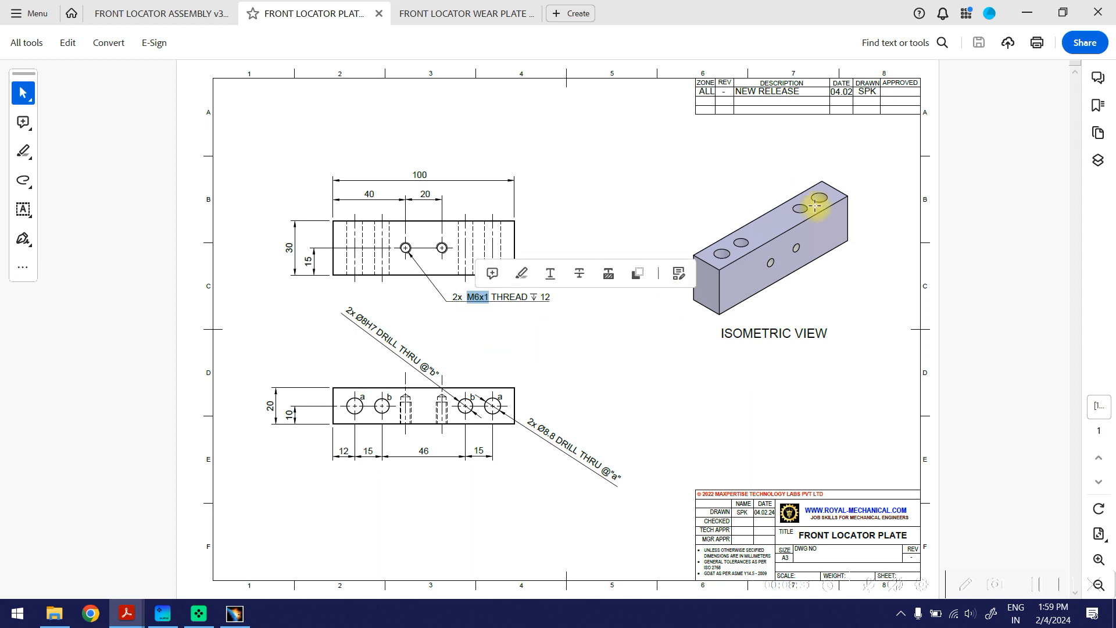
{"action": "left_click", "coordinate": [1027, 13]}
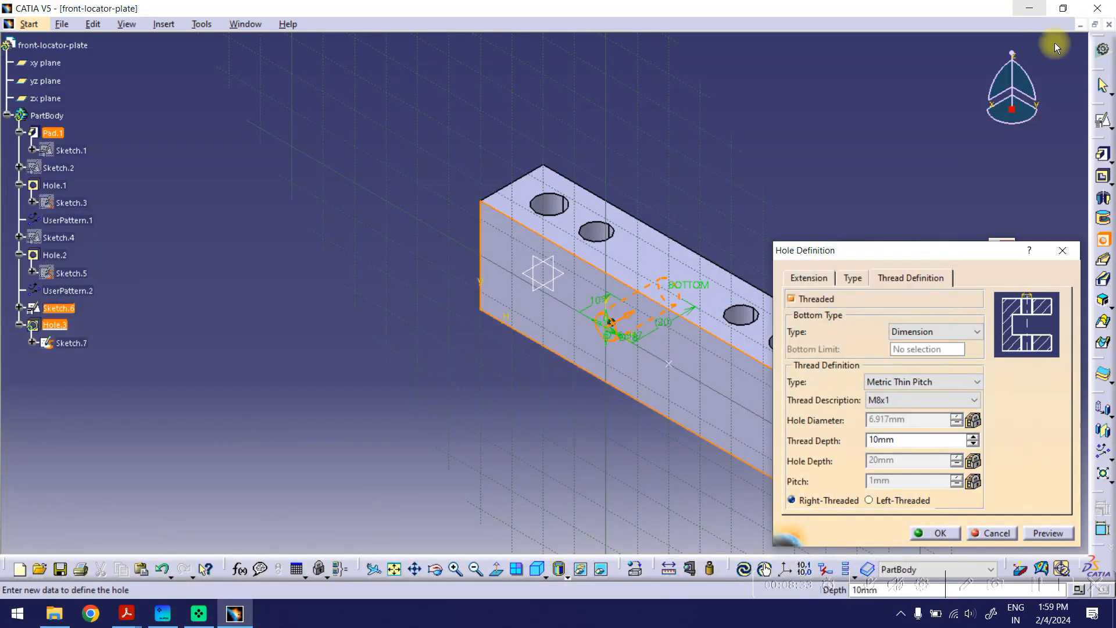
{"action": "left_click", "coordinate": [912, 398]}
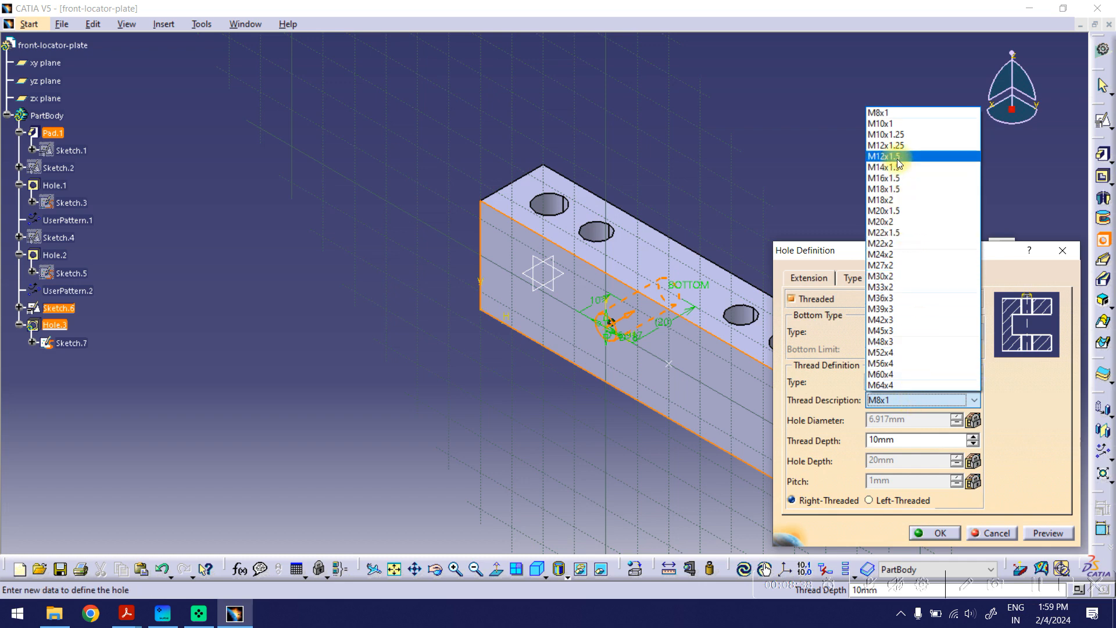
{"action": "left_click", "coordinate": [828, 366]}
Step: Change the hole's thread type to Metric Thick Pitch with the M6 thread description
{"action": "left_click", "coordinate": [893, 386]}
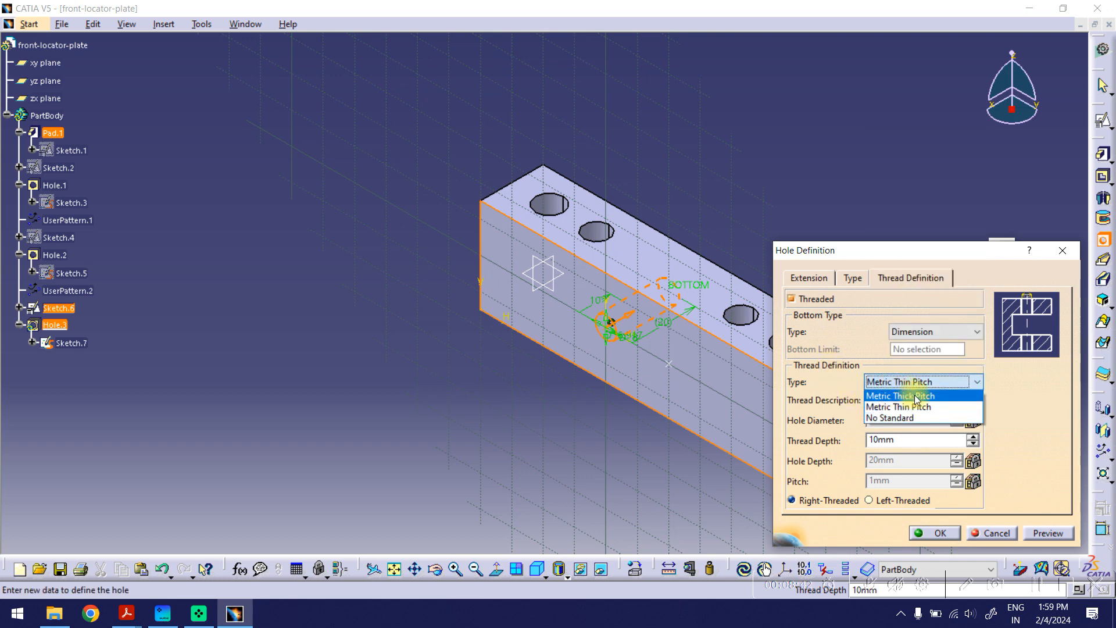
{"action": "left_click", "coordinate": [914, 396]}
{"action": "left_click", "coordinate": [909, 401]}
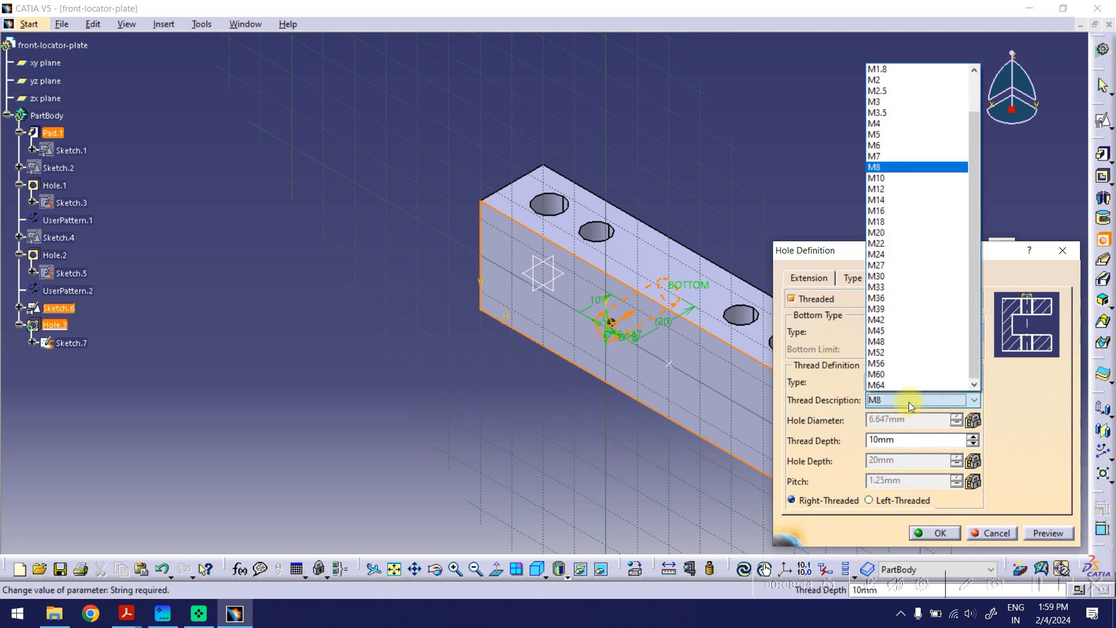
{"action": "scroll", "coordinate": [907, 291], "scroll_direction": "up", "scroll_amount": 2}
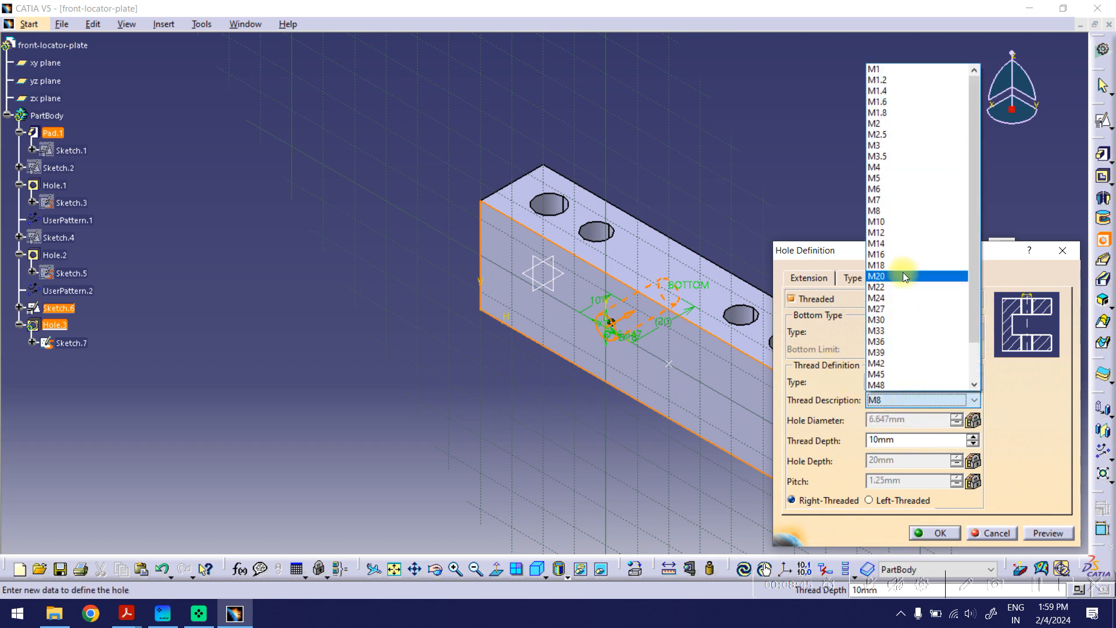
{"action": "left_click", "coordinate": [884, 194]}
Step: Check the thread depth in the FRONT LOCATOR PLATE PDF and set the M6 hole's thread depth to 12 mm
{"action": "left_click", "coordinate": [895, 440]}
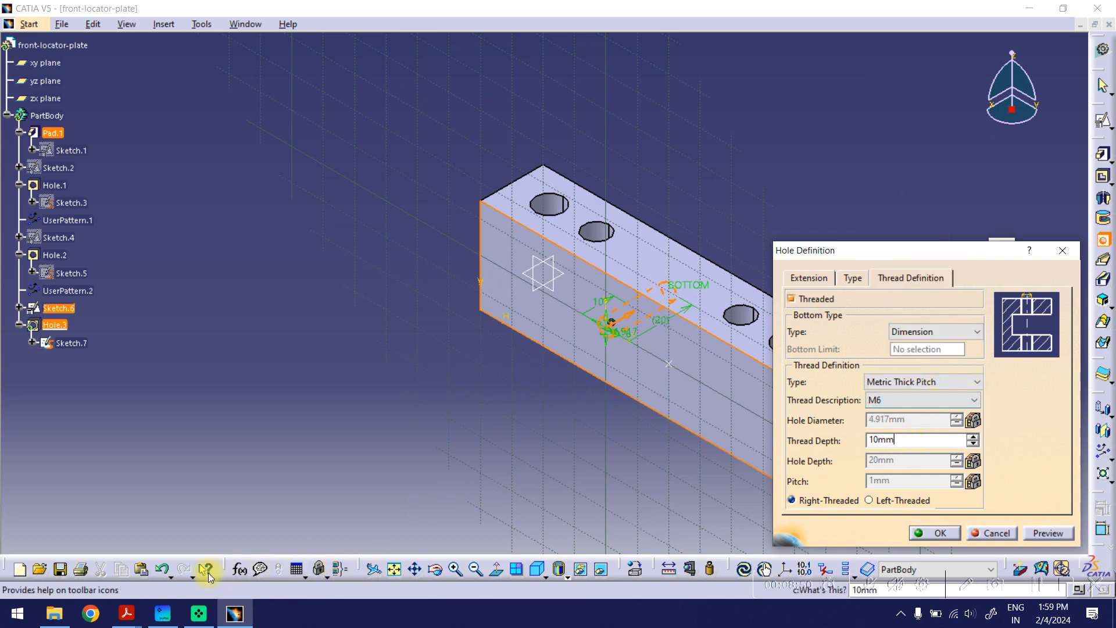
{"action": "left_click", "coordinate": [129, 613]}
{"action": "left_click", "coordinate": [235, 556]}
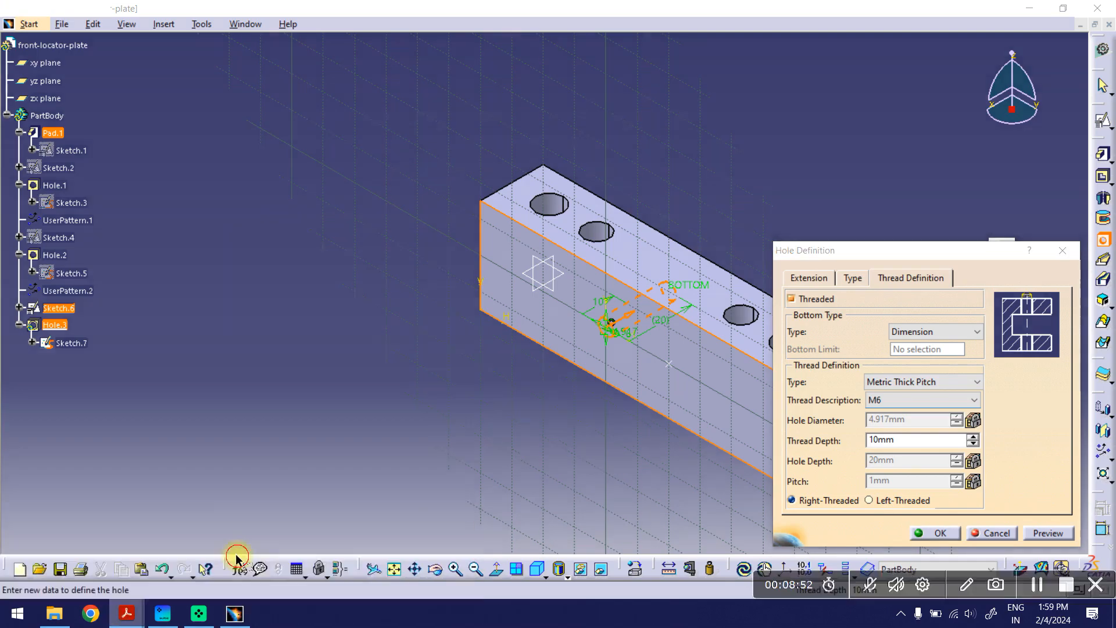
{"action": "left_click", "coordinate": [533, 299]}
{"action": "double_click", "coordinate": [545, 297]}
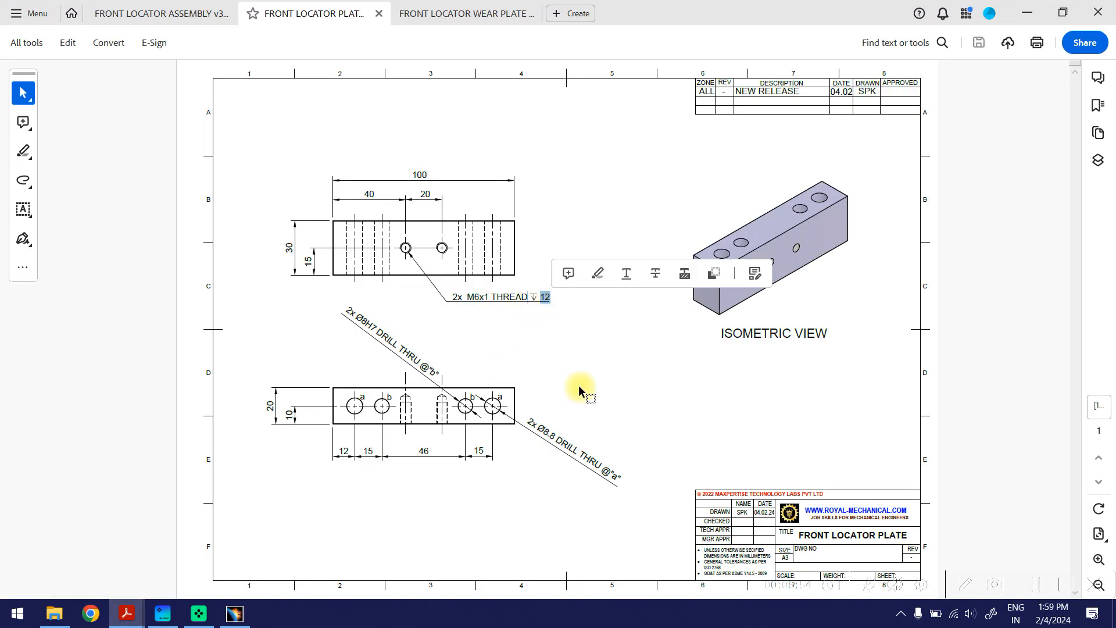
{"action": "left_click", "coordinate": [1026, 13]}
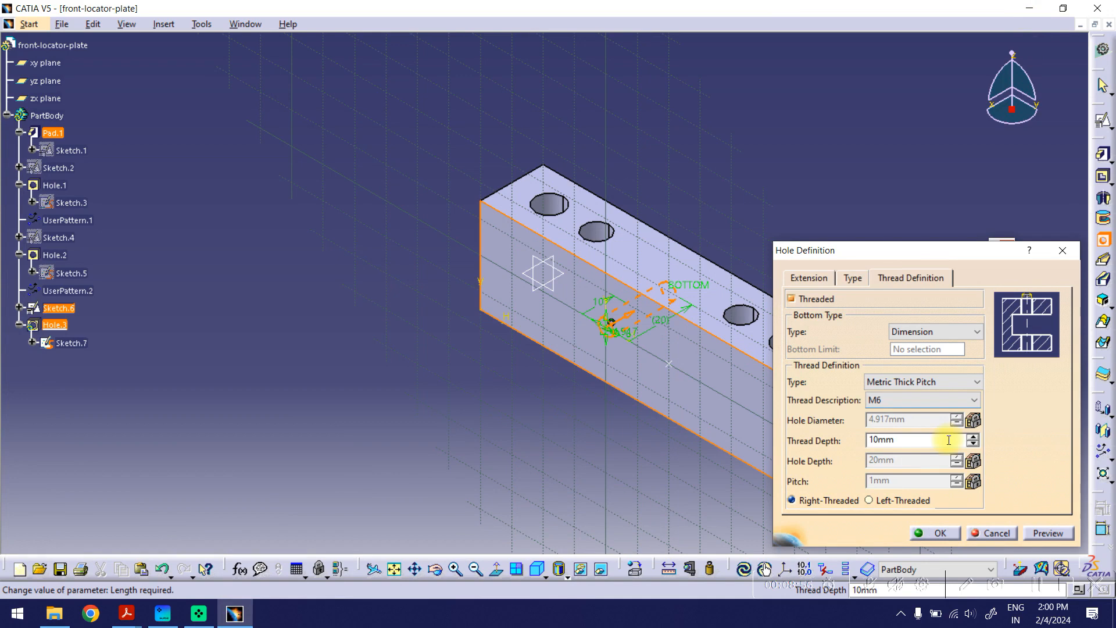
{"action": "left_click_drag", "start_coordinate": [909, 439], "coordinate": [857, 439]}
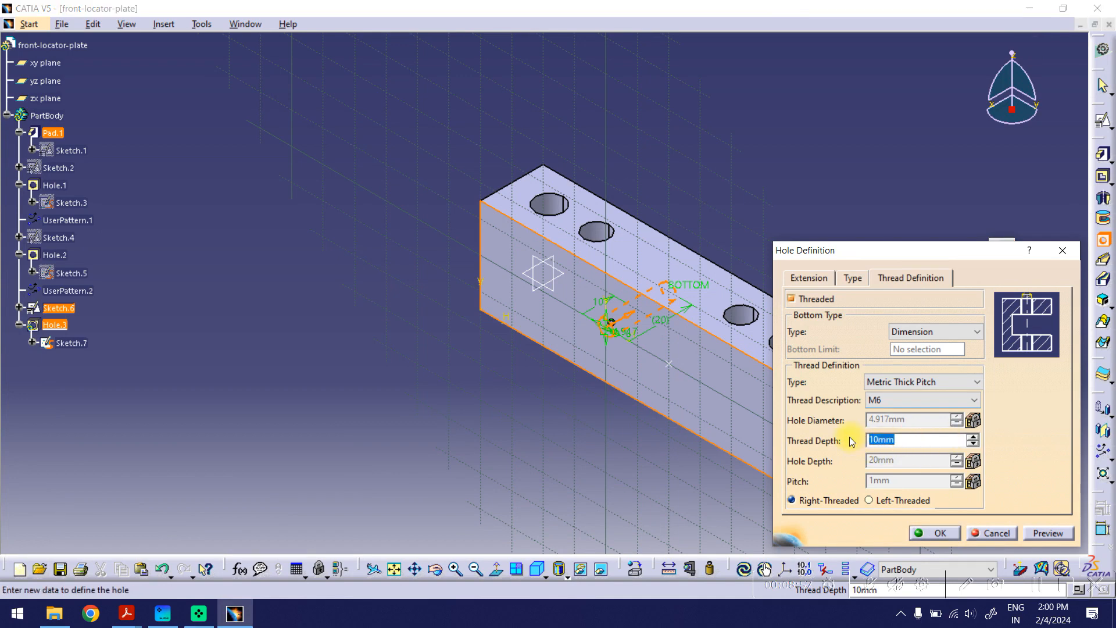
{"action": "type", "text": "12"}
Step: Change the M6 hole's extension to Blind with a depth of 15 mm and create the hole
{"action": "left_click", "coordinate": [809, 278]}
{"action": "left_click", "coordinate": [822, 298]}
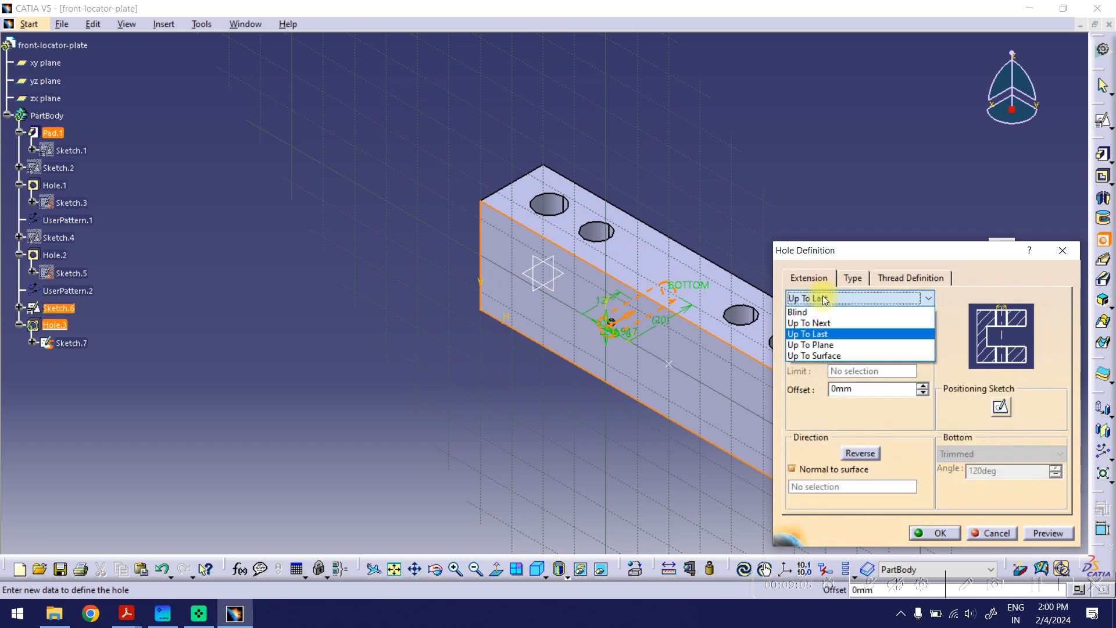
{"action": "left_click", "coordinate": [821, 311]}
{"action": "left_click_drag", "start_coordinate": [869, 350], "coordinate": [812, 349]}
{"action": "type", "text": "15"}
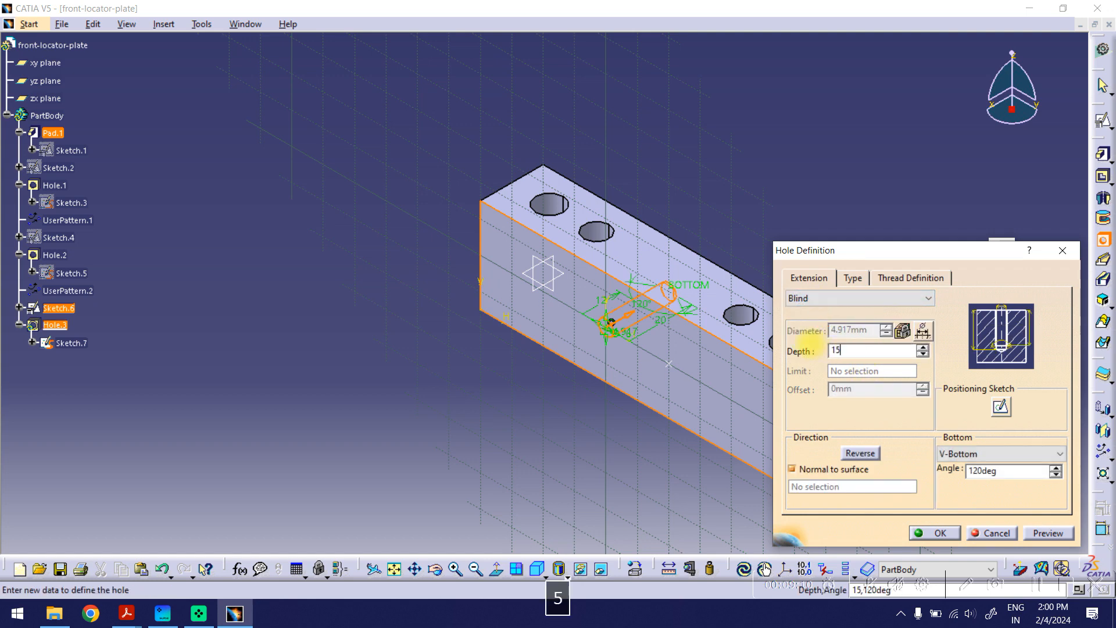
{"action": "left_click", "coordinate": [848, 282]}
{"action": "left_click", "coordinate": [888, 280]}
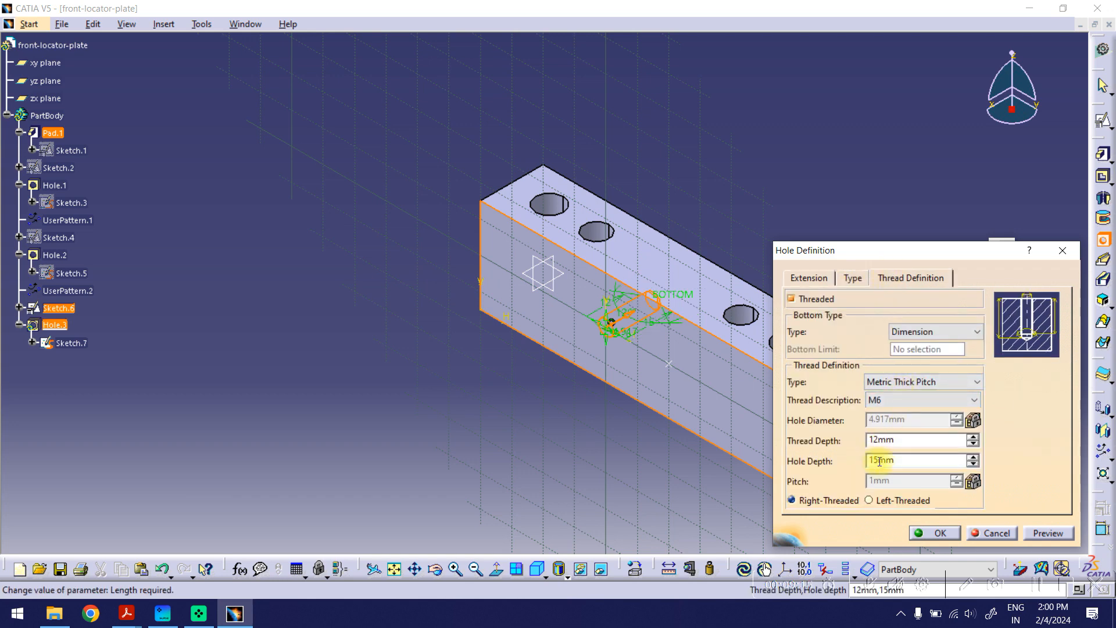
{"action": "left_click", "coordinate": [1041, 534]}
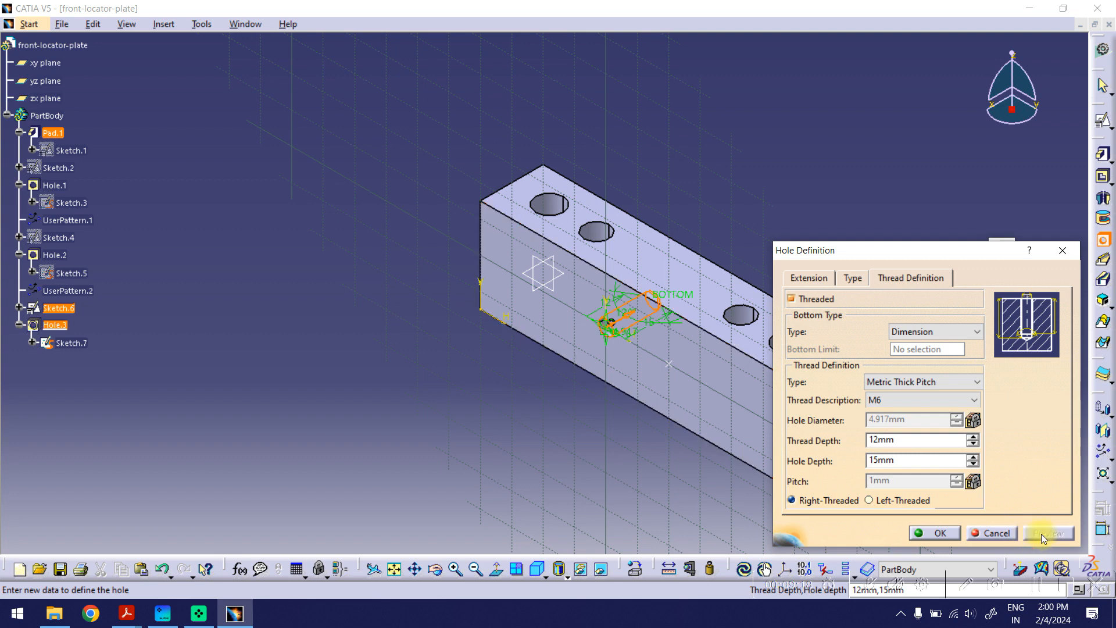
{"action": "left_click", "coordinate": [939, 532]}
{"action": "middle_click_drag", "start_coordinate": [601, 531], "coordinate": [593, 423]}
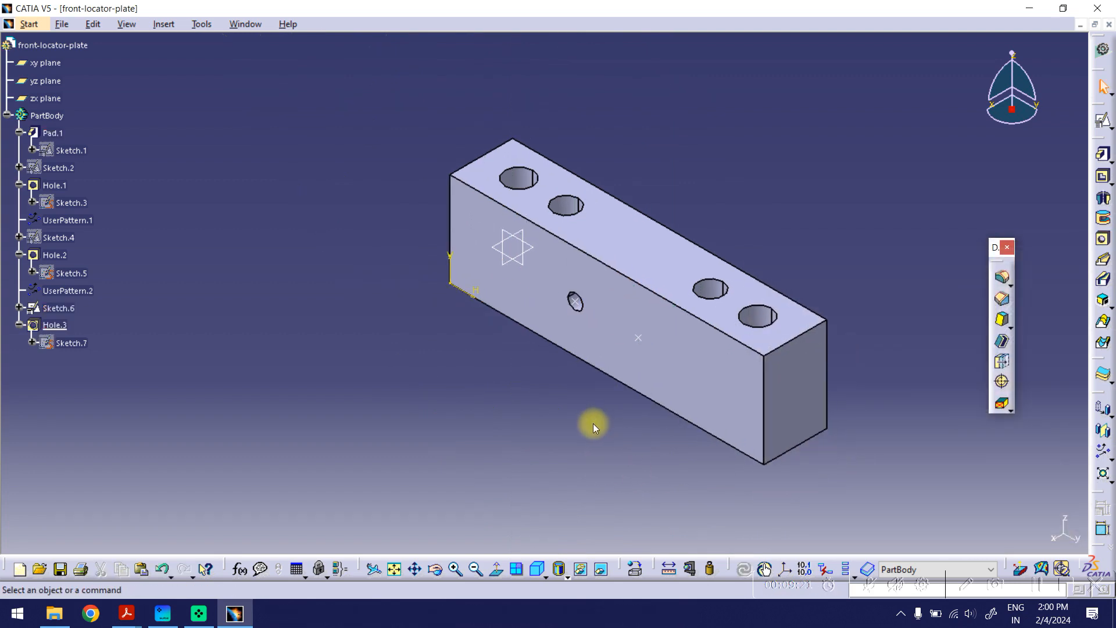
Step: Create a user pattern of the M6 threaded hole using the front-face position sketch (Sketch.6)
{"action": "left_click", "coordinate": [63, 333]}
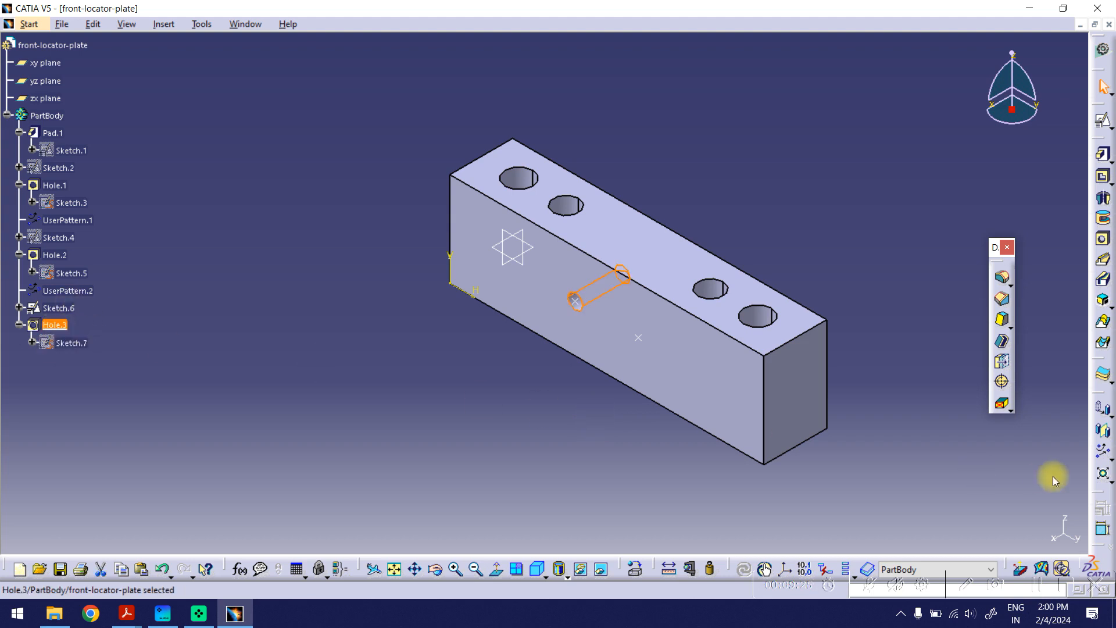
{"action": "left_click", "coordinate": [1104, 451]}
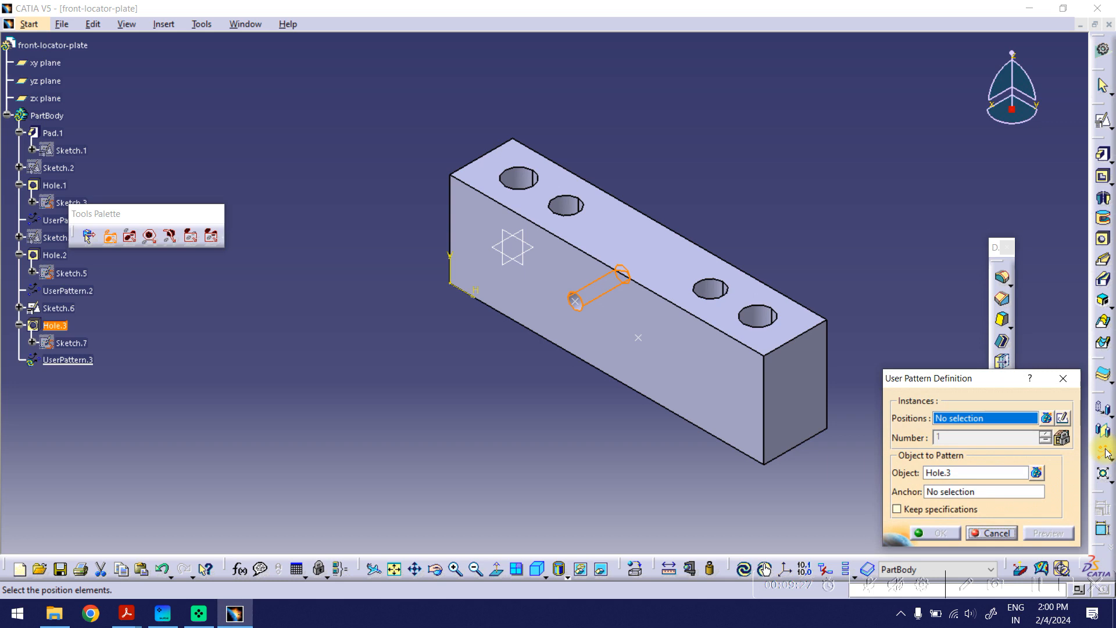
{"action": "left_click", "coordinate": [641, 334]}
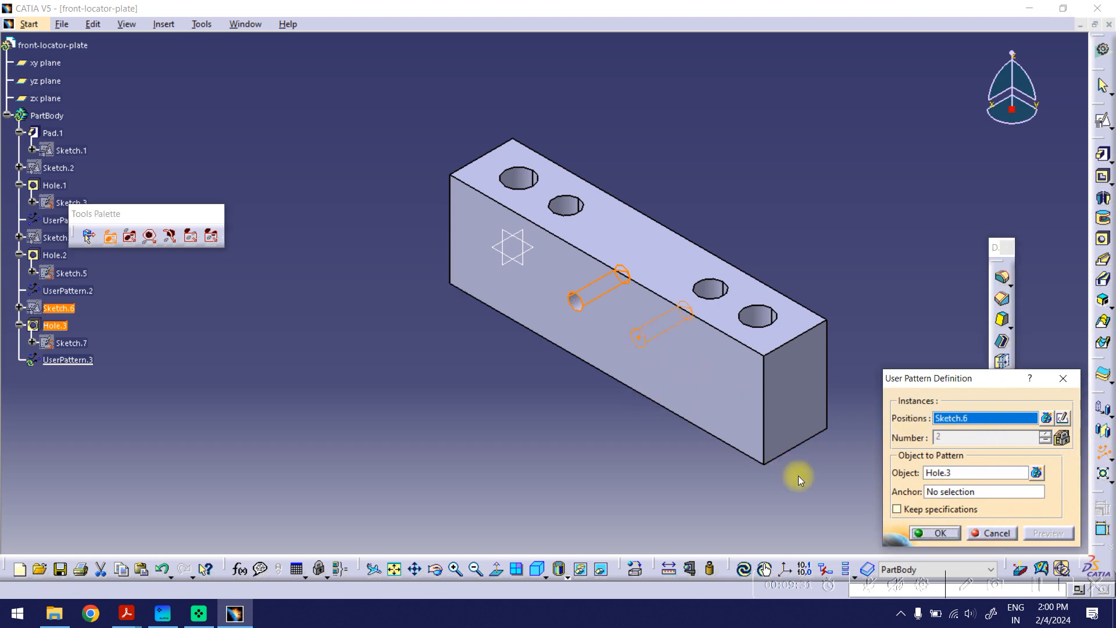
{"action": "left_click", "coordinate": [936, 533]}
{"action": "left_click", "coordinate": [591, 473]}
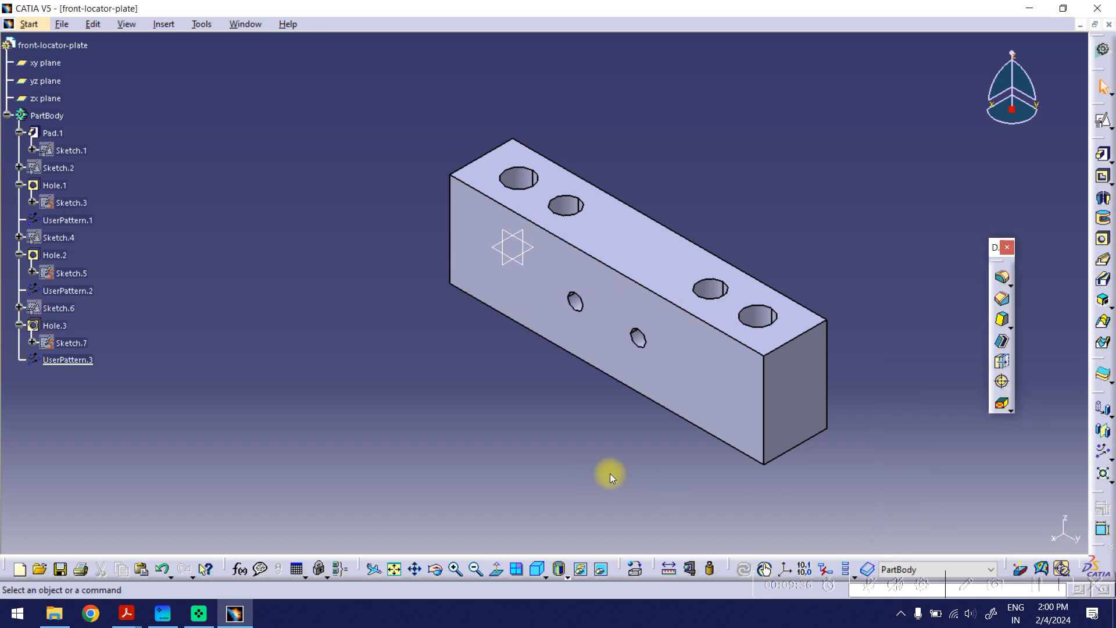
Step: Fit the part in view and save it as front-locator-plate.CATPart in the Drill Jig Design Catia V5 folder
{"action": "left_click", "coordinate": [395, 568]}
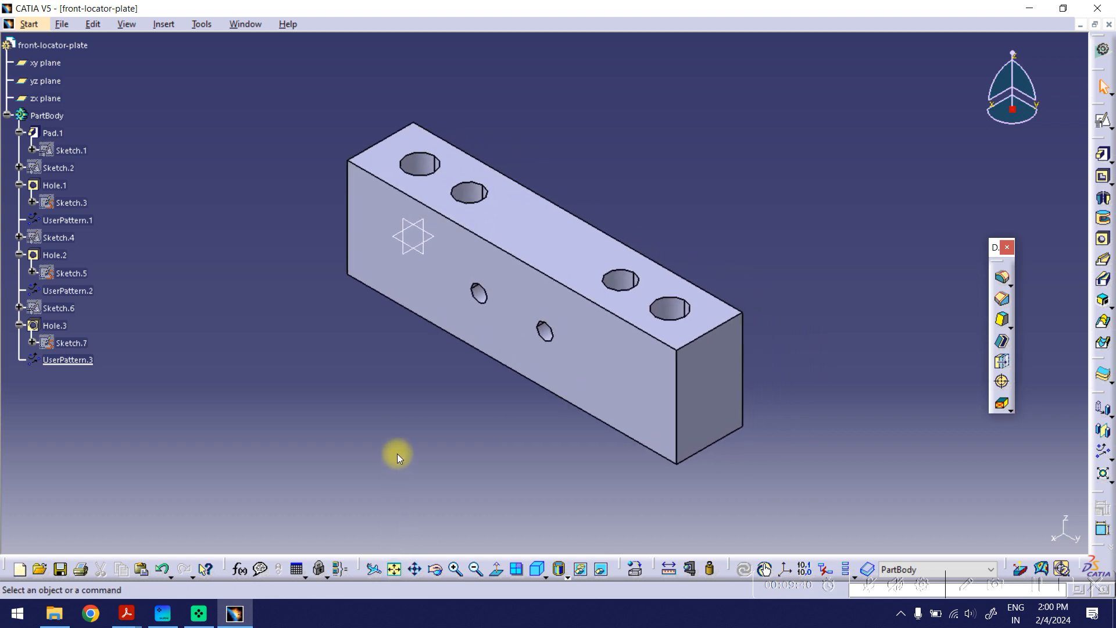
{"action": "key", "text": "ctrl+s"}
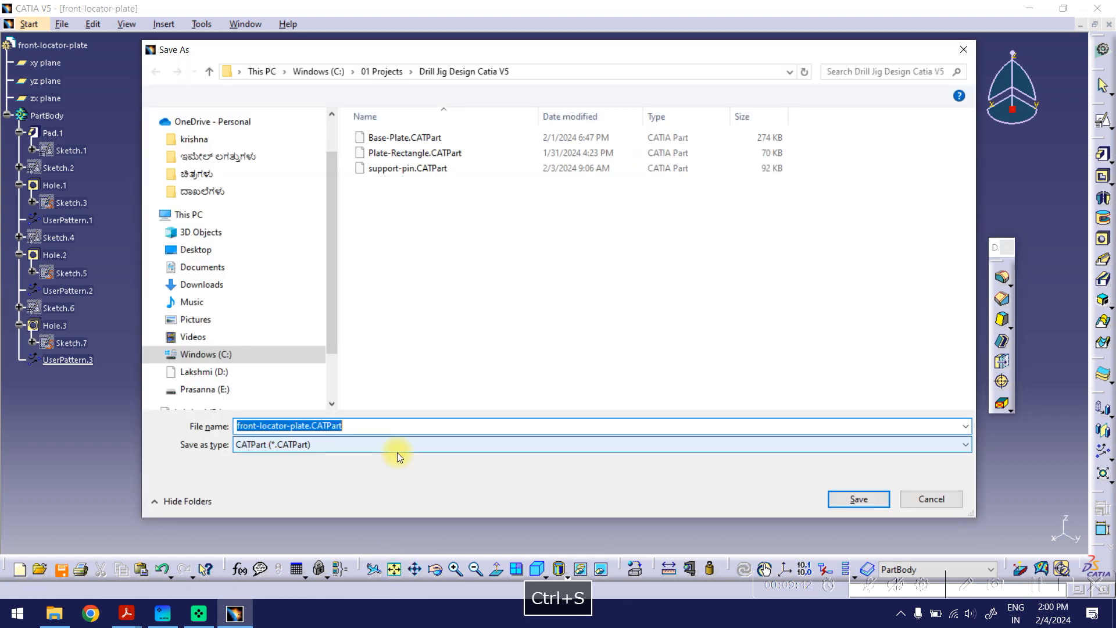
{"action": "left_click", "coordinate": [844, 498]}
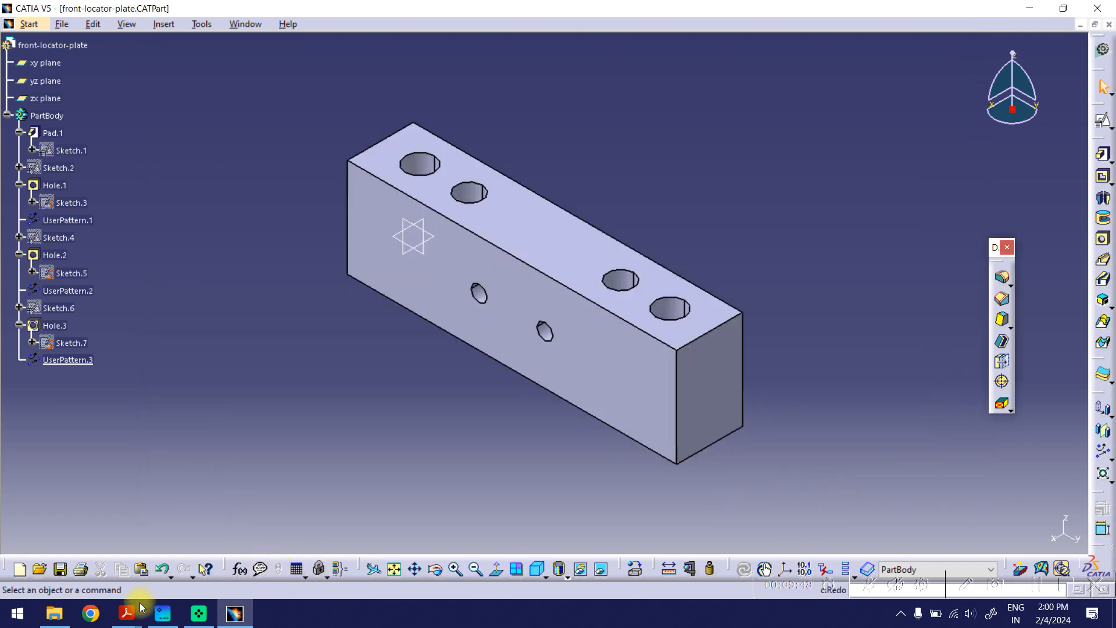
Step: Review the FRONT LOCATOR PLATE and FRONT LOCATOR WEAR PLATE PDF drawings and return to CATIA
{"action": "mouse_move", "coordinate": [126, 613]}
{"action": "left_click", "coordinate": [228, 549]}
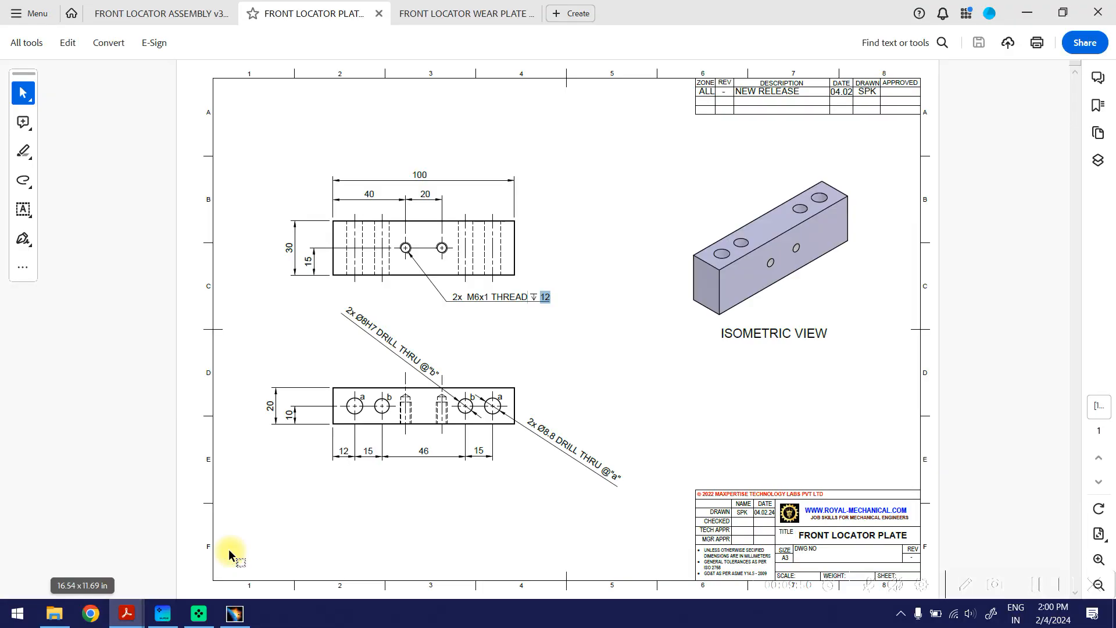
{"action": "mouse_move", "coordinate": [132, 610]}
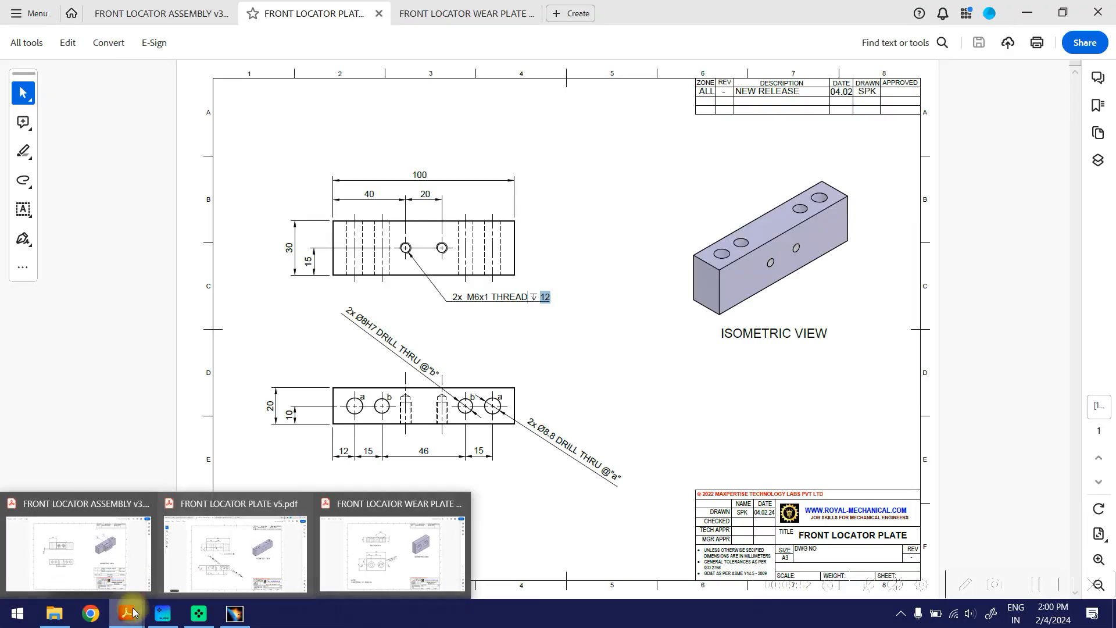
{"action": "left_click", "coordinate": [388, 543]}
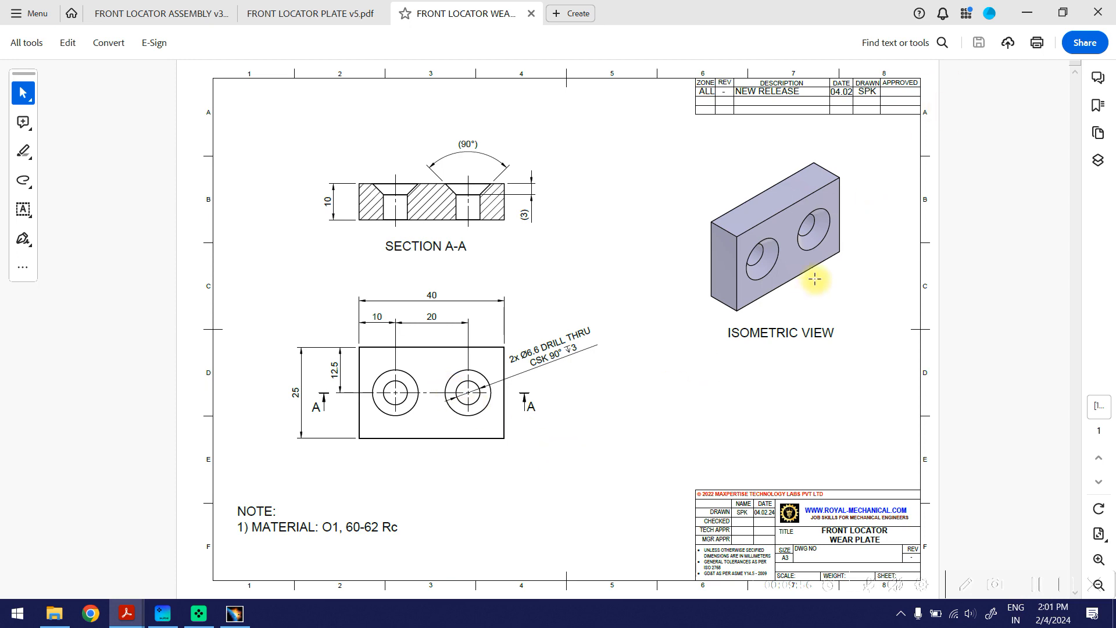
{"action": "left_click", "coordinate": [234, 612]}
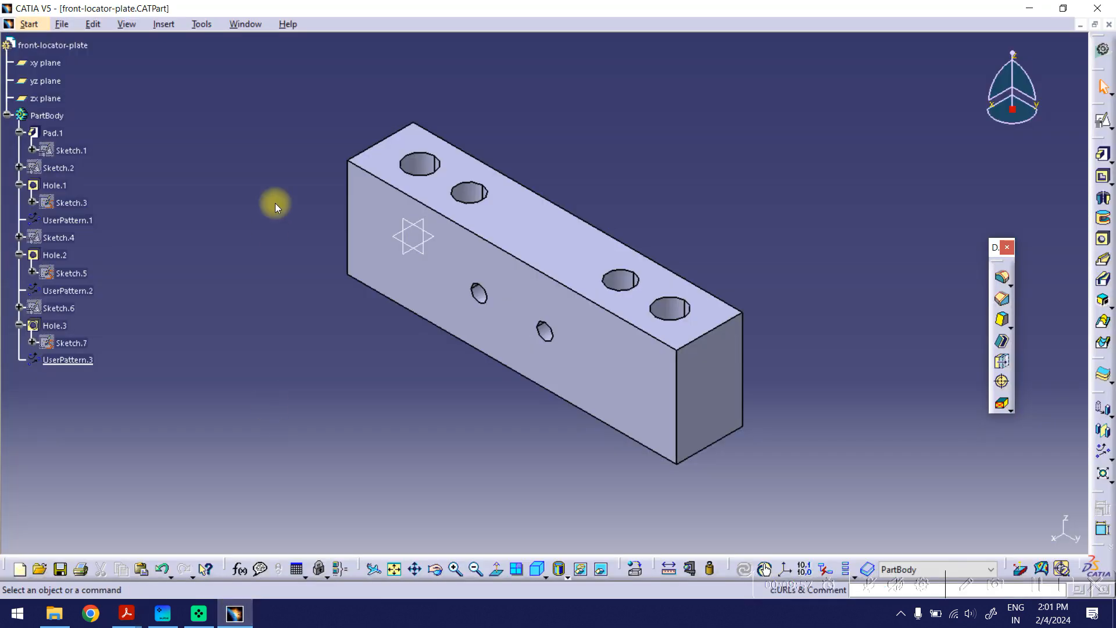
Step: Create a new part named "front locator wear plate", checking the title in the FRONT LOCATOR WEAR PLATE PDF
{"action": "left_click", "coordinate": [65, 24]}
{"action": "left_click", "coordinate": [72, 39]}
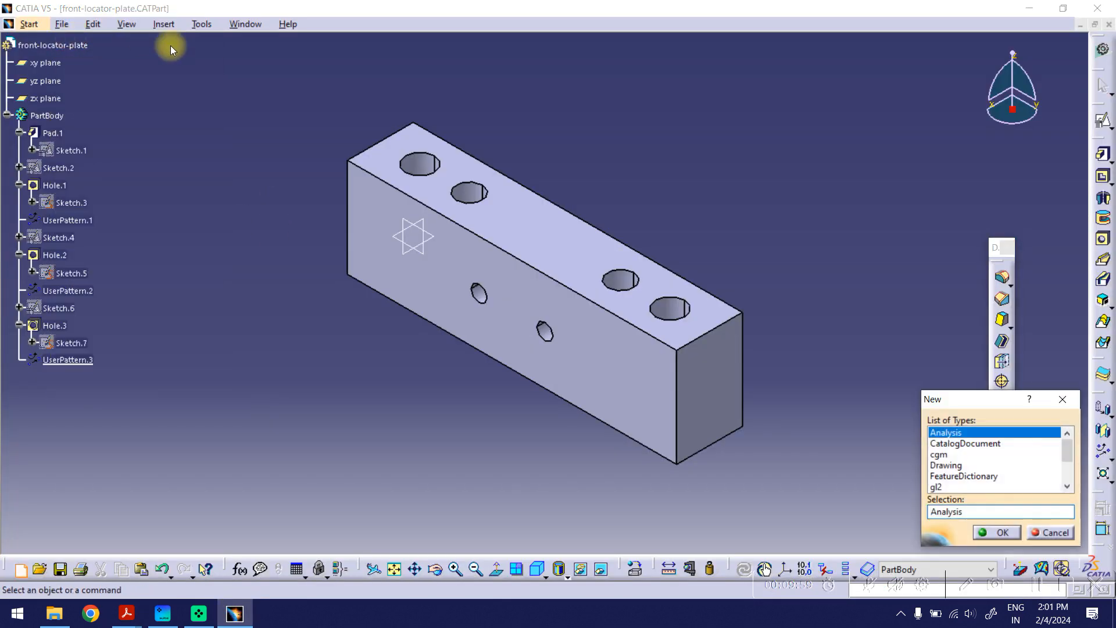
{"action": "scroll", "coordinate": [1060, 472], "scroll_direction": "down", "scroll_amount": 2}
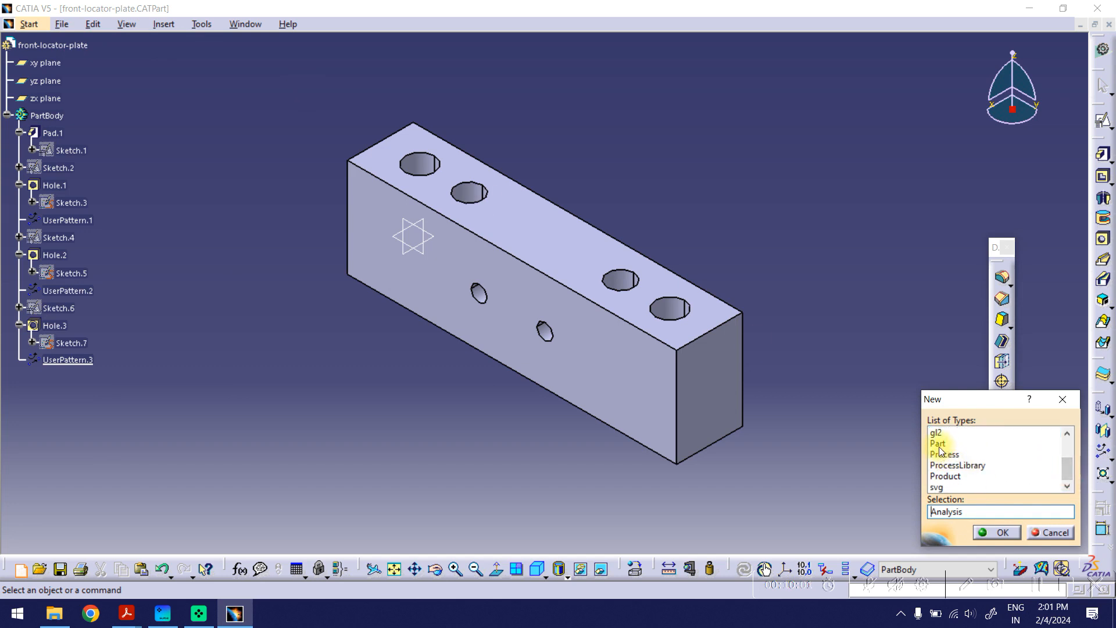
{"action": "left_click", "coordinate": [938, 443]}
{"action": "left_click", "coordinate": [998, 535]}
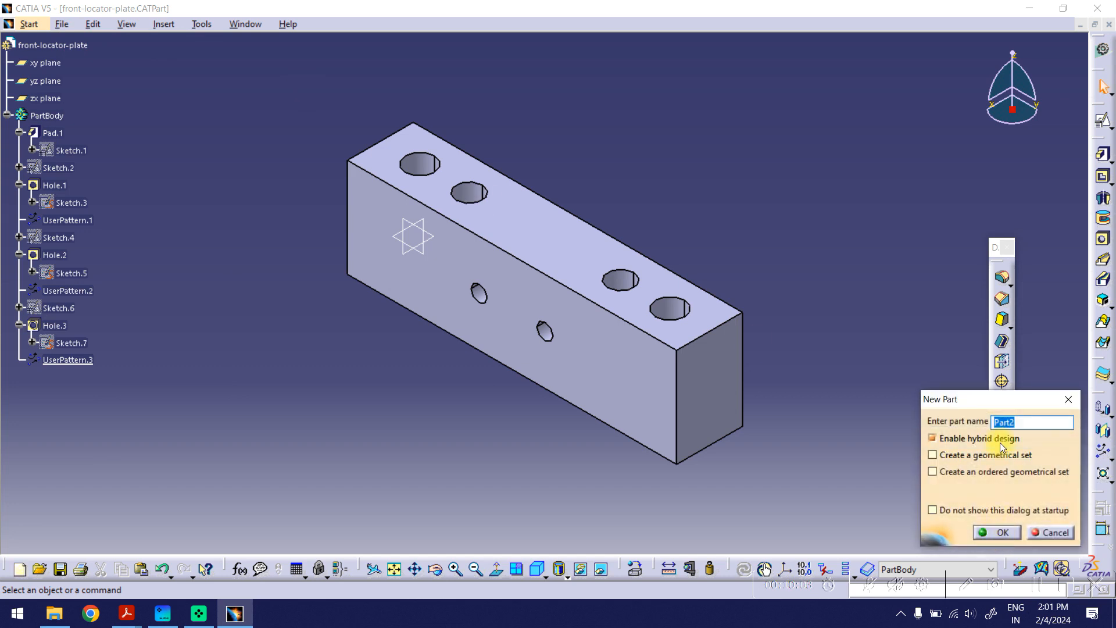
{"action": "mouse_move", "coordinate": [126, 612]}
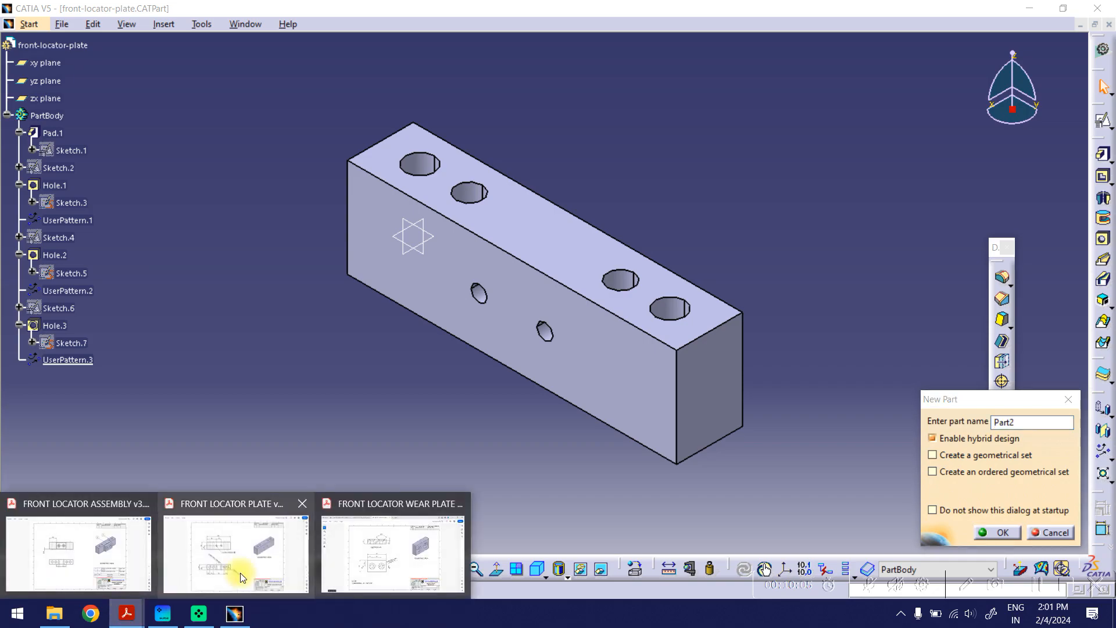
{"action": "left_click", "coordinate": [343, 549]}
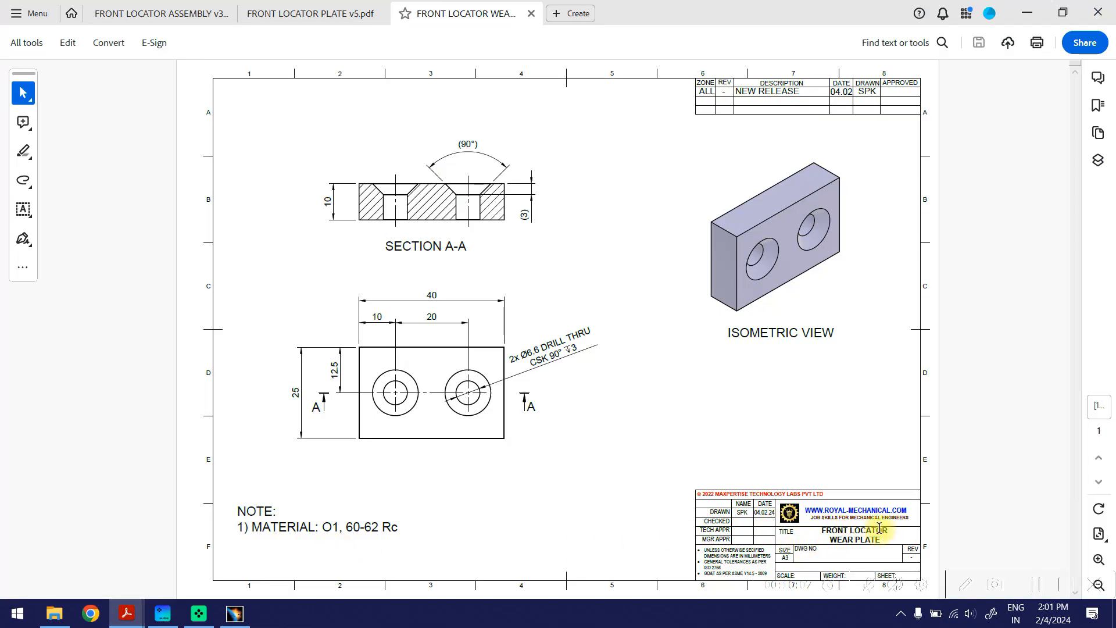
{"action": "left_click", "coordinate": [1026, 12]}
{"action": "left_click", "coordinate": [955, 421]}
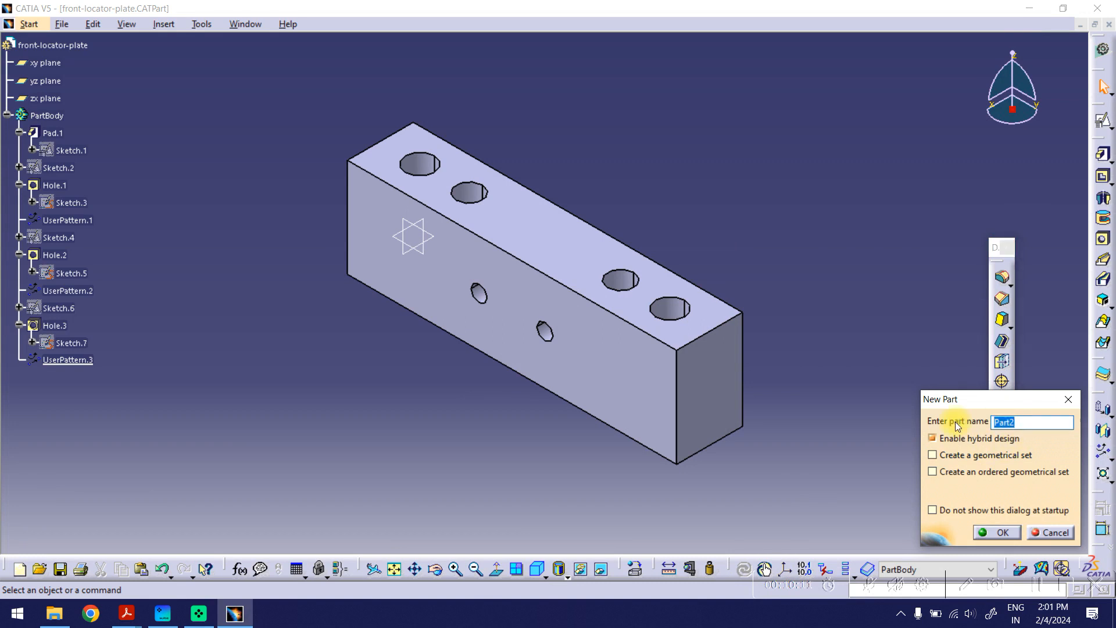
{"action": "type", "text": "front locator"}
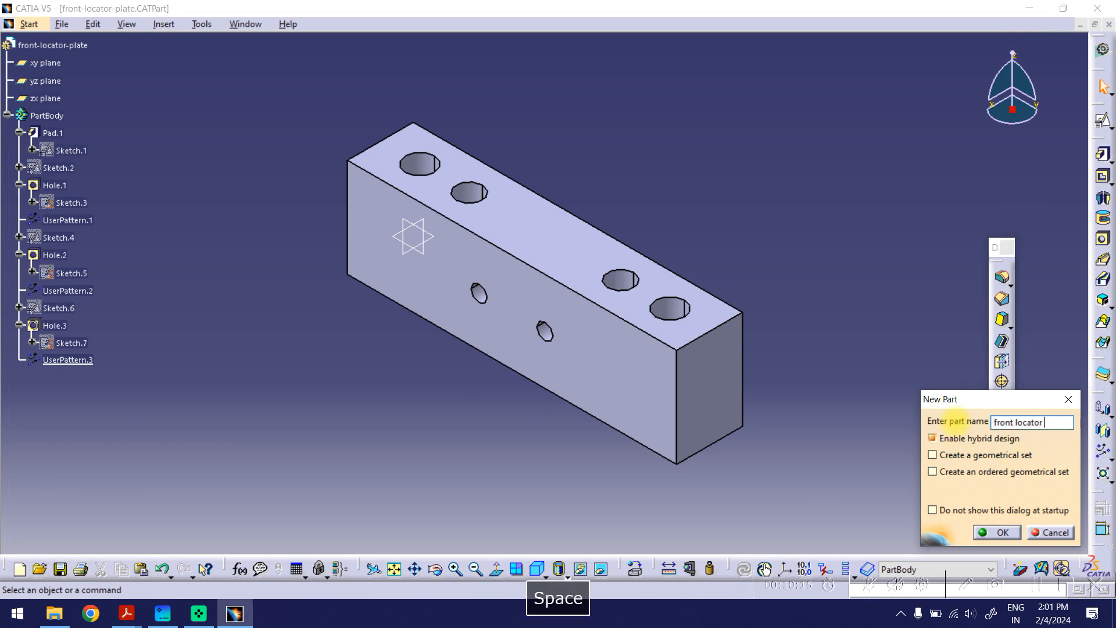
{"action": "type", "text": " wear plate"}
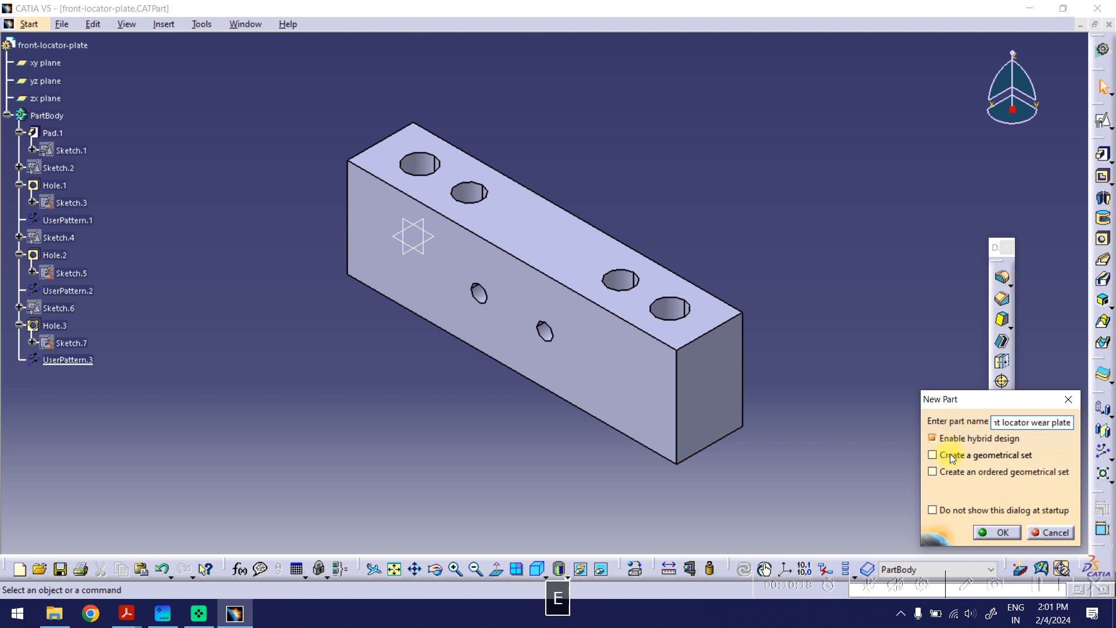
{"action": "left_click", "coordinate": [996, 533]}
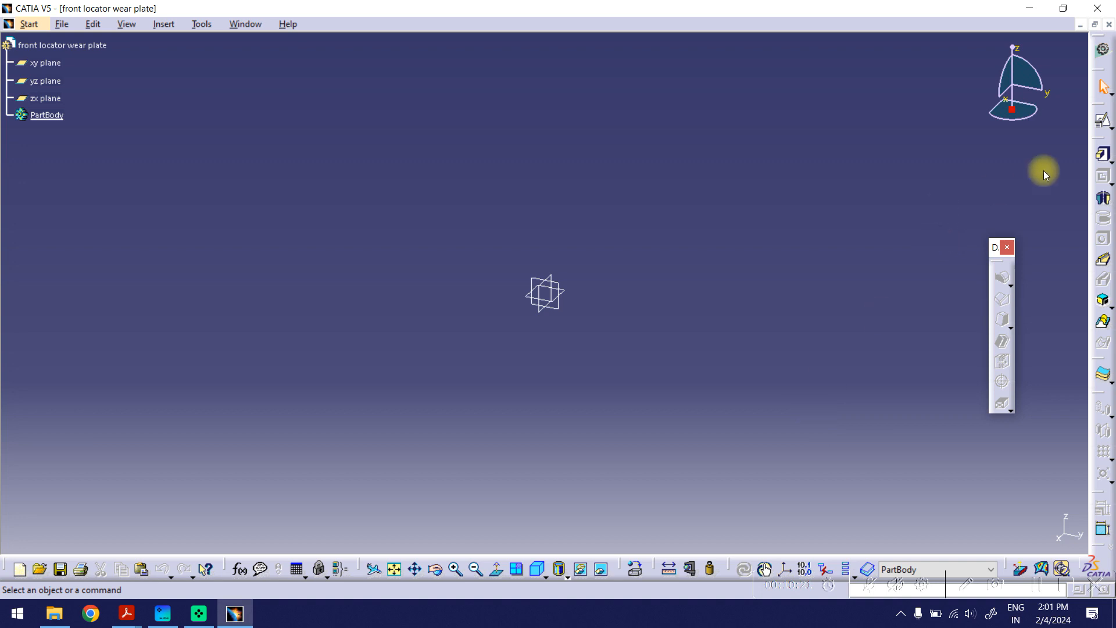
Step: Start a positioned sketch on the yz plane
{"action": "left_click", "coordinate": [1102, 120]}
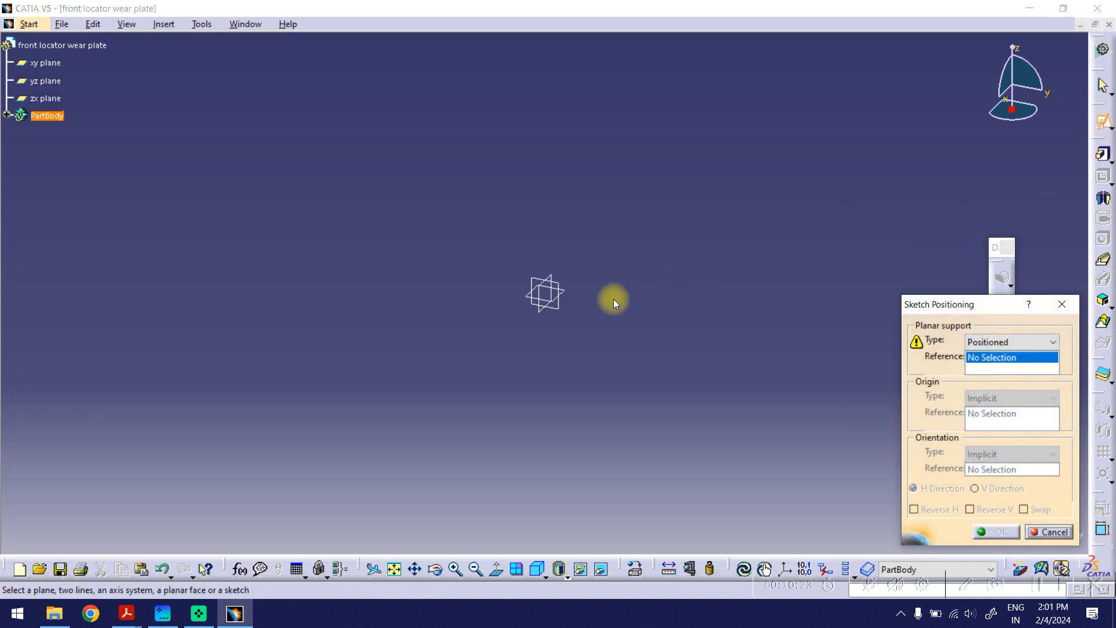
{"action": "left_click", "coordinate": [553, 308]}
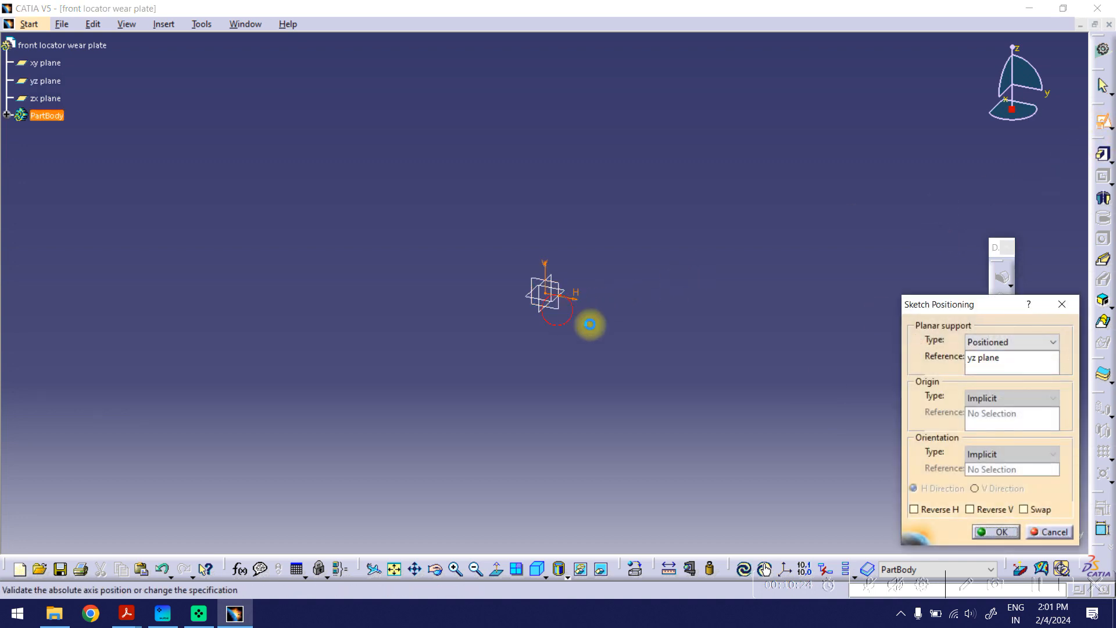
{"action": "left_click", "coordinate": [995, 531]}
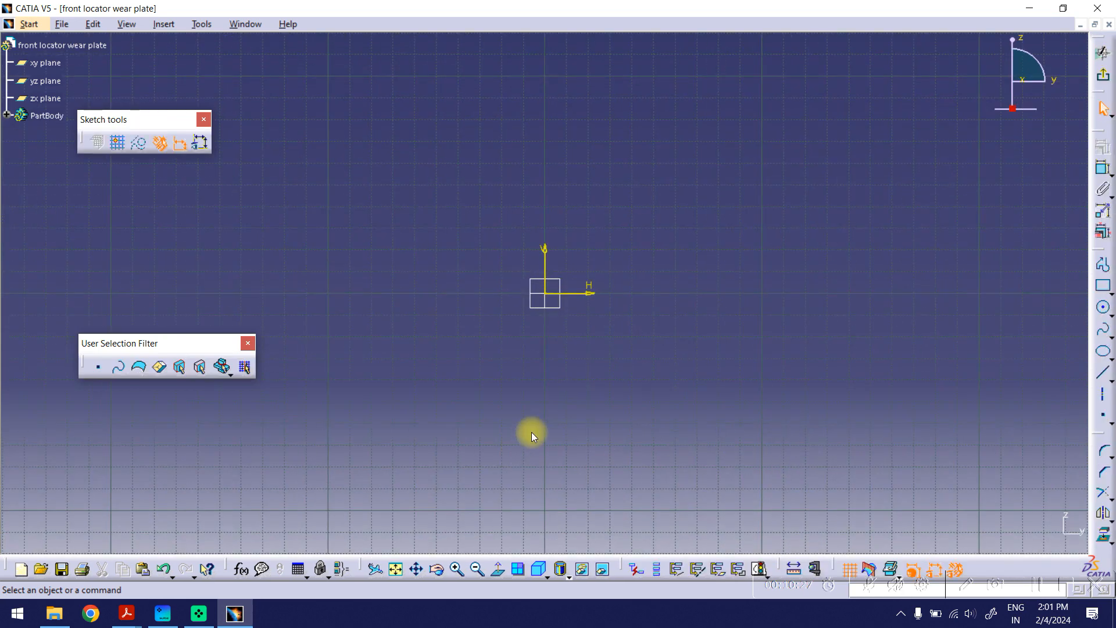
Step: Check the plate outline in the FRONT LOCATOR WEAR PLATE PDF and sketch a rectangle about 77 x 50 mm from the origin
{"action": "mouse_move", "coordinate": [127, 613]}
{"action": "left_click", "coordinate": [356, 560]}
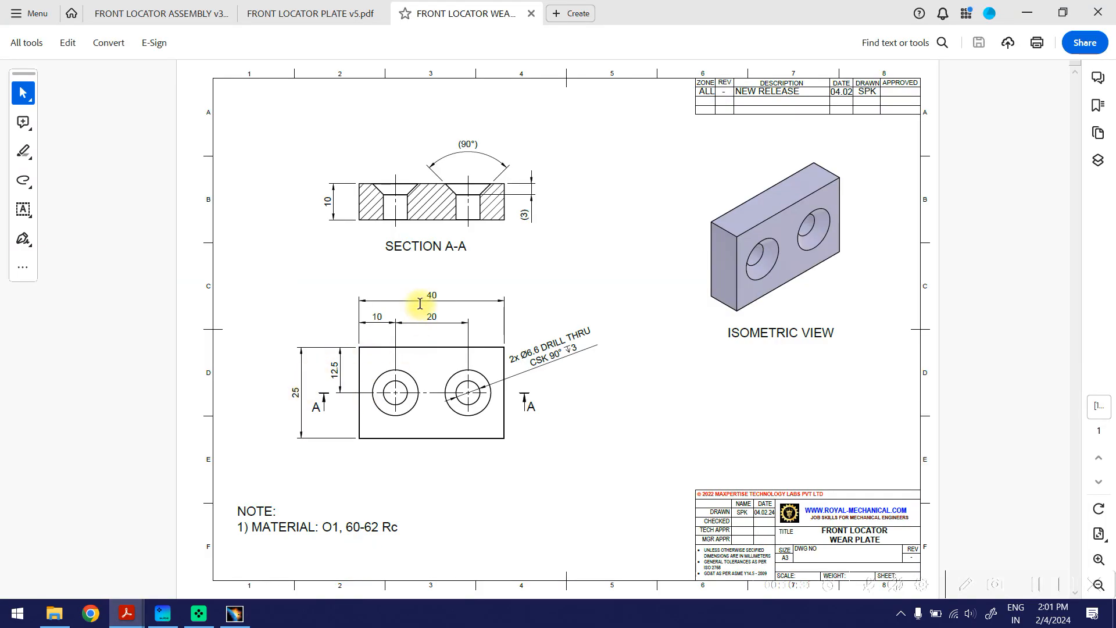
{"action": "left_click", "coordinate": [1027, 15]}
{"action": "left_click", "coordinate": [1103, 286]}
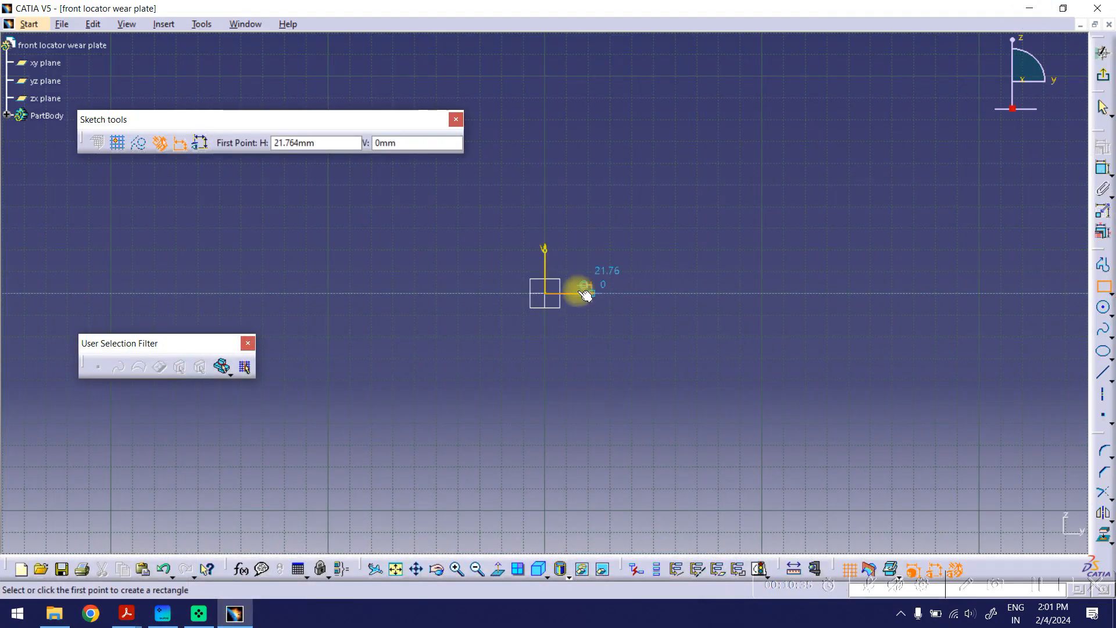
{"action": "left_click", "coordinate": [544, 293]}
{"action": "left_click", "coordinate": [712, 185]}
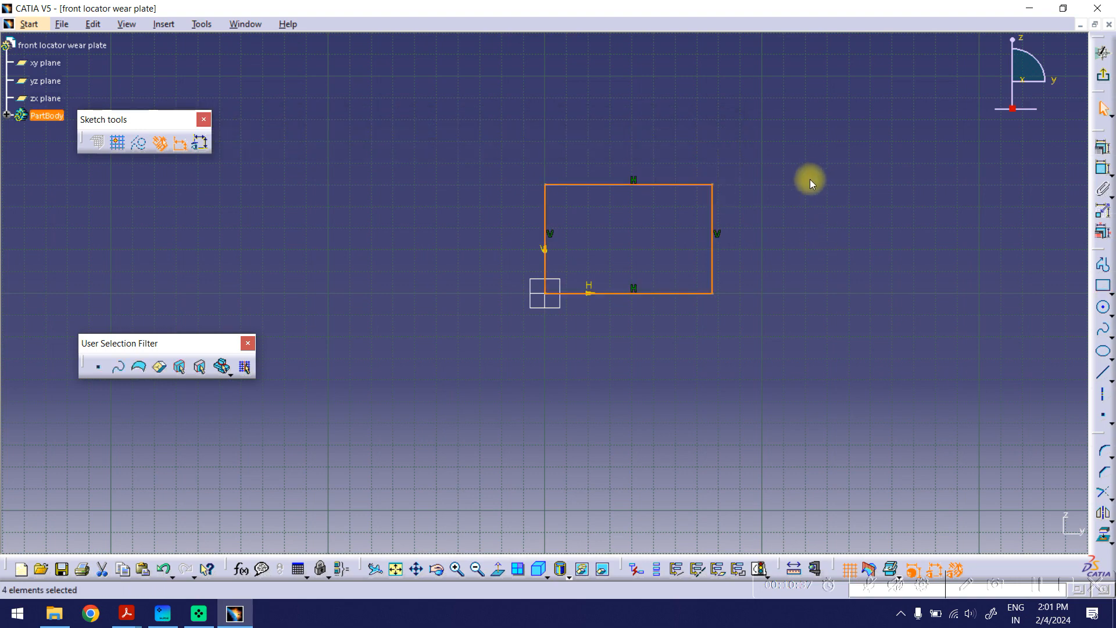
Step: Dimension the rectangle's height and width
{"action": "middle_click_drag", "start_coordinate": [865, 151], "coordinate": [799, 255]}
{"action": "left_click", "coordinate": [1099, 167]}
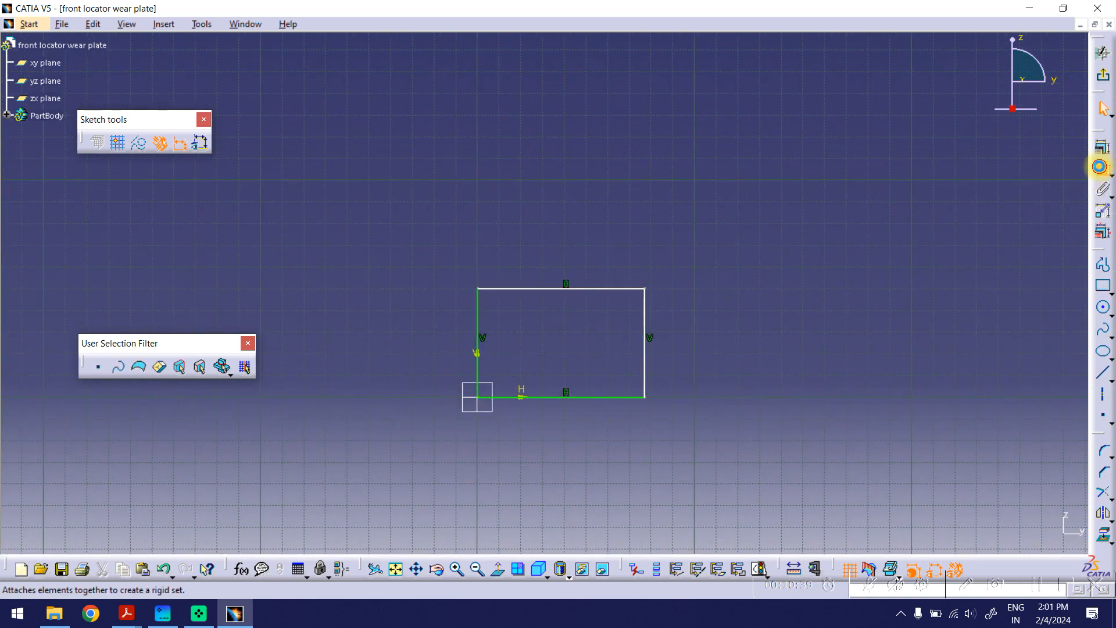
{"action": "left_click", "coordinate": [477, 319]}
{"action": "left_click", "coordinate": [431, 315]}
{"action": "left_click", "coordinate": [523, 289]}
{"action": "left_click", "coordinate": [530, 244]}
Step: Check the plate's height in the FRONT LOCATOR WEAR PLATE PDF and set the rectangle's height to 25 mm
{"action": "double_click", "coordinate": [430, 360]}
{"action": "mouse_move", "coordinate": [129, 613]}
{"action": "left_click", "coordinate": [361, 559]}
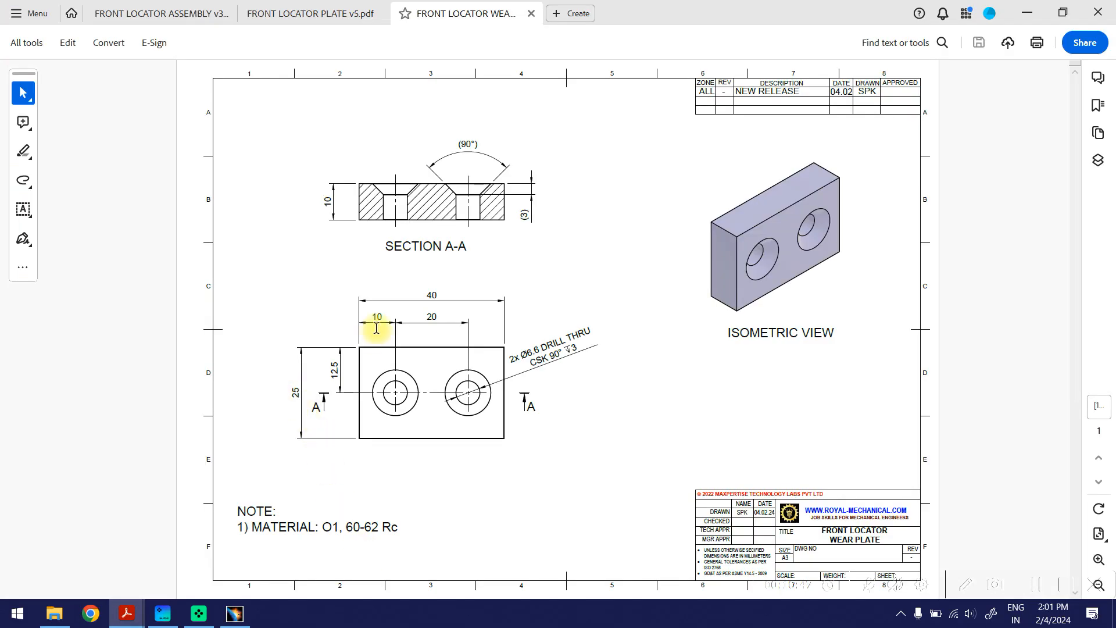
{"action": "left_click", "coordinate": [1027, 12]}
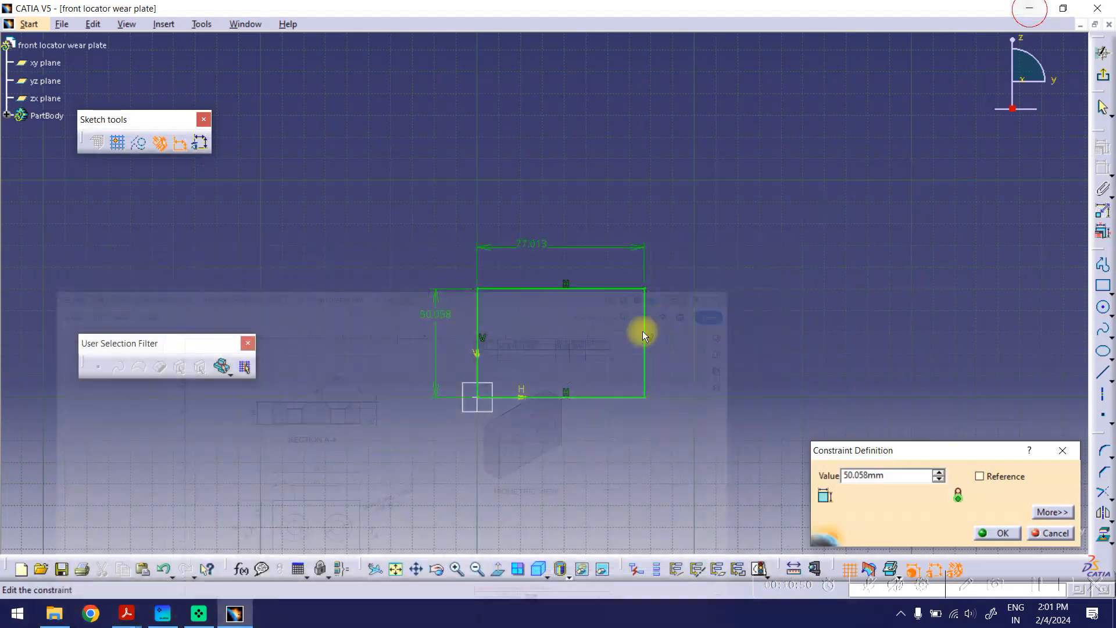
{"action": "left_click_drag", "start_coordinate": [895, 477], "coordinate": [814, 476]}
{"action": "type", "text": "25"}
{"action": "key", "text": "Return"}
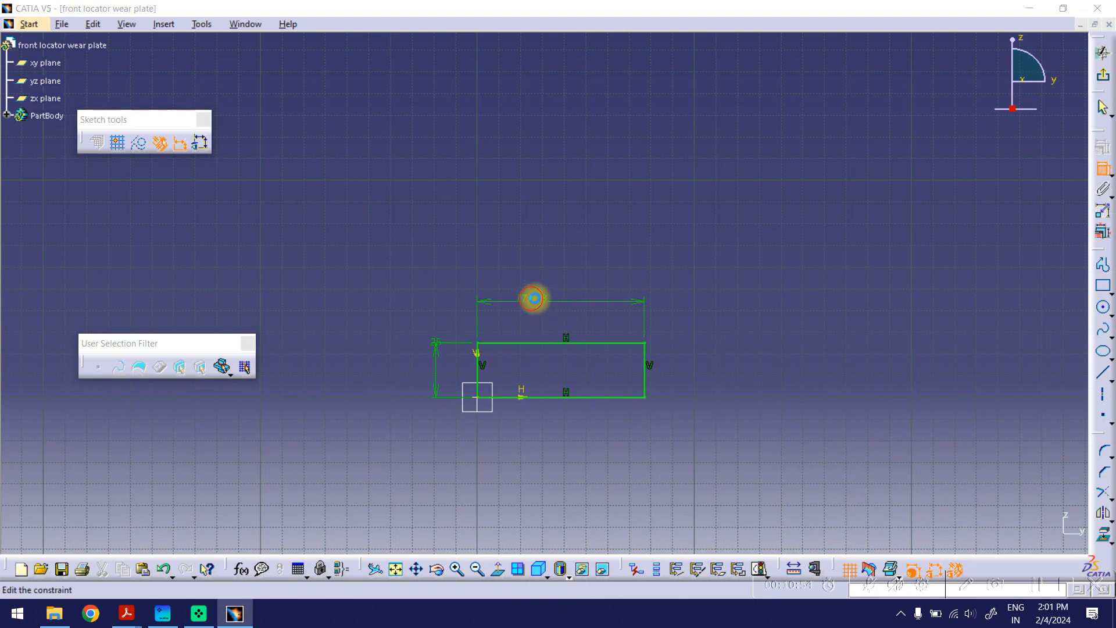
Step: Set the rectangle's width to 40 mm and exit the sketch
{"action": "double_click", "coordinate": [530, 298]}
{"action": "type", "text": "40"}
{"action": "key", "text": "Return"}
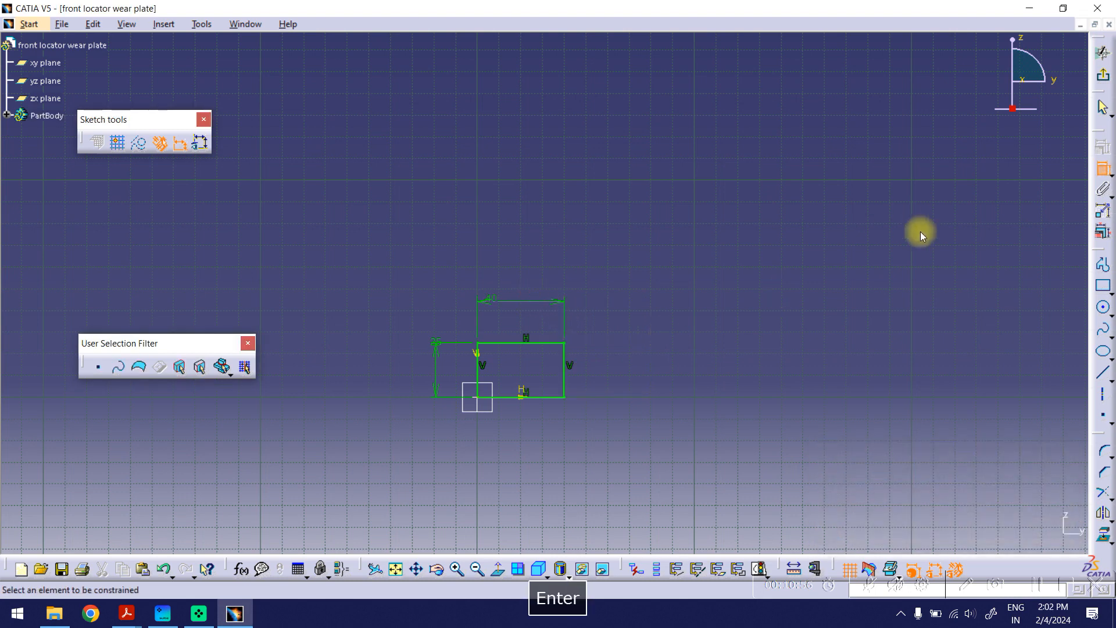
{"action": "left_click", "coordinate": [635, 315]}
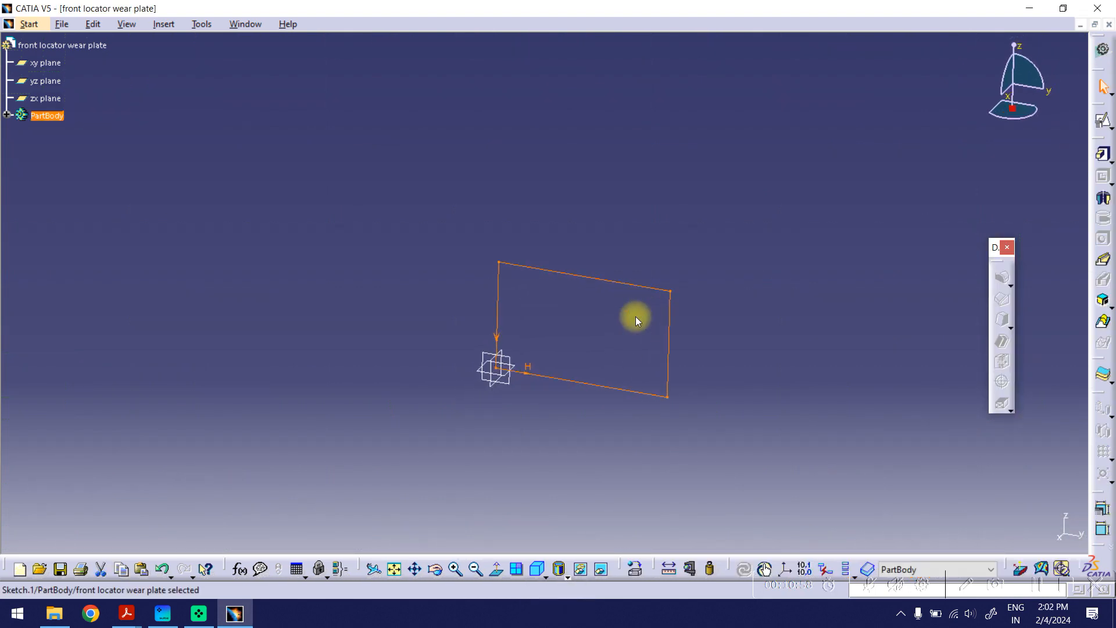
Step: Check the plate's thickness in the FRONT LOCATOR WEAR PLATE PDF and pad the rectangle sketch by 10 mm
{"action": "left_click", "coordinate": [1102, 158]}
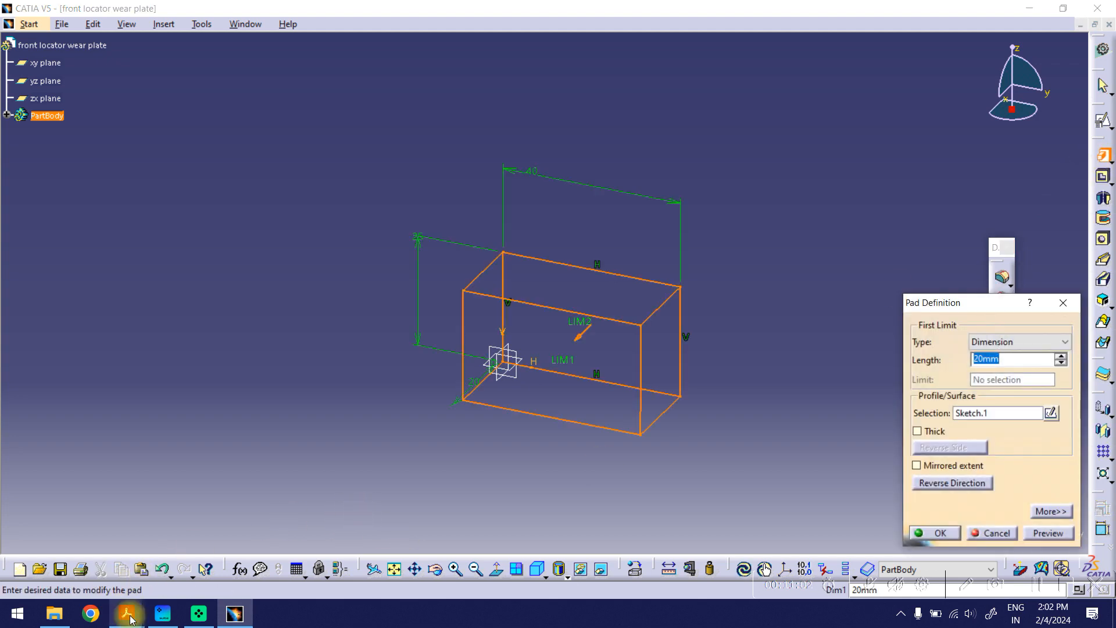
{"action": "mouse_move", "coordinate": [126, 613]}
{"action": "left_click", "coordinate": [381, 548]}
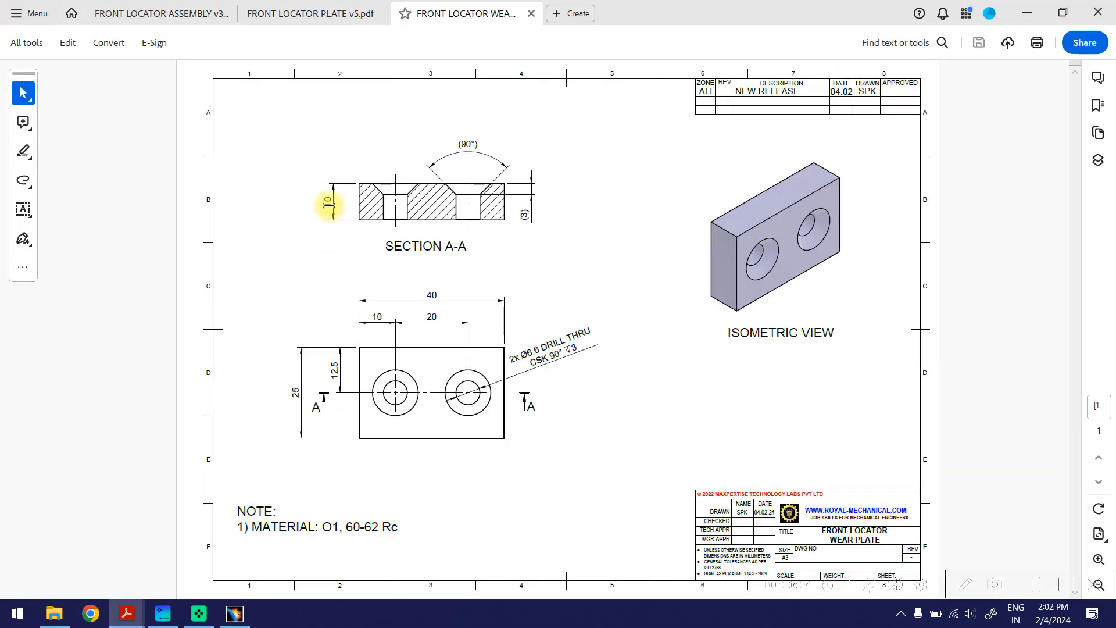
{"action": "left_click", "coordinate": [1027, 13]}
{"action": "double_click", "coordinate": [1009, 358]}
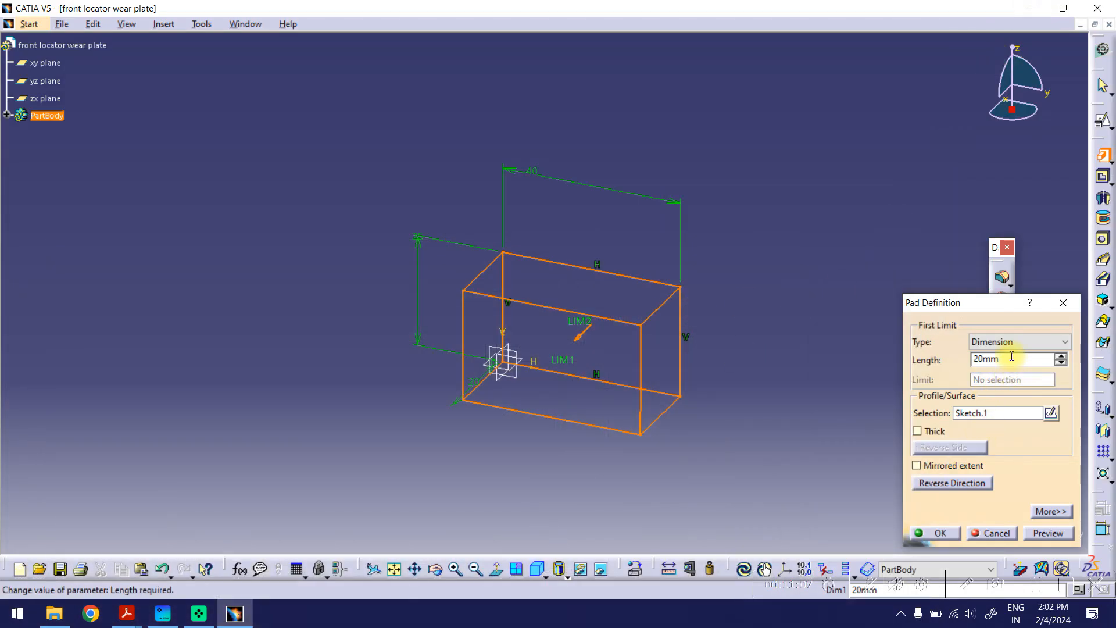
{"action": "type", "text": "10"}
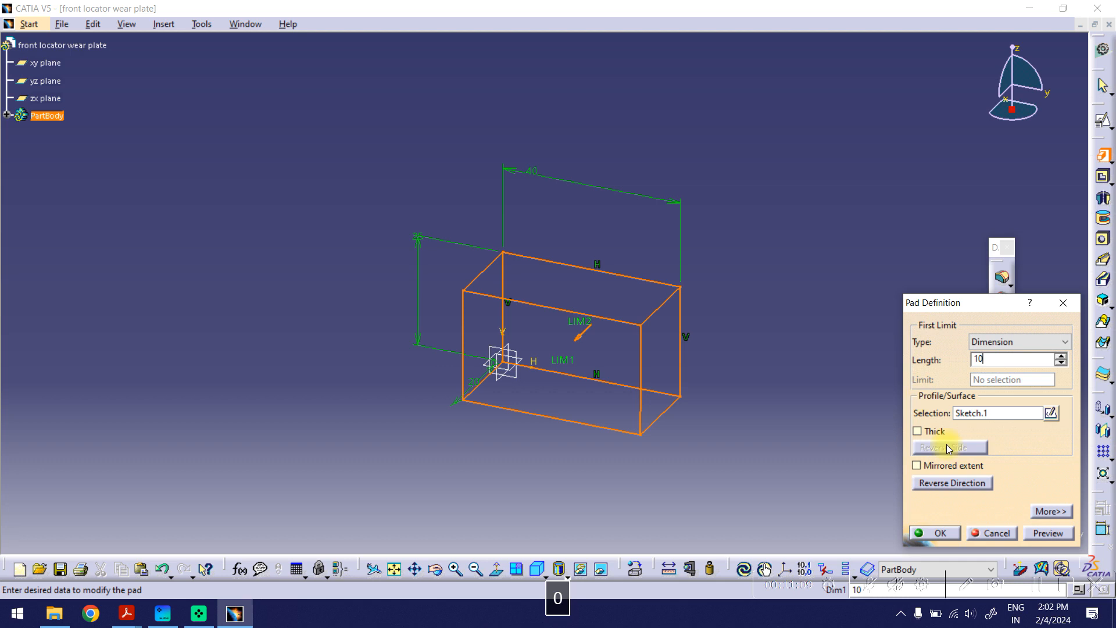
{"action": "left_click", "coordinate": [1032, 529]}
{"action": "left_click", "coordinate": [774, 419]}
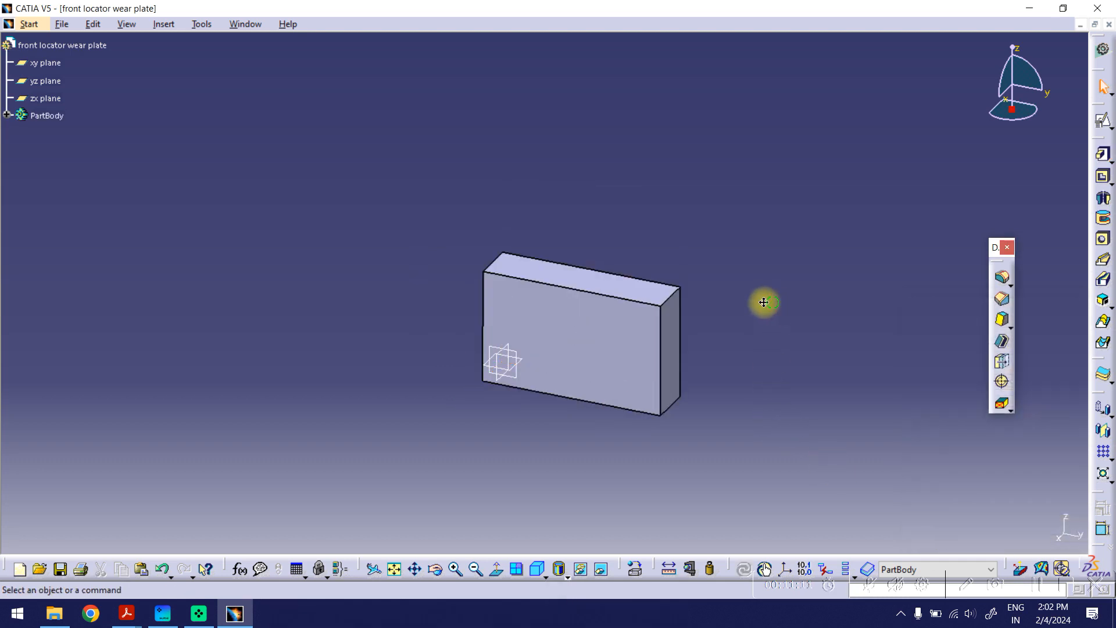
Step: Start a positioned sketch on the plate's large front face
{"action": "middle_click_drag", "start_coordinate": [777, 301], "coordinate": [755, 307]}
{"action": "left_click", "coordinate": [1103, 121]}
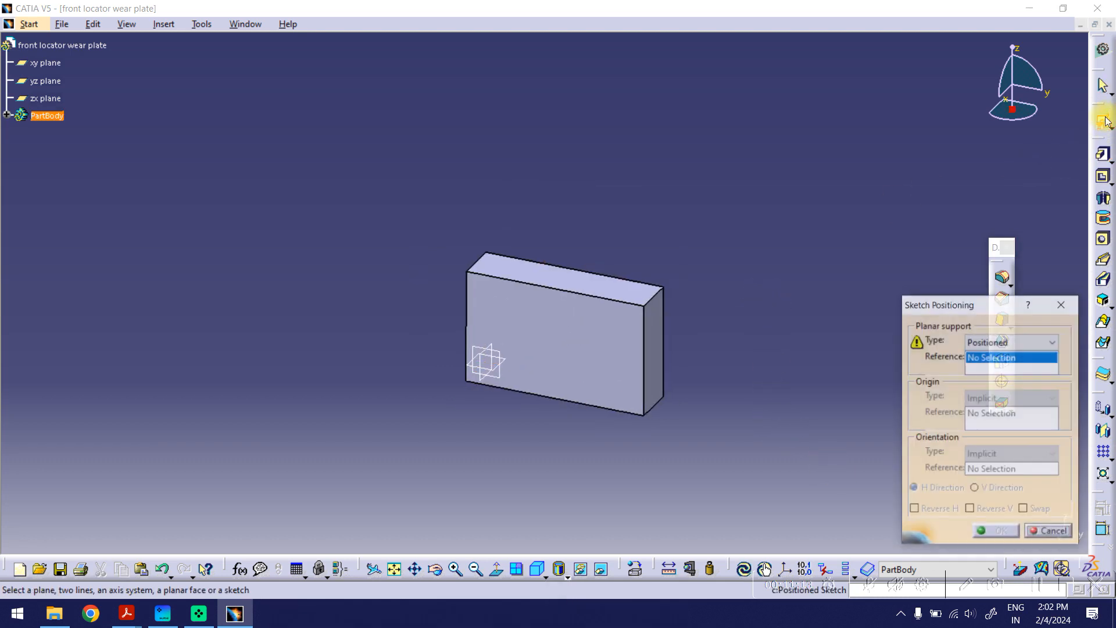
{"action": "left_click", "coordinate": [588, 338]}
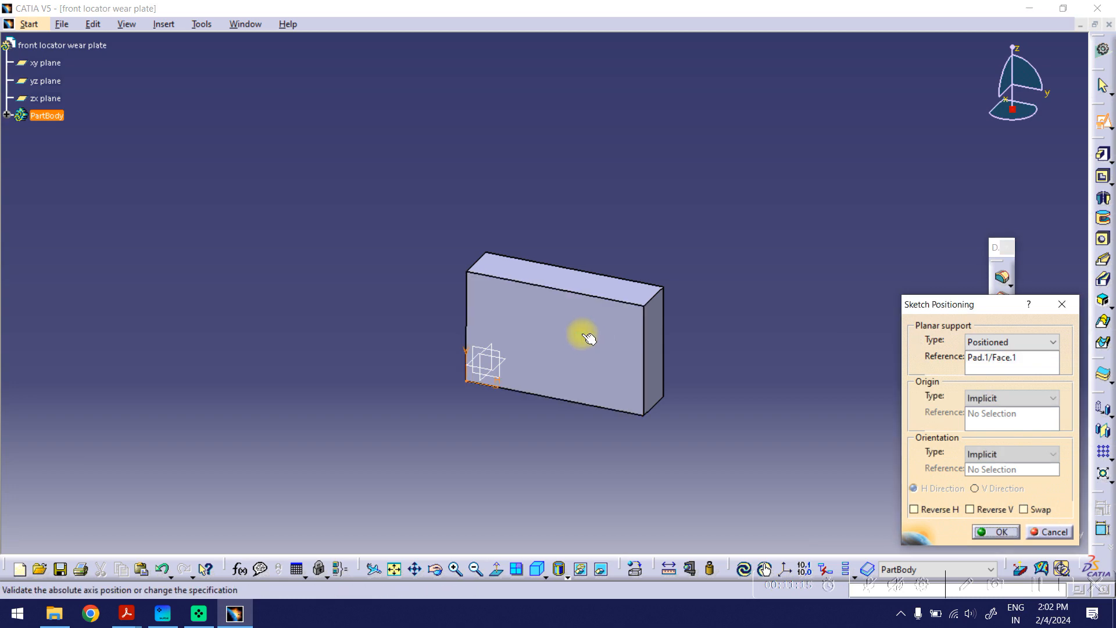
{"action": "left_click", "coordinate": [1000, 532]}
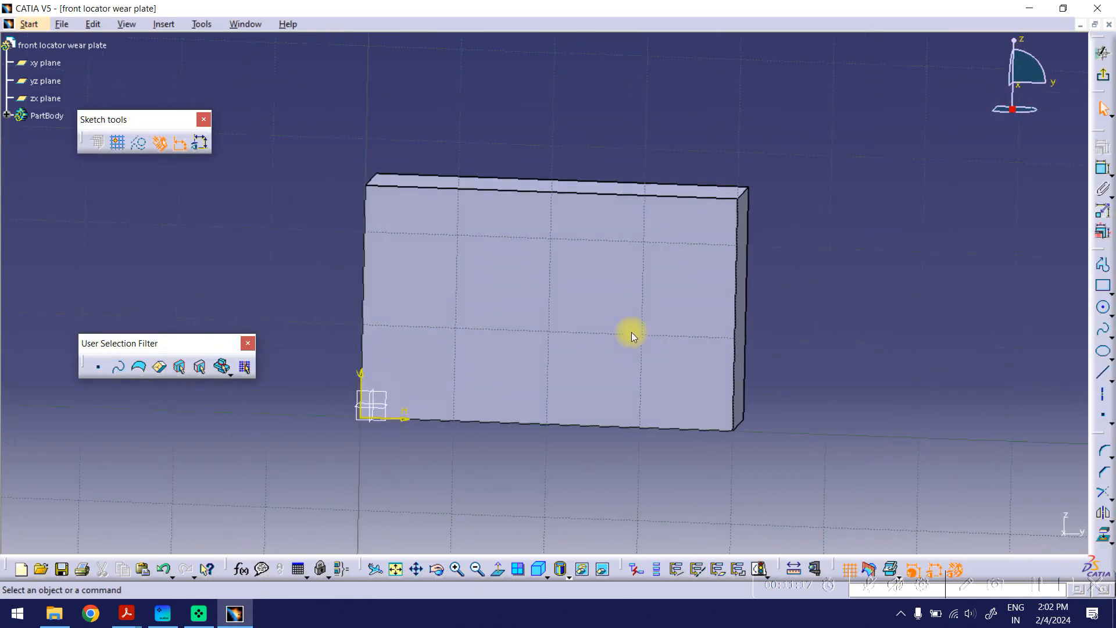
Step: Place two level points about 20.5 mm apart, roughly mid-height on the face, and join them with a horizontal line
{"action": "left_click", "coordinate": [1102, 416]}
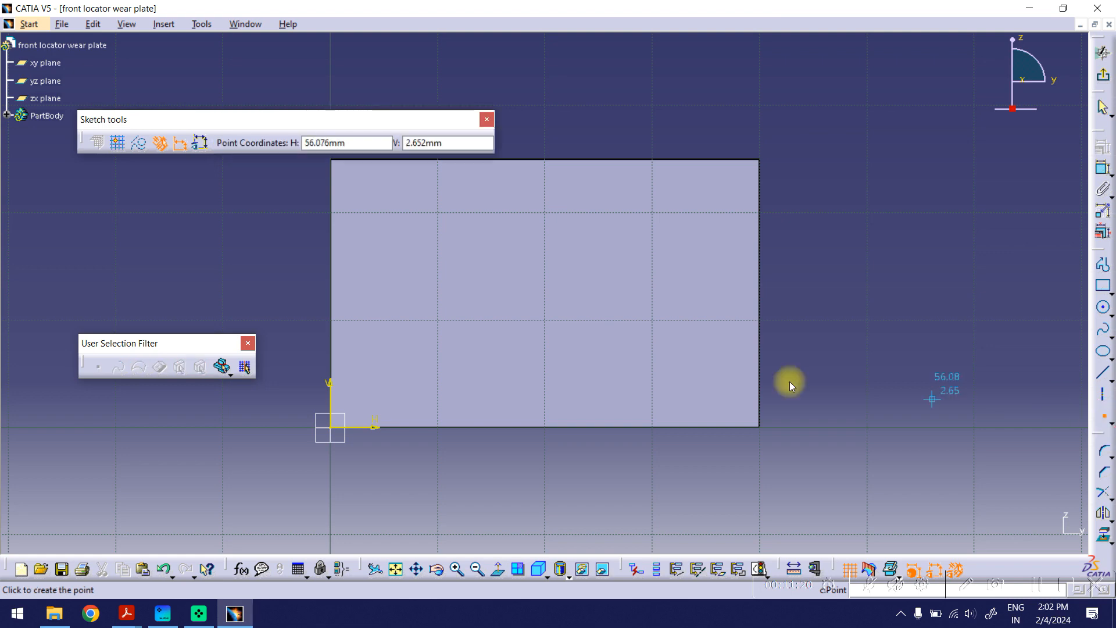
{"action": "left_click", "coordinate": [417, 277]}
{"action": "left_click", "coordinate": [636, 277]}
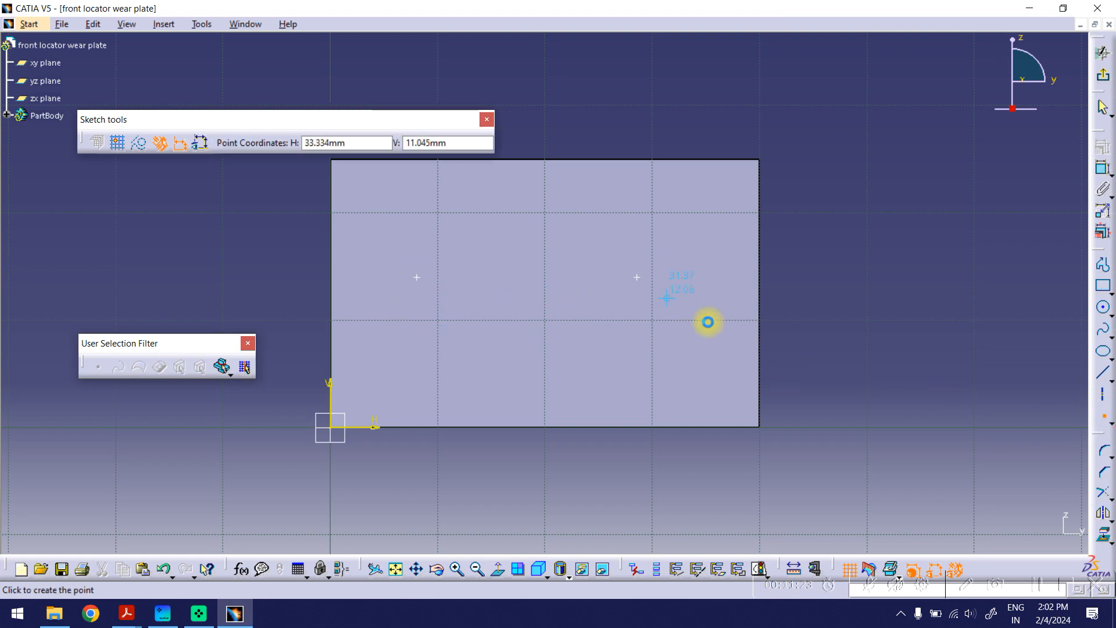
{"action": "left_click", "coordinate": [1102, 373]}
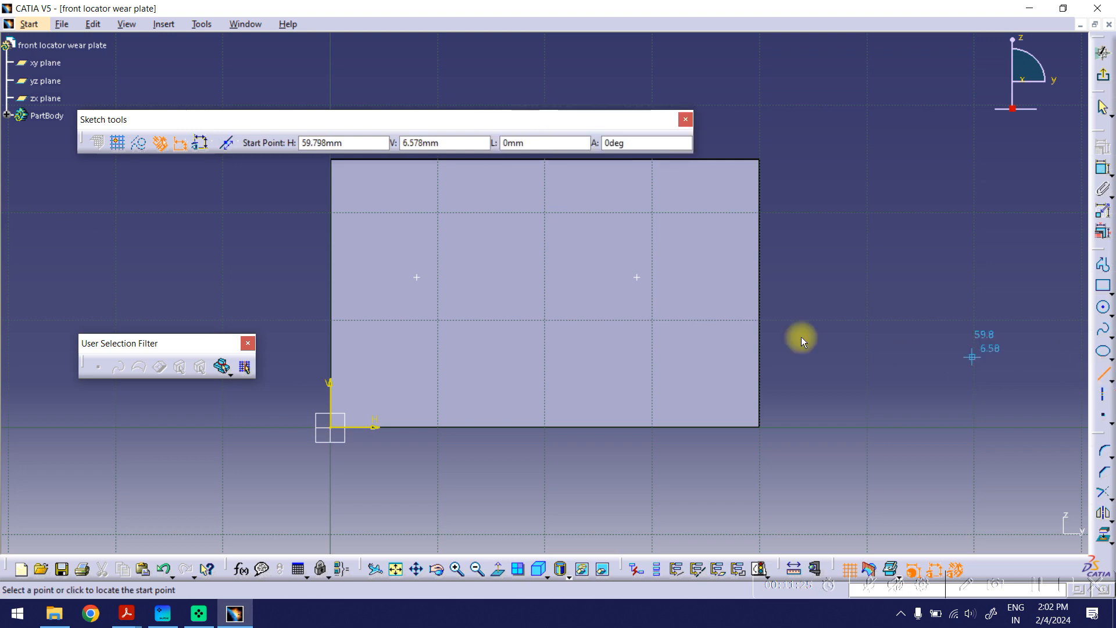
{"action": "left_click", "coordinate": [417, 278]}
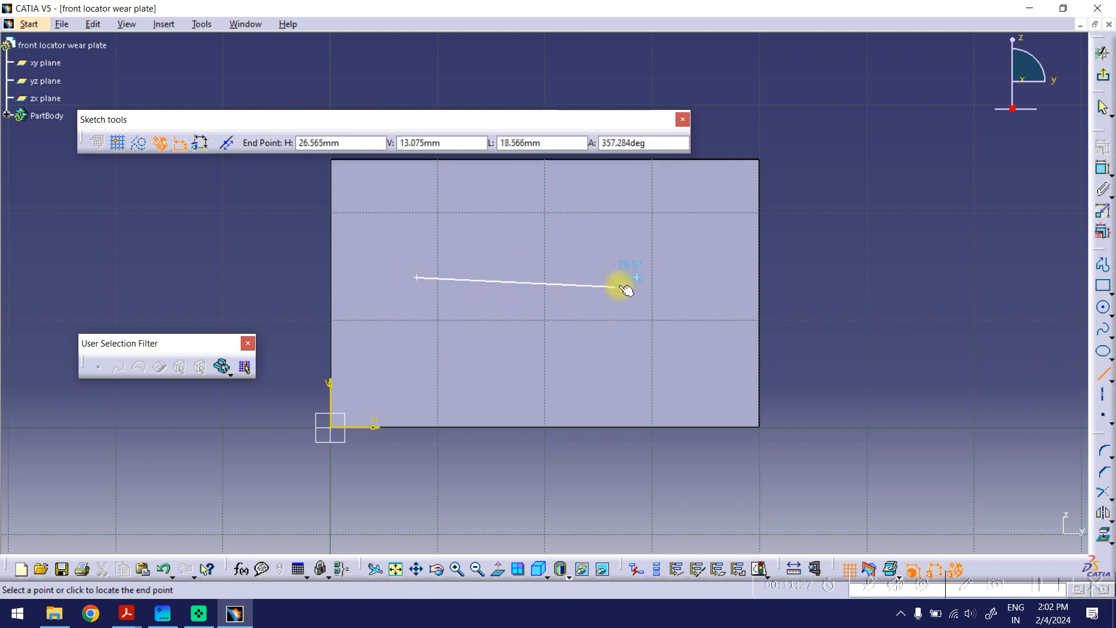
{"action": "left_click", "coordinate": [637, 278]}
{"action": "left_click", "coordinate": [814, 315]}
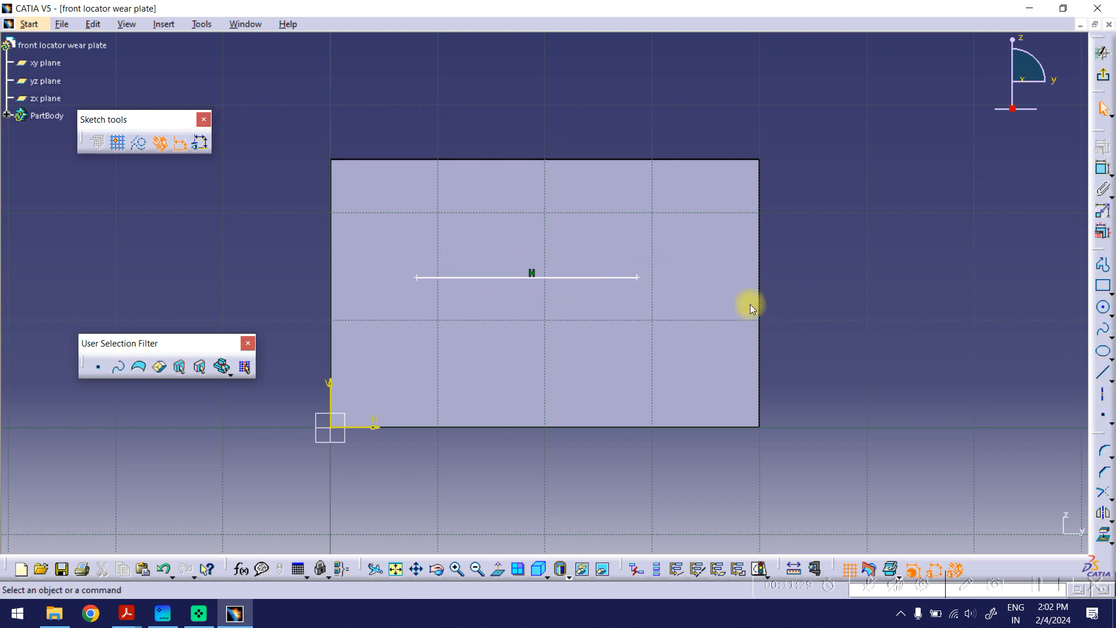
Step: Convert the line between the two points into a construction element
{"action": "right_click", "coordinate": [602, 277]}
{"action": "mouse_move", "coordinate": [697, 501]}
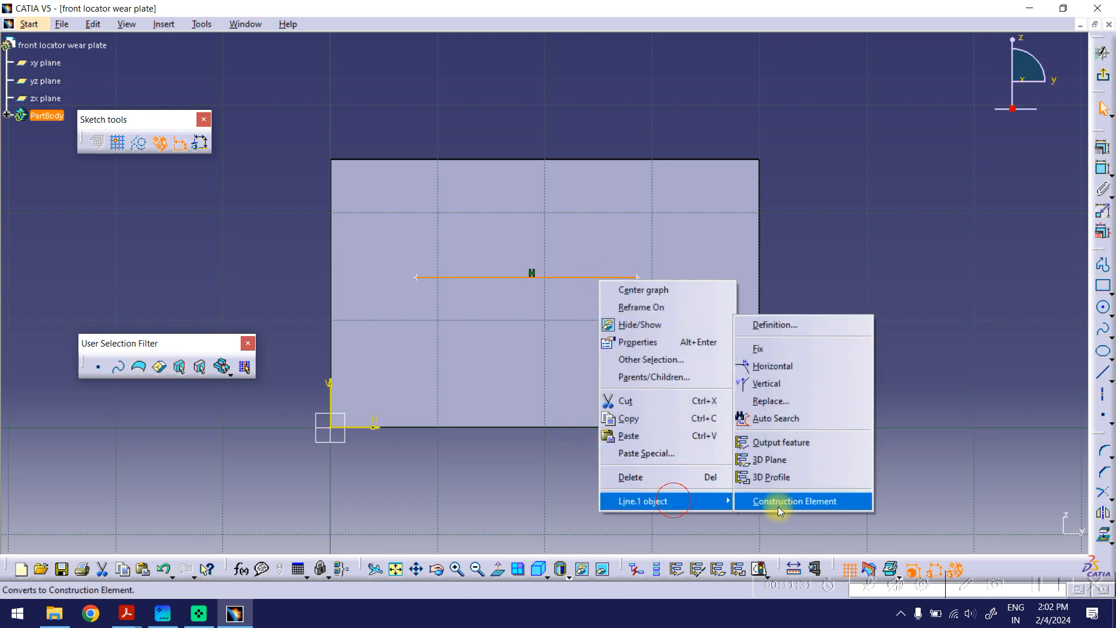
{"action": "left_click", "coordinate": [776, 500]}
{"action": "middle_click_drag", "start_coordinate": [838, 445], "coordinate": [873, 435]}
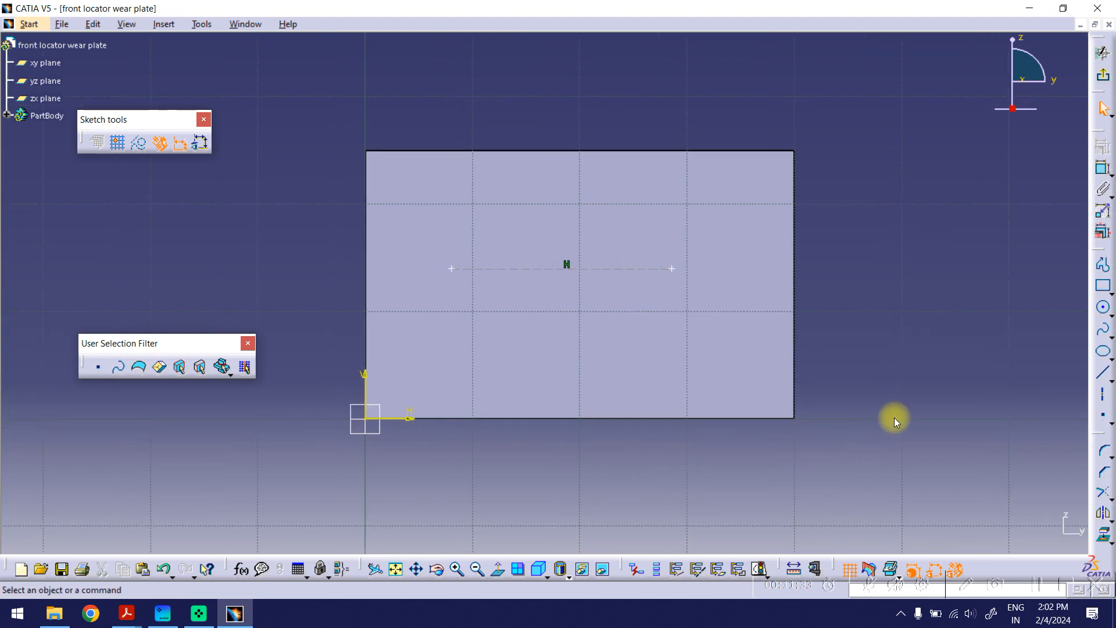
Step: Dimension the construction line's height above the horizontal sketch axis, placing the dimension beside the plate
{"action": "left_click", "coordinate": [1102, 168]}
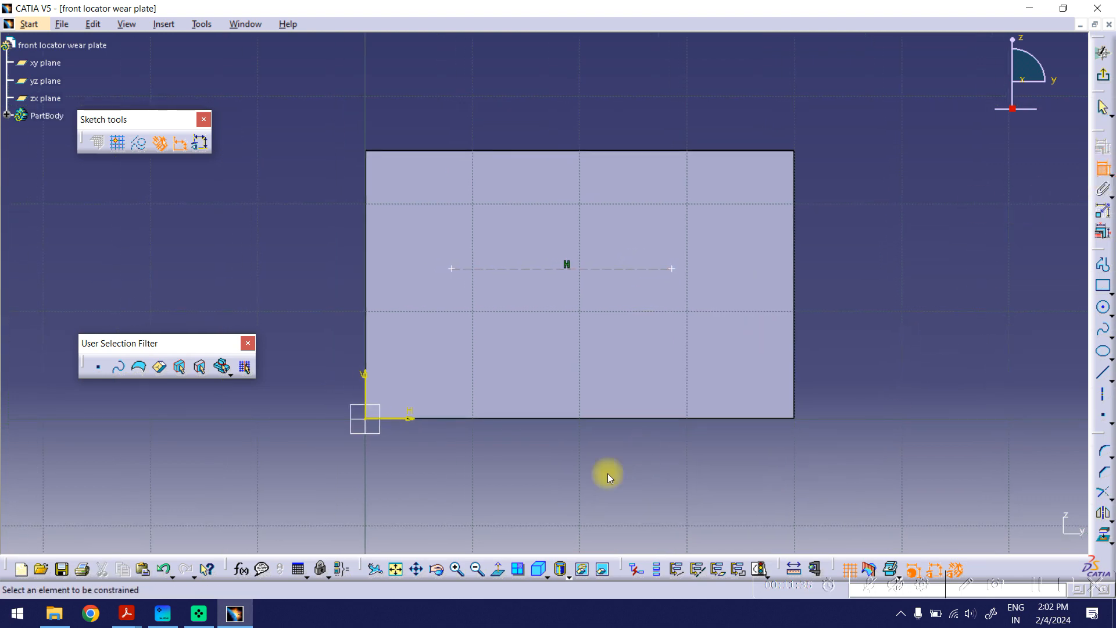
{"action": "left_click", "coordinate": [406, 418]}
{"action": "left_click", "coordinate": [512, 272]}
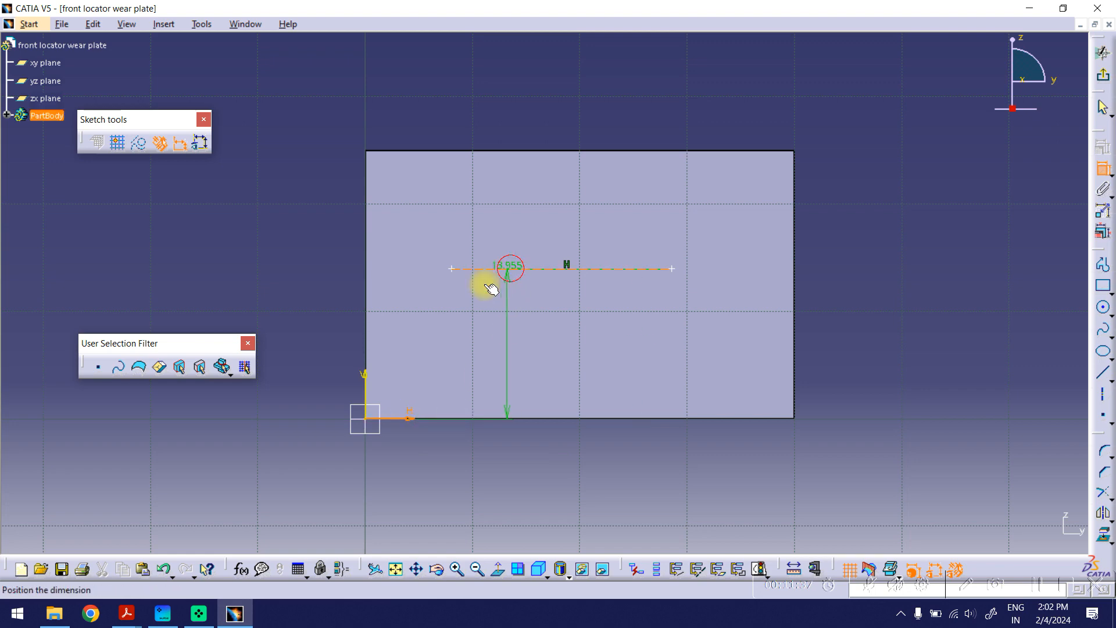
{"action": "left_click", "coordinate": [295, 318]}
Step: Dimension the distance of each of the two points from the vertical sketch axis, placing both dimensions above the plate
{"action": "middle_click_drag", "start_coordinate": [339, 313], "coordinate": [436, 330]}
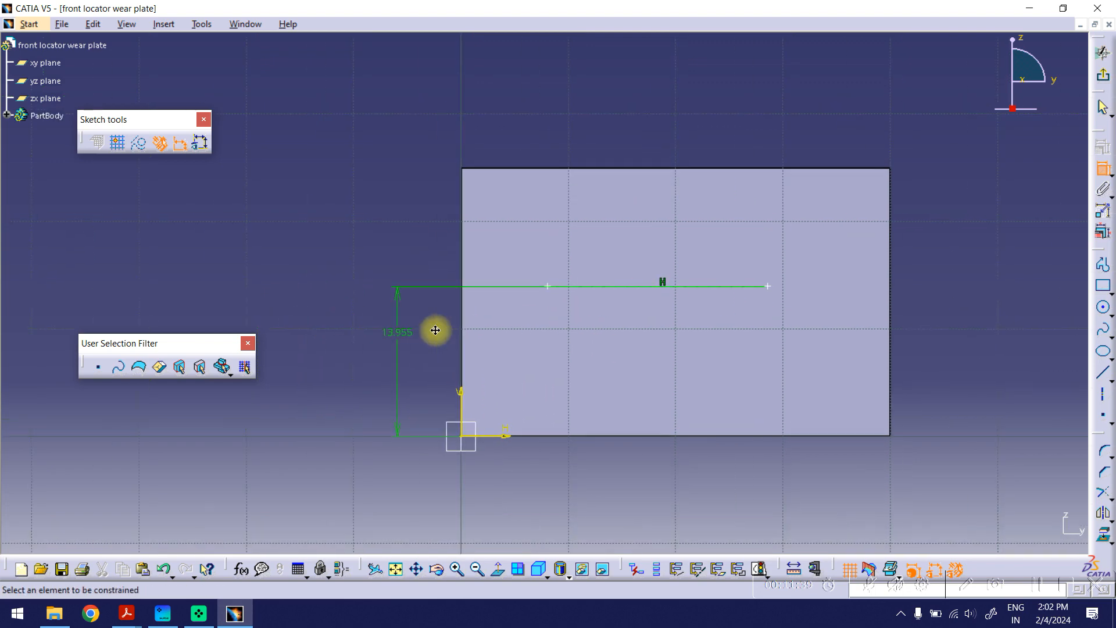
{"action": "left_click", "coordinate": [461, 400]}
{"action": "left_click", "coordinate": [552, 289]}
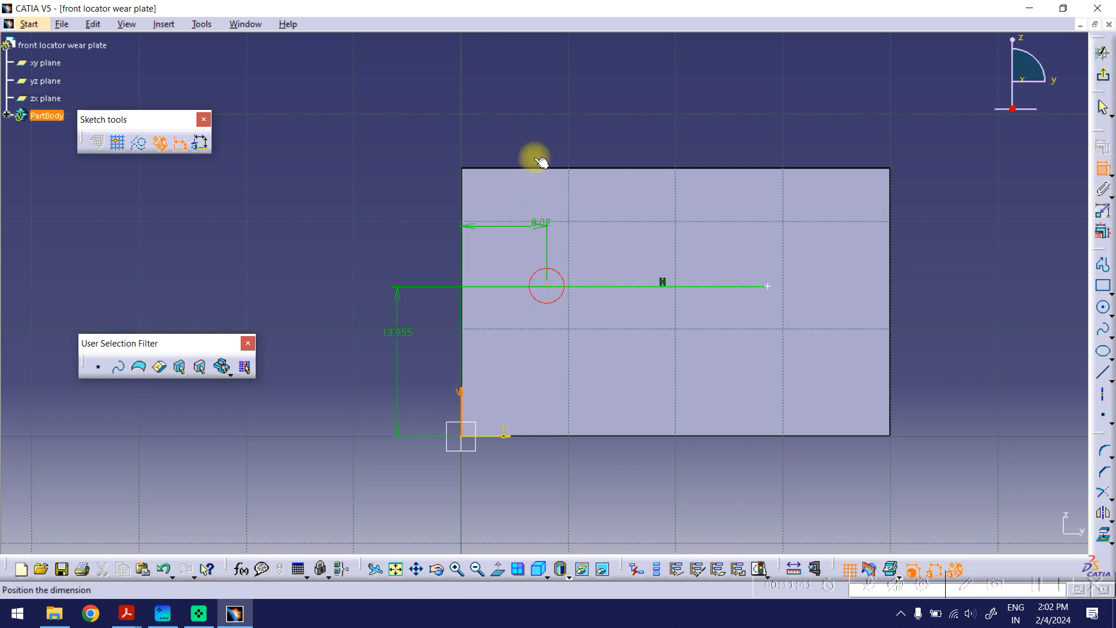
{"action": "left_click", "coordinate": [535, 154]}
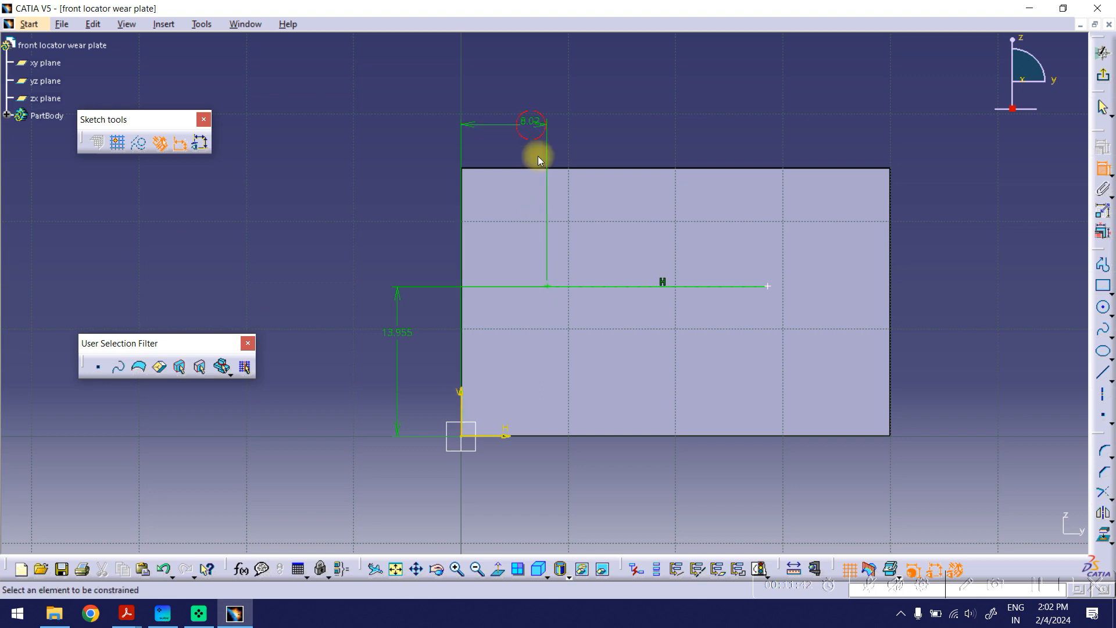
{"action": "left_click", "coordinate": [459, 399]}
{"action": "left_click", "coordinate": [769, 287]}
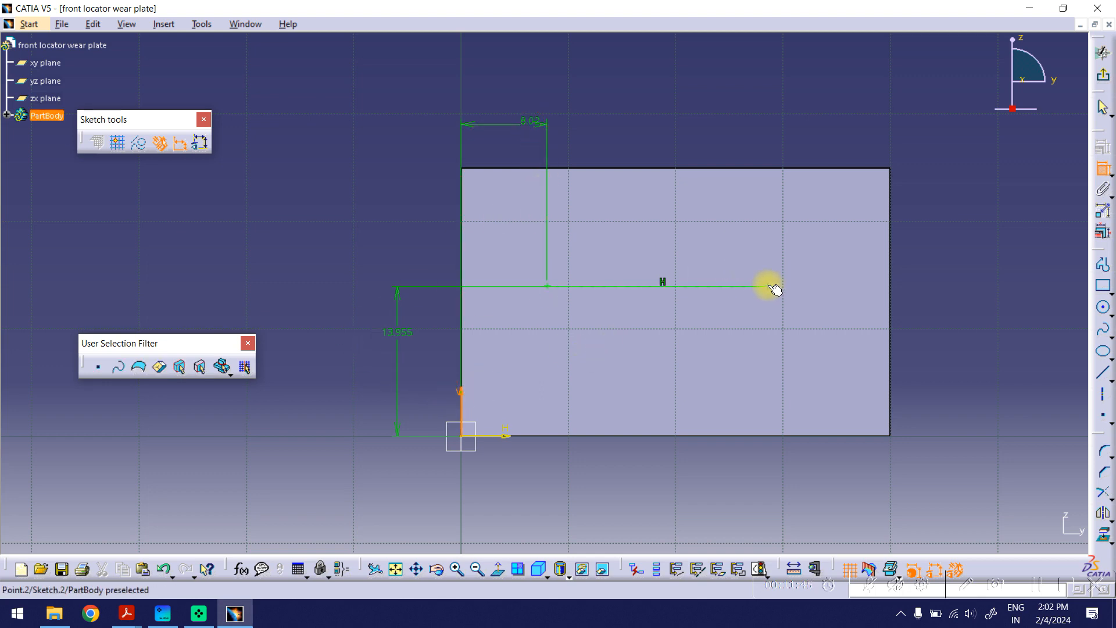
{"action": "left_click", "coordinate": [619, 70]}
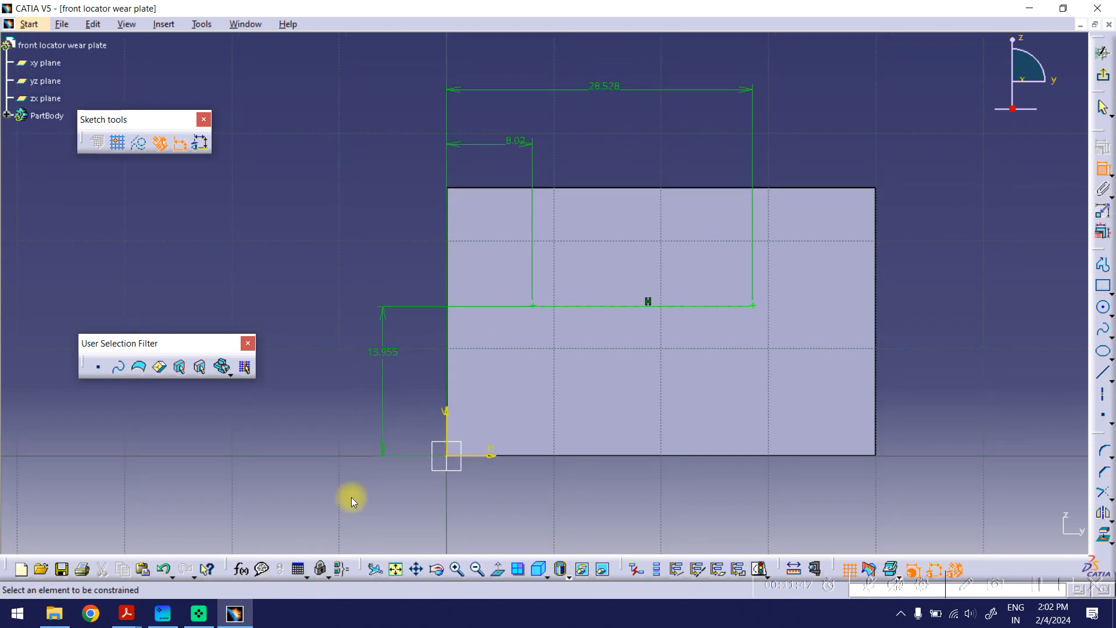
Step: Check the hole positions in the FRONT LOCATOR WEAR PLATE PDF and set the construction line's height to 12.5 mm
{"action": "left_click", "coordinate": [126, 613]}
{"action": "left_click", "coordinate": [341, 562]}
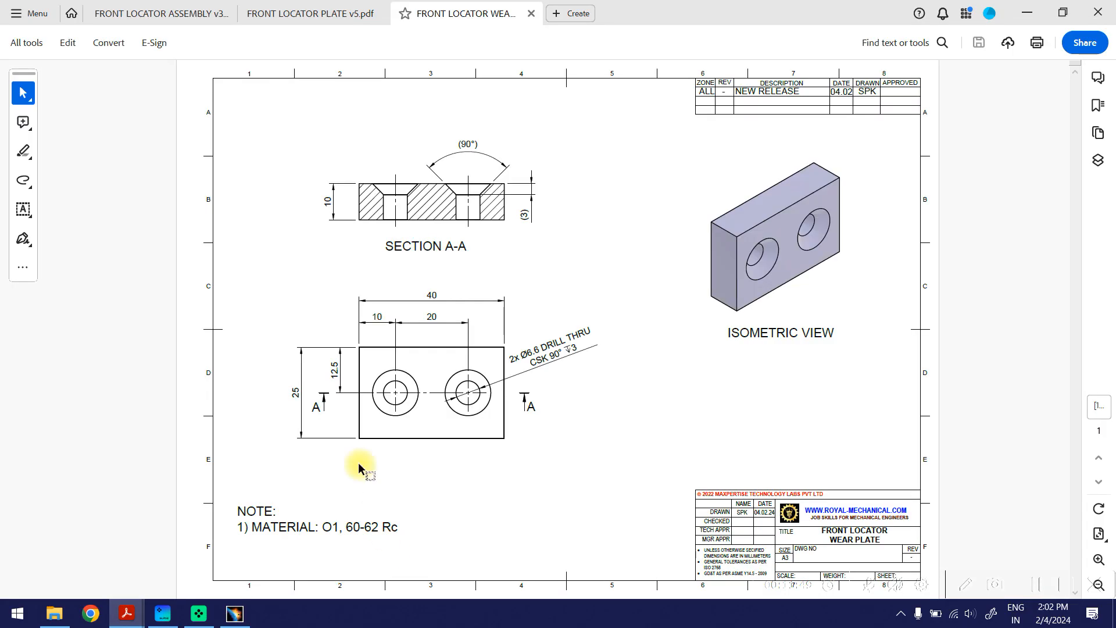
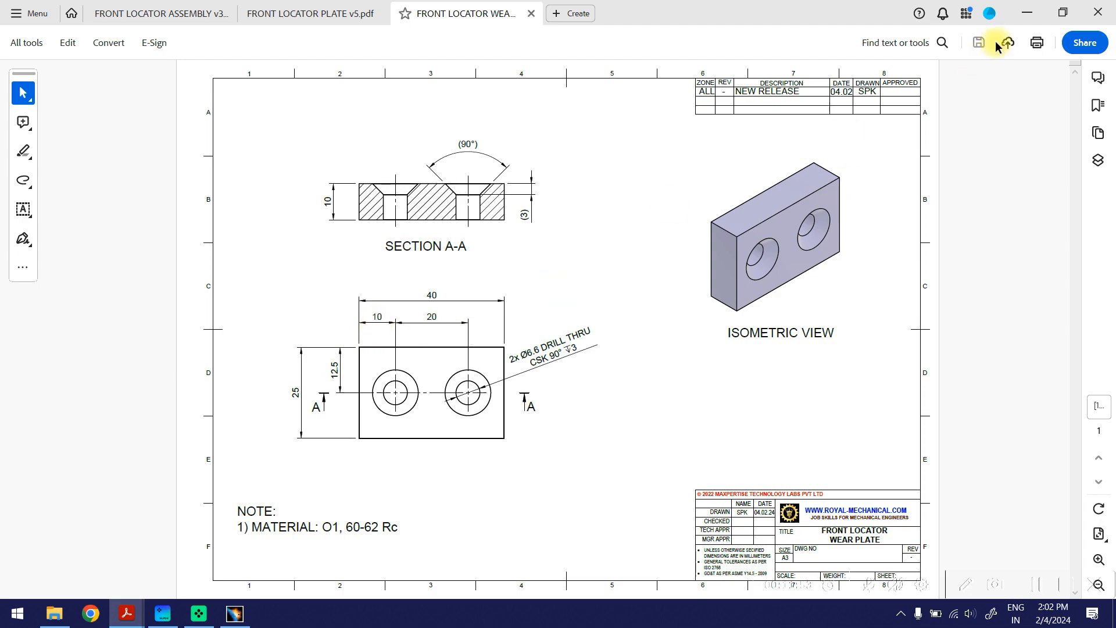
{"action": "left_click", "coordinate": [1026, 13]}
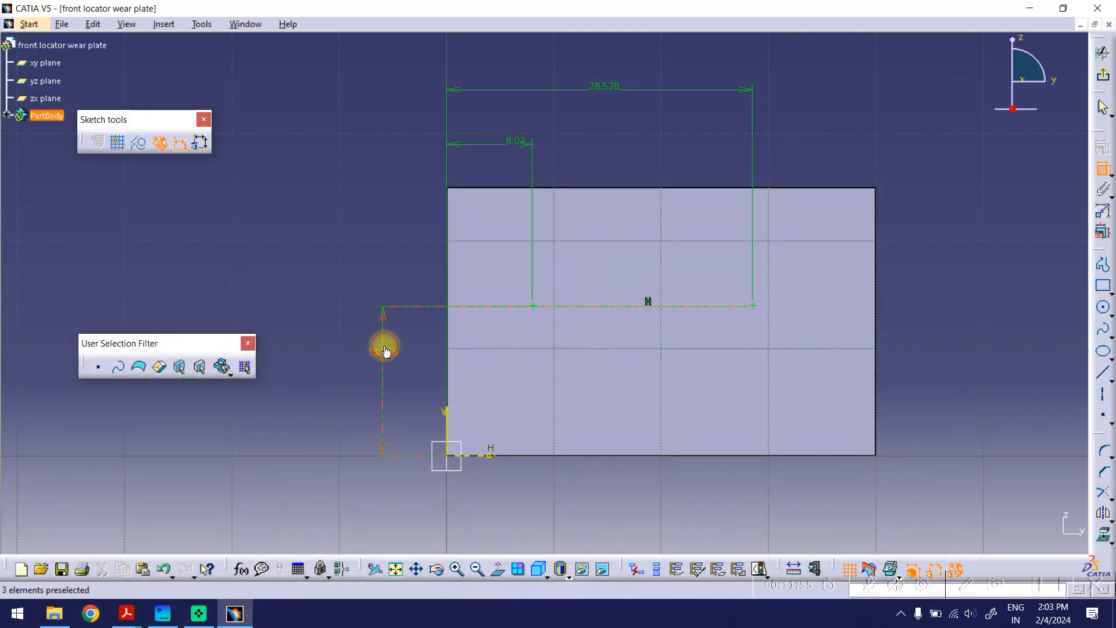
{"action": "double_click", "coordinate": [385, 349]}
{"action": "type", "text": "12.5"}
{"action": "key", "text": "Return"}
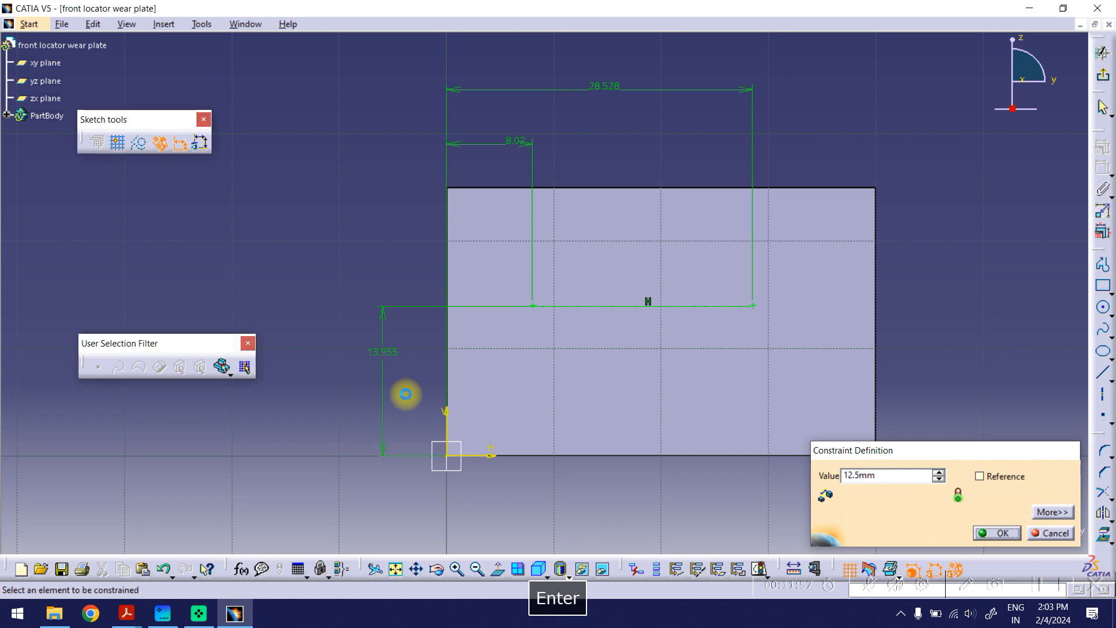
Step: Set the nearer point's distance from the vertical axis to 10 mm
{"action": "double_click", "coordinate": [516, 149]}
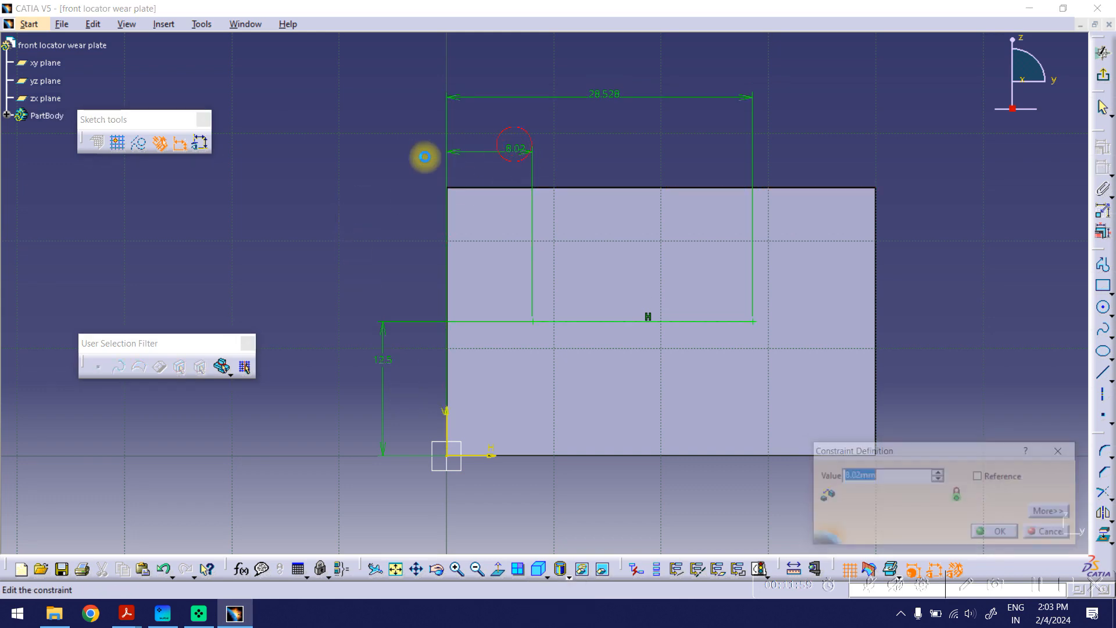
{"action": "type", "text": "10"}
{"action": "key", "text": "Return"}
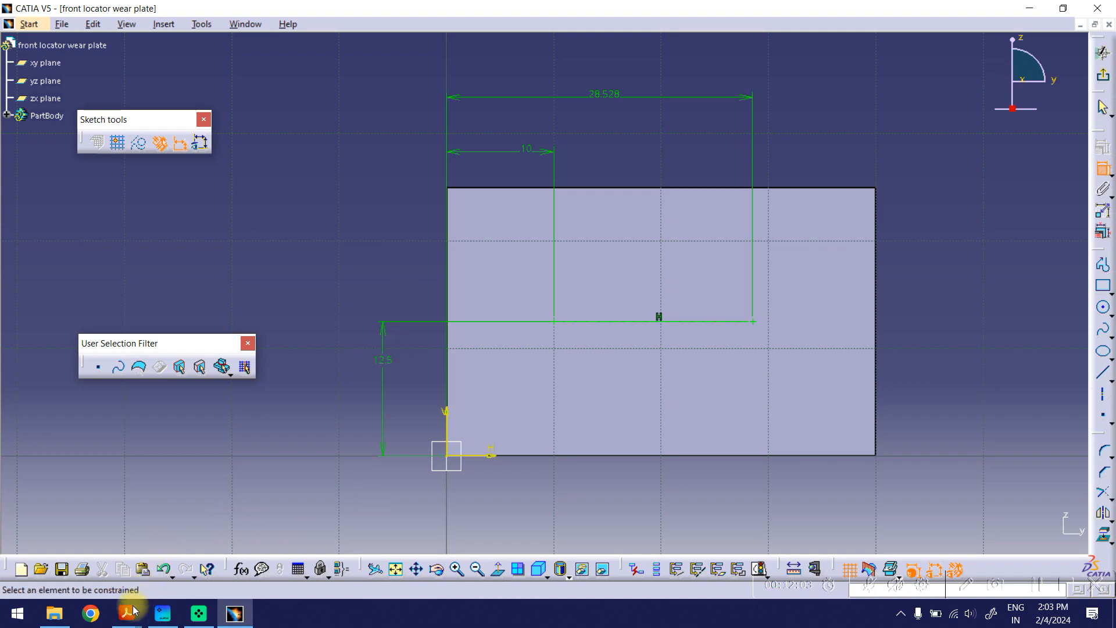
Step: Check the hole spacing in the FRONT LOCATOR WEAR PLATE PDF and delete the farther point's dimension from the vertical axis
{"action": "mouse_move", "coordinate": [134, 610]}
{"action": "left_click", "coordinate": [391, 554]}
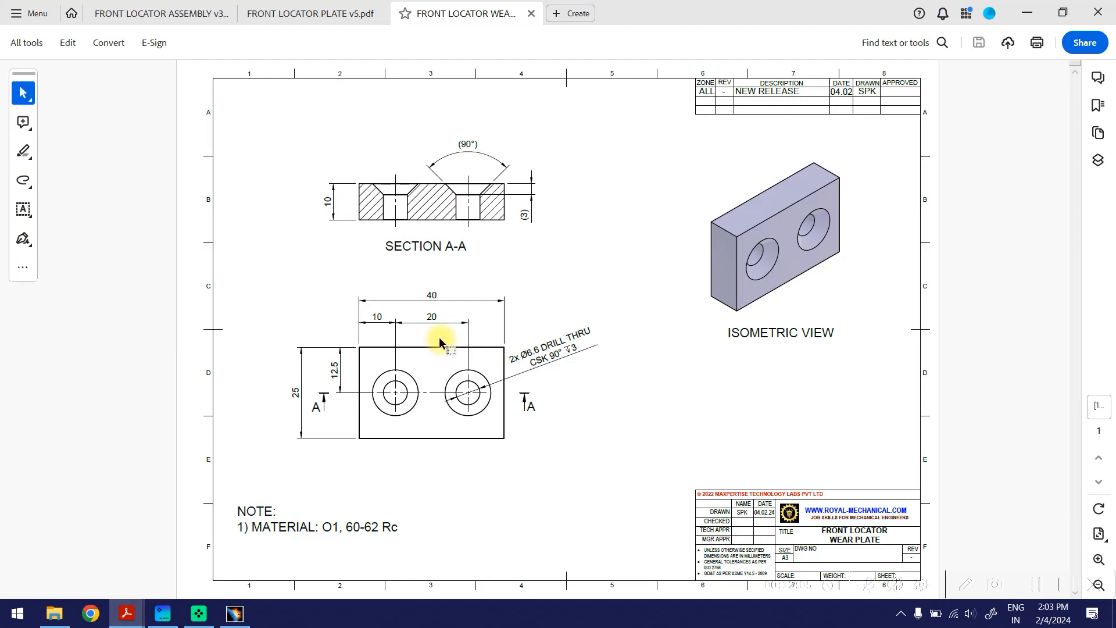
{"action": "left_click", "coordinate": [1026, 13]}
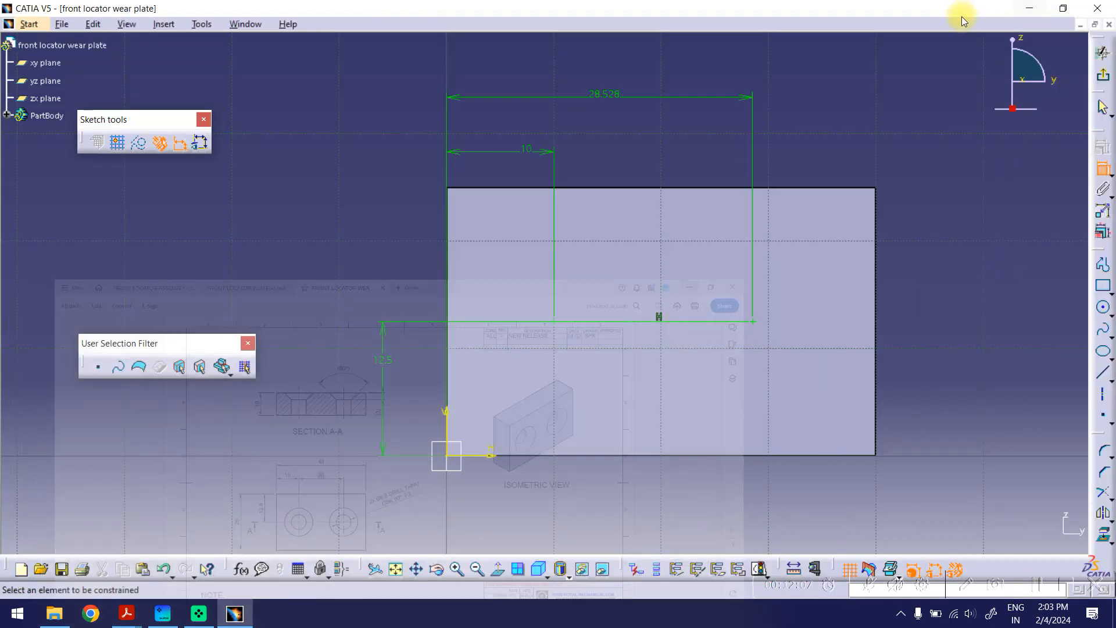
{"action": "key", "text": "Delete"}
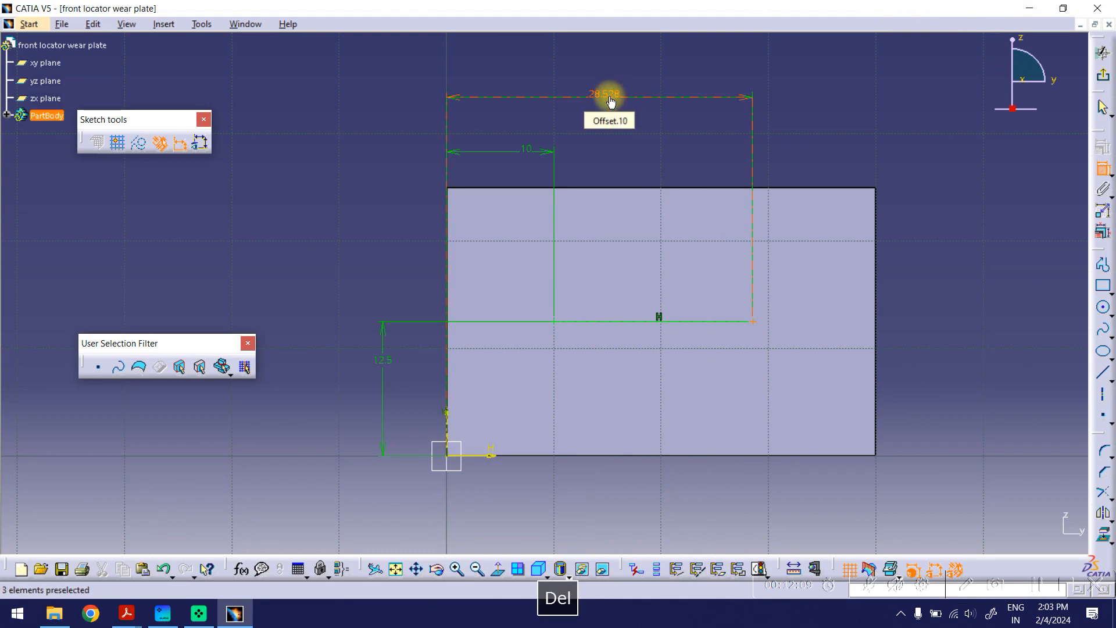
{"action": "right_click", "coordinate": [610, 101]}
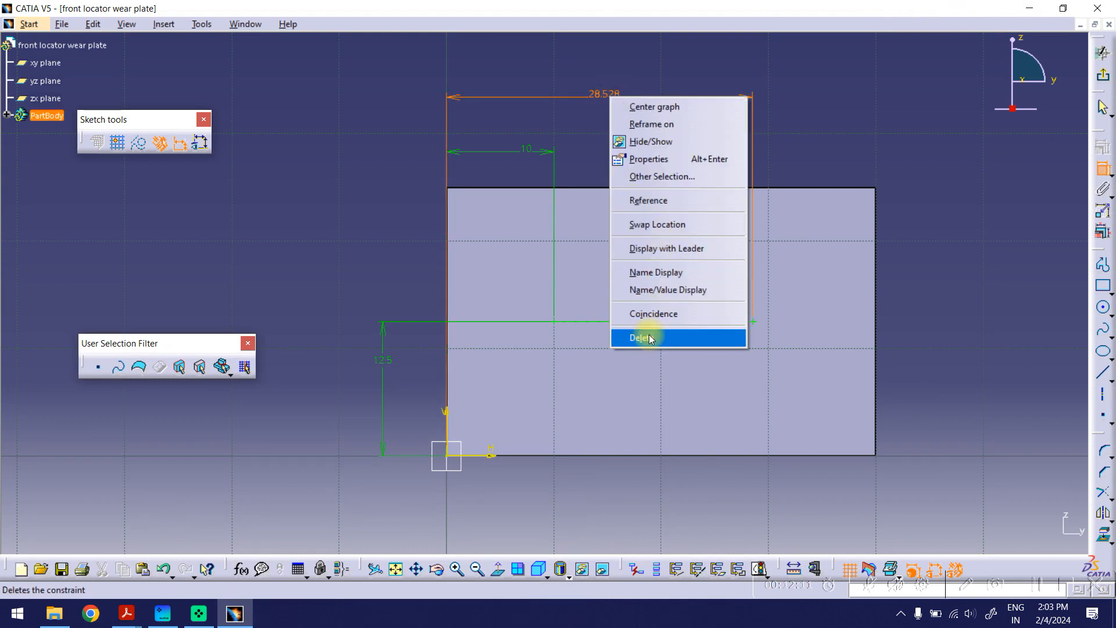
{"action": "left_click", "coordinate": [641, 337]}
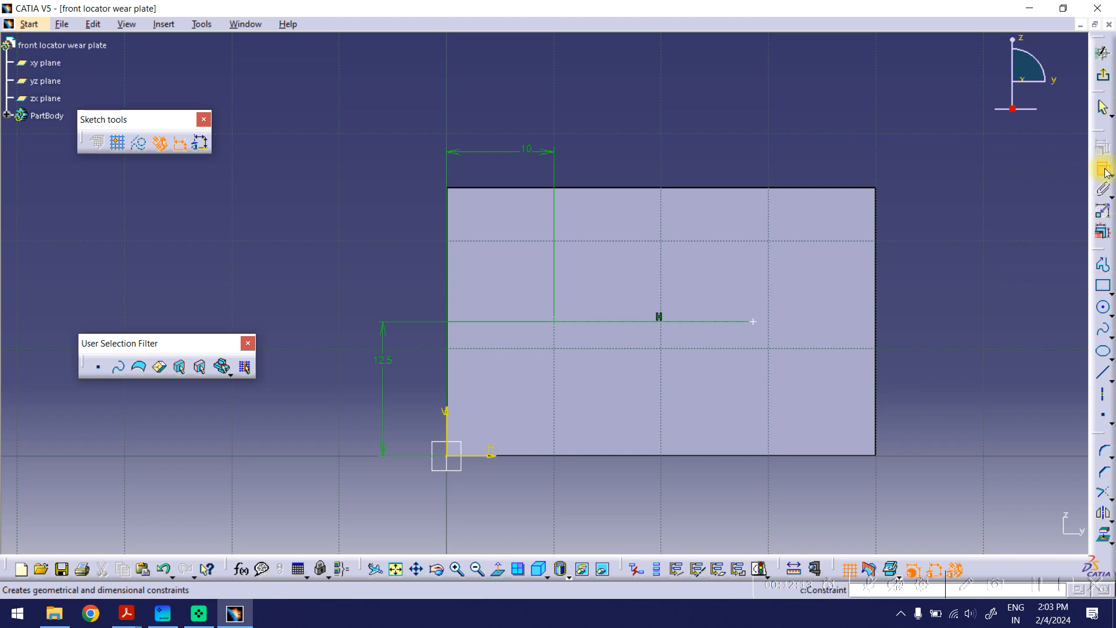
Step: Dimension the spacing between the two points above the plate, set it to 20 mm, and exit the sketch
{"action": "left_click", "coordinate": [558, 322]}
{"action": "left_click", "coordinate": [754, 323]}
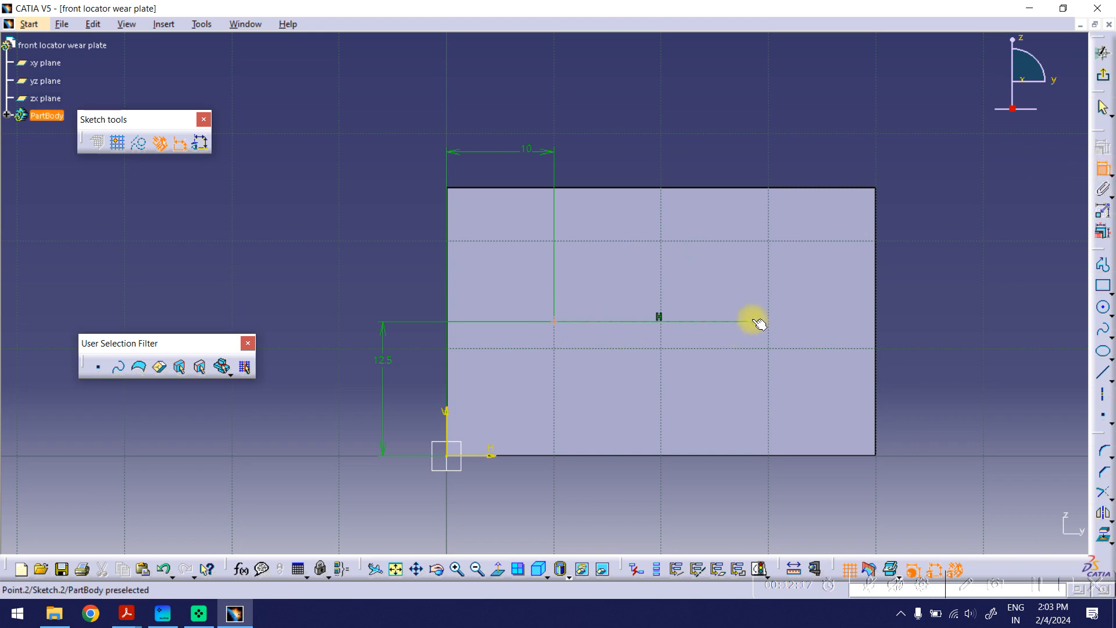
{"action": "left_click", "coordinate": [692, 122]}
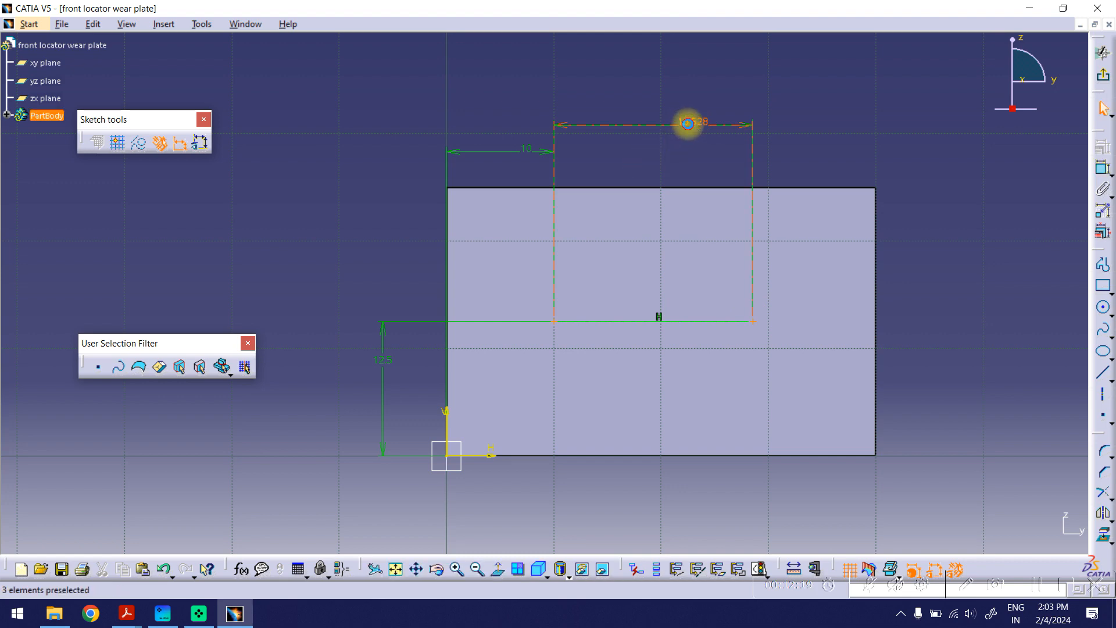
{"action": "double_click", "coordinate": [686, 123]}
{"action": "type", "text": "20"}
{"action": "key", "text": "Return"}
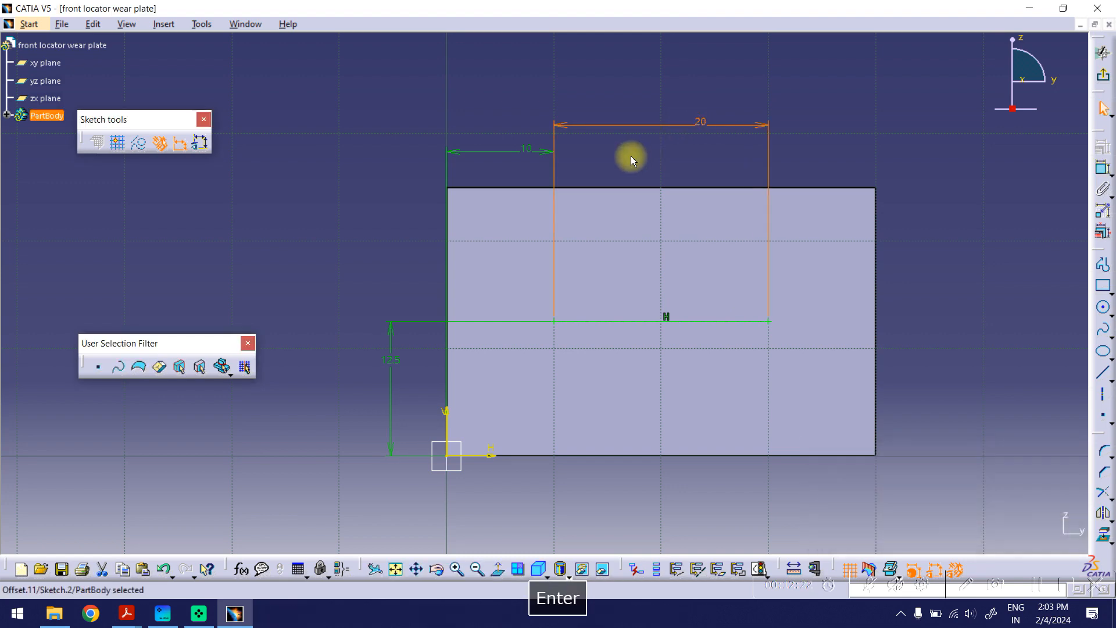
{"action": "left_click", "coordinate": [1103, 77]}
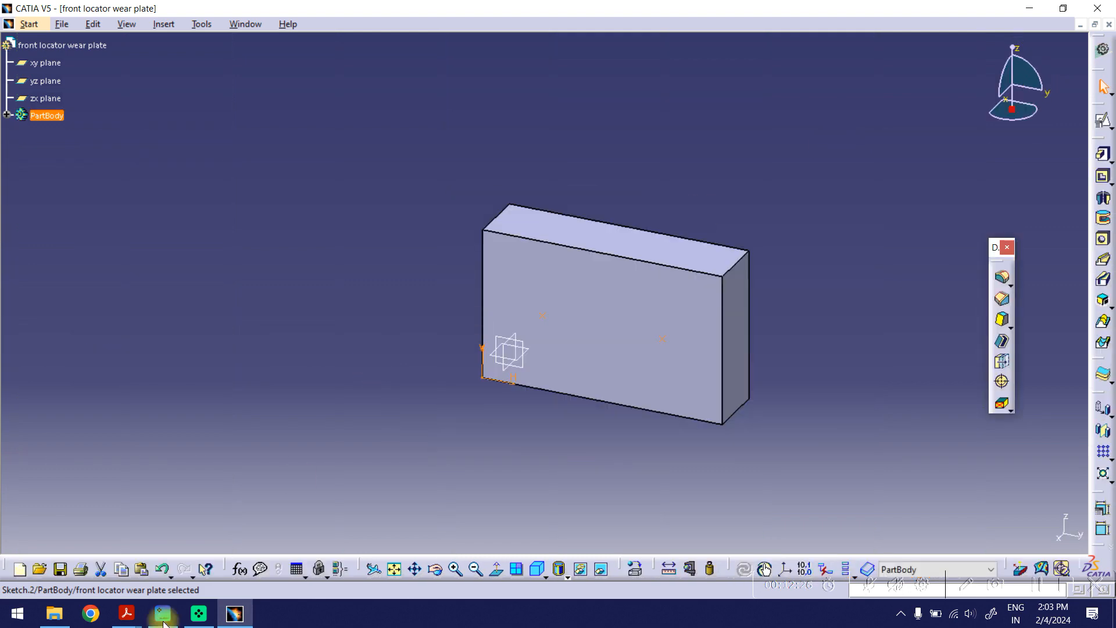
Step: Check the hole callout in the FRONT LOCATOR WEAR PLATE PDF and start an Up To Last hole on the plate's front face near the point closer to the origin
{"action": "mouse_move", "coordinate": [126, 613]}
{"action": "left_click", "coordinate": [344, 556]}
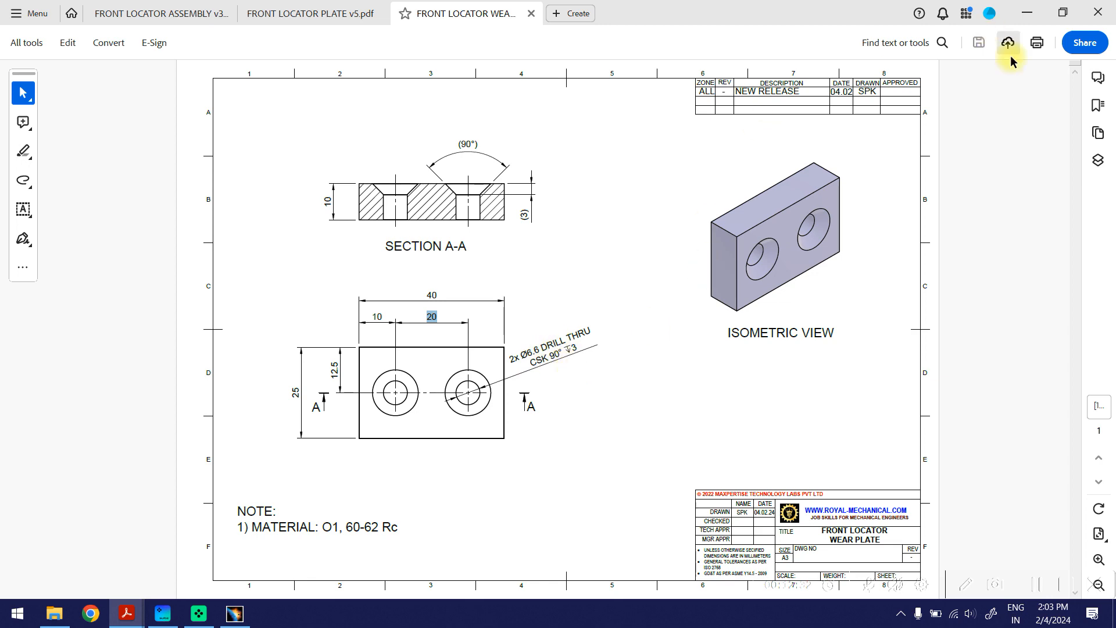
{"action": "left_click", "coordinate": [1032, 15]}
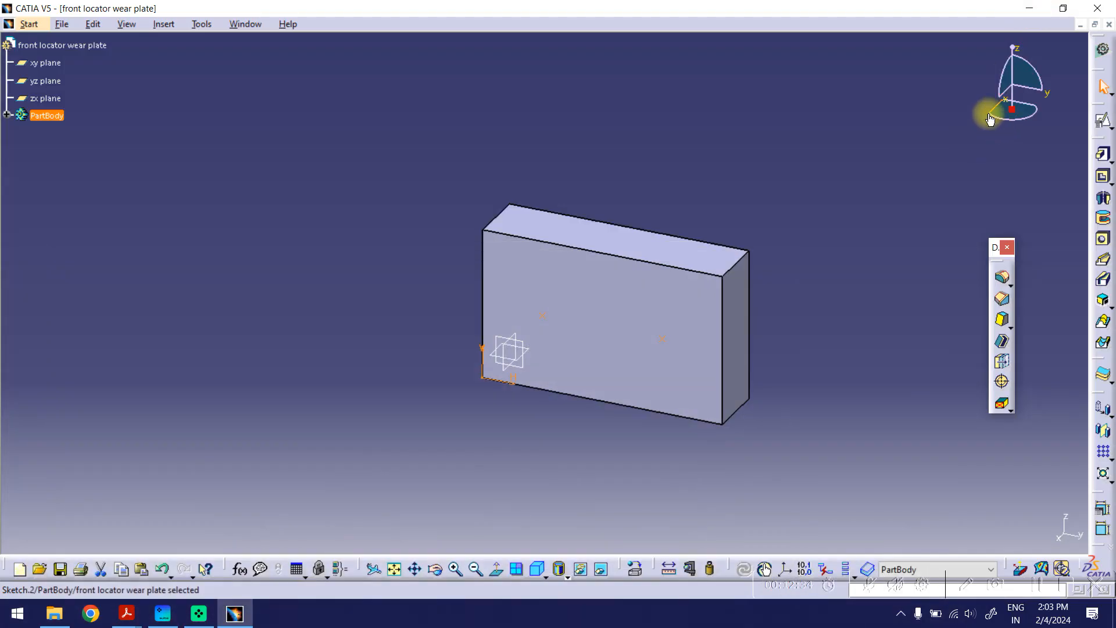
{"action": "left_click", "coordinate": [1102, 238]}
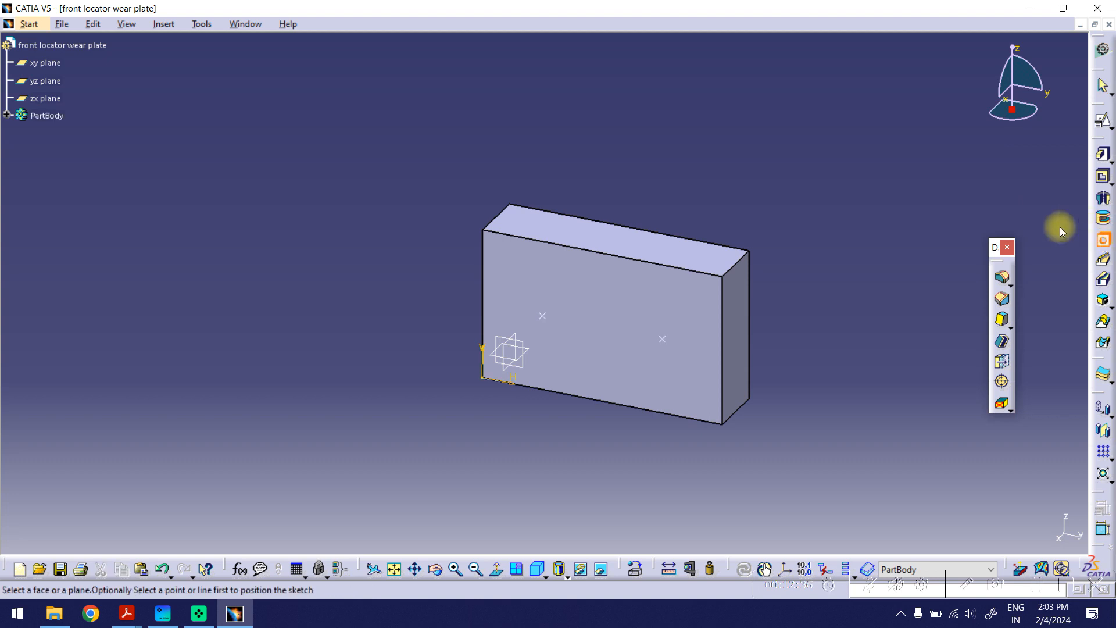
{"action": "left_click", "coordinate": [558, 334]}
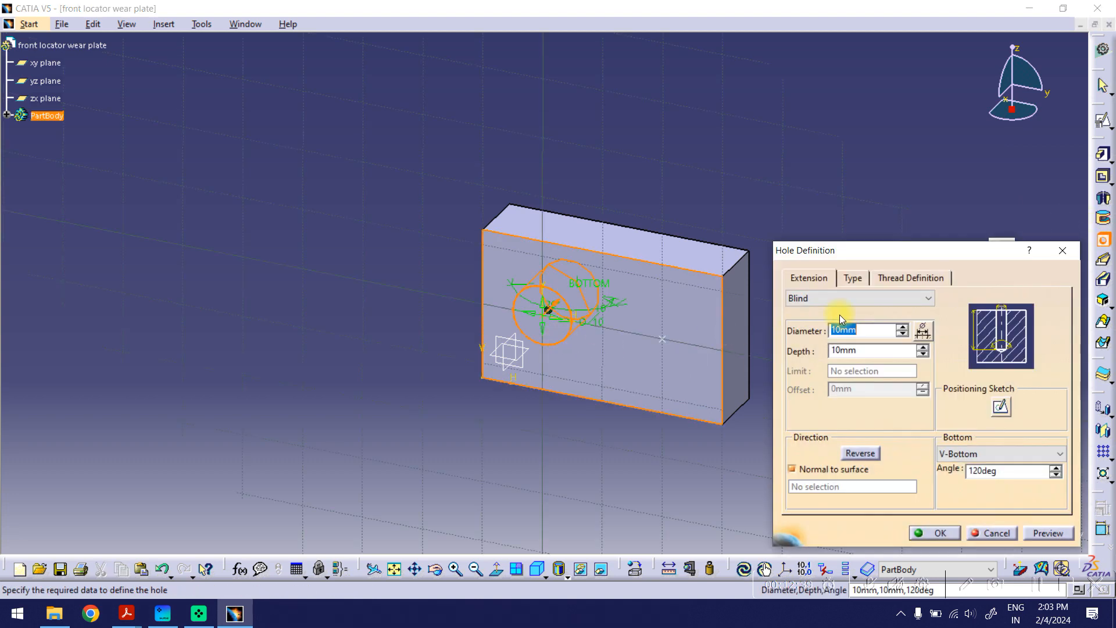
{"action": "left_click", "coordinate": [819, 302]}
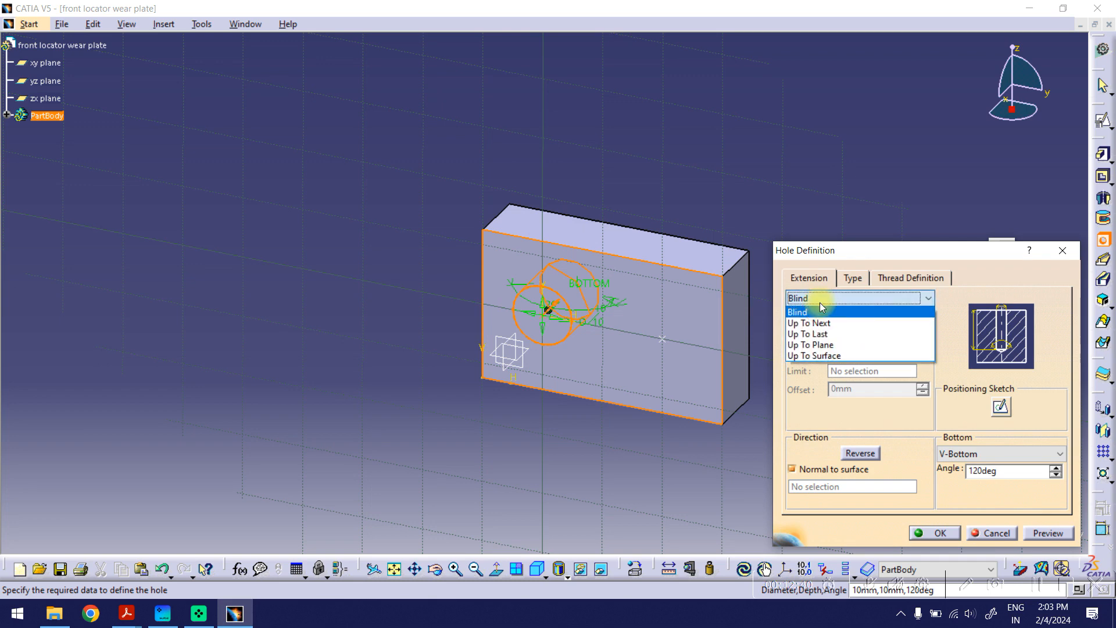
{"action": "left_click", "coordinate": [814, 333]}
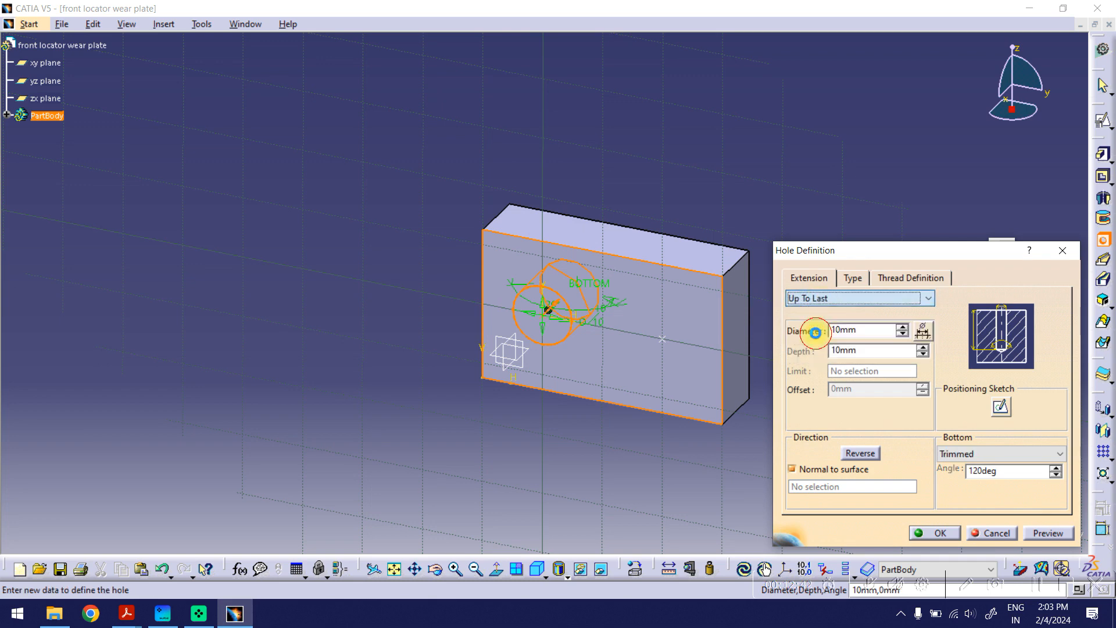
{"action": "left_click", "coordinate": [851, 277]}
{"action": "left_click", "coordinate": [827, 299]}
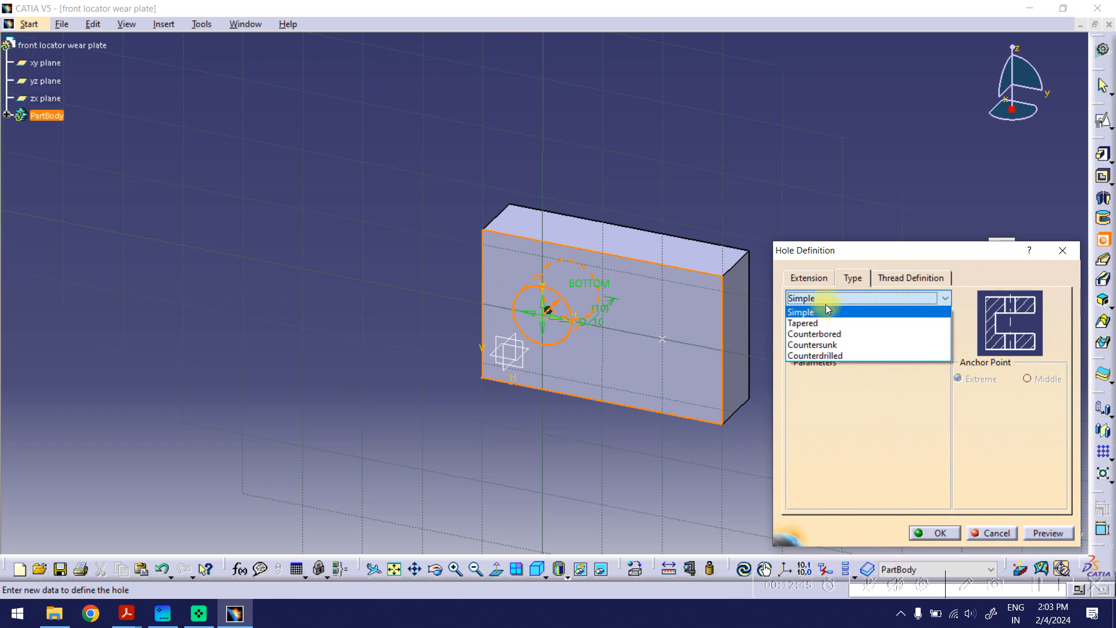
{"action": "left_click", "coordinate": [818, 337]}
{"action": "left_click", "coordinate": [819, 330]}
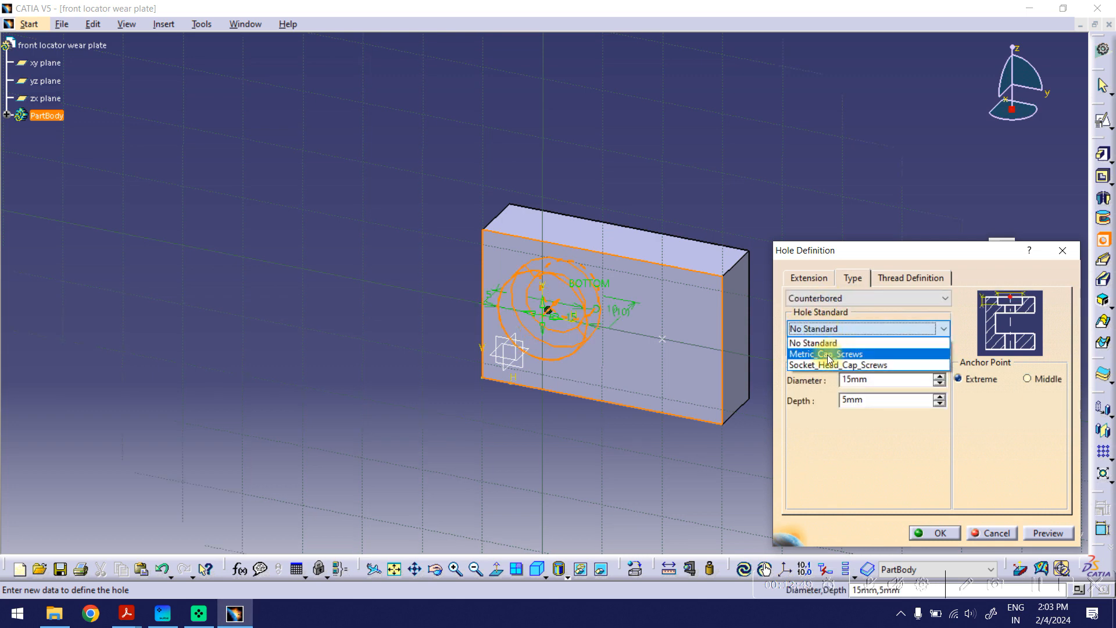
{"action": "left_click", "coordinate": [849, 316]}
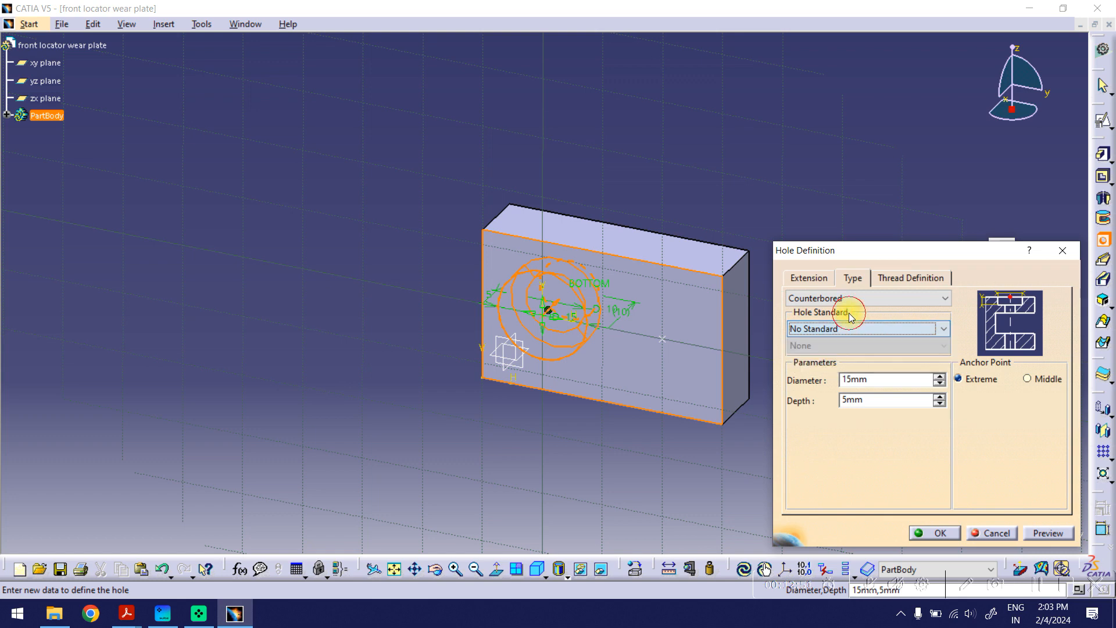
{"action": "left_click", "coordinate": [840, 325]}
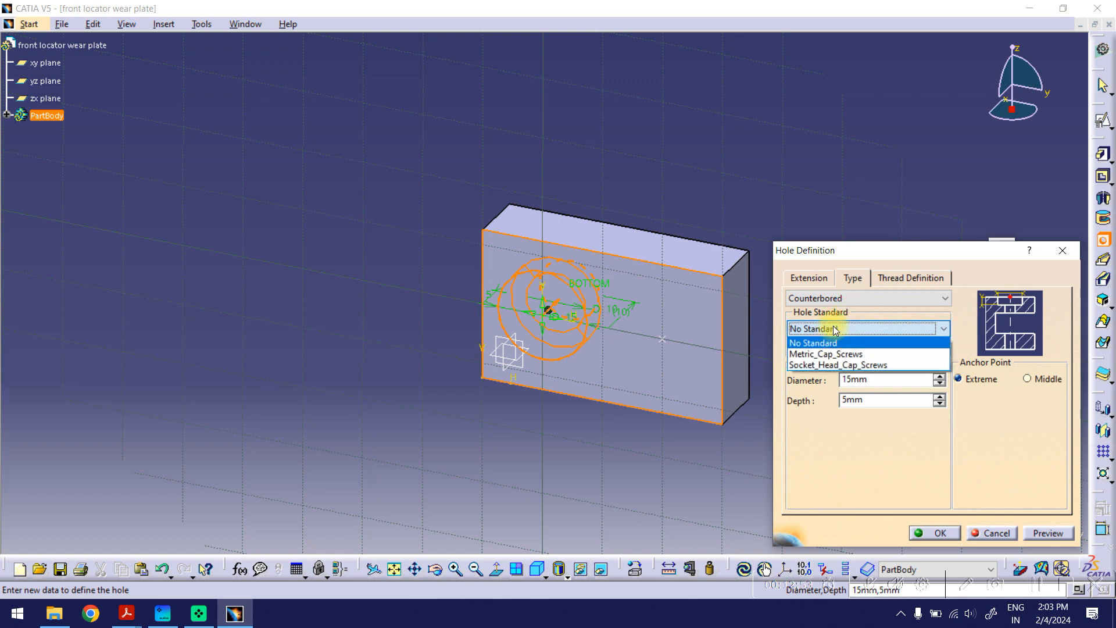
{"action": "left_click", "coordinate": [832, 325]}
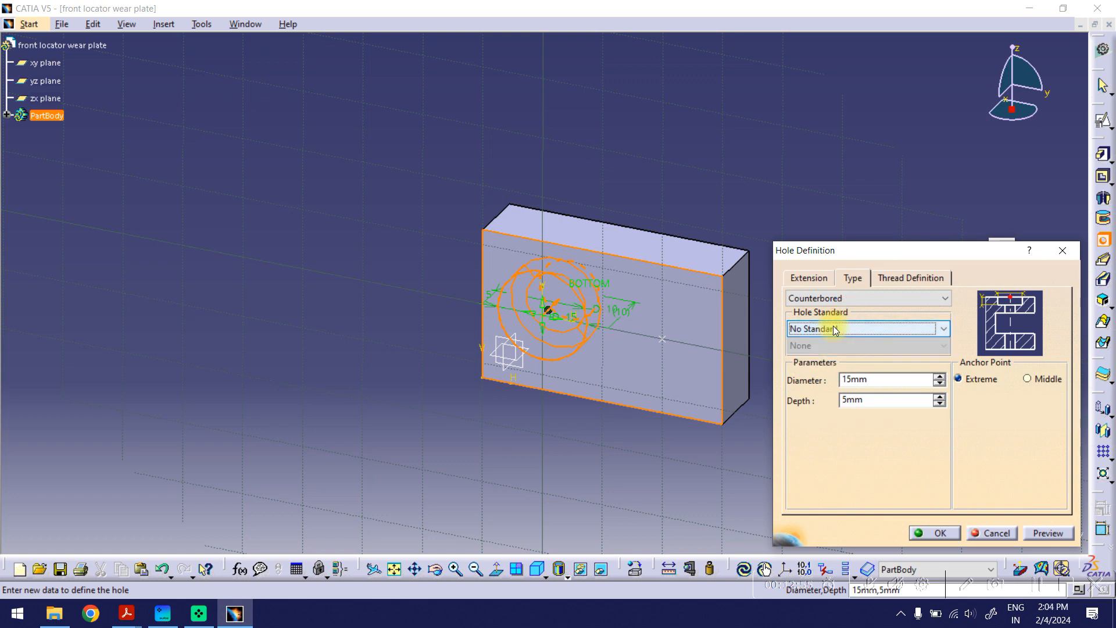
Step: Make the hole type Countersunk with No Standard and review its thread definition
{"action": "left_click", "coordinate": [824, 299]}
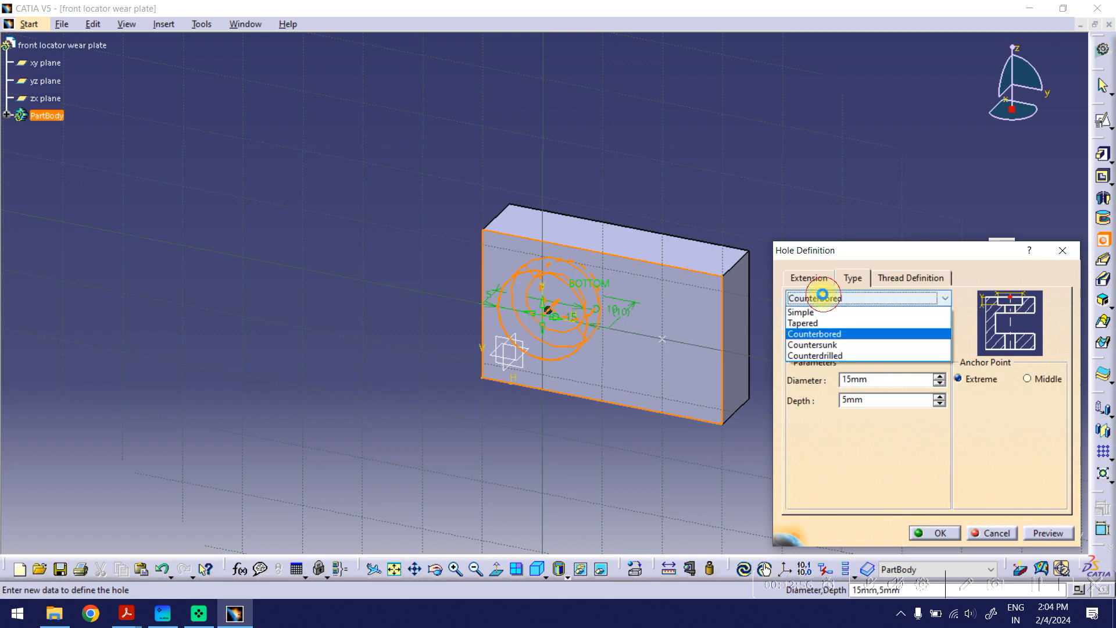
{"action": "left_click", "coordinate": [825, 347]}
{"action": "left_click", "coordinate": [827, 331]}
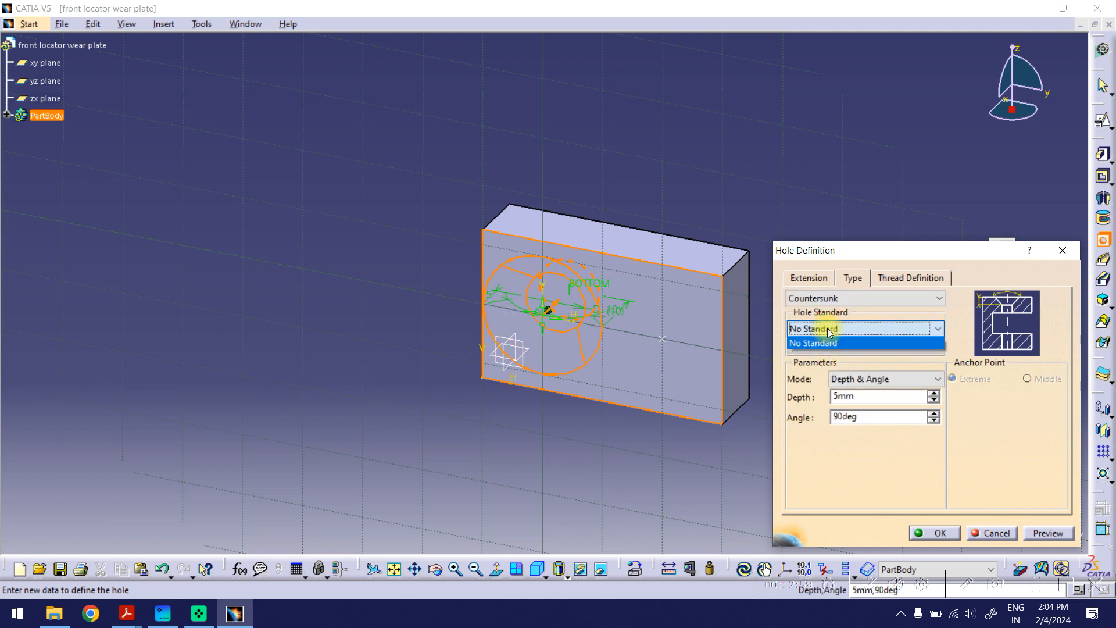
{"action": "left_click", "coordinate": [828, 330]}
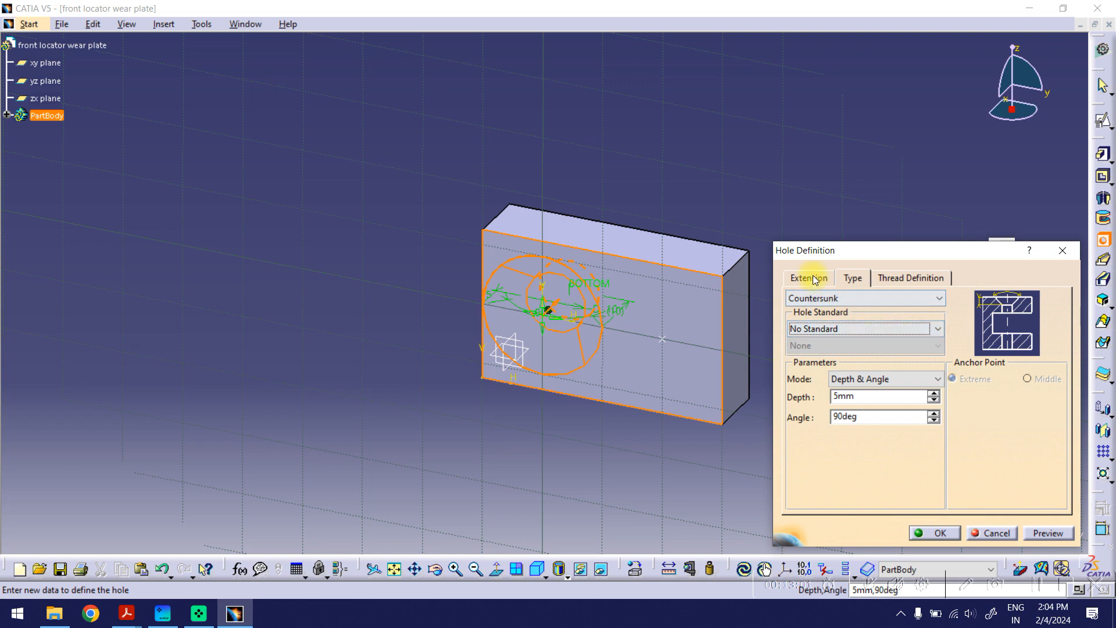
{"action": "left_click", "coordinate": [886, 279]}
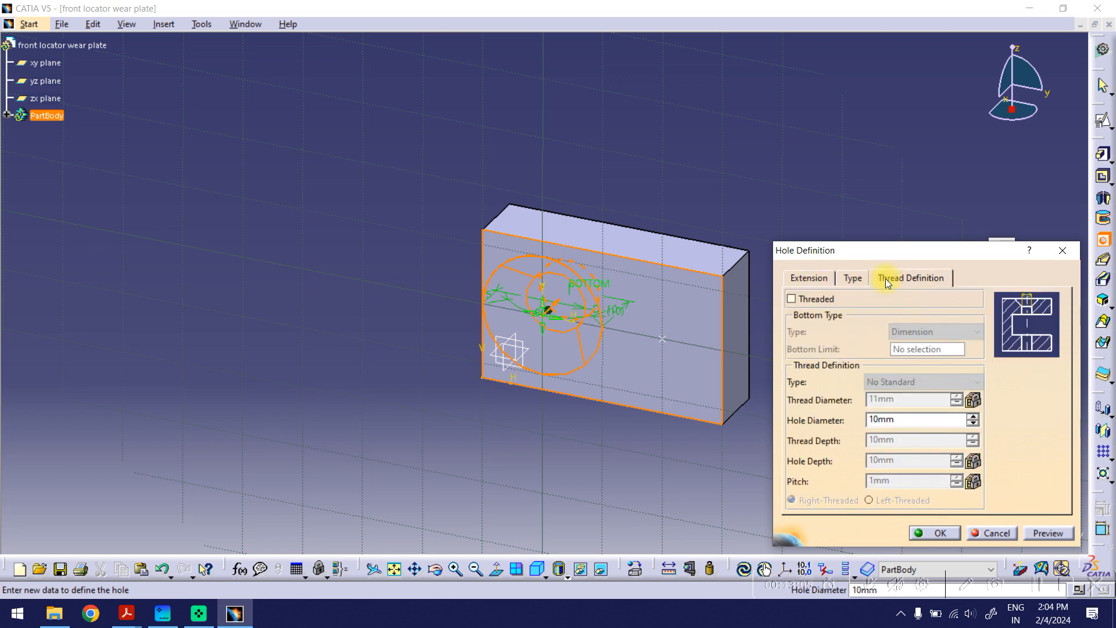
Step: Check the drill size in the FRONT LOCATOR WEAR PLATE PDF and set the hole diameter to 6.6 mm
{"action": "left_click", "coordinate": [809, 279]}
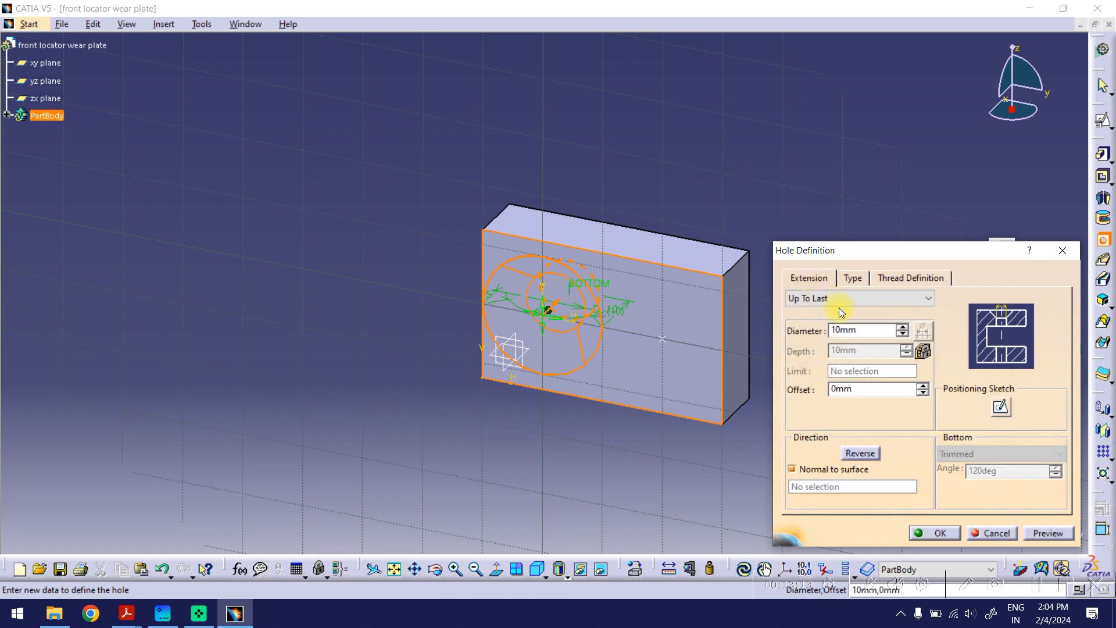
{"action": "left_click_drag", "start_coordinate": [869, 330], "coordinate": [830, 330]}
{"action": "left_click", "coordinate": [127, 613]}
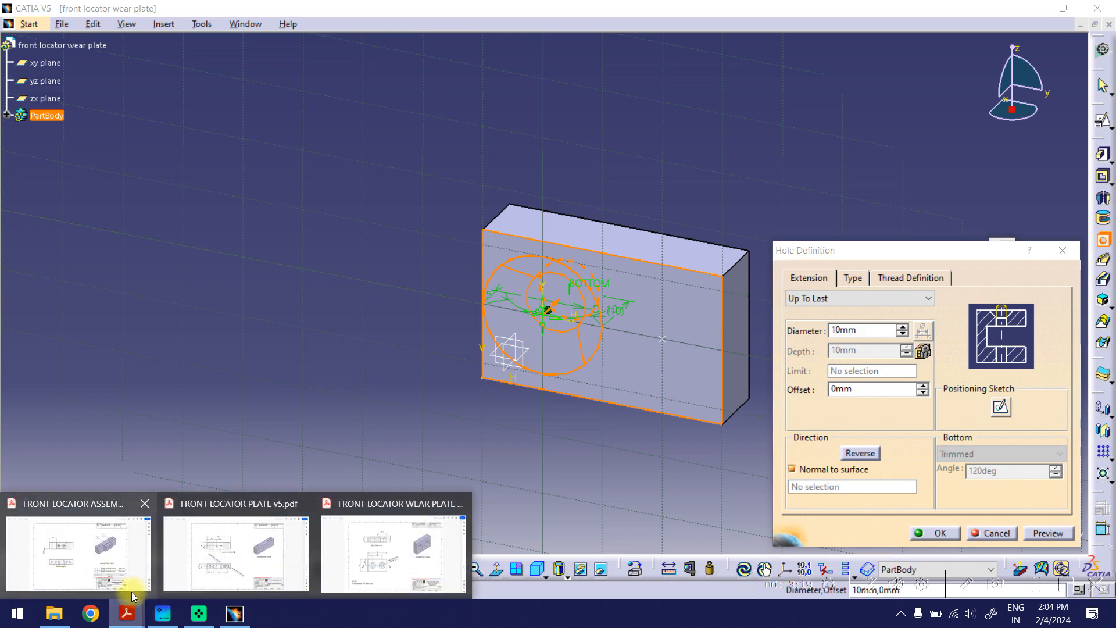
{"action": "left_click", "coordinate": [364, 558]}
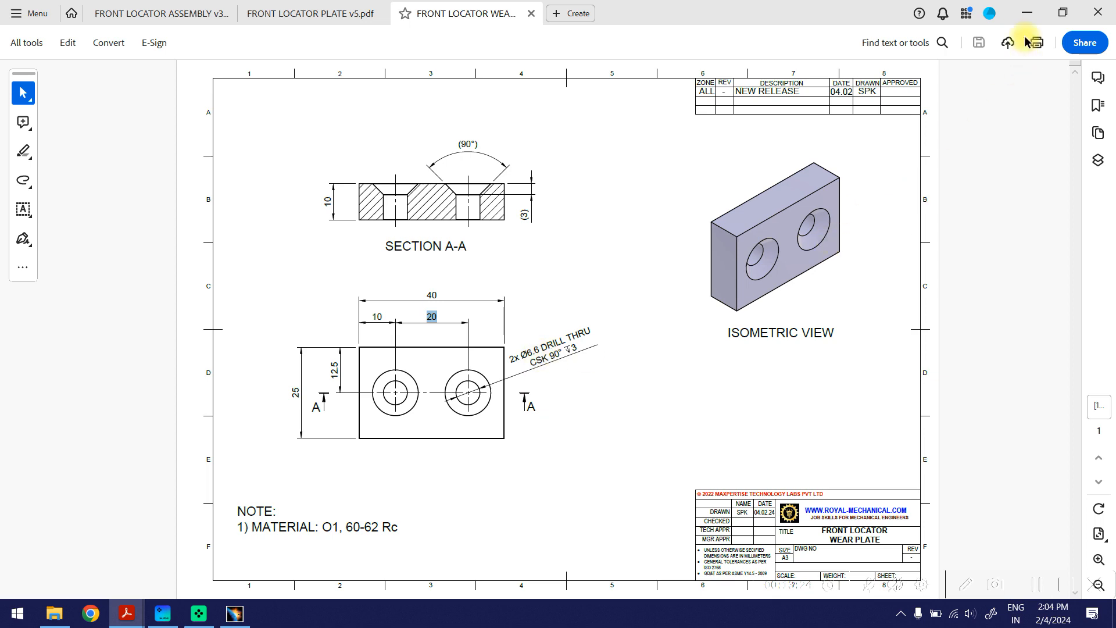
{"action": "left_click", "coordinate": [1025, 14]}
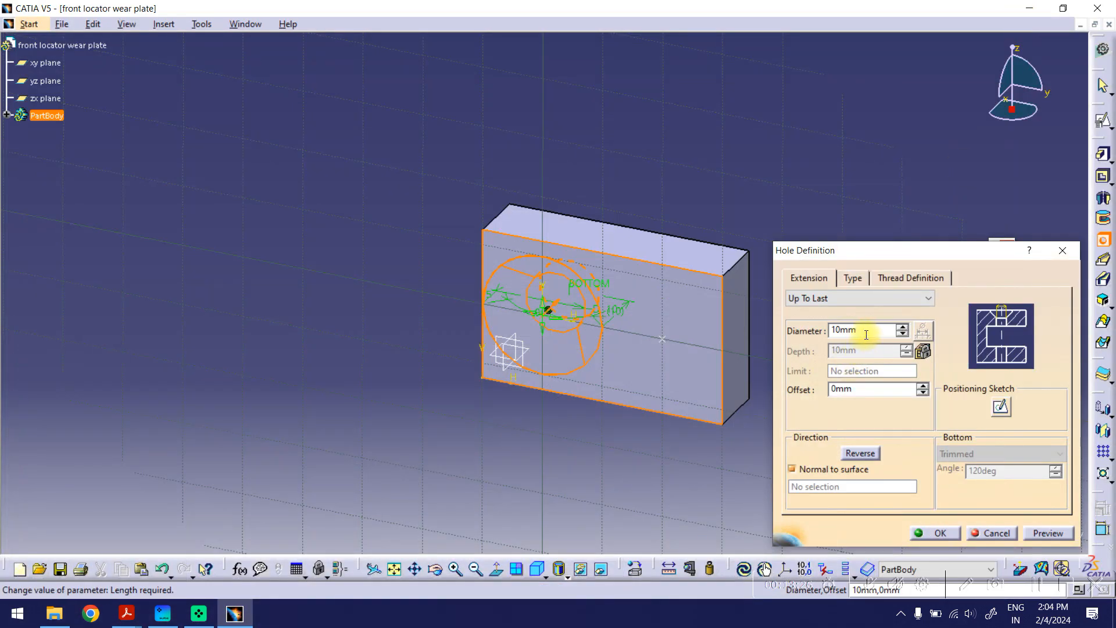
{"action": "left_click_drag", "start_coordinate": [866, 332], "coordinate": [817, 325]}
{"action": "type", "text": "6.6"}
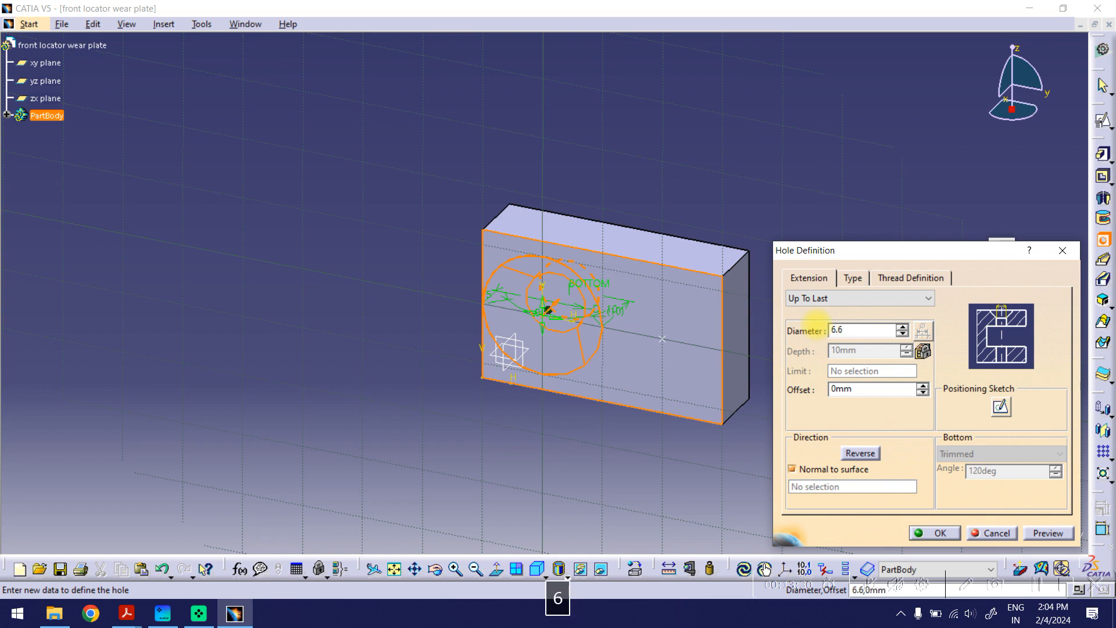
Step: Check the countersink depth in the FRONT LOCATOR WEAR PLATE PDF and set it to 3 mm in the hole definition
{"action": "left_click", "coordinate": [852, 279]}
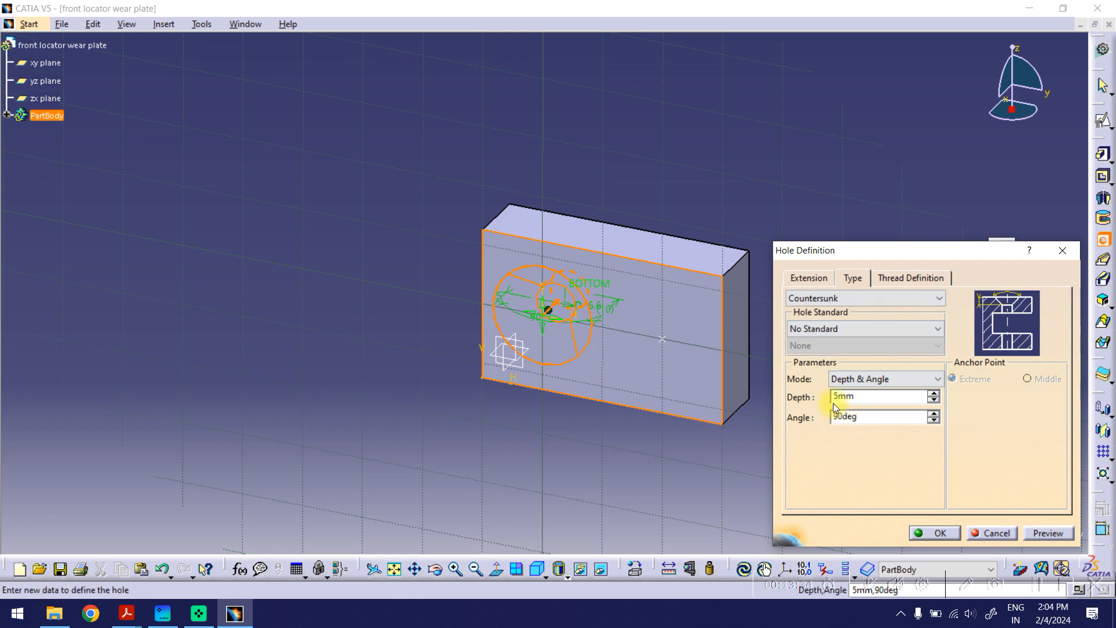
{"action": "double_click", "coordinate": [866, 395]}
{"action": "mouse_move", "coordinate": [123, 615]}
{"action": "left_click", "coordinate": [360, 532]}
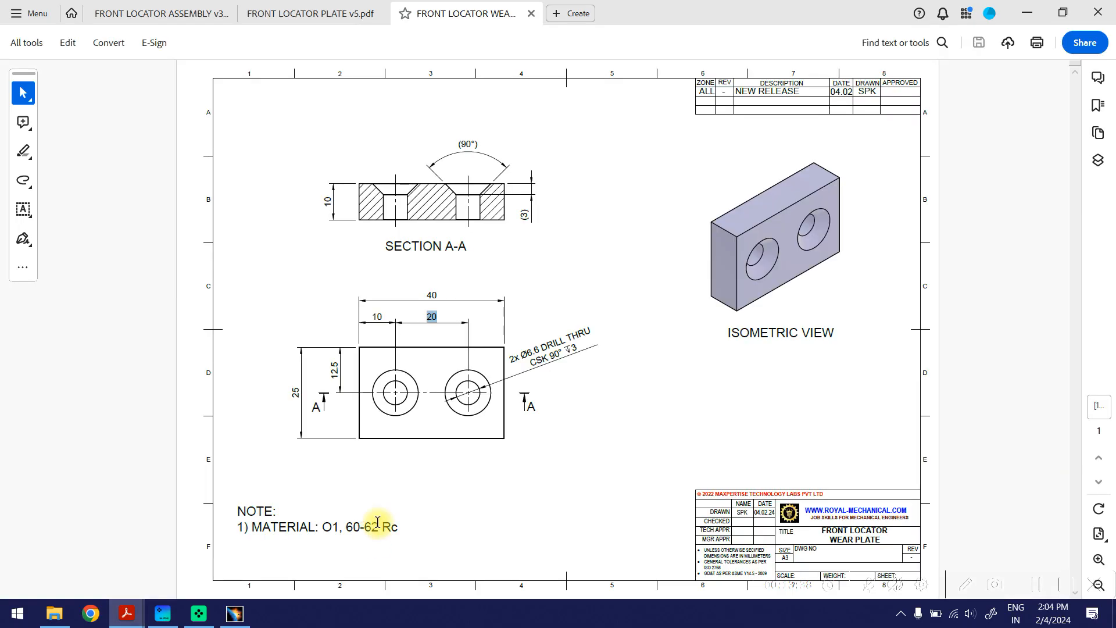
{"action": "double_click", "coordinate": [574, 347]}
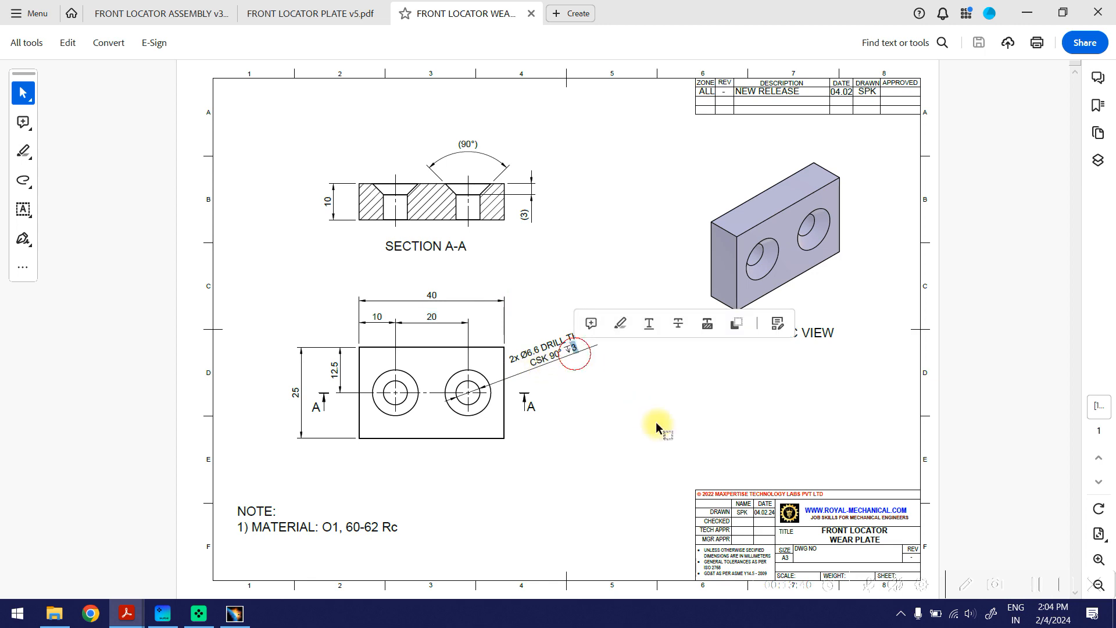
{"action": "left_click", "coordinate": [1026, 13]}
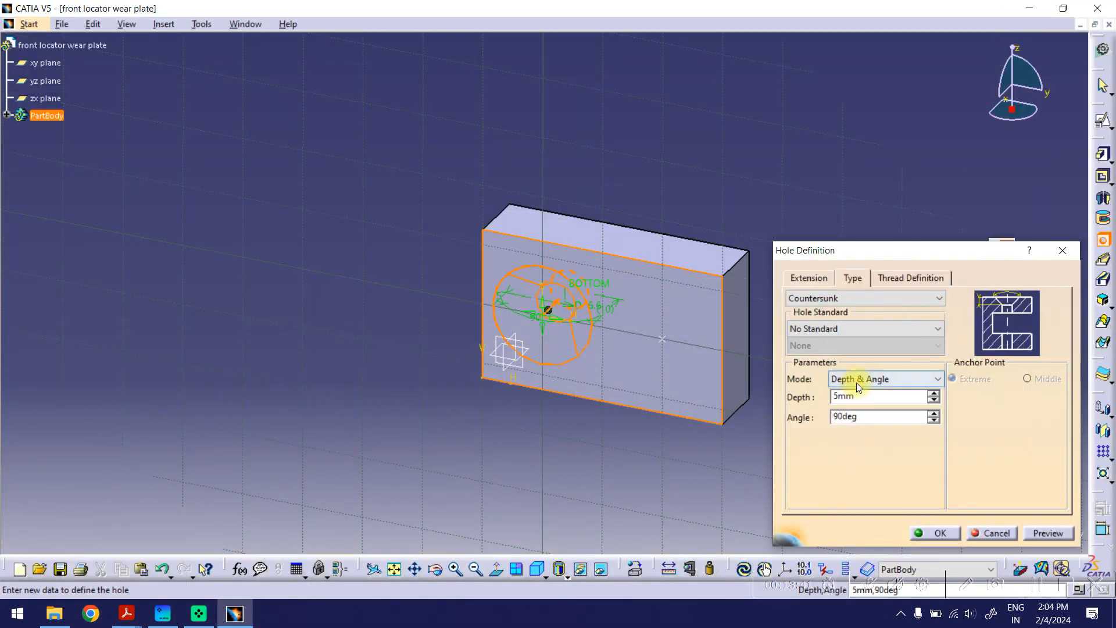
{"action": "type", "text": "3"}
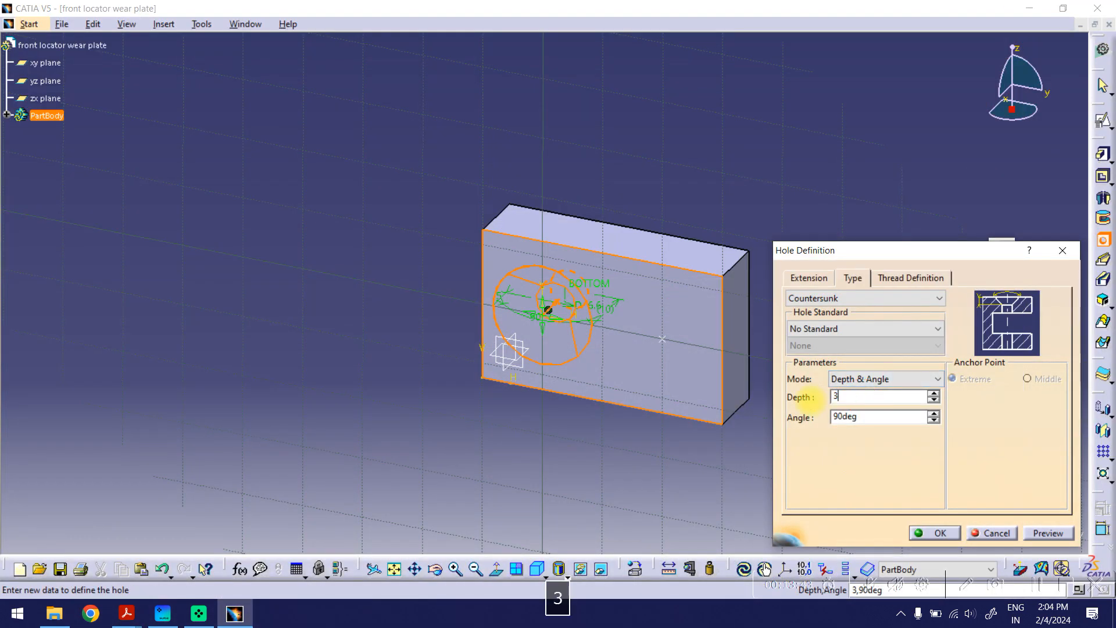
Step: Verify the 90-degree countersink angle against the FRONT LOCATOR WEAR PLATE PDF, then preview and create the countersunk hole
{"action": "double_click", "coordinate": [866, 416]}
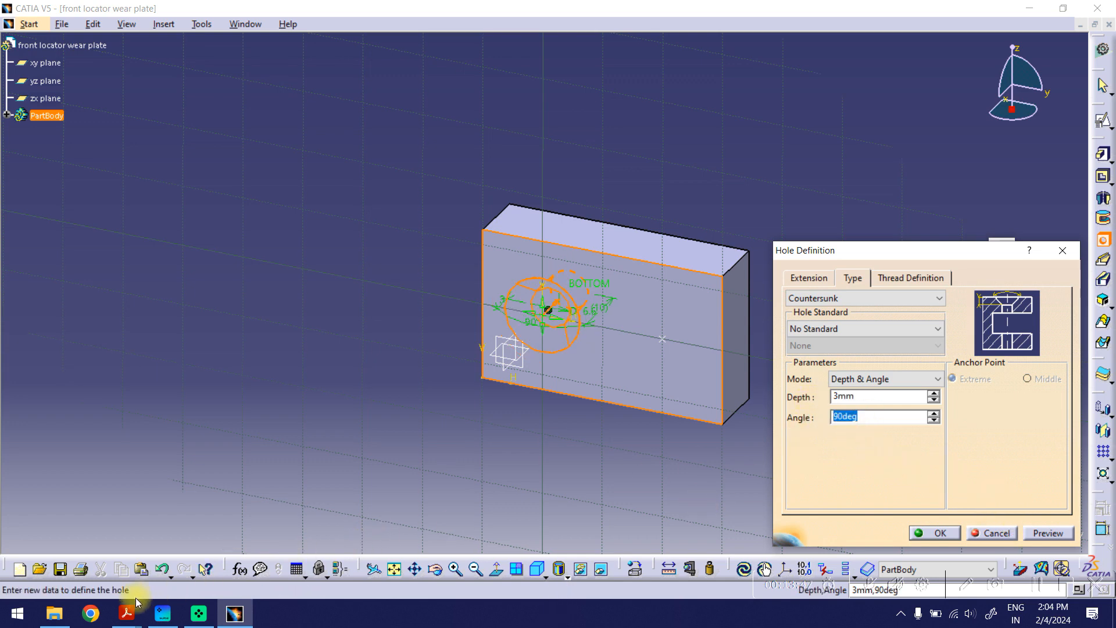
{"action": "left_click", "coordinate": [126, 613]}
{"action": "left_click", "coordinate": [387, 543]}
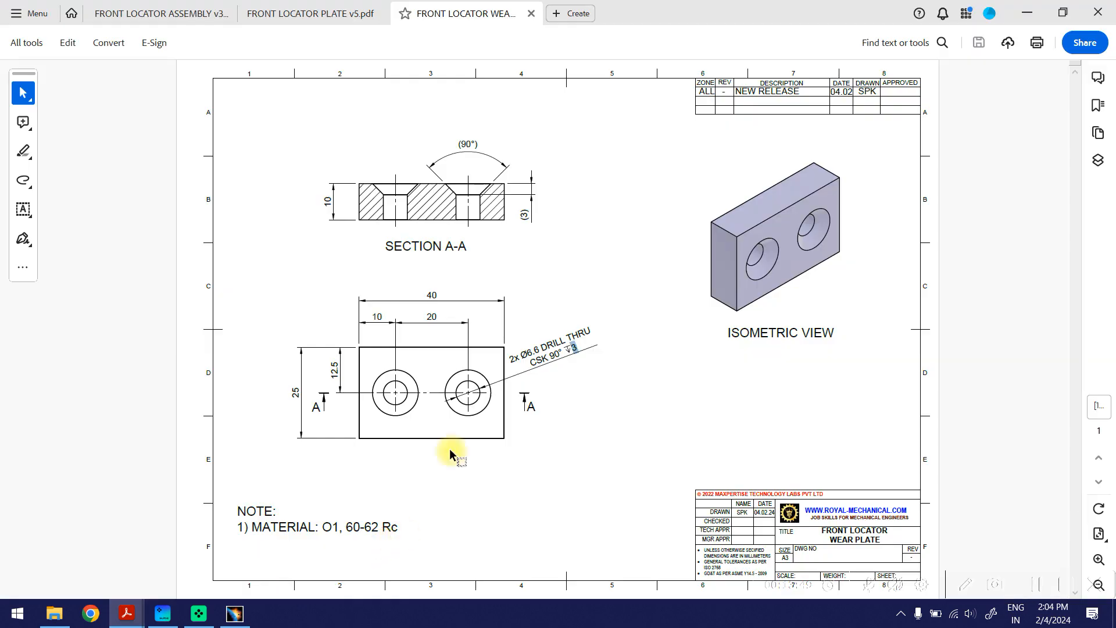
{"action": "double_click", "coordinate": [466, 149]}
{"action": "double_click", "coordinate": [554, 360]}
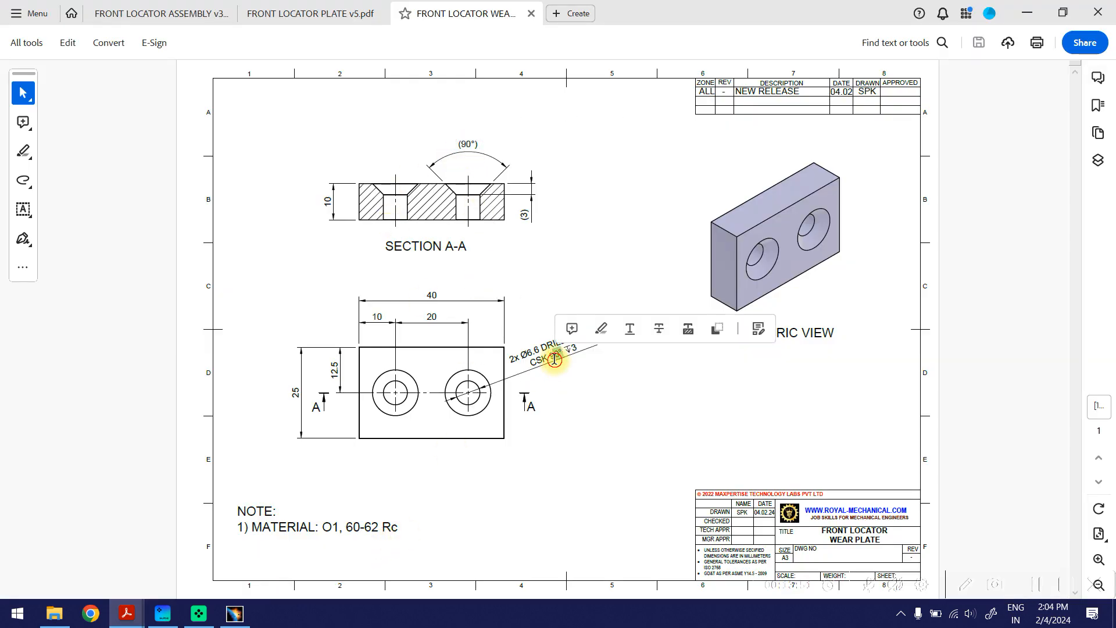
{"action": "left_click", "coordinate": [1027, 13]}
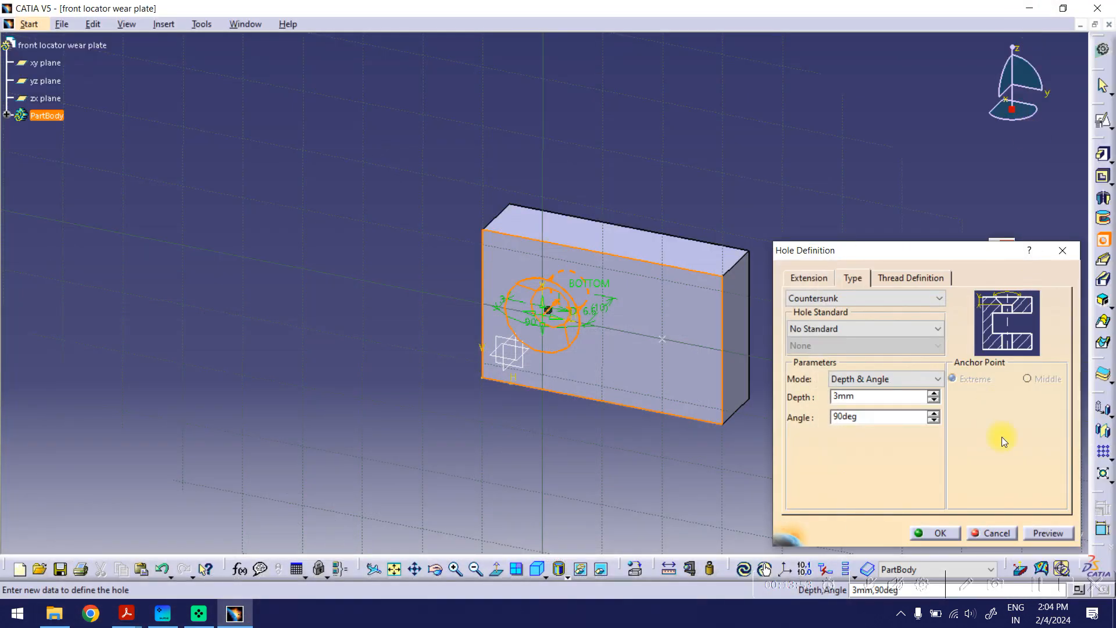
{"action": "left_click", "coordinate": [1040, 533]}
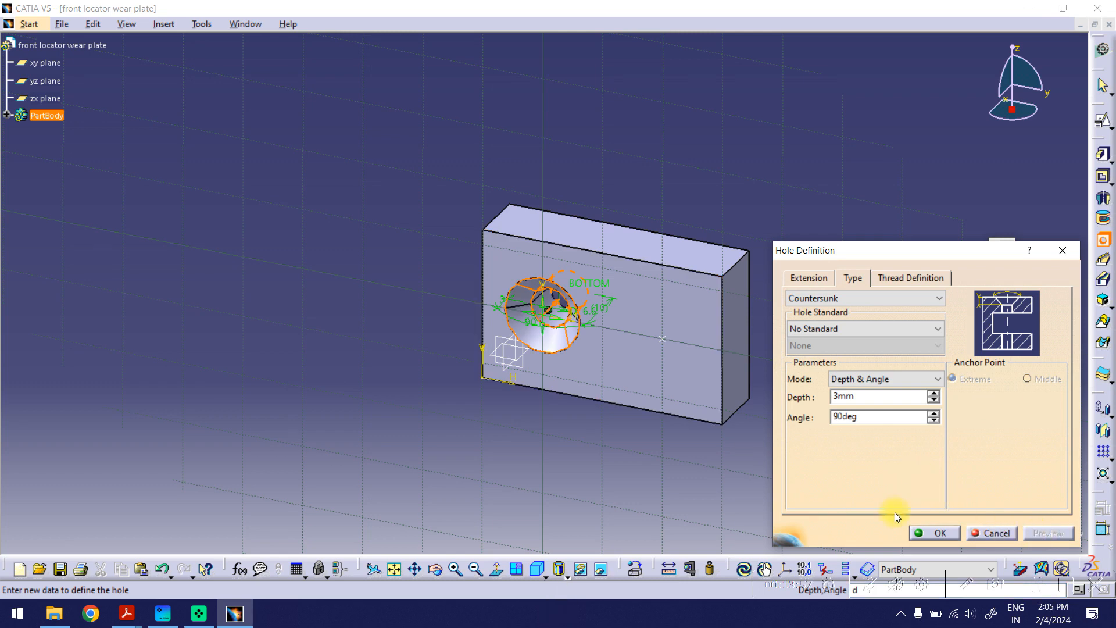
{"action": "left_click", "coordinate": [925, 533]}
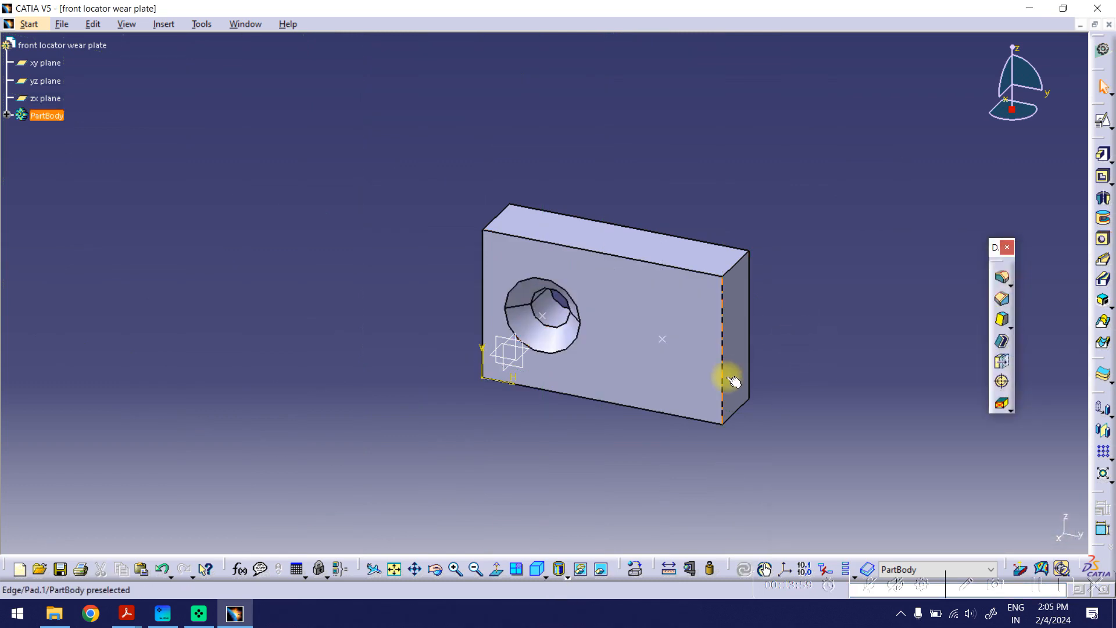
Step: Repeat the countersunk hole at the Sketch.2 points with a User Pattern, and save the part as front locator wear plate.CATPart
{"action": "left_click", "coordinate": [537, 567]}
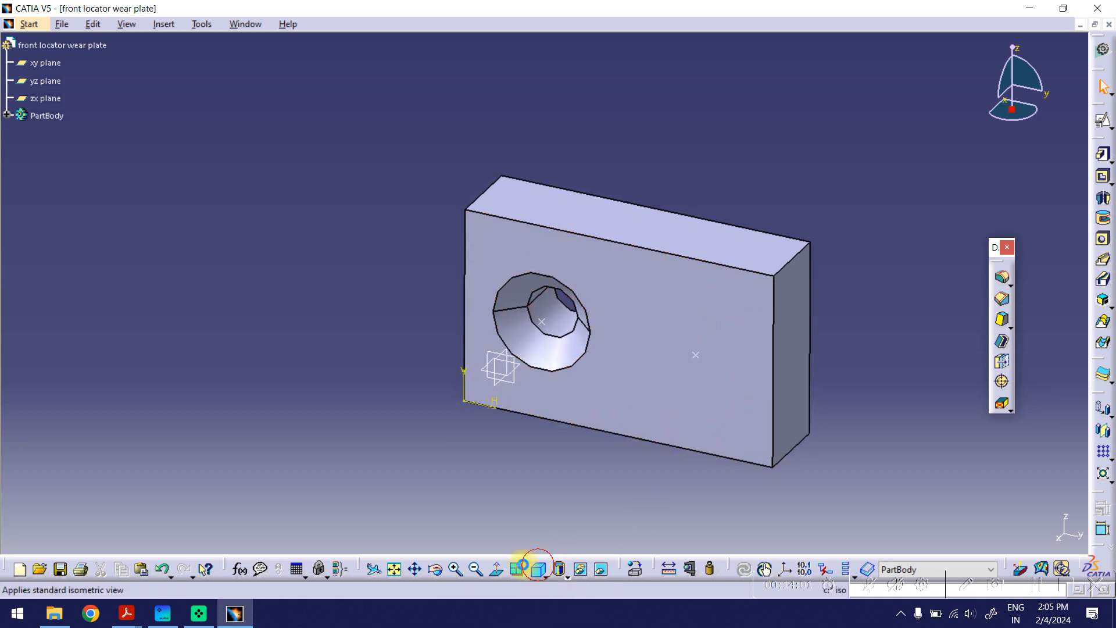
{"action": "left_click", "coordinate": [393, 568]}
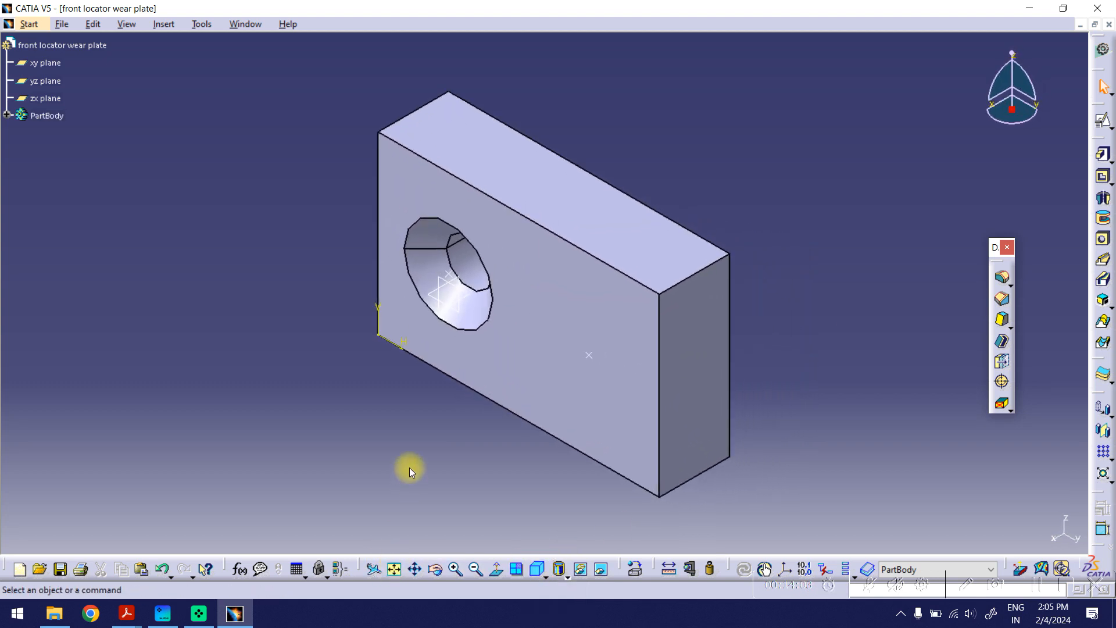
{"action": "left_click", "coordinate": [7, 115]}
{"action": "left_click", "coordinate": [59, 191]}
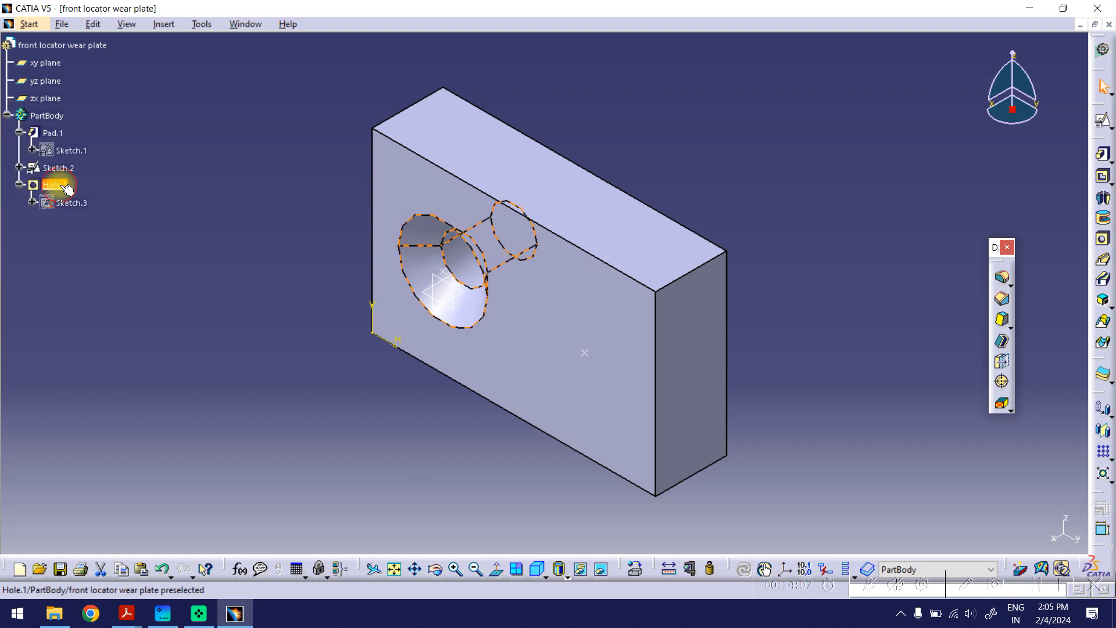
{"action": "left_click", "coordinate": [1108, 457]}
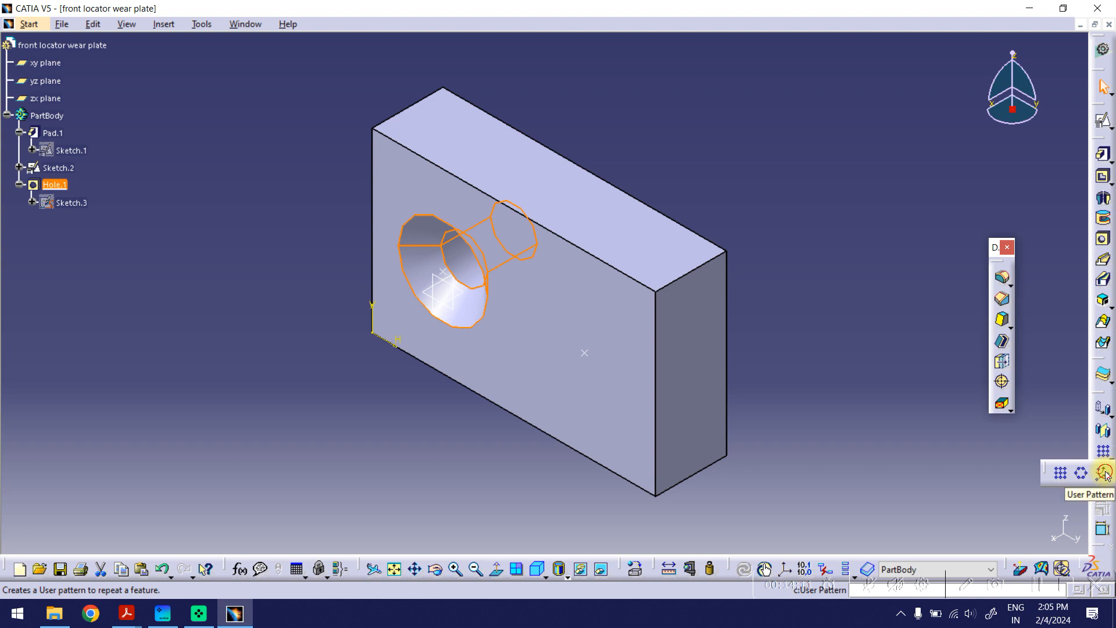
{"action": "left_click", "coordinate": [1104, 474]}
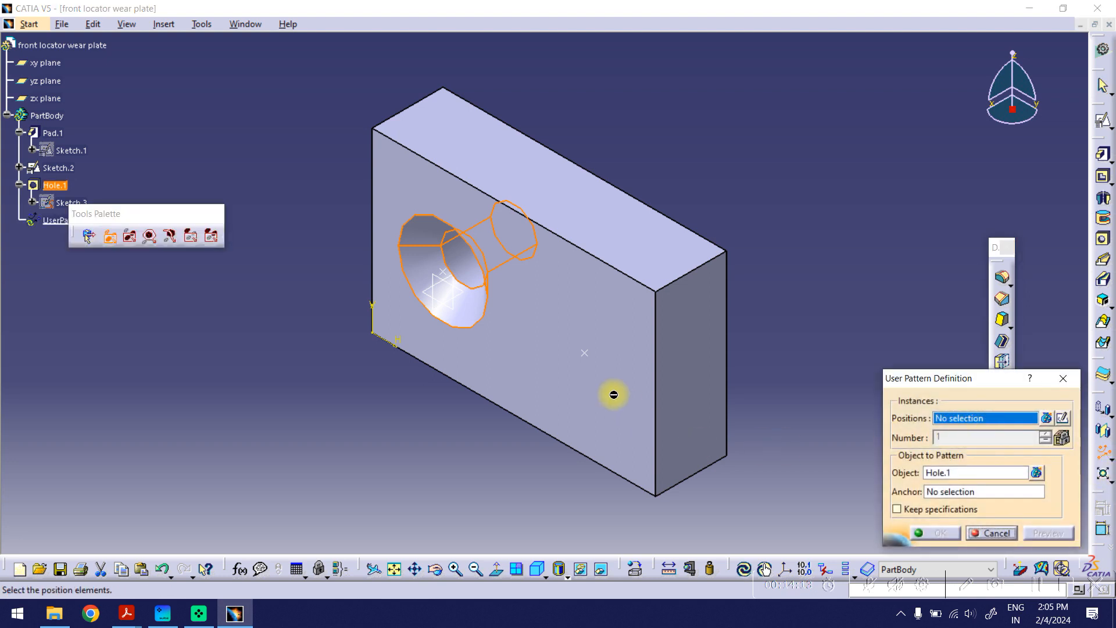
{"action": "left_click", "coordinate": [584, 356]}
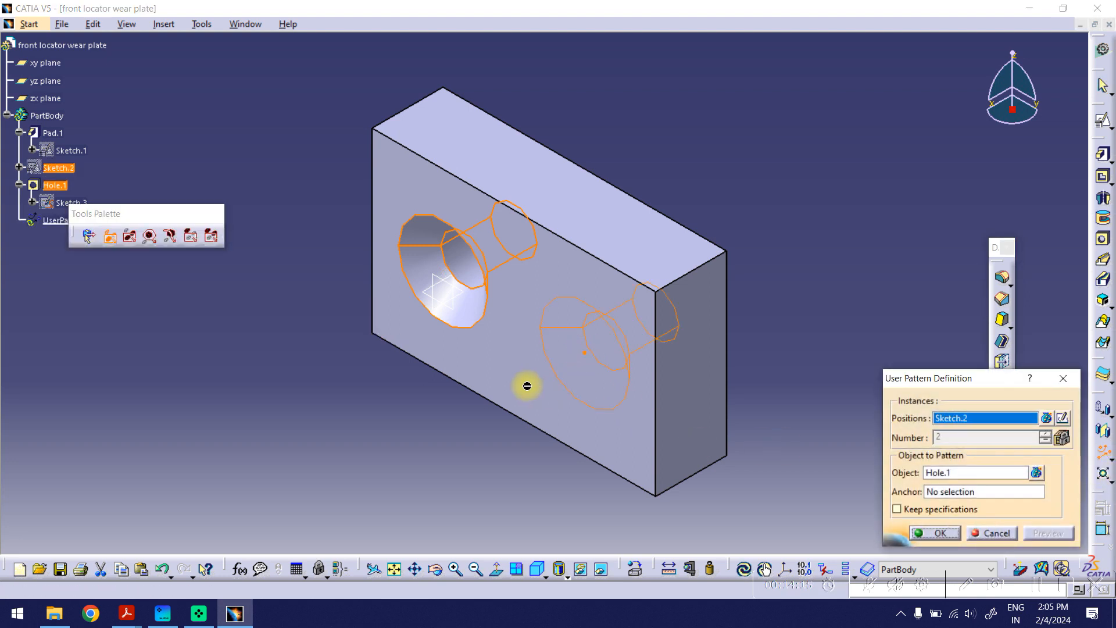
{"action": "left_click", "coordinate": [931, 532]}
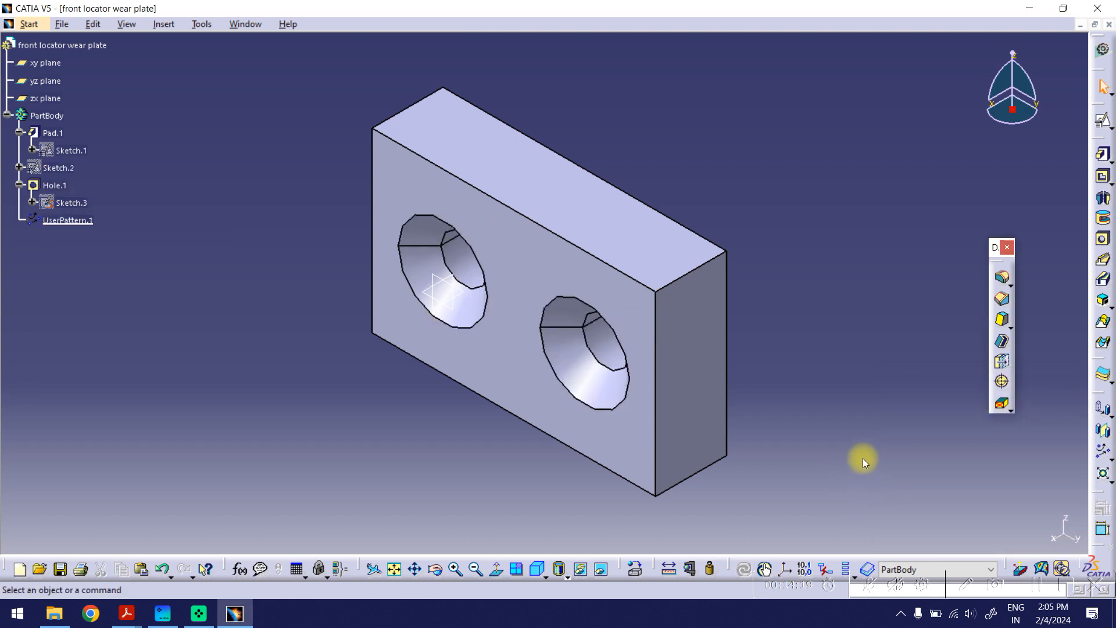
{"action": "key", "text": "ctrl+s"}
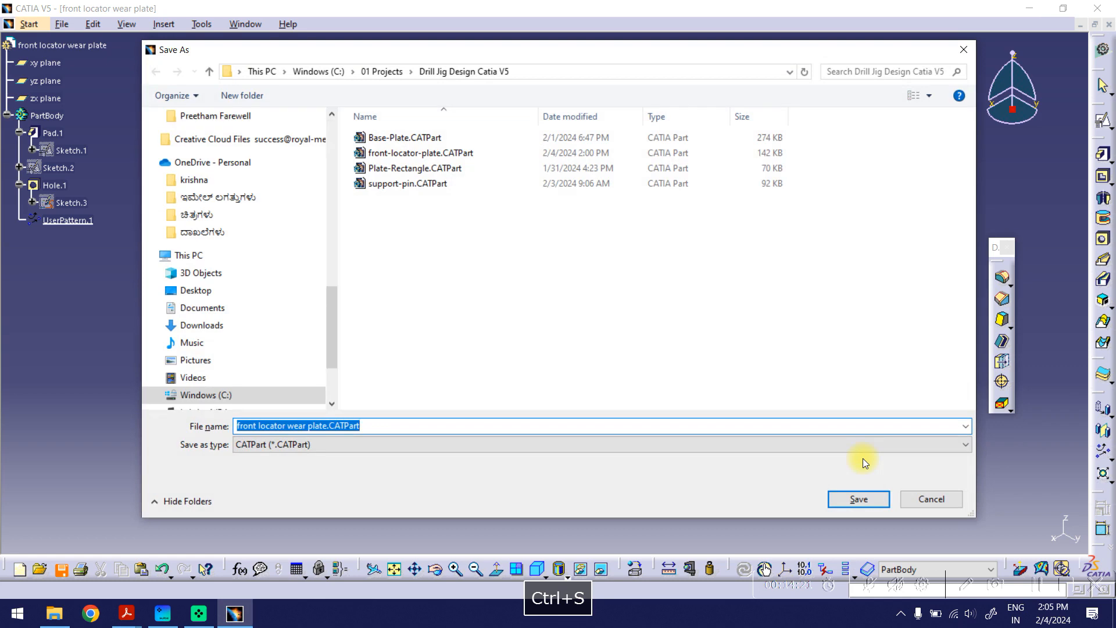
{"action": "left_click", "coordinate": [840, 501]}
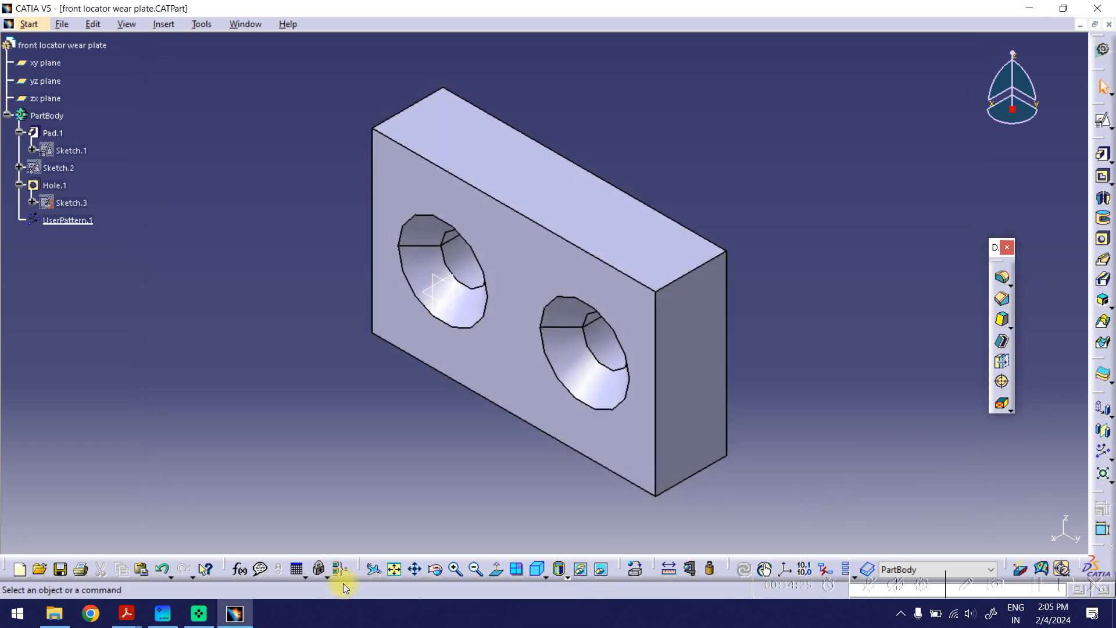
Step: Review the locator plate and wear plate entries in the parts list of the FRONT LOCATOR ASSEMBLY PDF, and return to CATIA
{"action": "mouse_move", "coordinate": [127, 613]}
{"action": "left_click", "coordinate": [99, 554]}
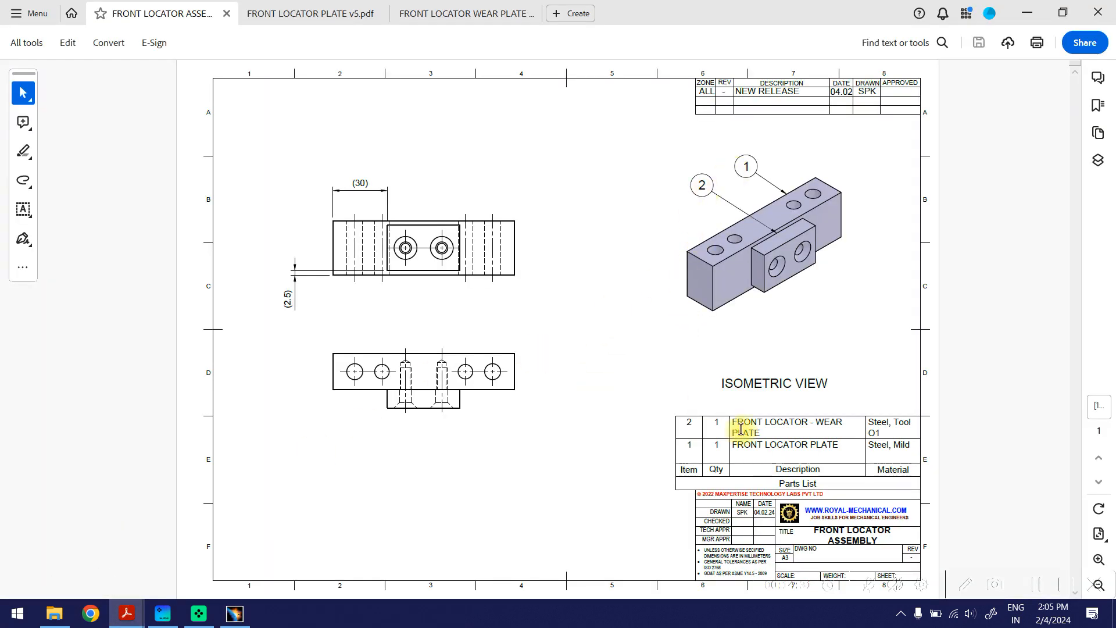
{"action": "left_click_drag", "start_coordinate": [733, 445], "coordinate": [831, 442]}
{"action": "left_click_drag", "start_coordinate": [731, 423], "coordinate": [784, 435]}
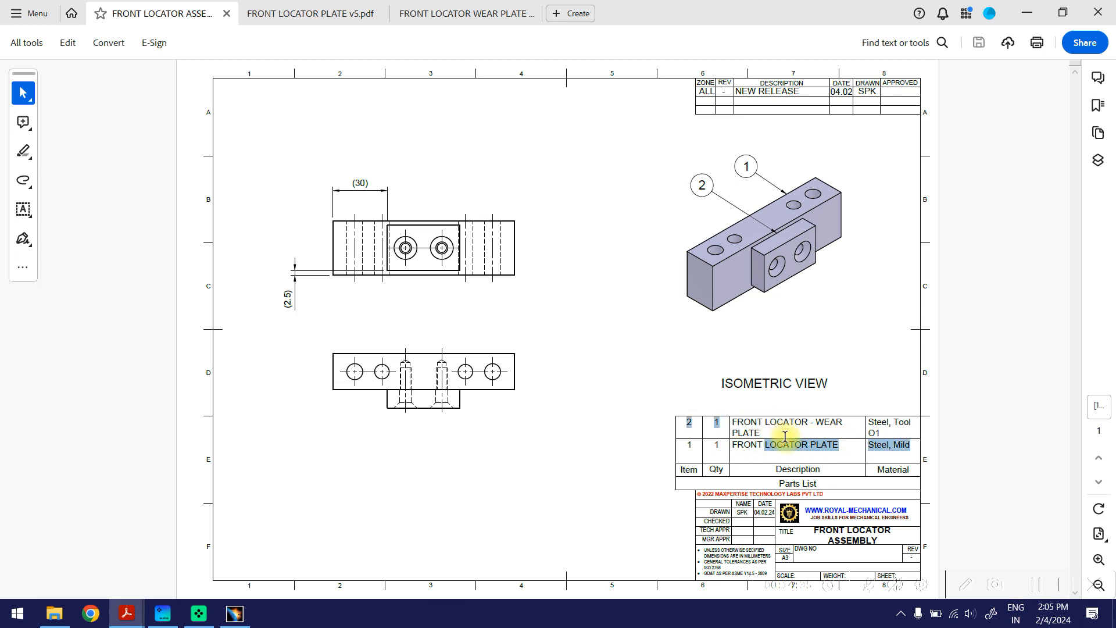
{"action": "left_click", "coordinate": [638, 366]}
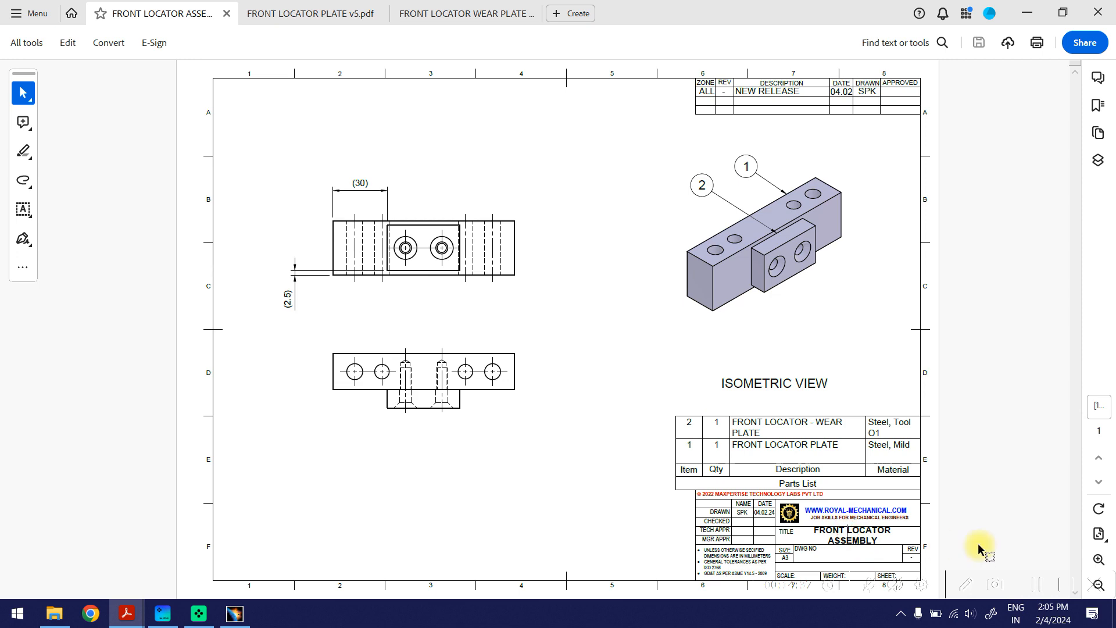
{"action": "left_click", "coordinate": [1027, 14]}
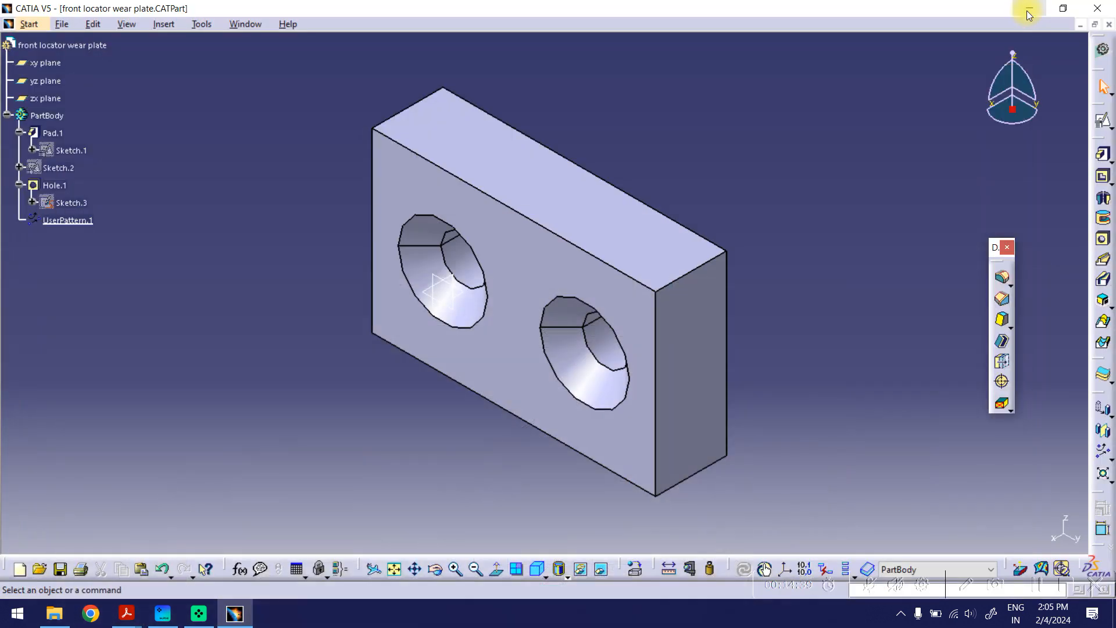
Step: Create a new Product document for the front locator assembly
{"action": "left_click", "coordinate": [61, 26]}
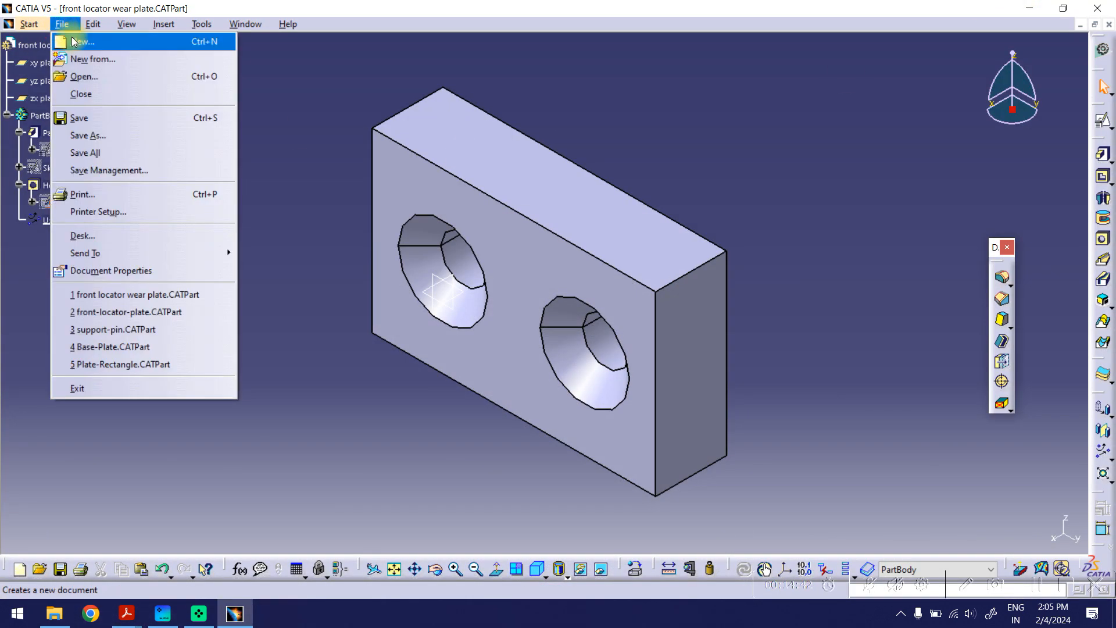
{"action": "left_click", "coordinate": [72, 40]}
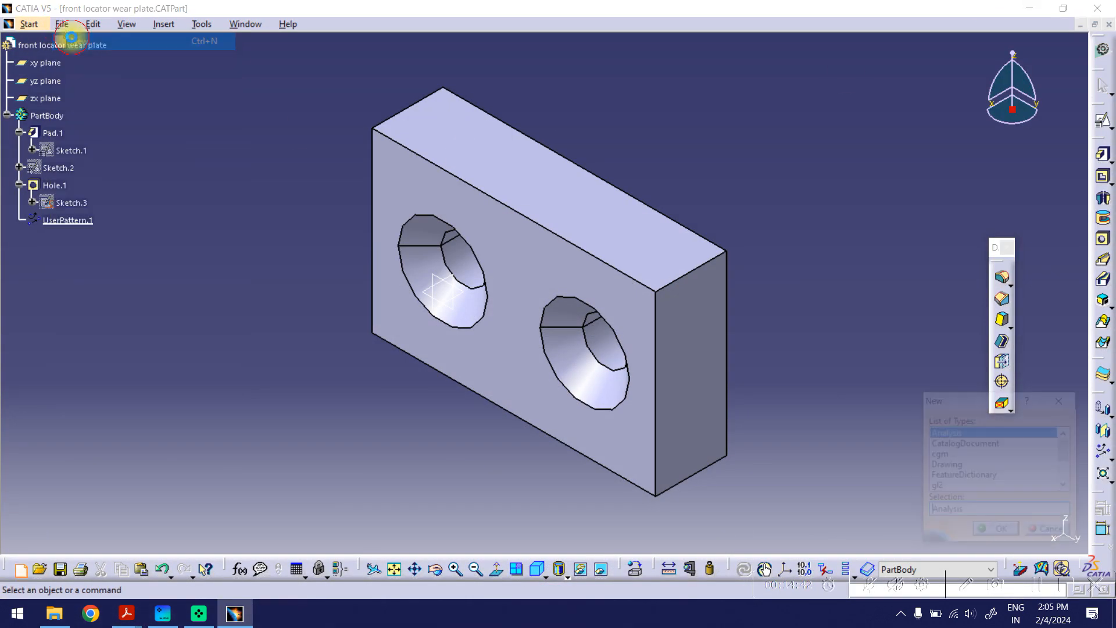
{"action": "left_click", "coordinate": [1067, 486]}
{"action": "left_click", "coordinate": [1067, 485]}
{"action": "left_click", "coordinate": [1067, 485]}
{"action": "left_click", "coordinate": [1067, 486]}
{"action": "left_click", "coordinate": [1067, 486]}
{"action": "left_click", "coordinate": [996, 534]}
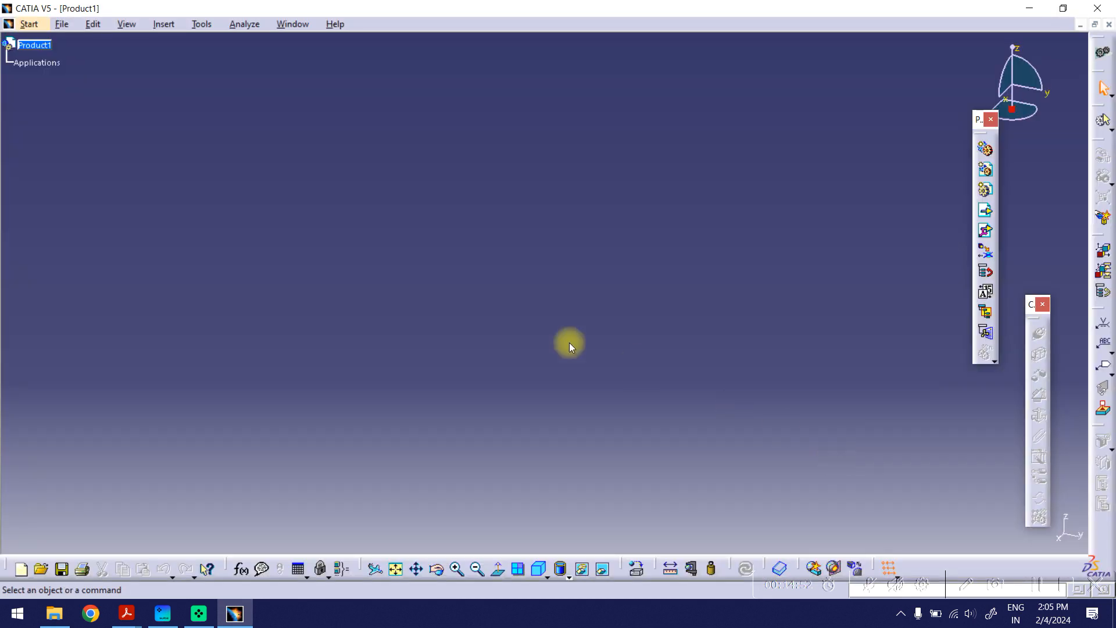
Step: Check the title in the FRONT LOCATOR ASSEMBLY PDF and save the product as front-locator-assembly in the Drill Jig Design Catia V5 folder
{"action": "key", "text": "ctrl+s"}
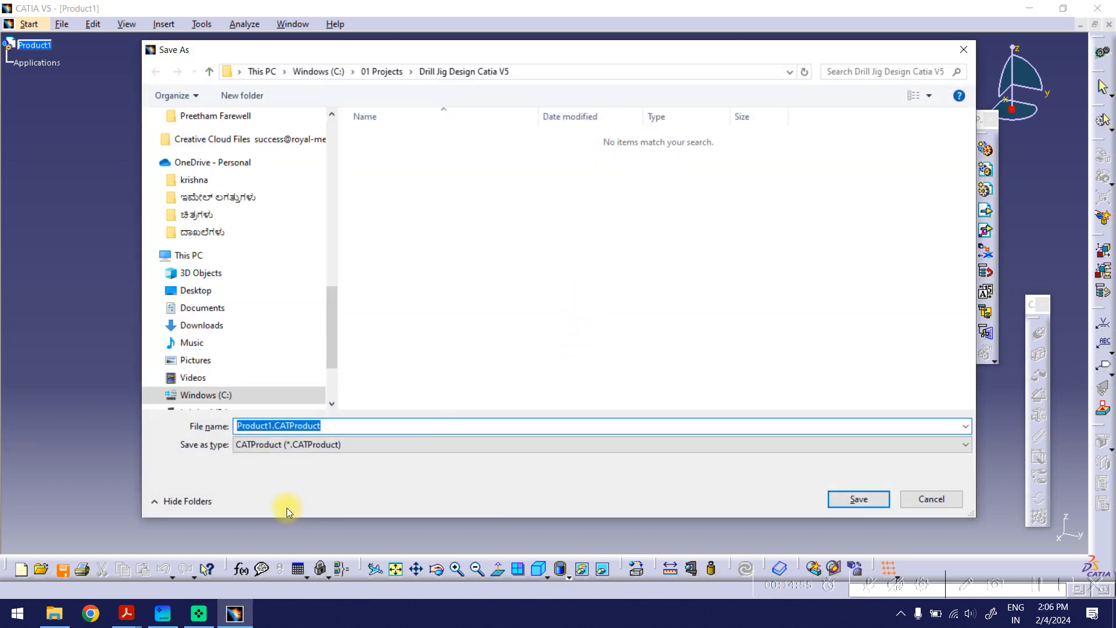
{"action": "left_click", "coordinate": [129, 614]}
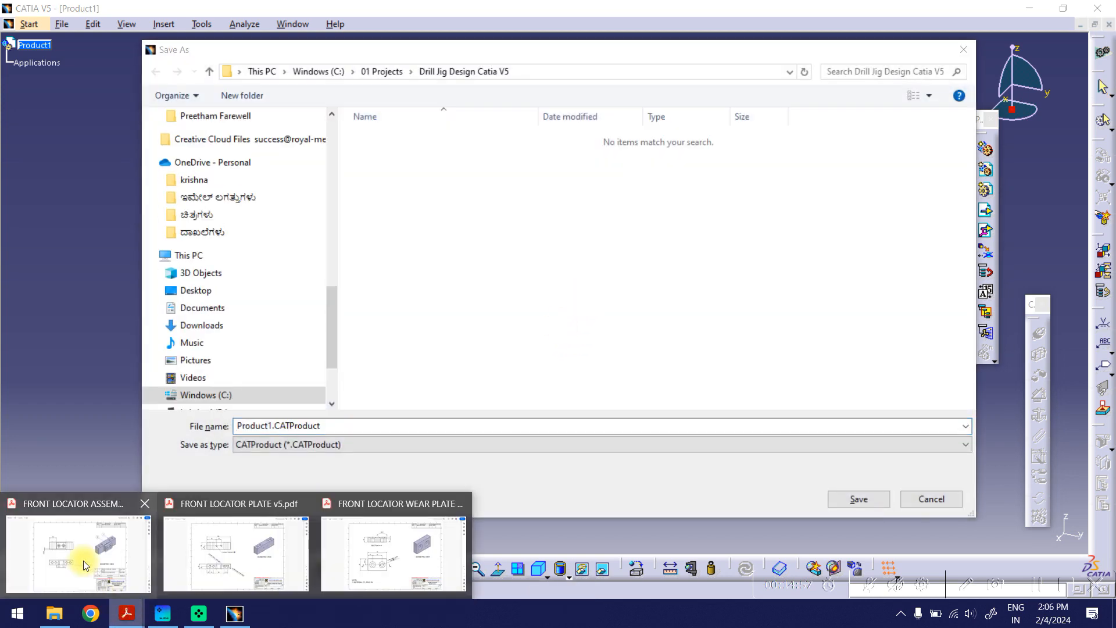
{"action": "left_click", "coordinate": [82, 563]}
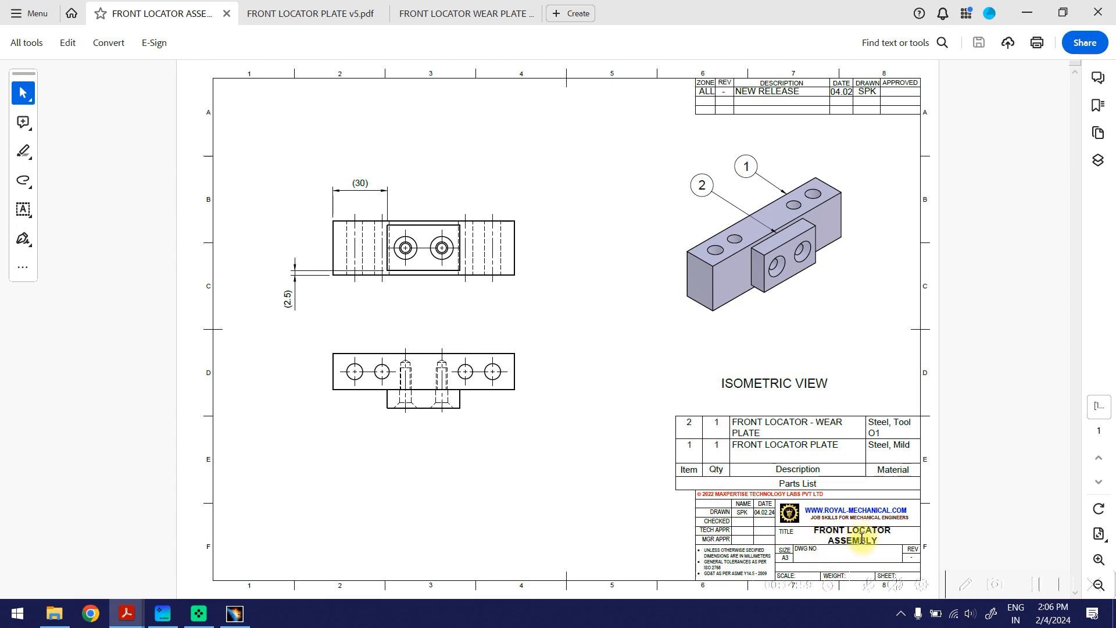
{"action": "left_click", "coordinate": [1025, 17]}
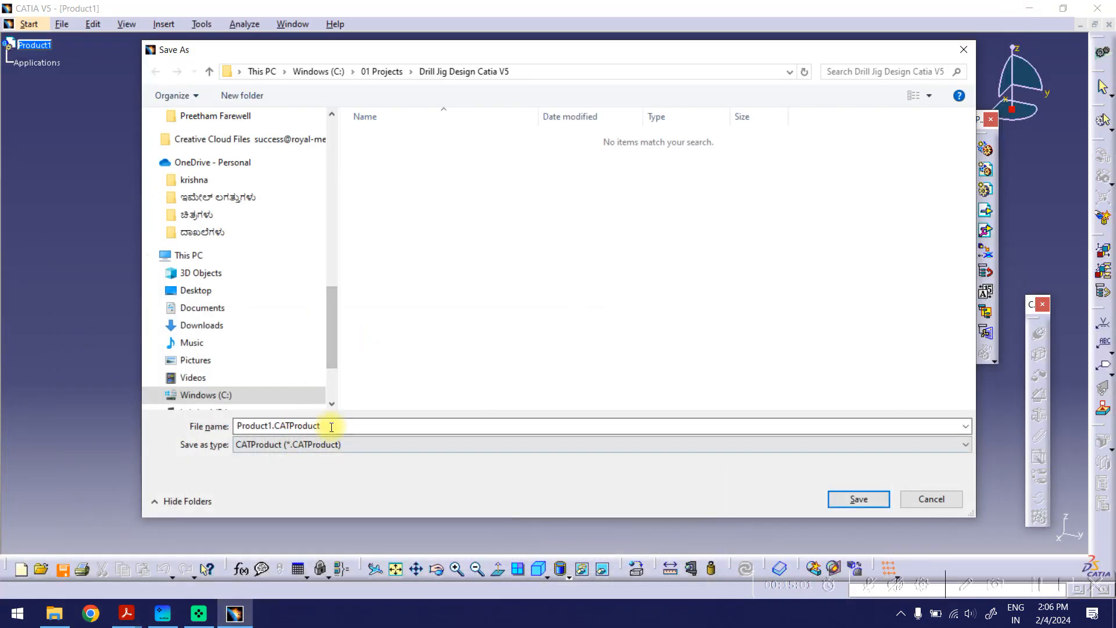
{"action": "left_click_drag", "start_coordinate": [332, 427], "coordinate": [231, 423]}
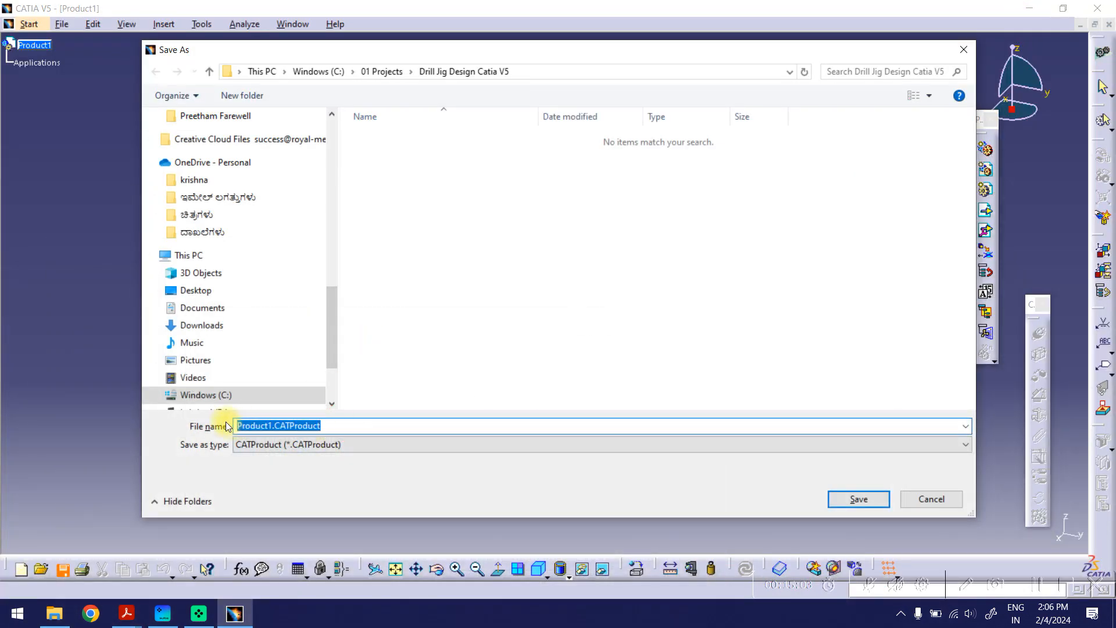
{"action": "type", "text": "front"}
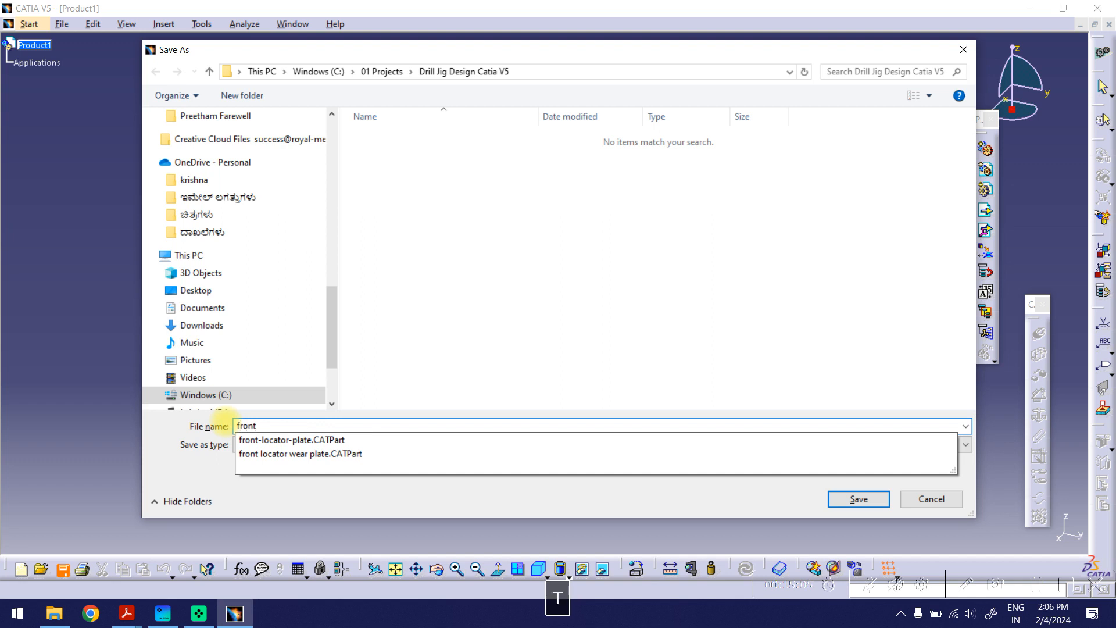
{"action": "type", "text": "-locator-assembly"}
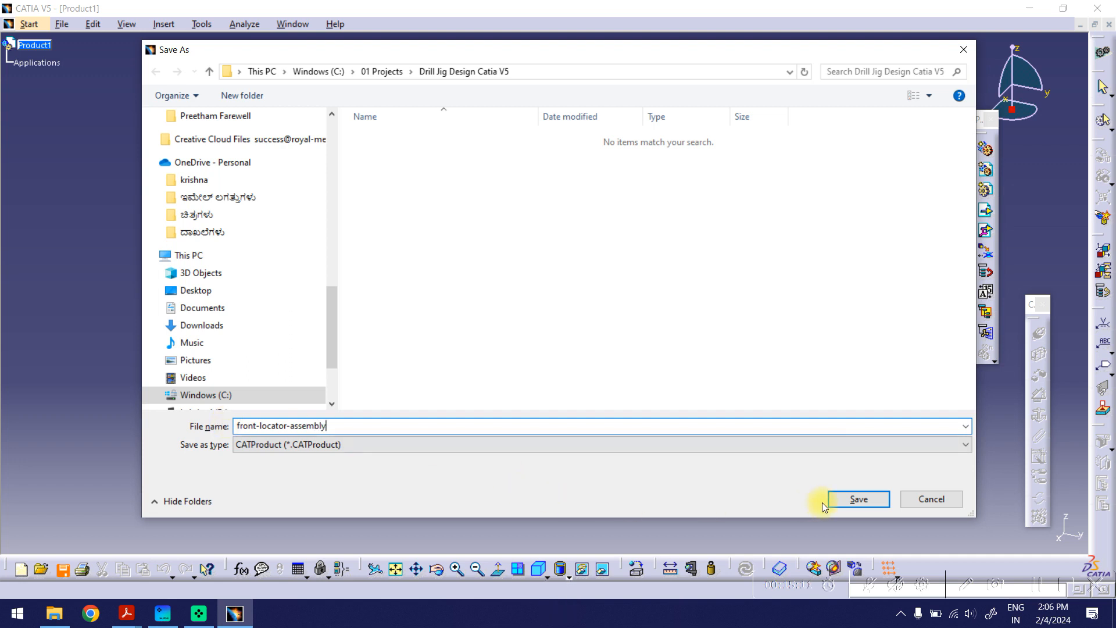
{"action": "left_click", "coordinate": [839, 499]}
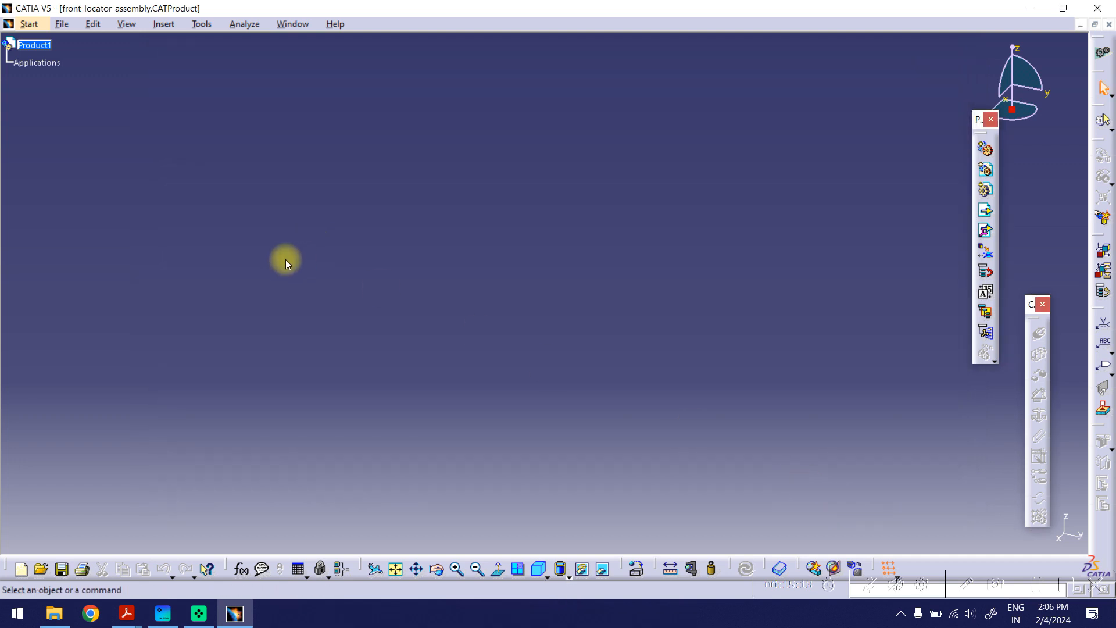
Step: Select front-locator-plate.CATPart as the existing component to insert with positioning into Product1, showing the files as tiles with a preview pane
{"action": "left_click", "coordinate": [165, 25]}
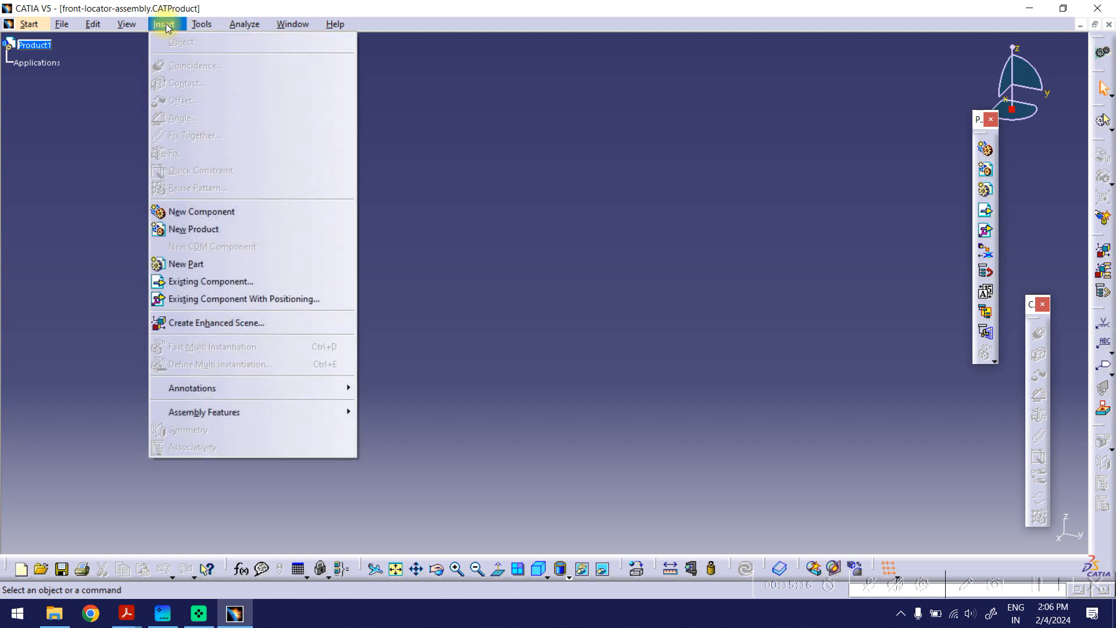
{"action": "left_click", "coordinate": [218, 299]}
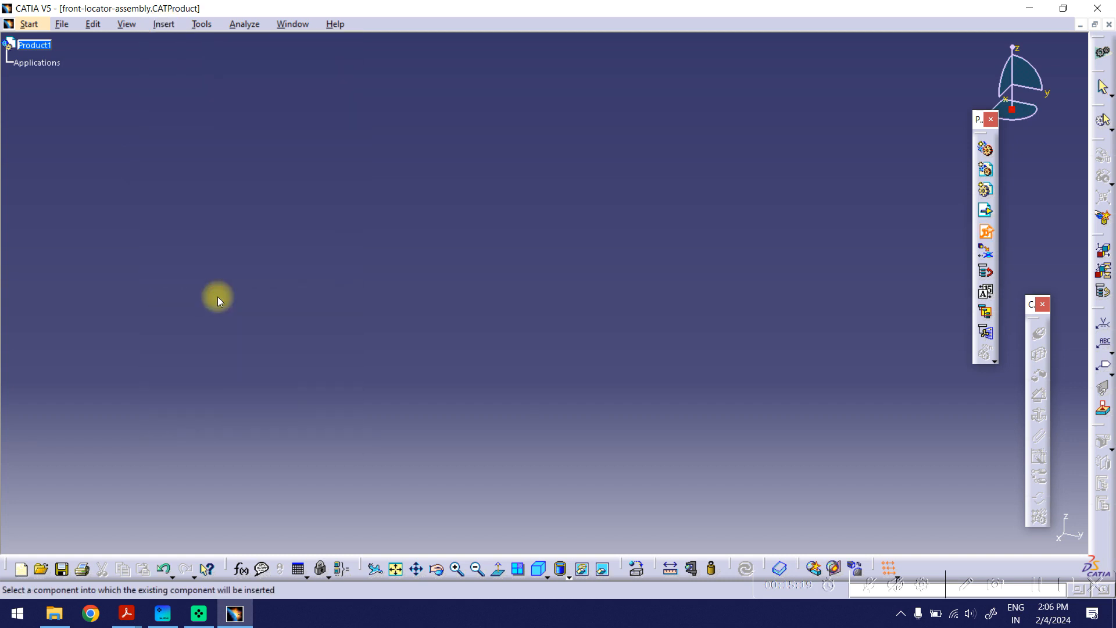
{"action": "left_click", "coordinate": [35, 45]}
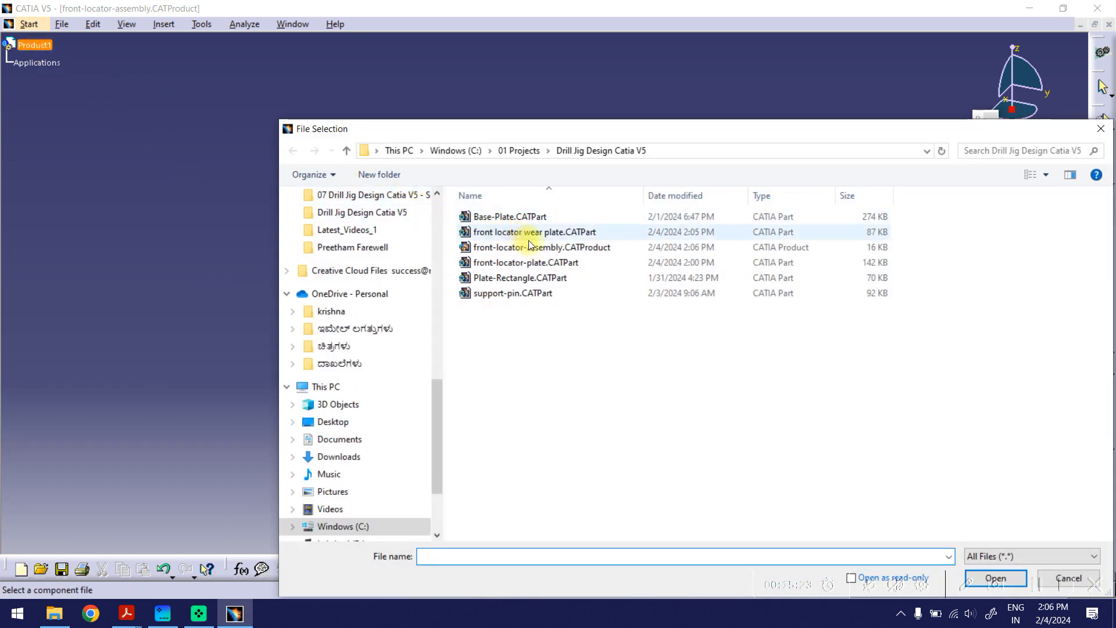
{"action": "left_click", "coordinate": [522, 263]}
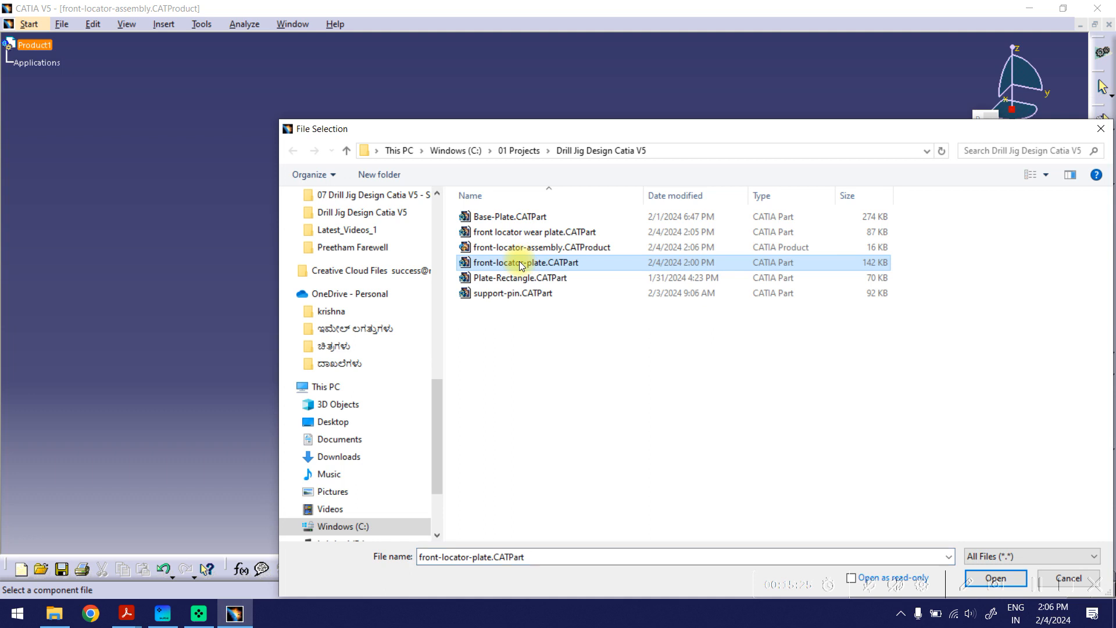
{"action": "left_click_drag", "start_coordinate": [515, 129], "coordinate": [353, 74]}
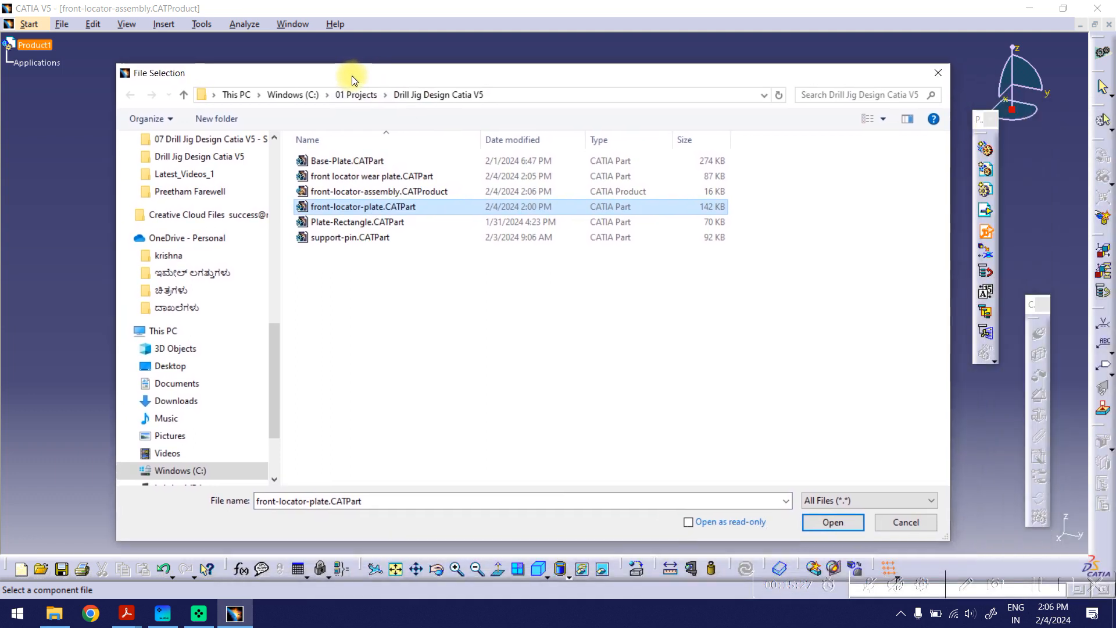
{"action": "left_click", "coordinate": [867, 120]}
{"action": "left_click", "coordinate": [880, 119]}
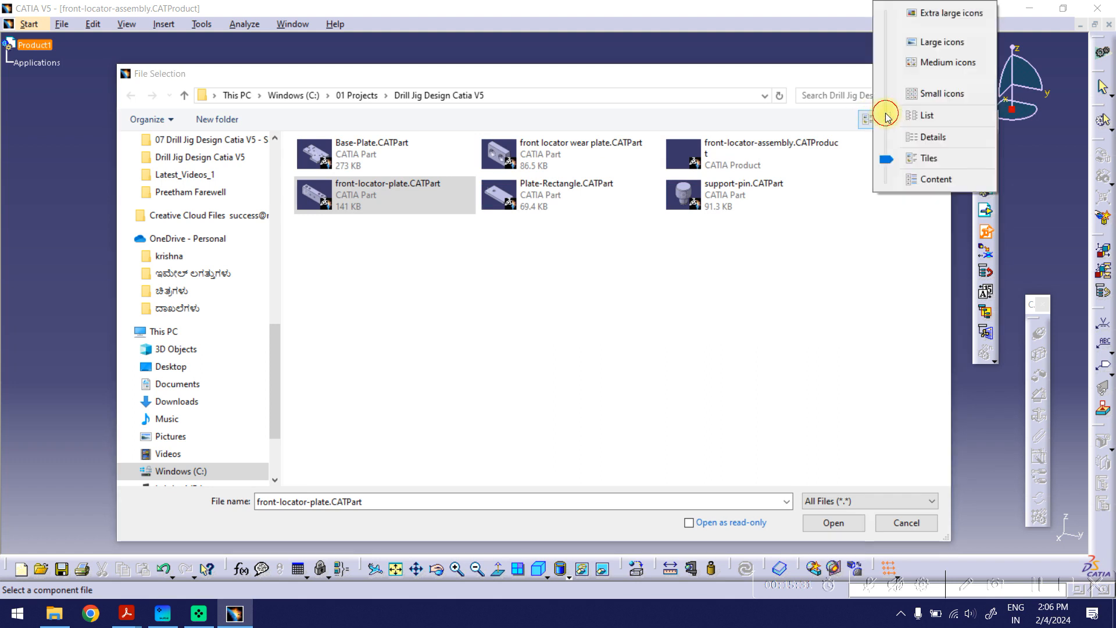
{"action": "left_click", "coordinate": [805, 77]}
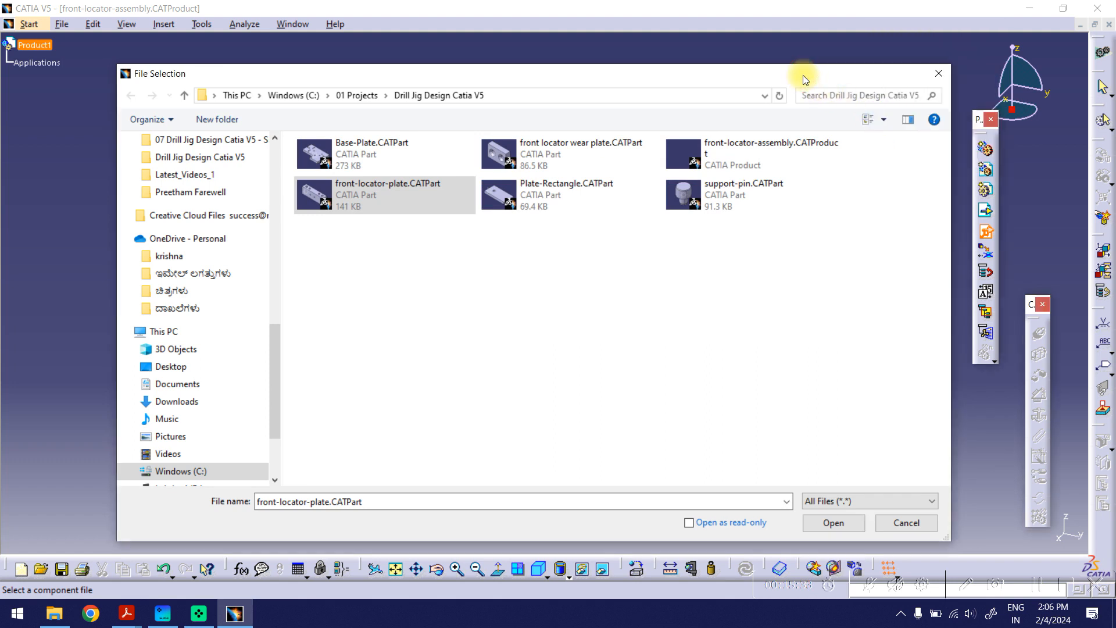
{"action": "left_click", "coordinate": [907, 120]}
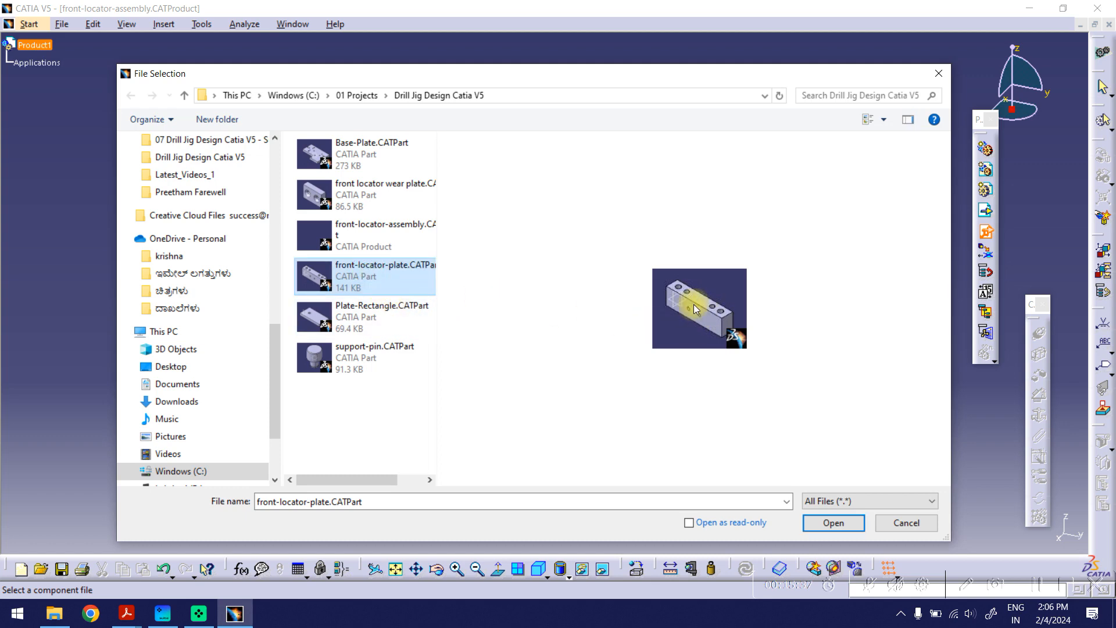
Step: Load the front-locator-plate part into the assembly and fix the component in place
{"action": "double_click", "coordinate": [389, 279]}
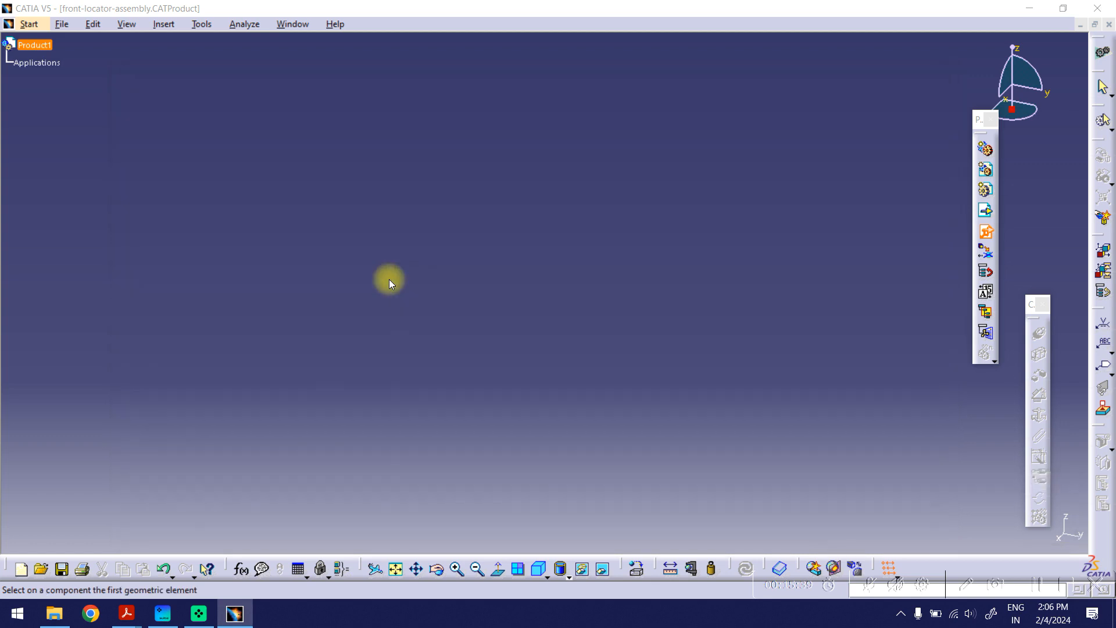
{"action": "left_click", "coordinate": [918, 494]}
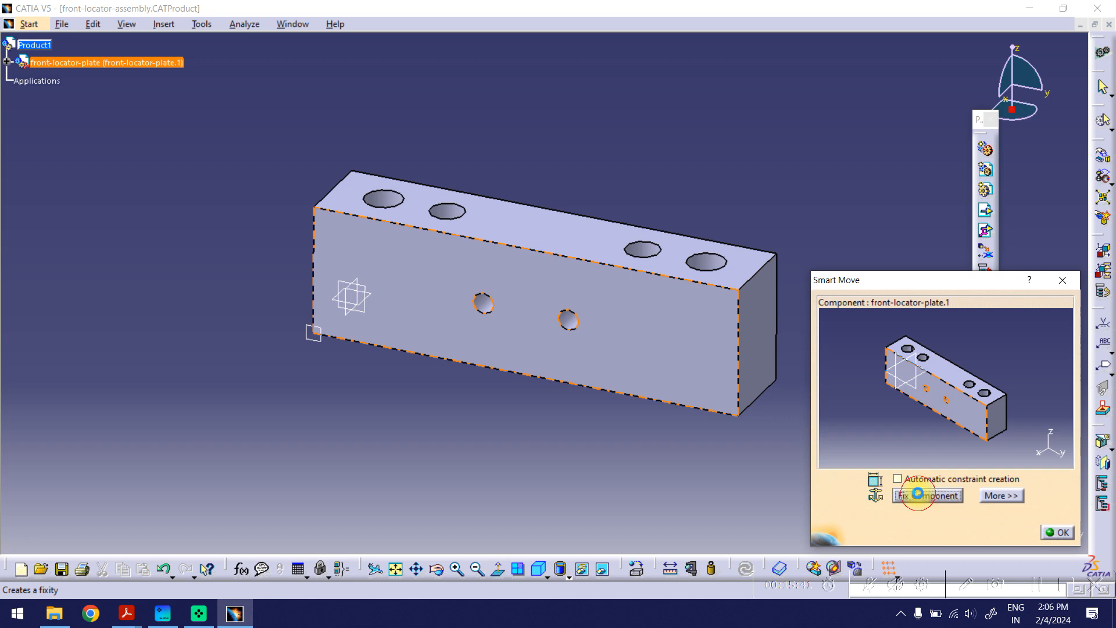
{"action": "left_click", "coordinate": [1056, 532]}
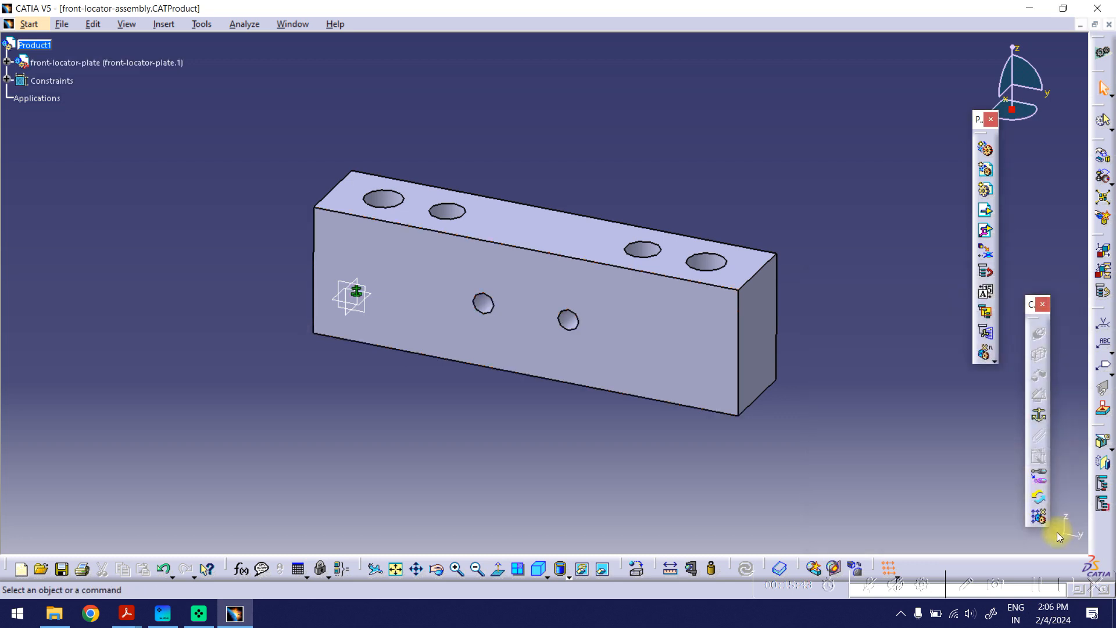
Step: Examine the FRONT LOCATOR ASSEMBLY PDF for how the wear plate mounts on the locator plate
{"action": "left_click", "coordinate": [539, 567]}
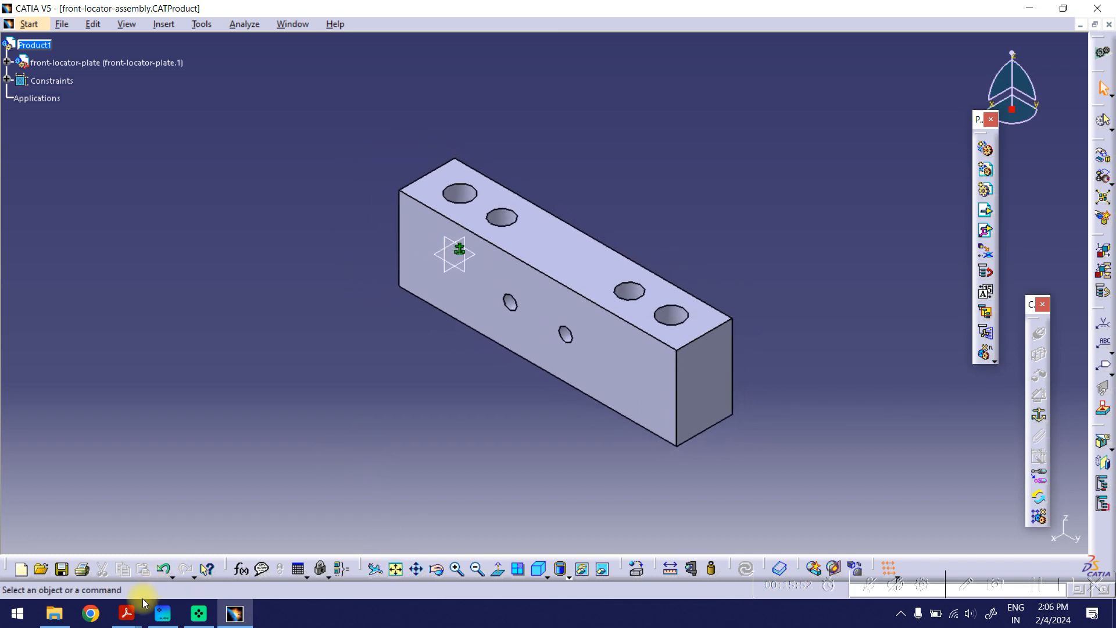
{"action": "left_click", "coordinate": [128, 613]}
{"action": "left_click", "coordinate": [108, 569]}
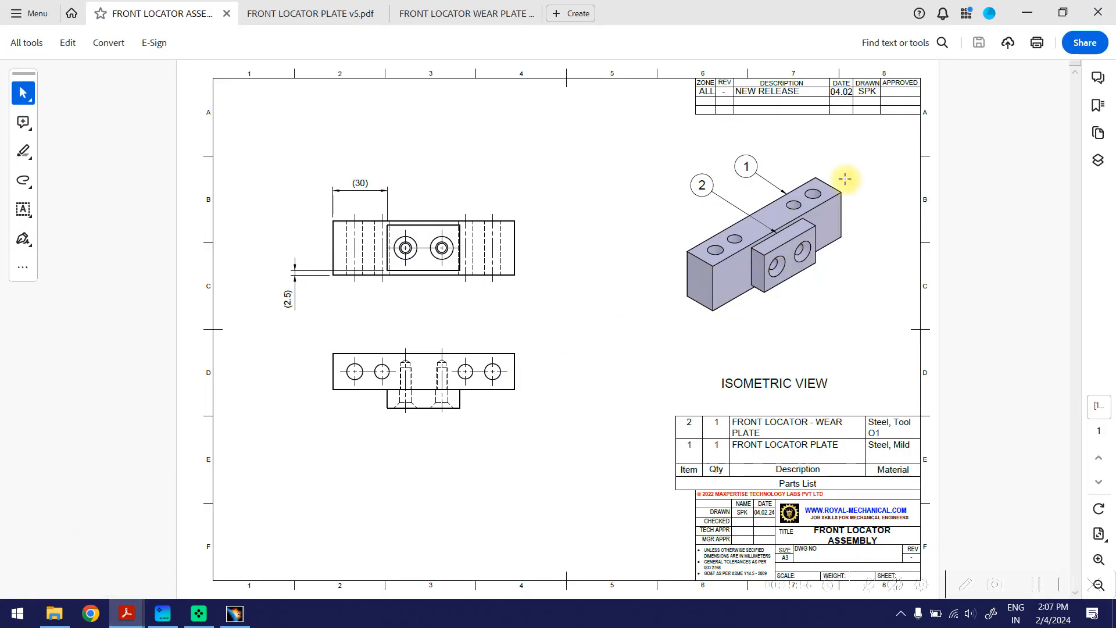
{"action": "left_click", "coordinate": [1033, 8]}
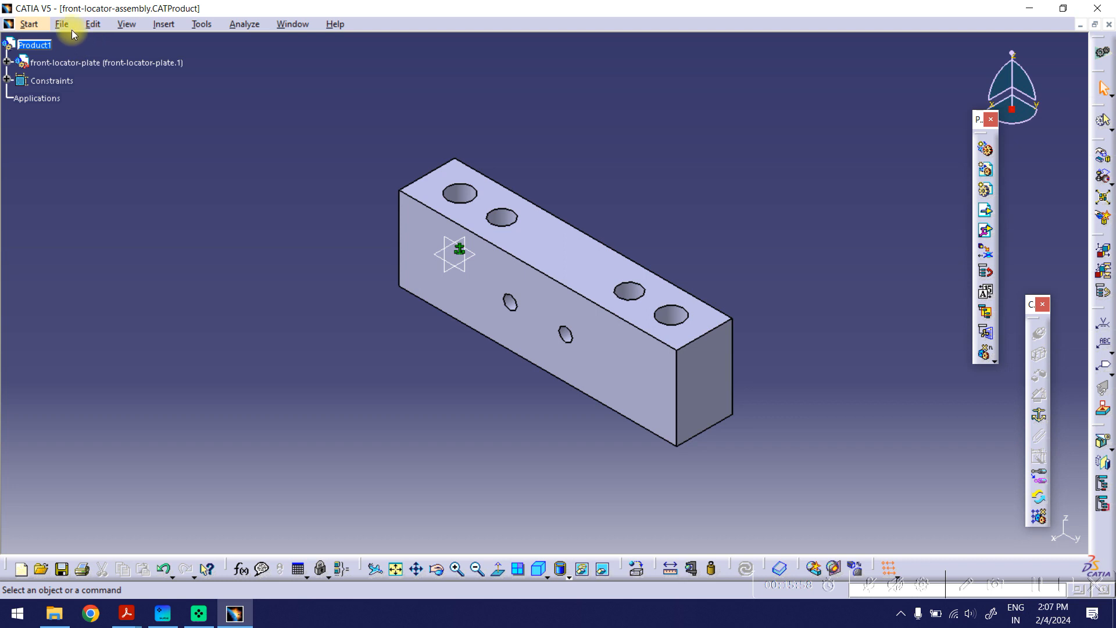
Step: Insert front locator wear plate.CATPart into Product1 as an existing component with positioning
{"action": "left_click", "coordinate": [163, 24]}
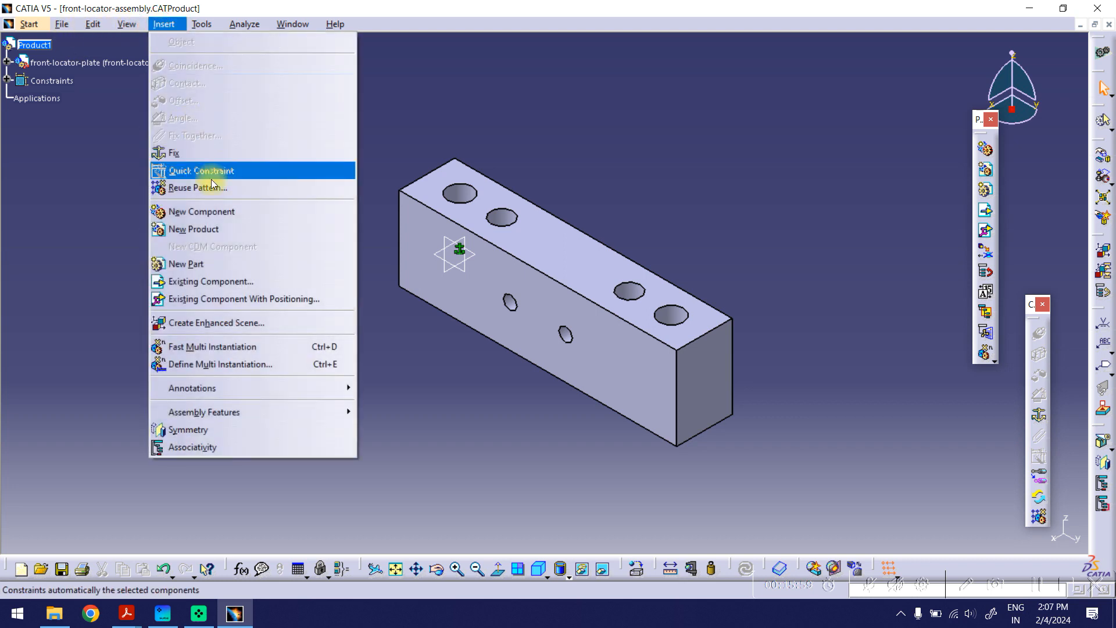
{"action": "left_click", "coordinate": [215, 299]}
{"action": "left_click", "coordinate": [41, 46]}
{"action": "scroll", "coordinate": [271, 322], "scroll_direction": "up", "scroll_amount": 2}
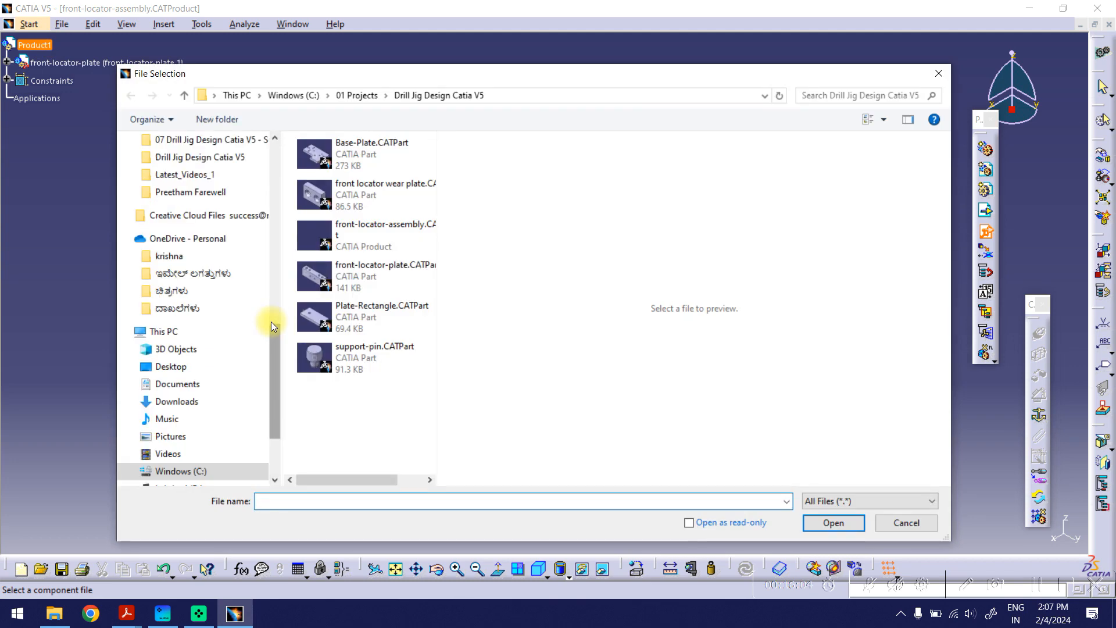
{"action": "left_click", "coordinate": [353, 190]}
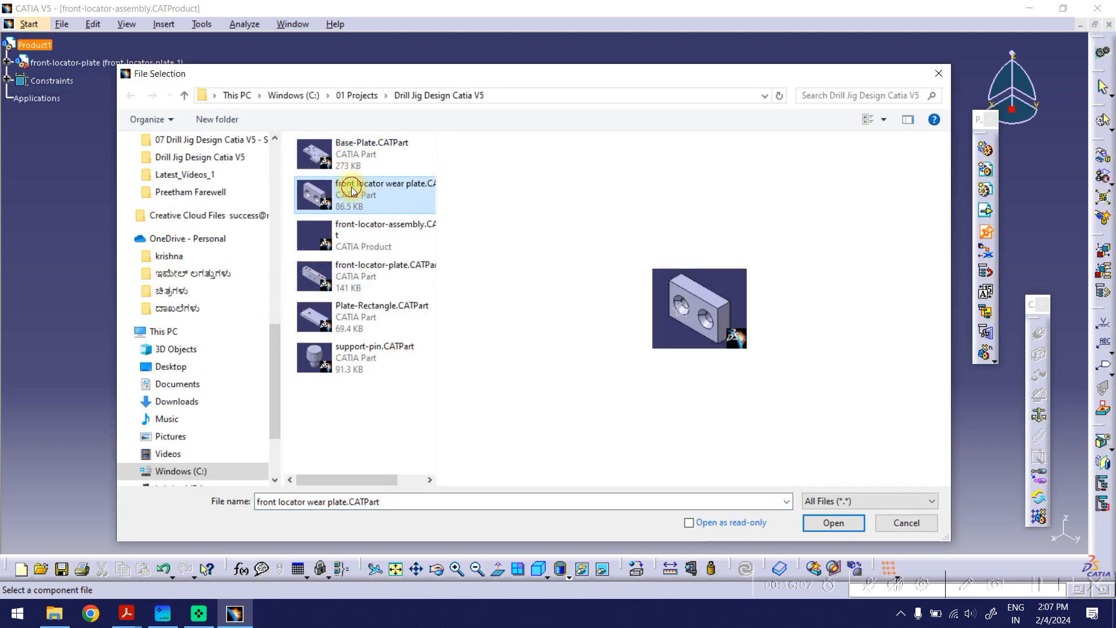
{"action": "double_click", "coordinate": [351, 186]}
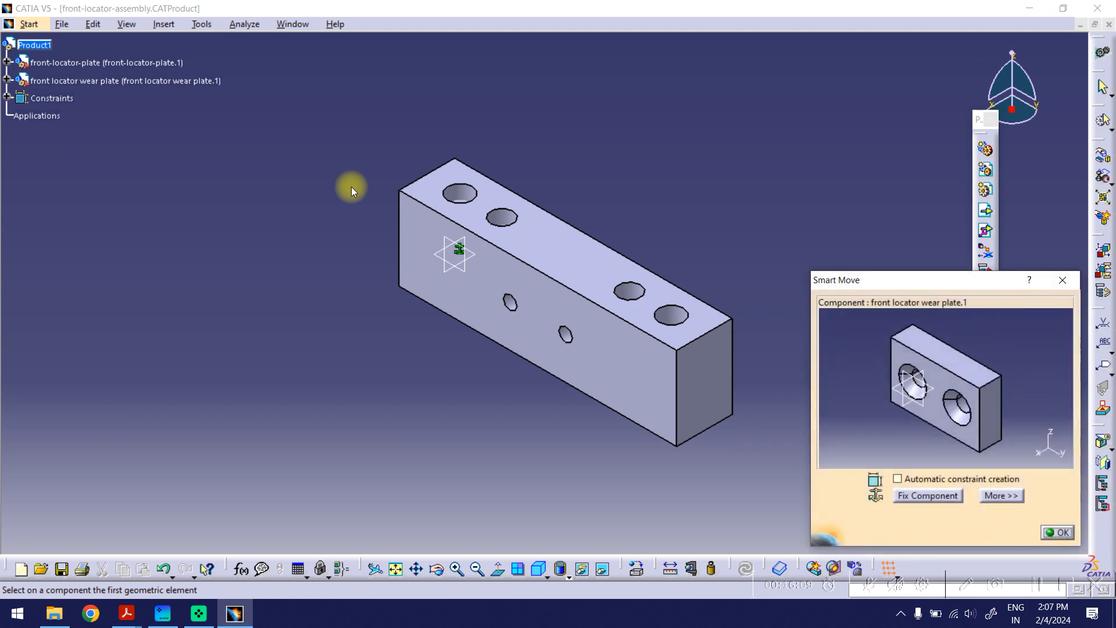
Step: Place the wear plate clear of the locator plate's front face and accept the Smart Move positioning
{"action": "middle_click_drag", "start_coordinate": [498, 219], "coordinate": [468, 321], "text": "ctrl"}
{"action": "middle_click_drag", "start_coordinate": [618, 278], "coordinate": [562, 251]}
{"action": "left_click_drag", "start_coordinate": [991, 377], "coordinate": [874, 436]}
{"action": "middle_click_drag", "start_coordinate": [336, 229], "coordinate": [356, 187], "text": "ctrl"}
{"action": "middle_click_drag", "start_coordinate": [274, 176], "coordinate": [367, 217]}
{"action": "left_click", "coordinate": [1065, 531]}
Step: Add a coincidence constraint between the axes of the wear plate hole farther from its origin and the matching small hole in the locator plate's front face
{"action": "middle_click_drag", "start_coordinate": [634, 313], "coordinate": [662, 229]}
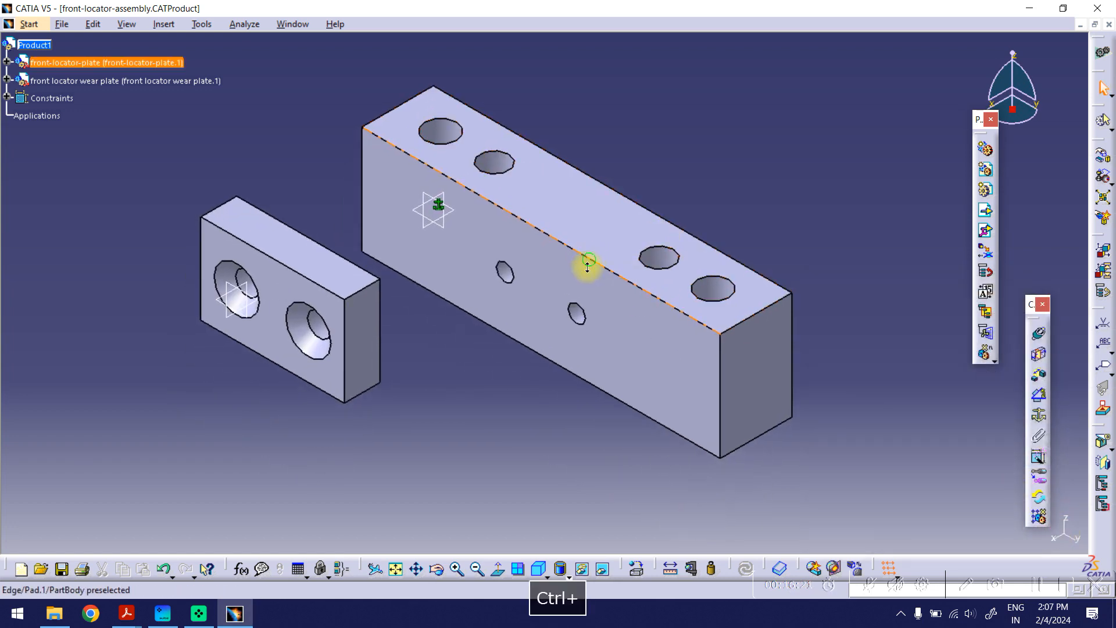
{"action": "middle_click_drag", "start_coordinate": [597, 264], "coordinate": [593, 281], "text": "ctrl"}
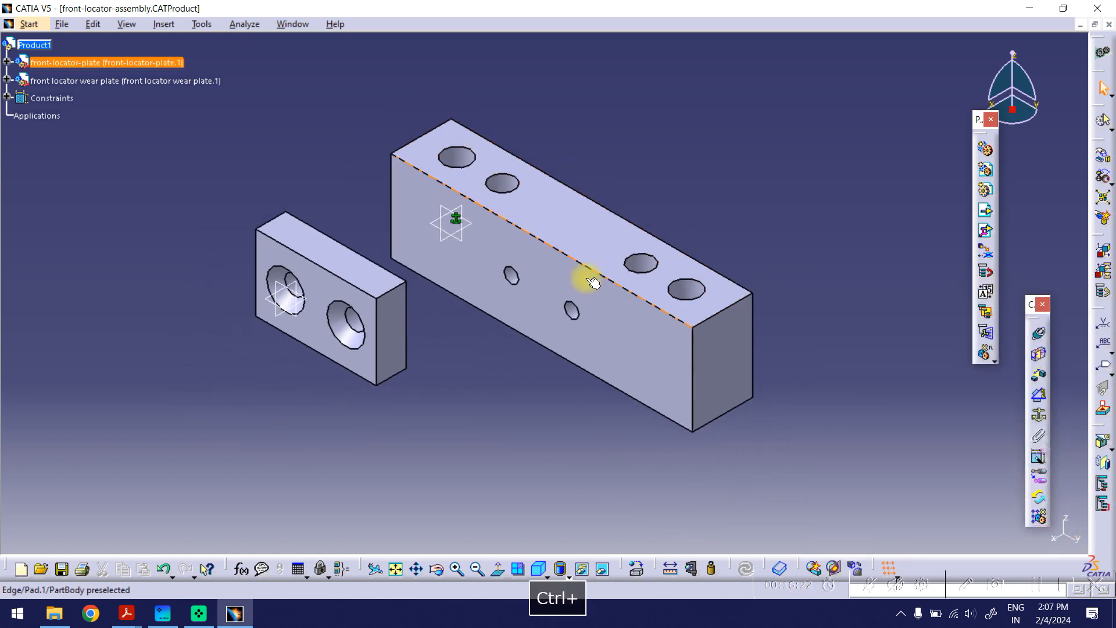
{"action": "left_click", "coordinate": [1041, 335]}
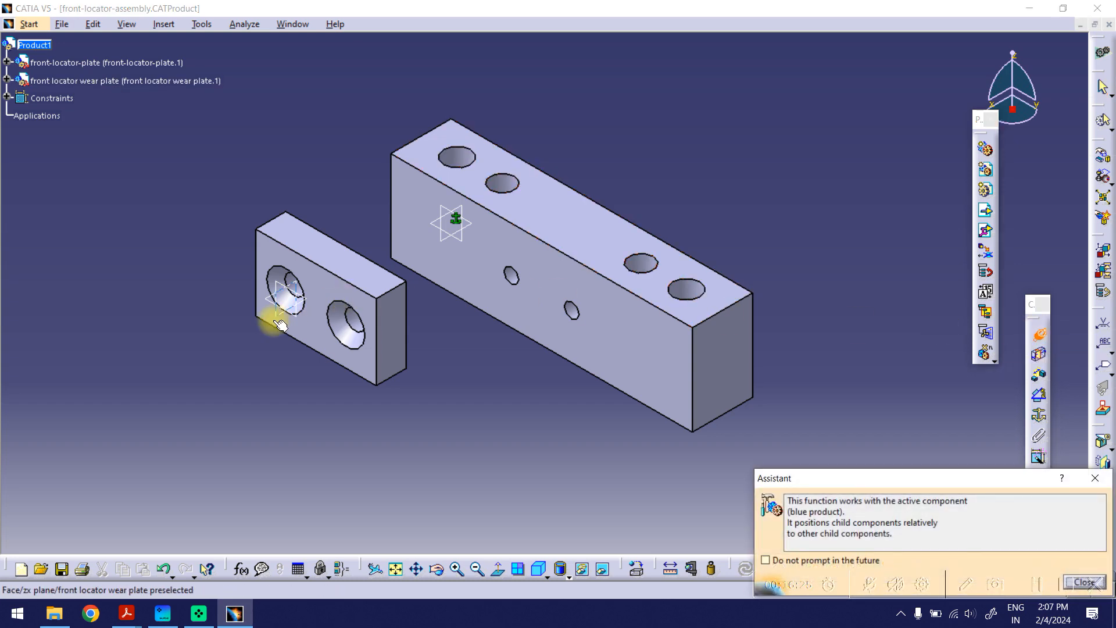
{"action": "middle_click_drag", "start_coordinate": [287, 312], "coordinate": [331, 259], "text": "ctrl"}
{"action": "left_click", "coordinate": [213, 335]}
{"action": "middle_click_drag", "start_coordinate": [473, 326], "coordinate": [613, 312], "text": "ctrl"}
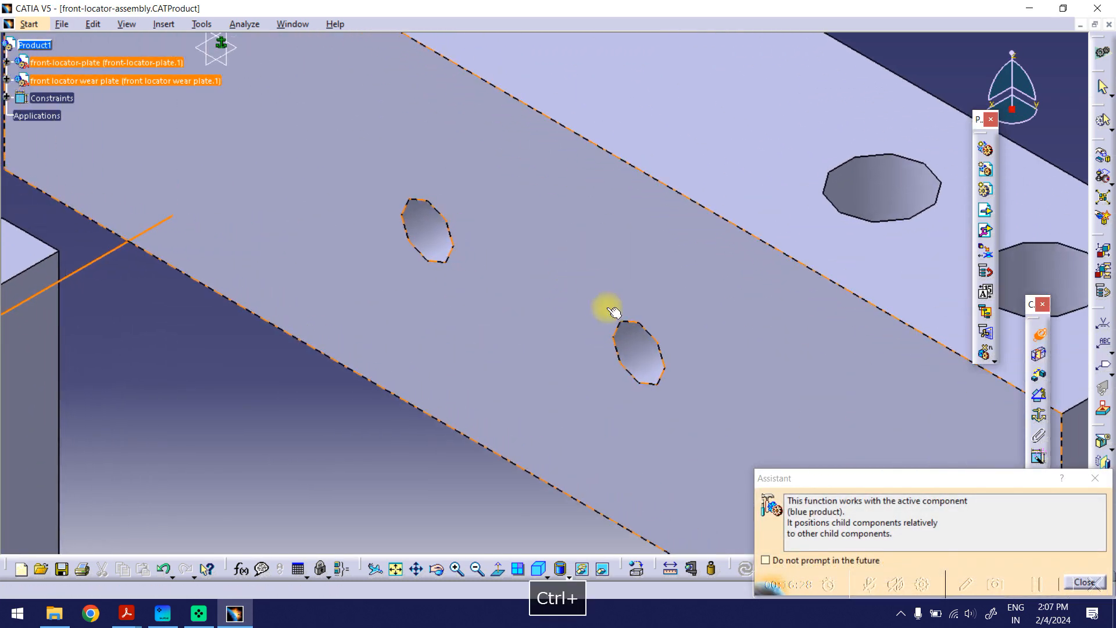
{"action": "left_click", "coordinate": [635, 338]}
{"action": "middle_click_drag", "start_coordinate": [543, 356], "coordinate": [839, 319], "text": "ctrl"}
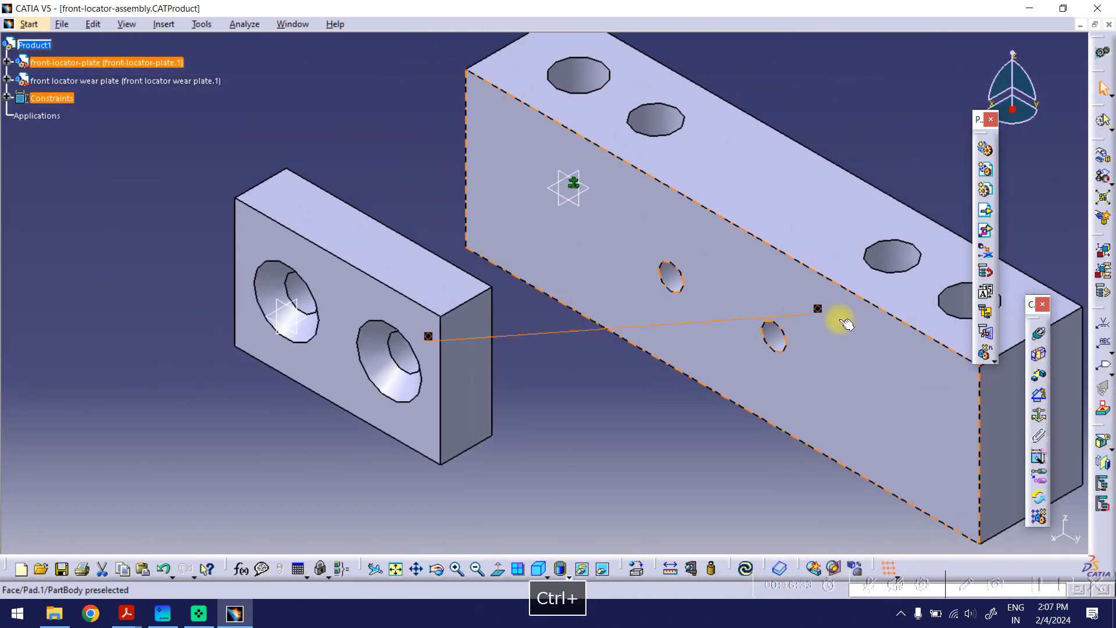
{"action": "left_click", "coordinate": [1038, 336]}
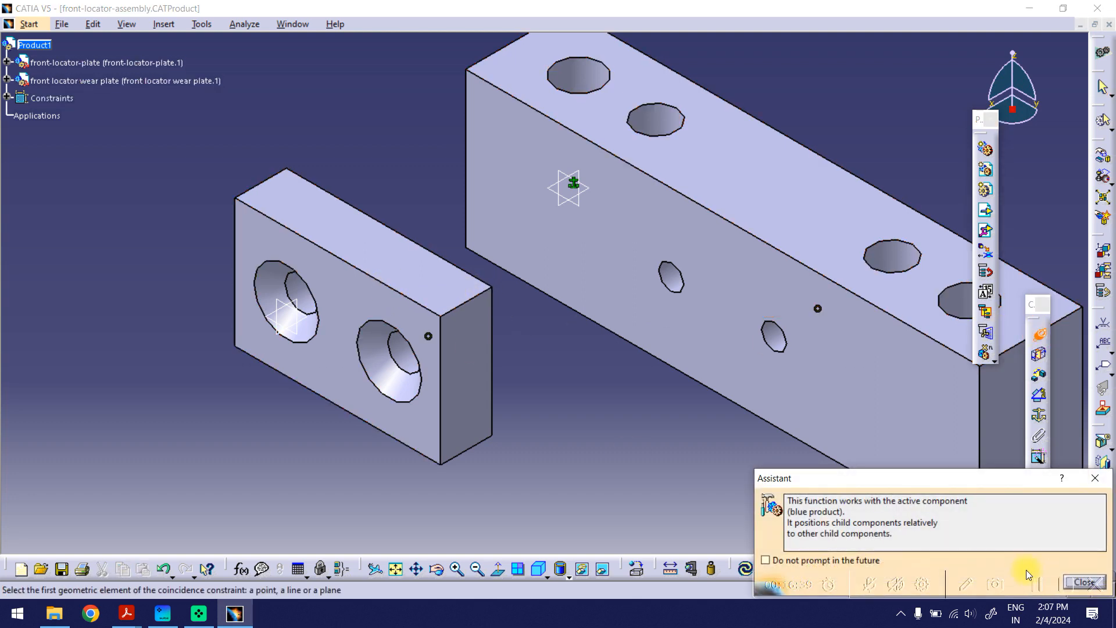
{"action": "left_click", "coordinate": [1095, 478]}
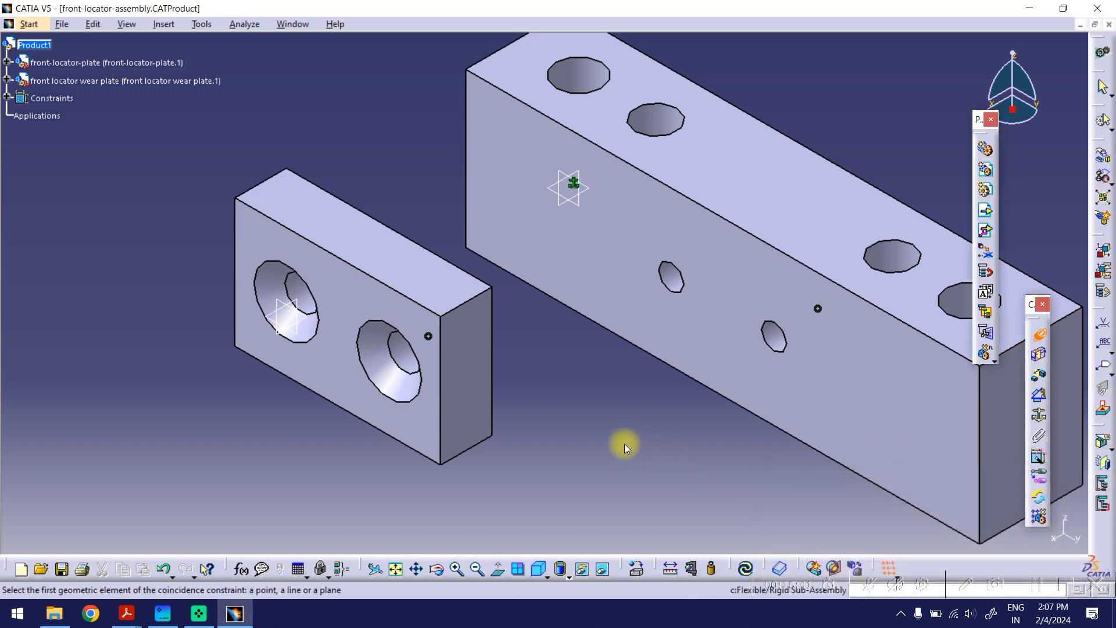
{"action": "middle_click_drag", "start_coordinate": [627, 384], "coordinate": [616, 413], "text": "ctrl"}
{"action": "middle_click_drag", "start_coordinate": [288, 158], "coordinate": [285, 219]}
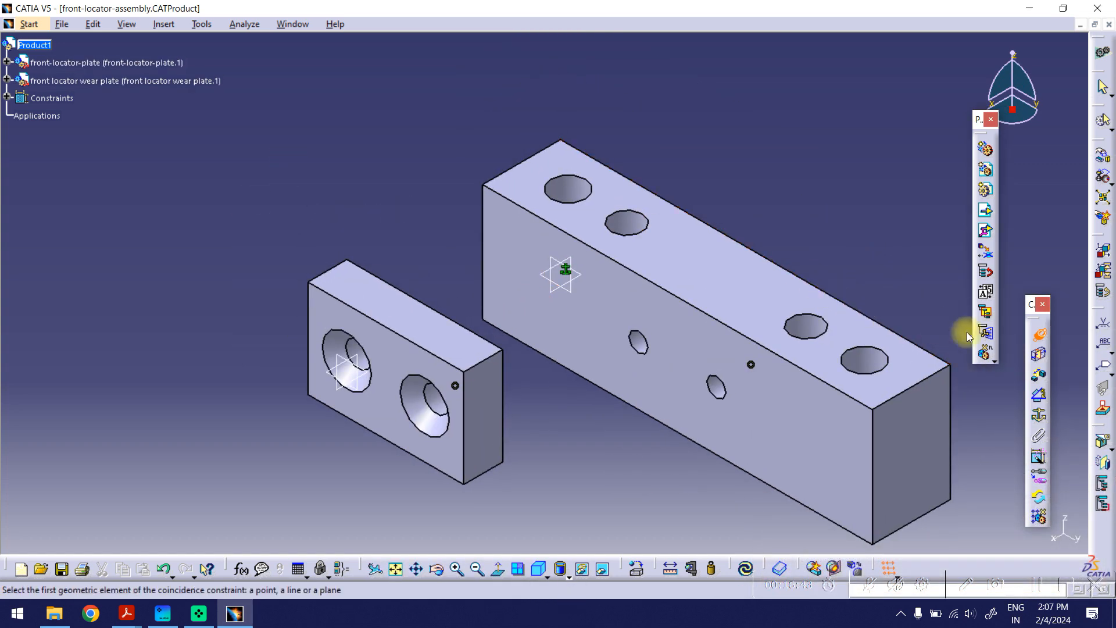
{"action": "key", "text": "Escape"}
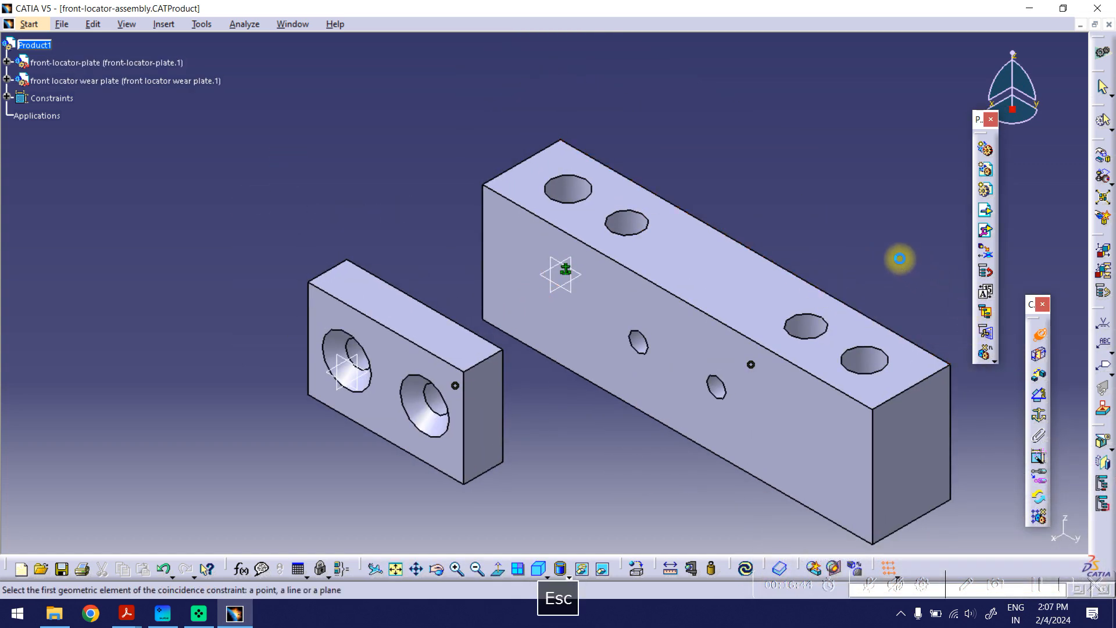
Step: Add a coincidence constraint between the axes of the wear plate hole nearest its origin and the matching small front-face hole of the locator plate
{"action": "left_click", "coordinate": [1038, 333]}
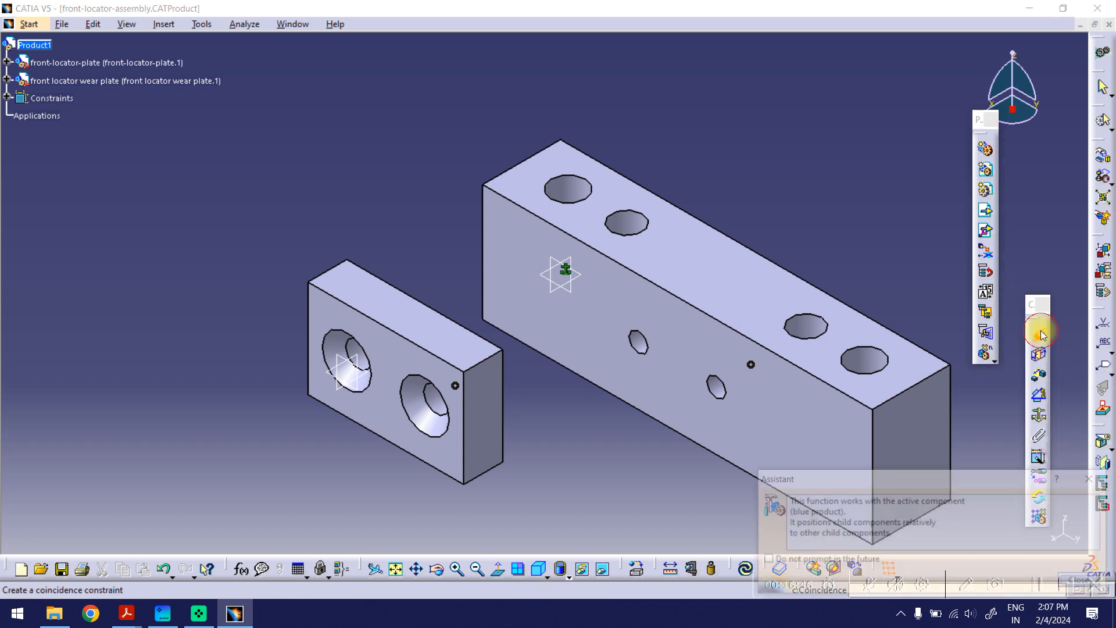
{"action": "left_click", "coordinate": [350, 350]}
{"action": "left_click", "coordinate": [639, 342]}
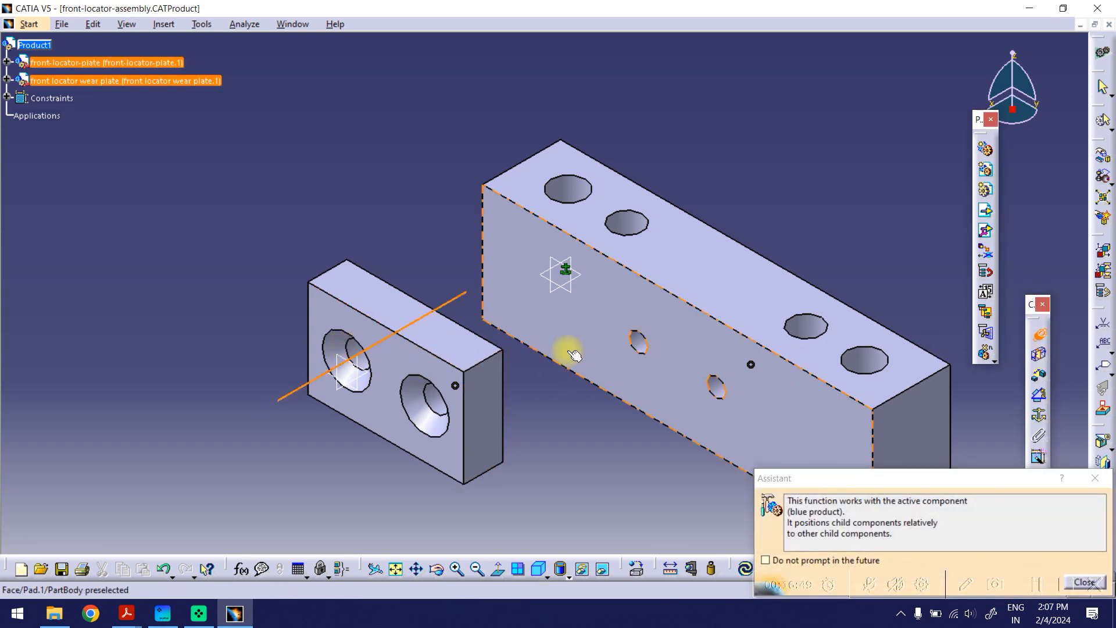
{"action": "left_click", "coordinate": [636, 337]}
{"action": "middle_click_drag", "start_coordinate": [807, 402], "coordinate": [760, 376]}
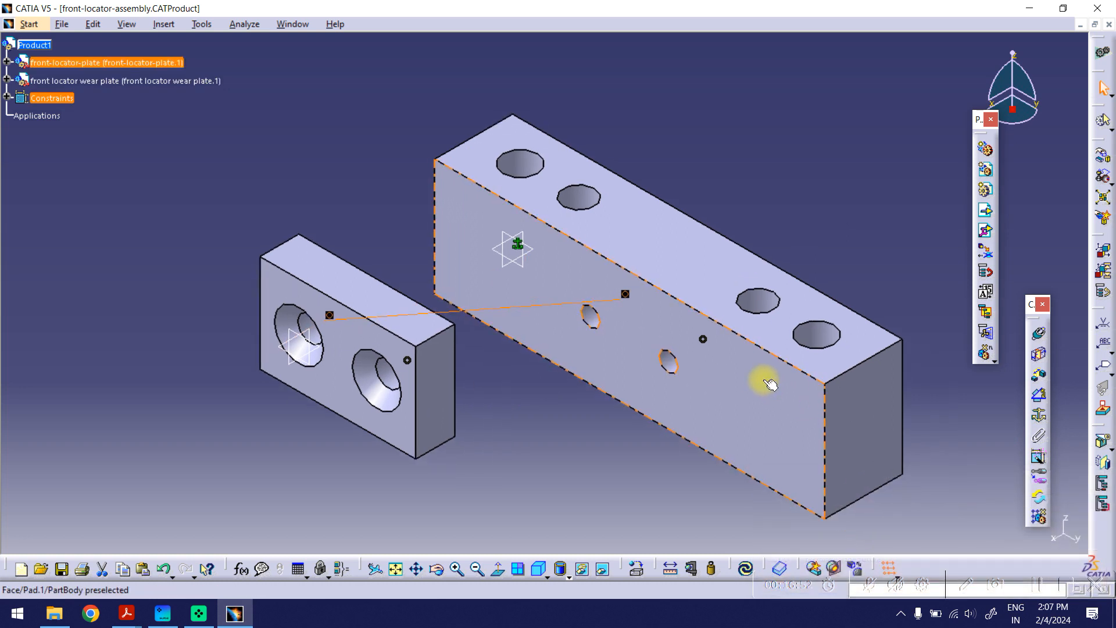
Step: Add a contact constraint between the locator plate's front face with the two small holes and the wear plate's back face
{"action": "left_click", "coordinate": [1039, 354]}
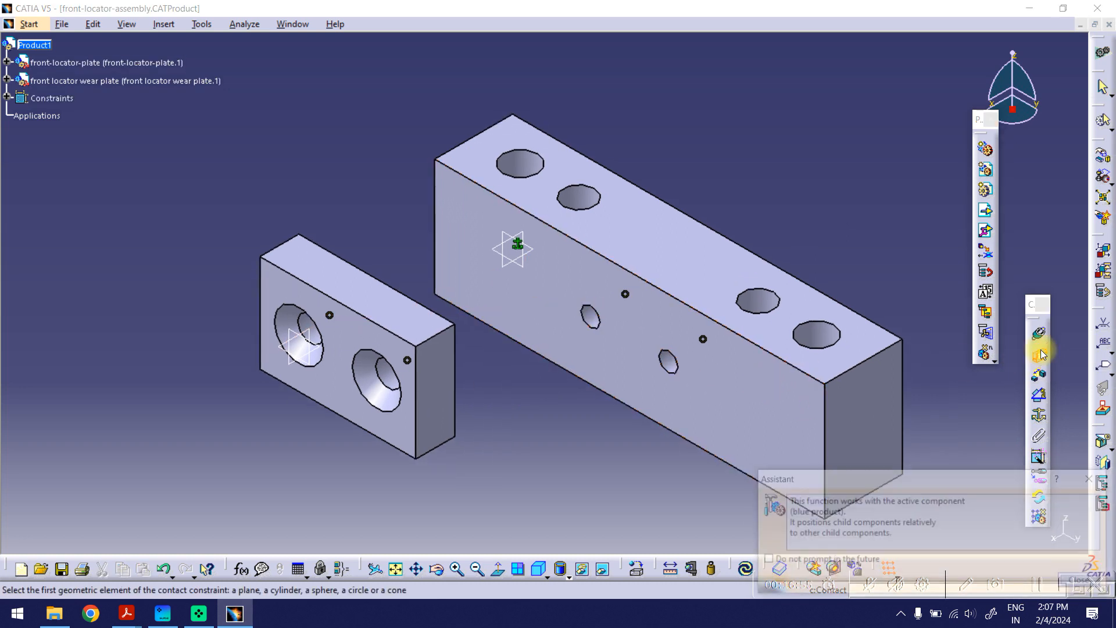
{"action": "left_click", "coordinate": [720, 398]}
{"action": "middle_click_drag", "start_coordinate": [630, 436], "coordinate": [394, 478]}
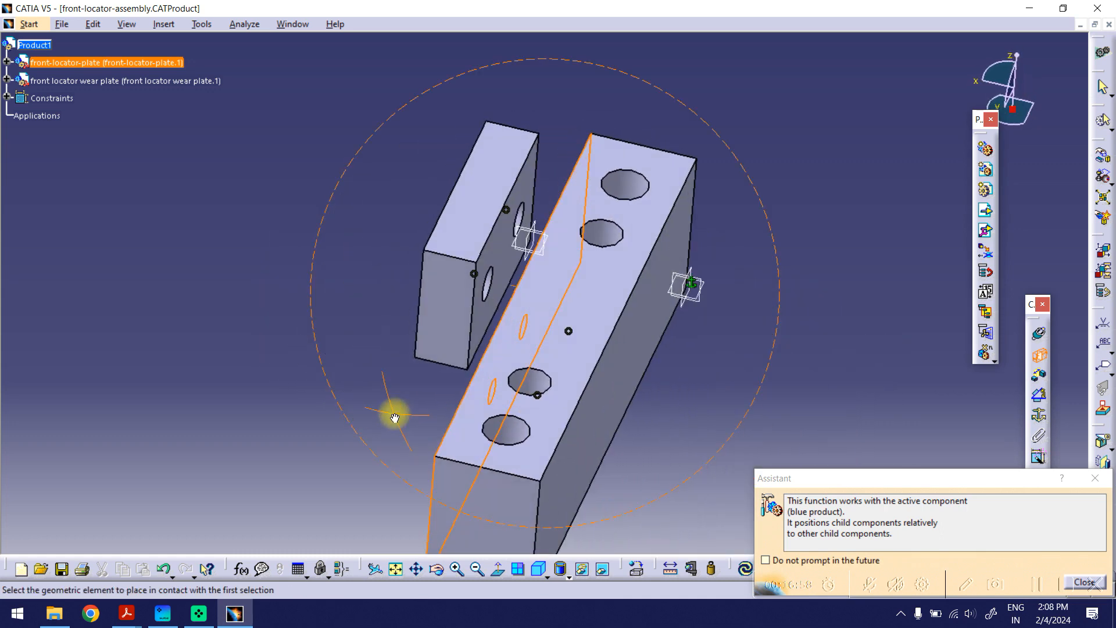
{"action": "left_click", "coordinate": [505, 260]}
{"action": "middle_click_drag", "start_coordinate": [348, 385], "coordinate": [550, 431]}
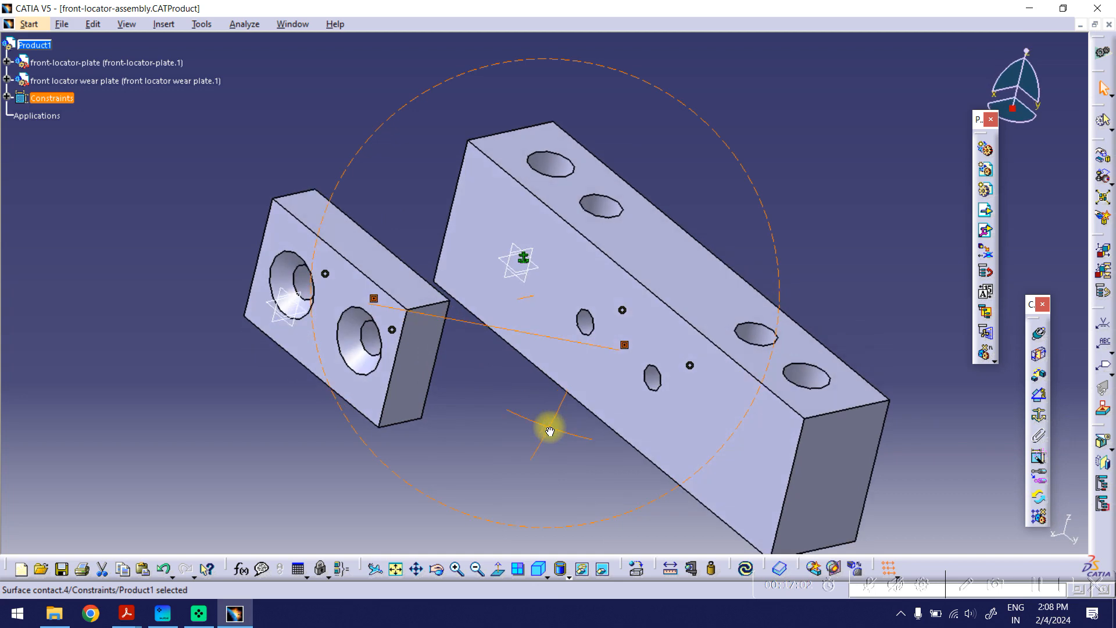
Step: Update the assembly so the wear plate moves to its constrained position, shown in isometric view
{"action": "middle_click_drag", "start_coordinate": [560, 406], "coordinate": [591, 324], "text": "ctrl"}
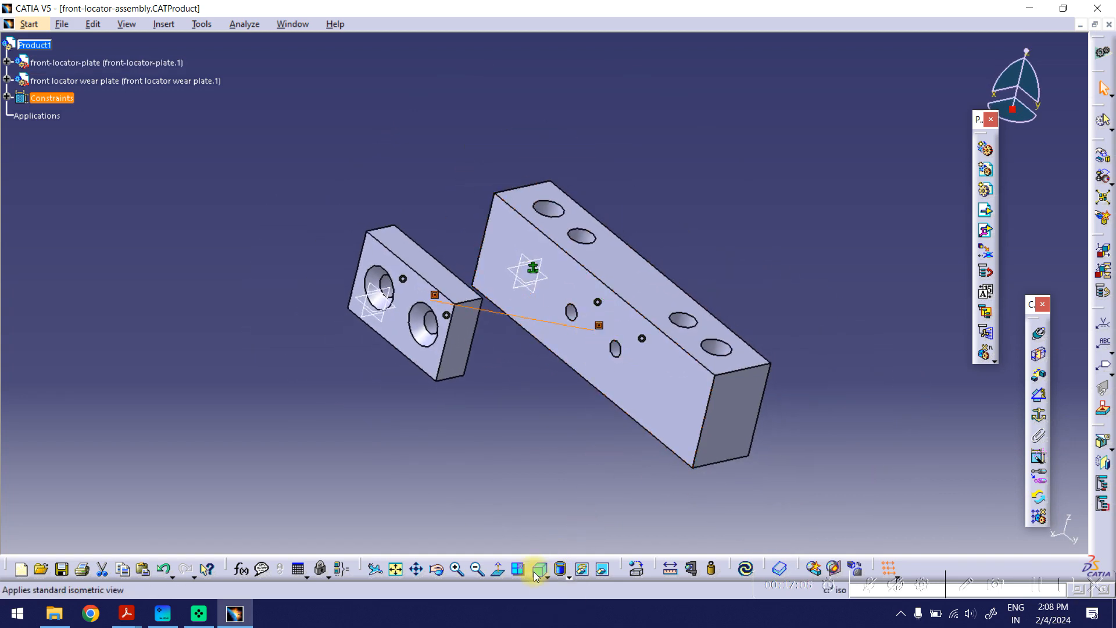
{"action": "left_click", "coordinate": [536, 574]}
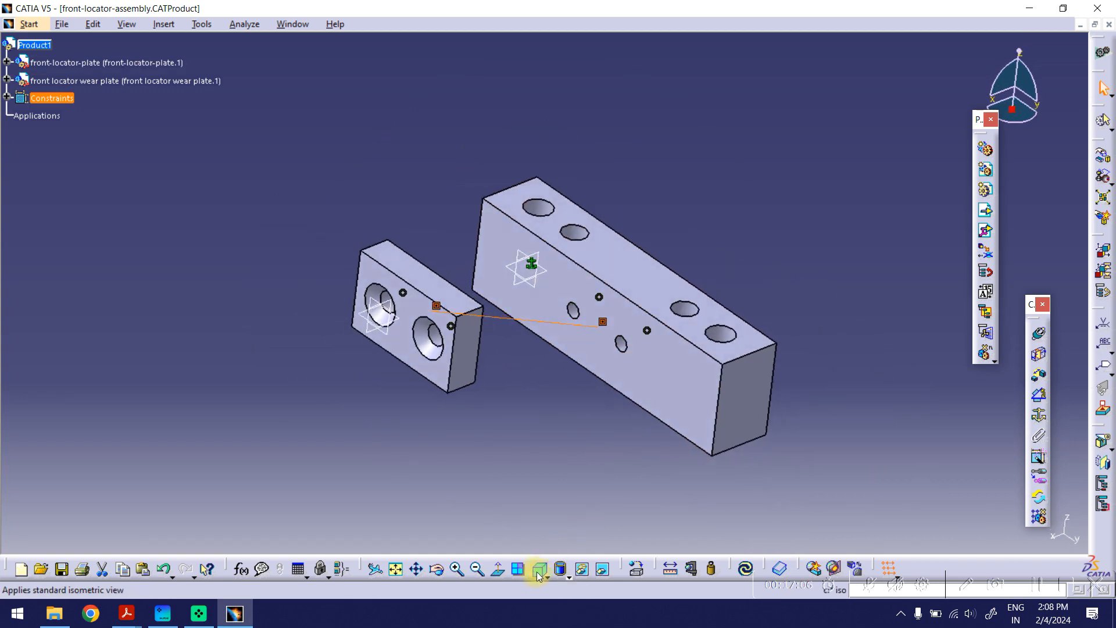
{"action": "left_click", "coordinate": [397, 571]}
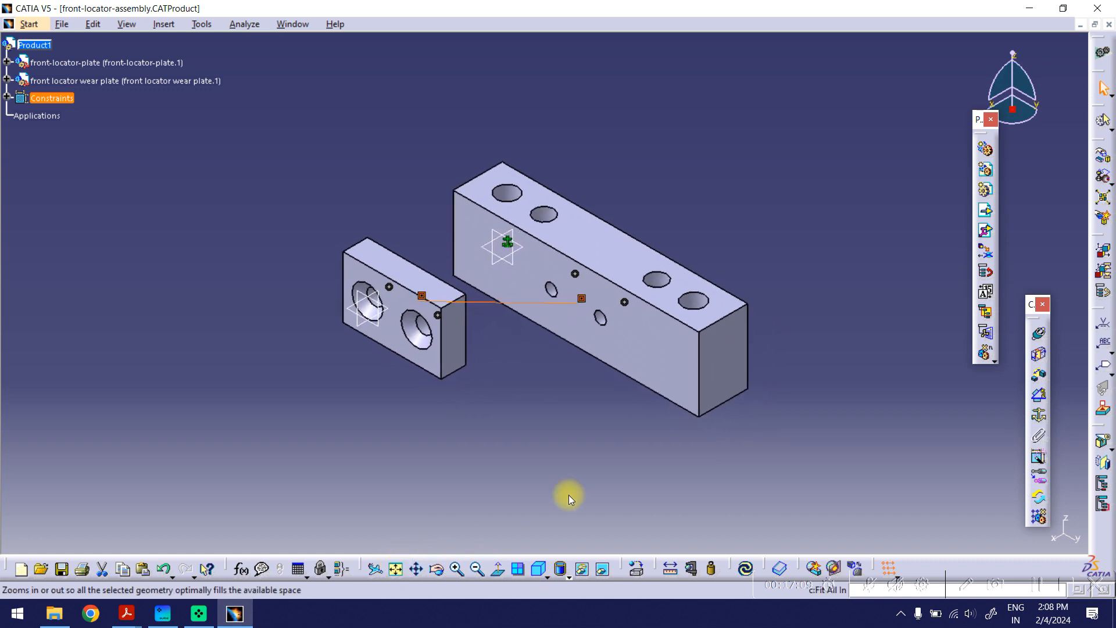
{"action": "left_click", "coordinate": [573, 478]}
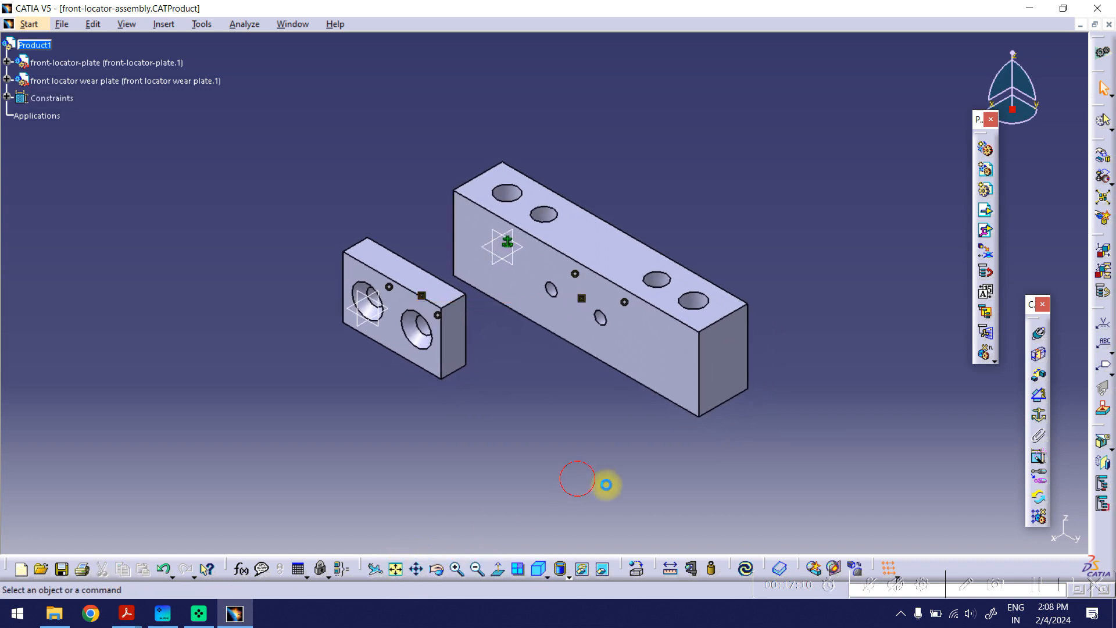
{"action": "left_click", "coordinate": [744, 572]}
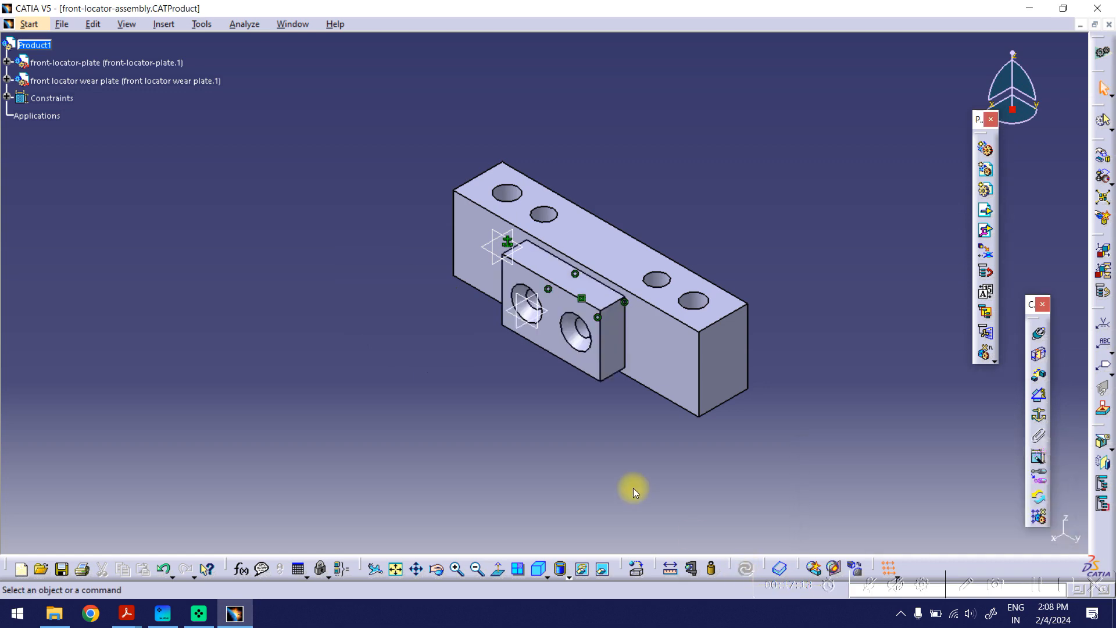
Step: Measure the minimum distance between the bottom faces of the locator plate and the wear plate
{"action": "middle_click_drag", "start_coordinate": [609, 421], "coordinate": [399, 307], "text": "ctrl"}
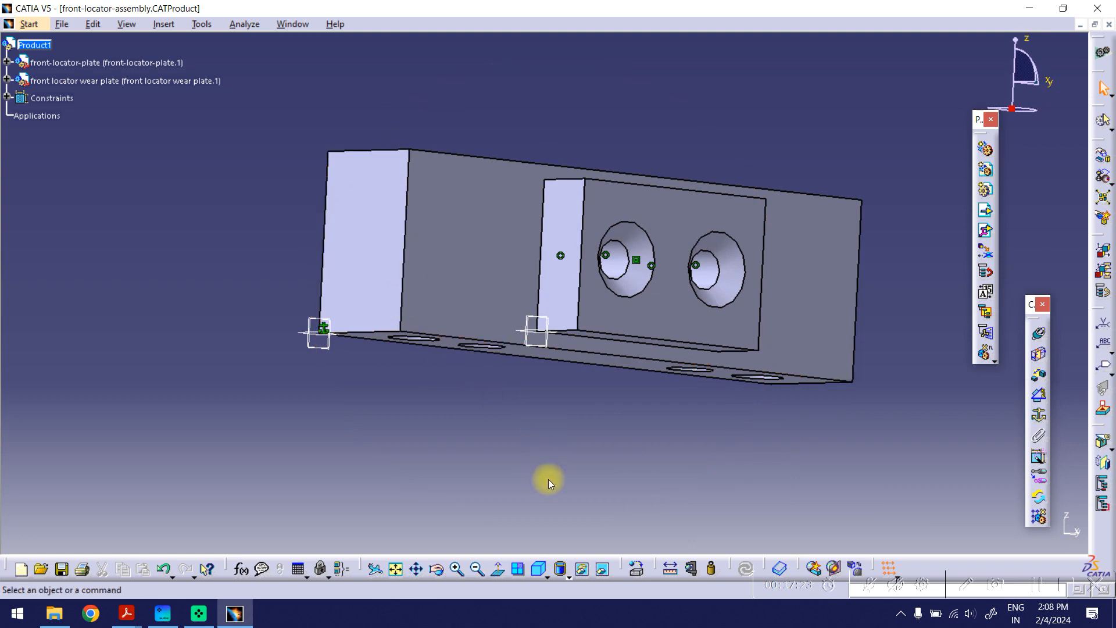
{"action": "left_click", "coordinate": [541, 570]}
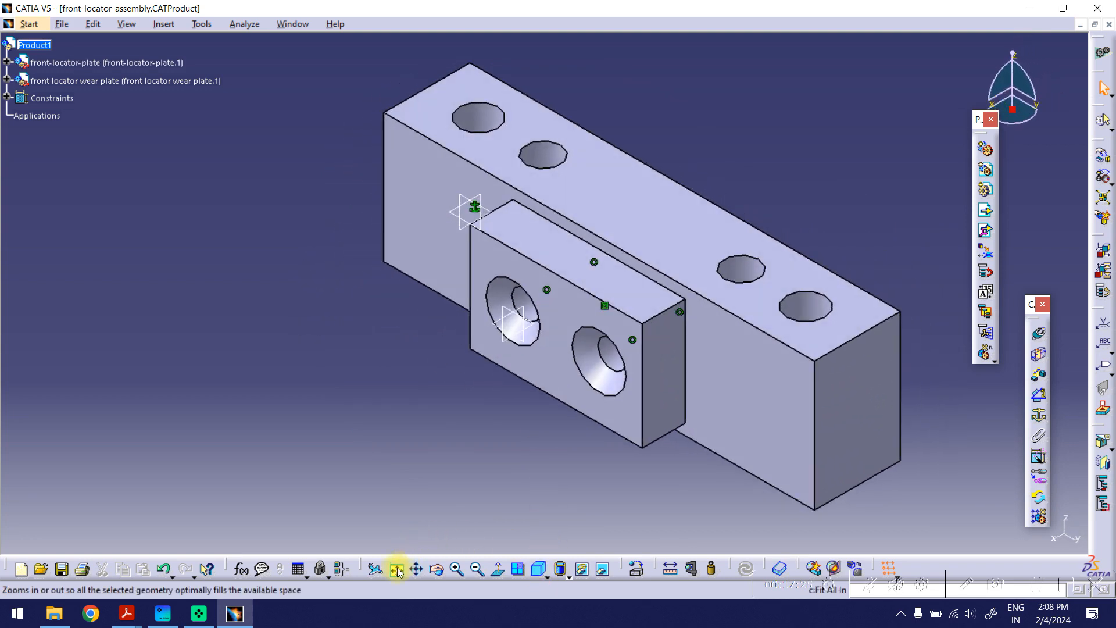
{"action": "left_click", "coordinate": [396, 568]}
{"action": "middle_click_drag", "start_coordinate": [438, 384], "coordinate": [665, 239]}
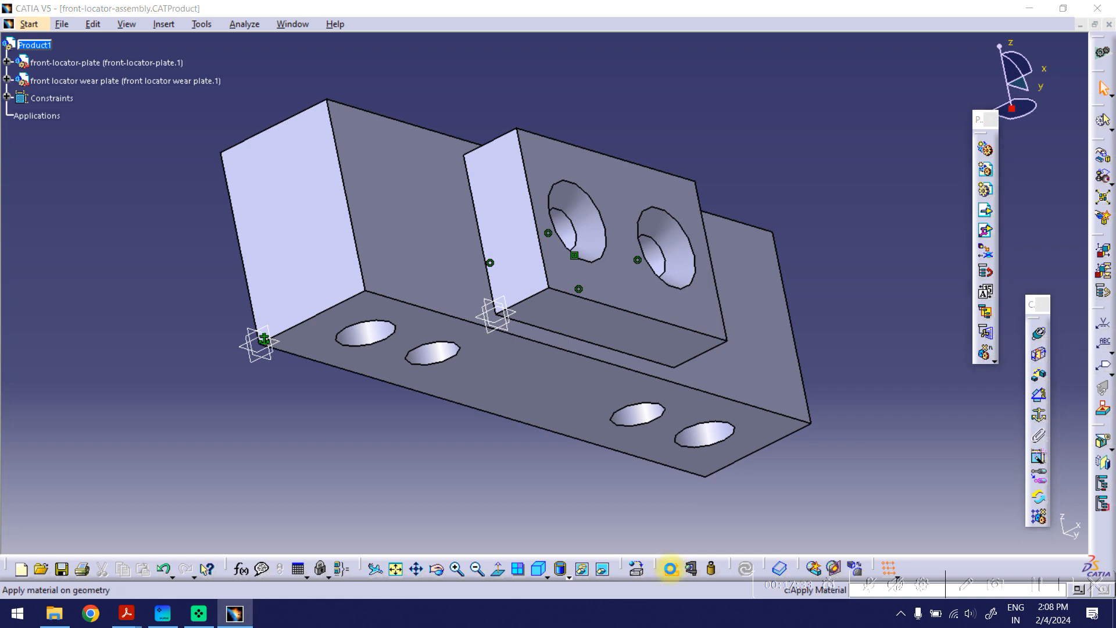
{"action": "left_click", "coordinate": [670, 568]}
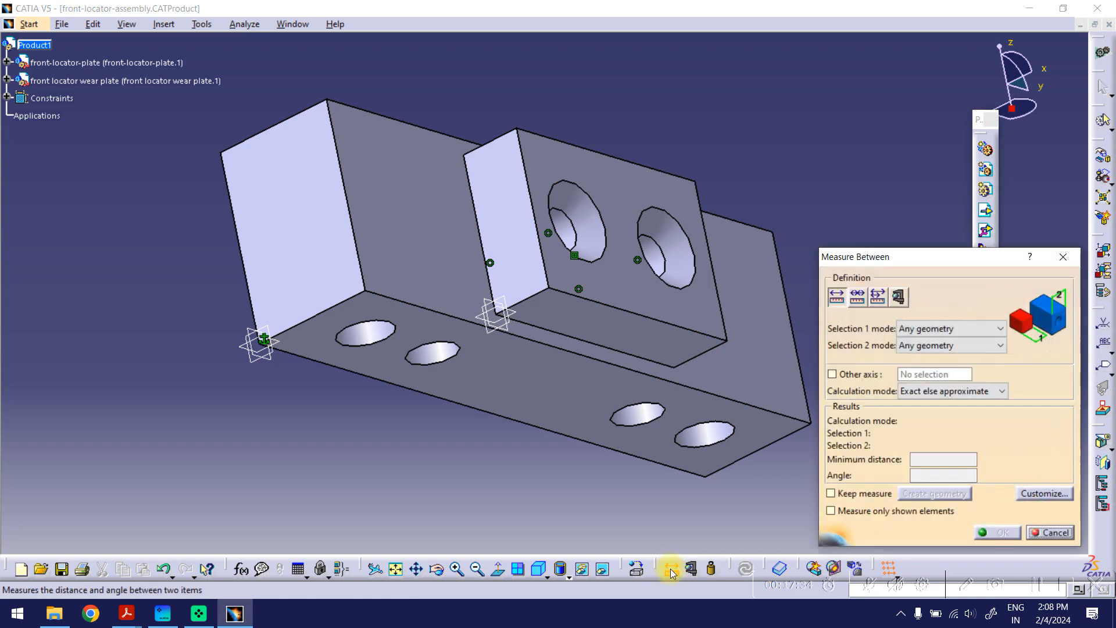
{"action": "left_click", "coordinate": [578, 394]}
{"action": "left_click", "coordinate": [597, 325]}
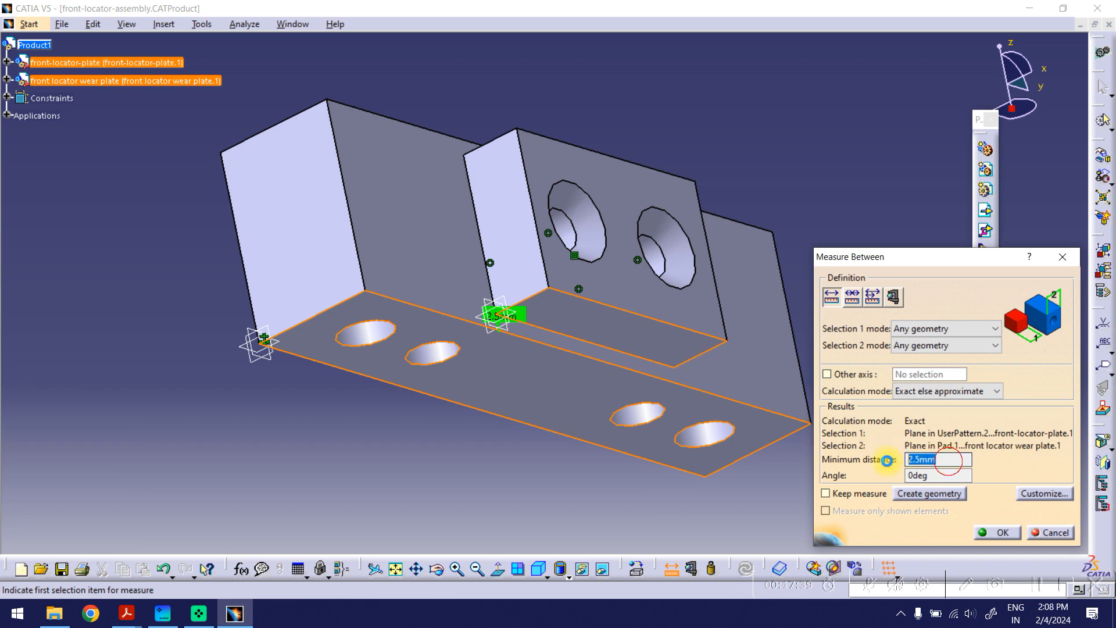
Step: Check the reference dimensions locating the wear plate vertically and horizontally on the locator plate in the FRONT LOCATOR ASSEMBLY PDF
{"action": "left_click", "coordinate": [123, 614]}
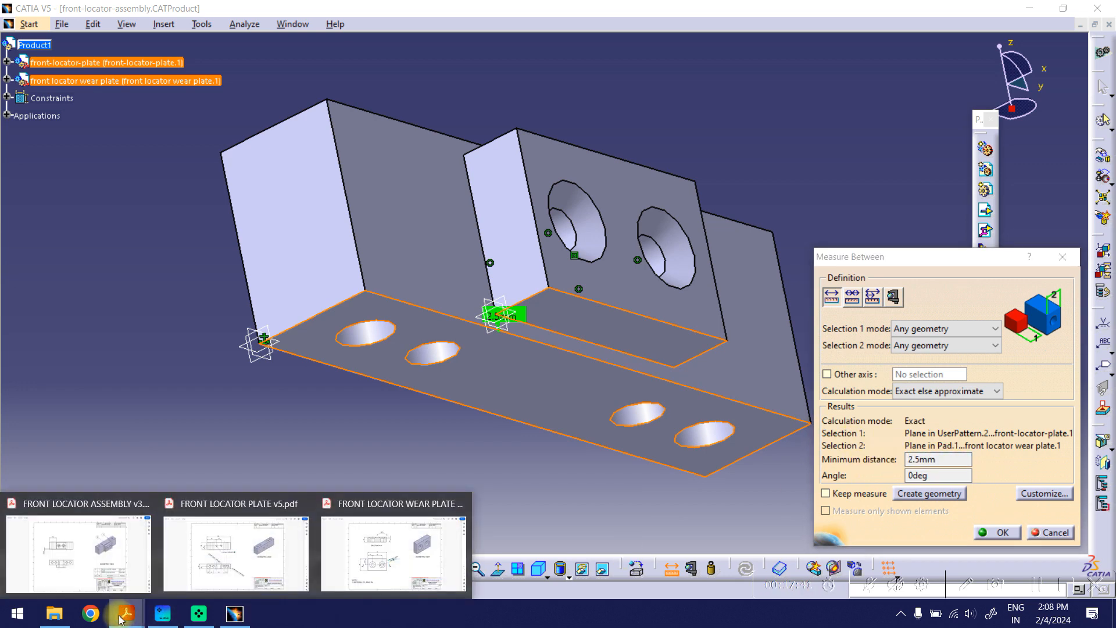
{"action": "left_click", "coordinate": [114, 521]}
{"action": "left_click_drag", "start_coordinate": [288, 309], "coordinate": [287, 290]}
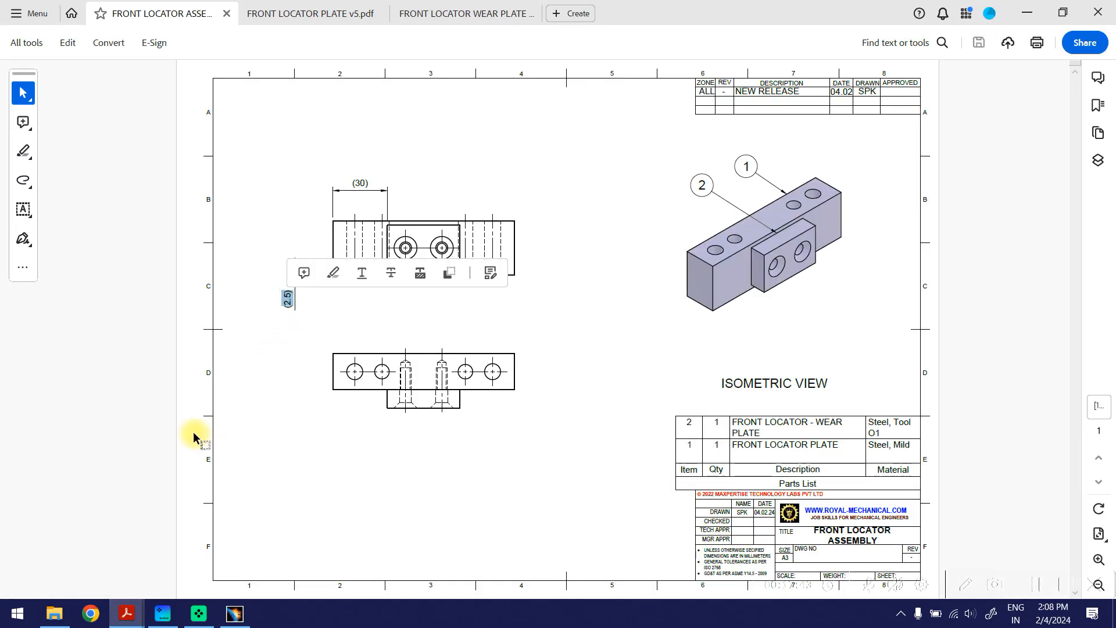
{"action": "double_click", "coordinate": [360, 184]}
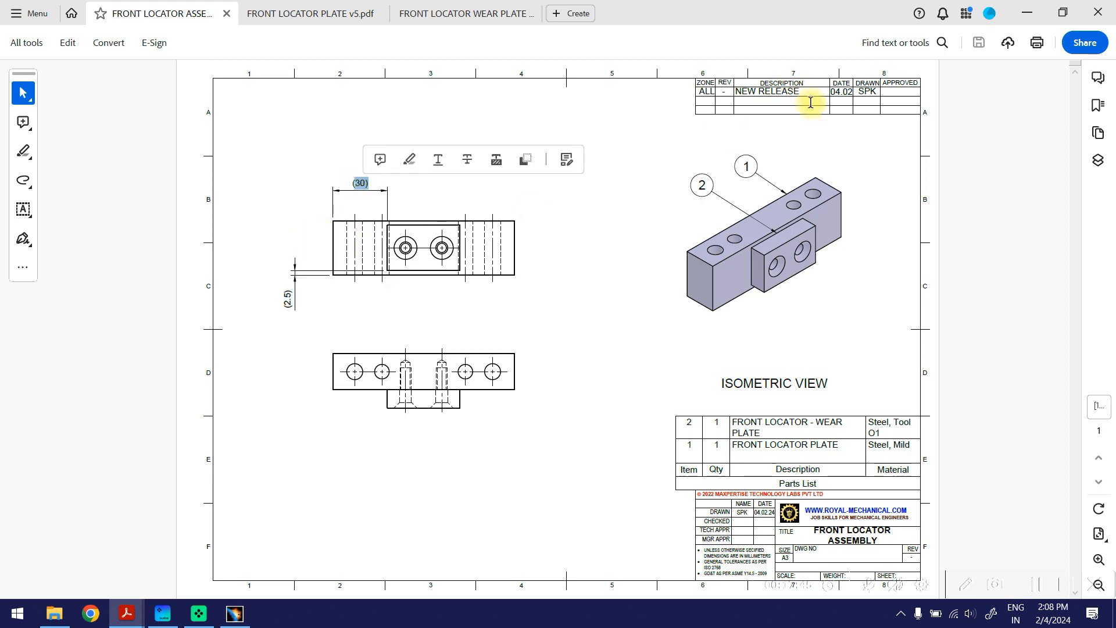
Step: Switch back to CATIA and measure the minimum distance between the neighbouring parallel end faces of the locator plate and the wear plate
{"action": "left_click", "coordinate": [1026, 13]}
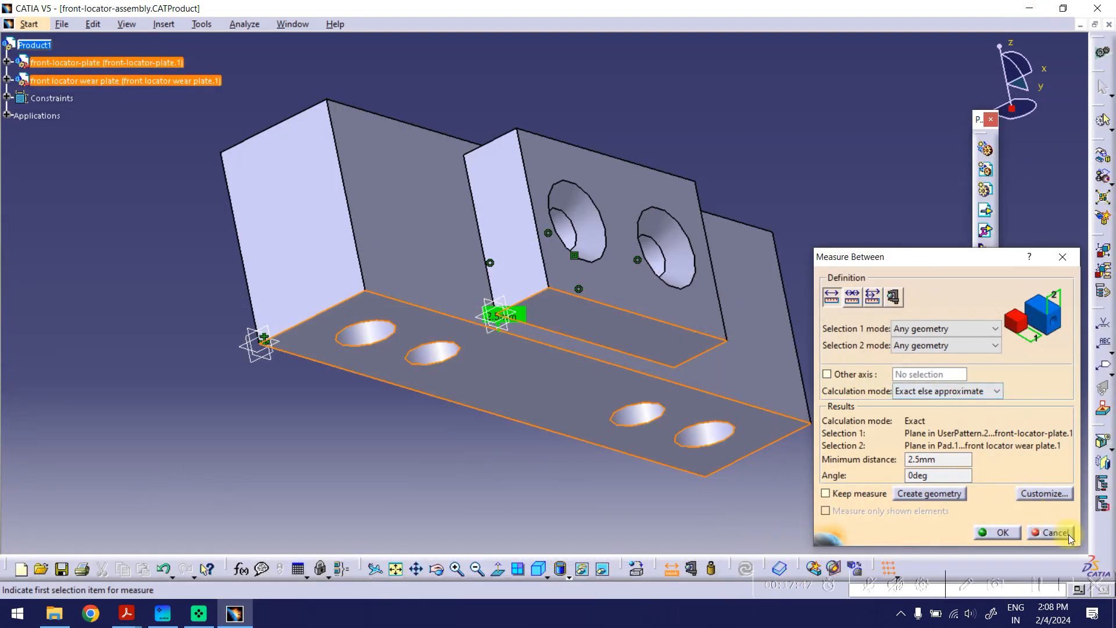
{"action": "left_click", "coordinate": [1068, 533]}
{"action": "left_click", "coordinate": [671, 568]}
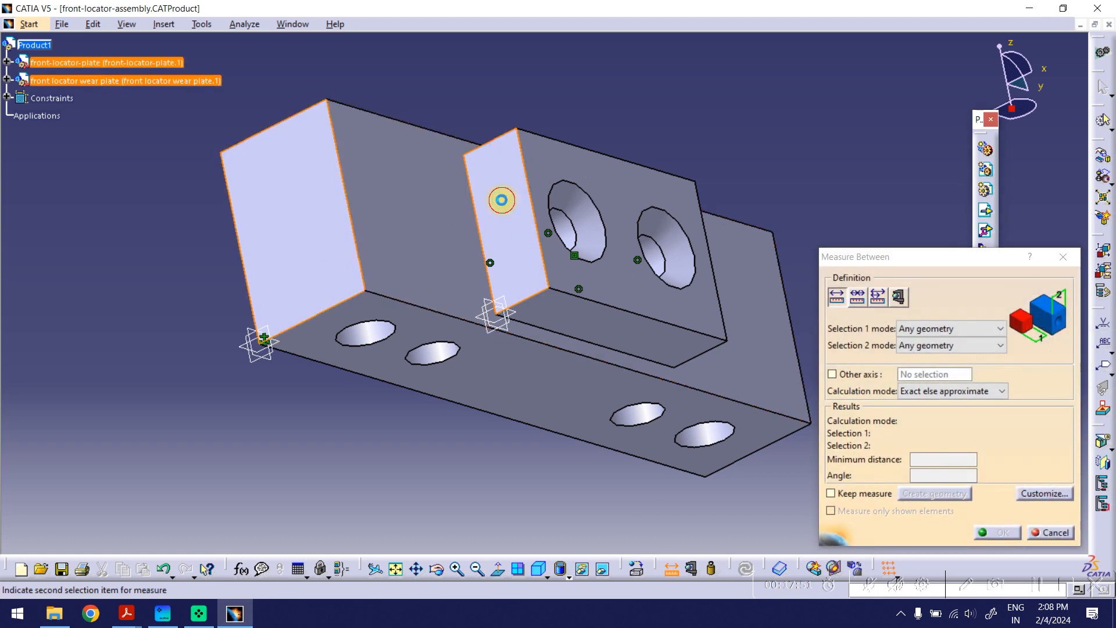
{"action": "left_click", "coordinate": [500, 200]}
{"action": "middle_click_drag", "start_coordinate": [528, 231], "coordinate": [525, 159], "text": "ctrl"}
{"action": "left_click", "coordinate": [928, 460]}
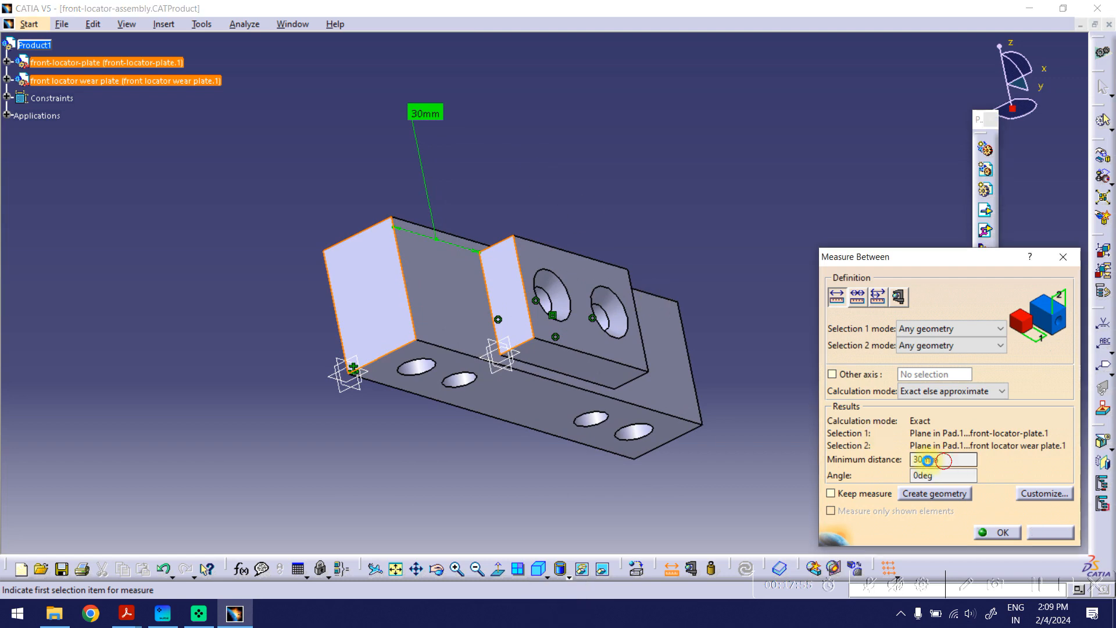
{"action": "left_click", "coordinate": [1050, 534]}
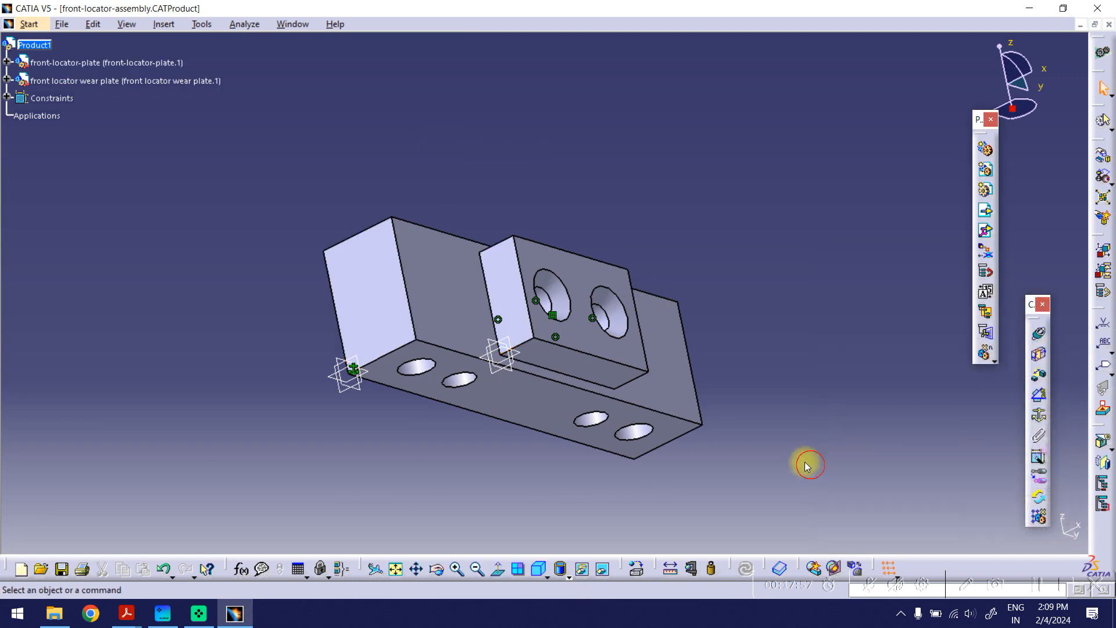
Step: Show the whole assembly in isometric view and save front-locator-assembly
{"action": "left_click", "coordinate": [395, 569]}
{"action": "left_click", "coordinate": [541, 568]}
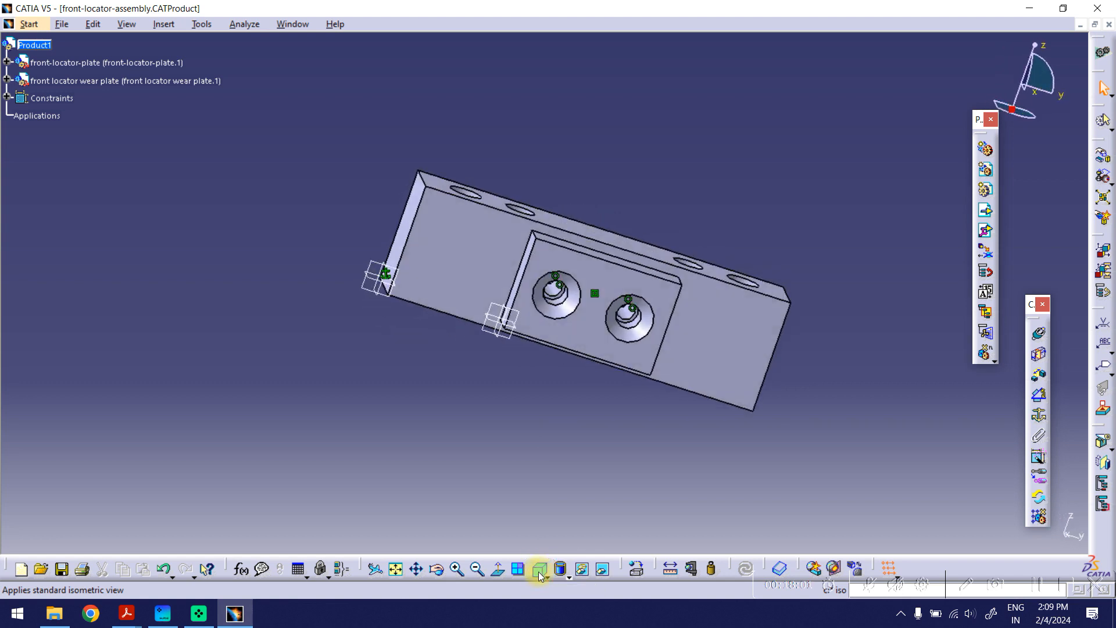
{"action": "key", "text": "ctrl+s"}
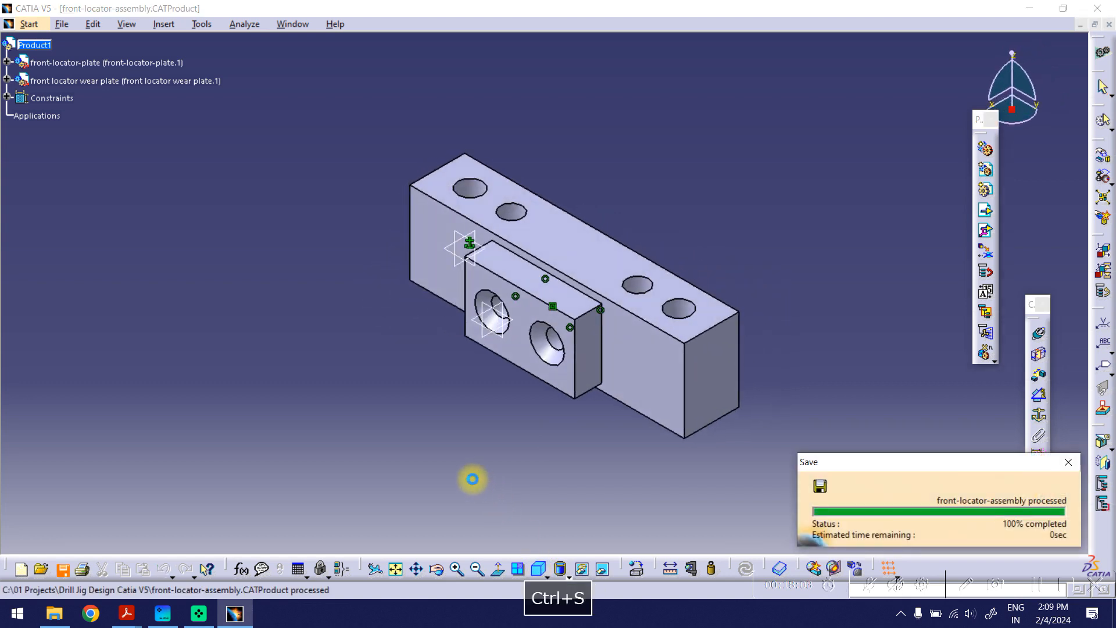